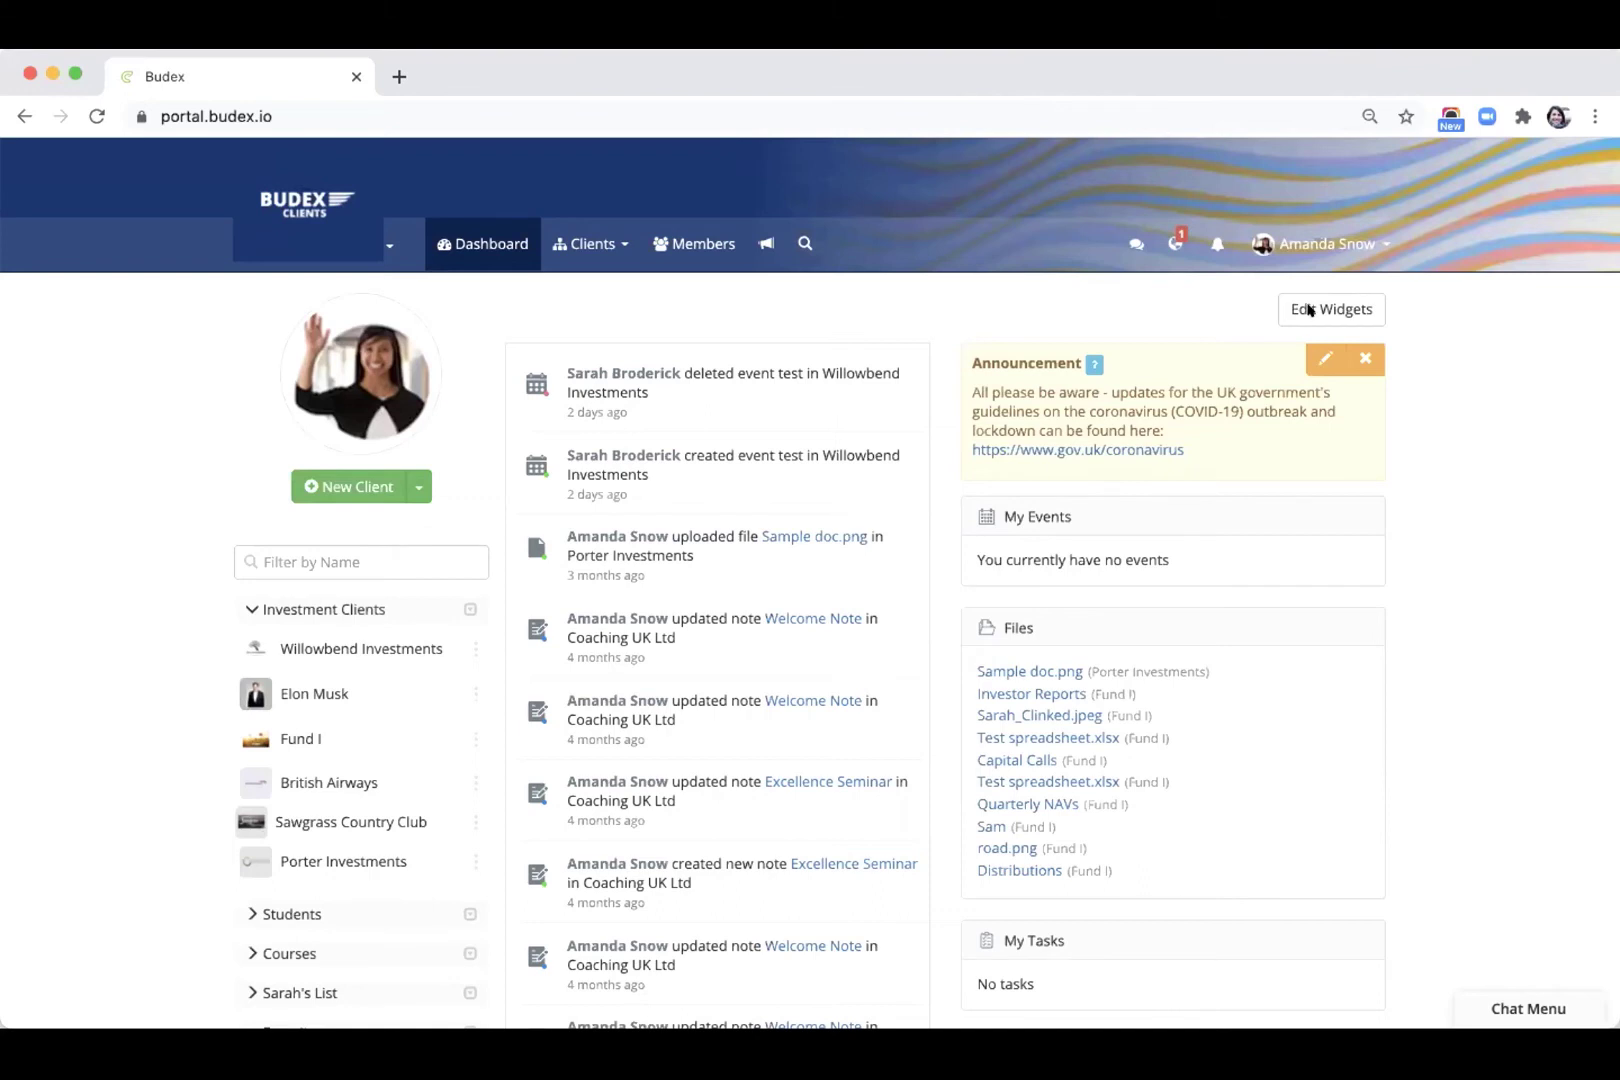
# Step: Start editing the dashboard widgets and move the Announcement widget above the activity stream
pyautogui.click(1308, 311)
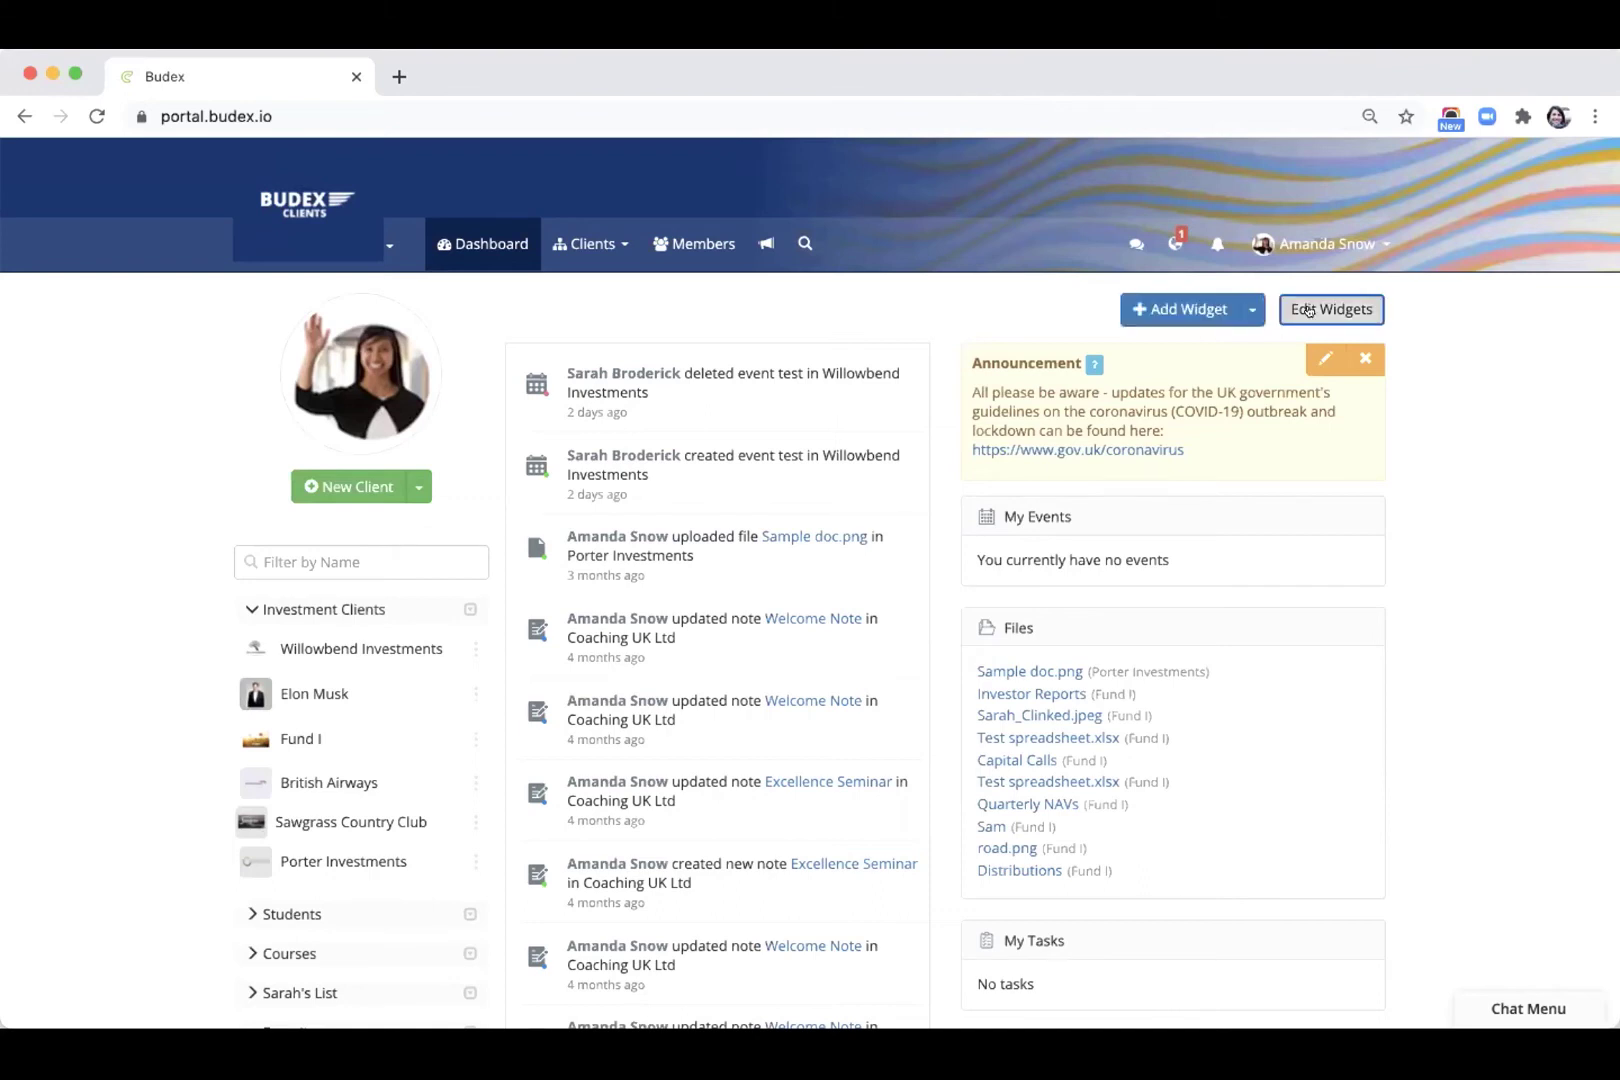
pyautogui.click(1242, 303)
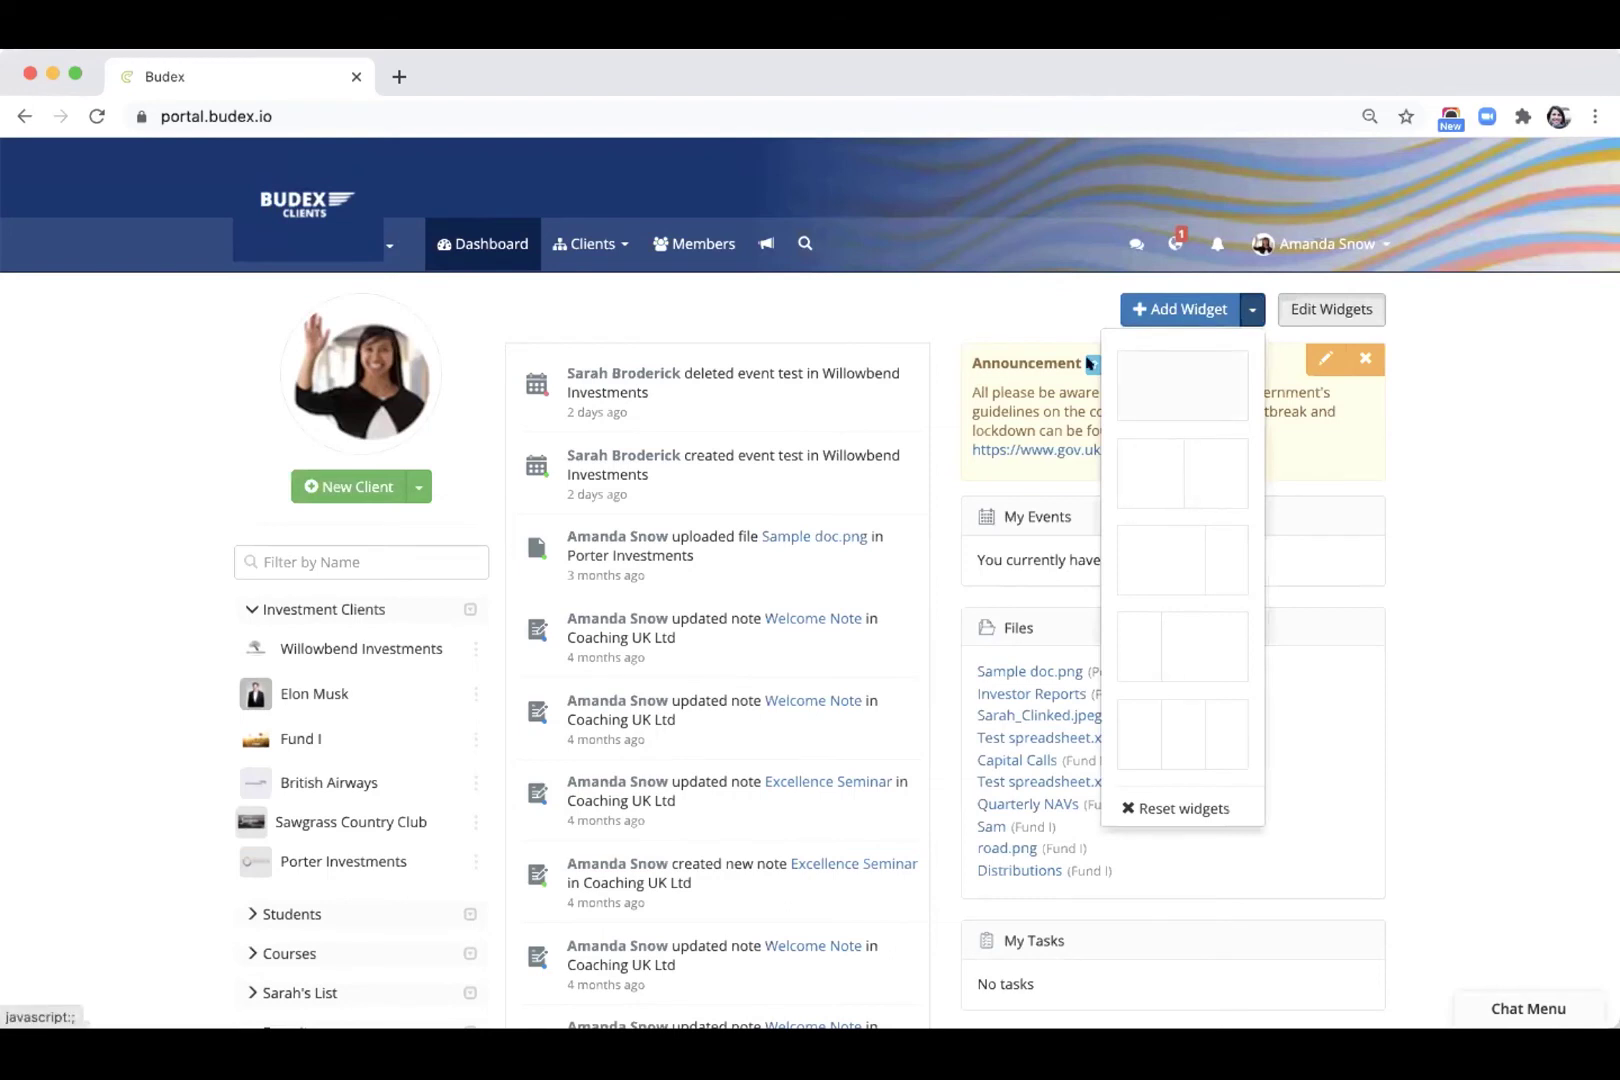
pyautogui.click(1005, 315)
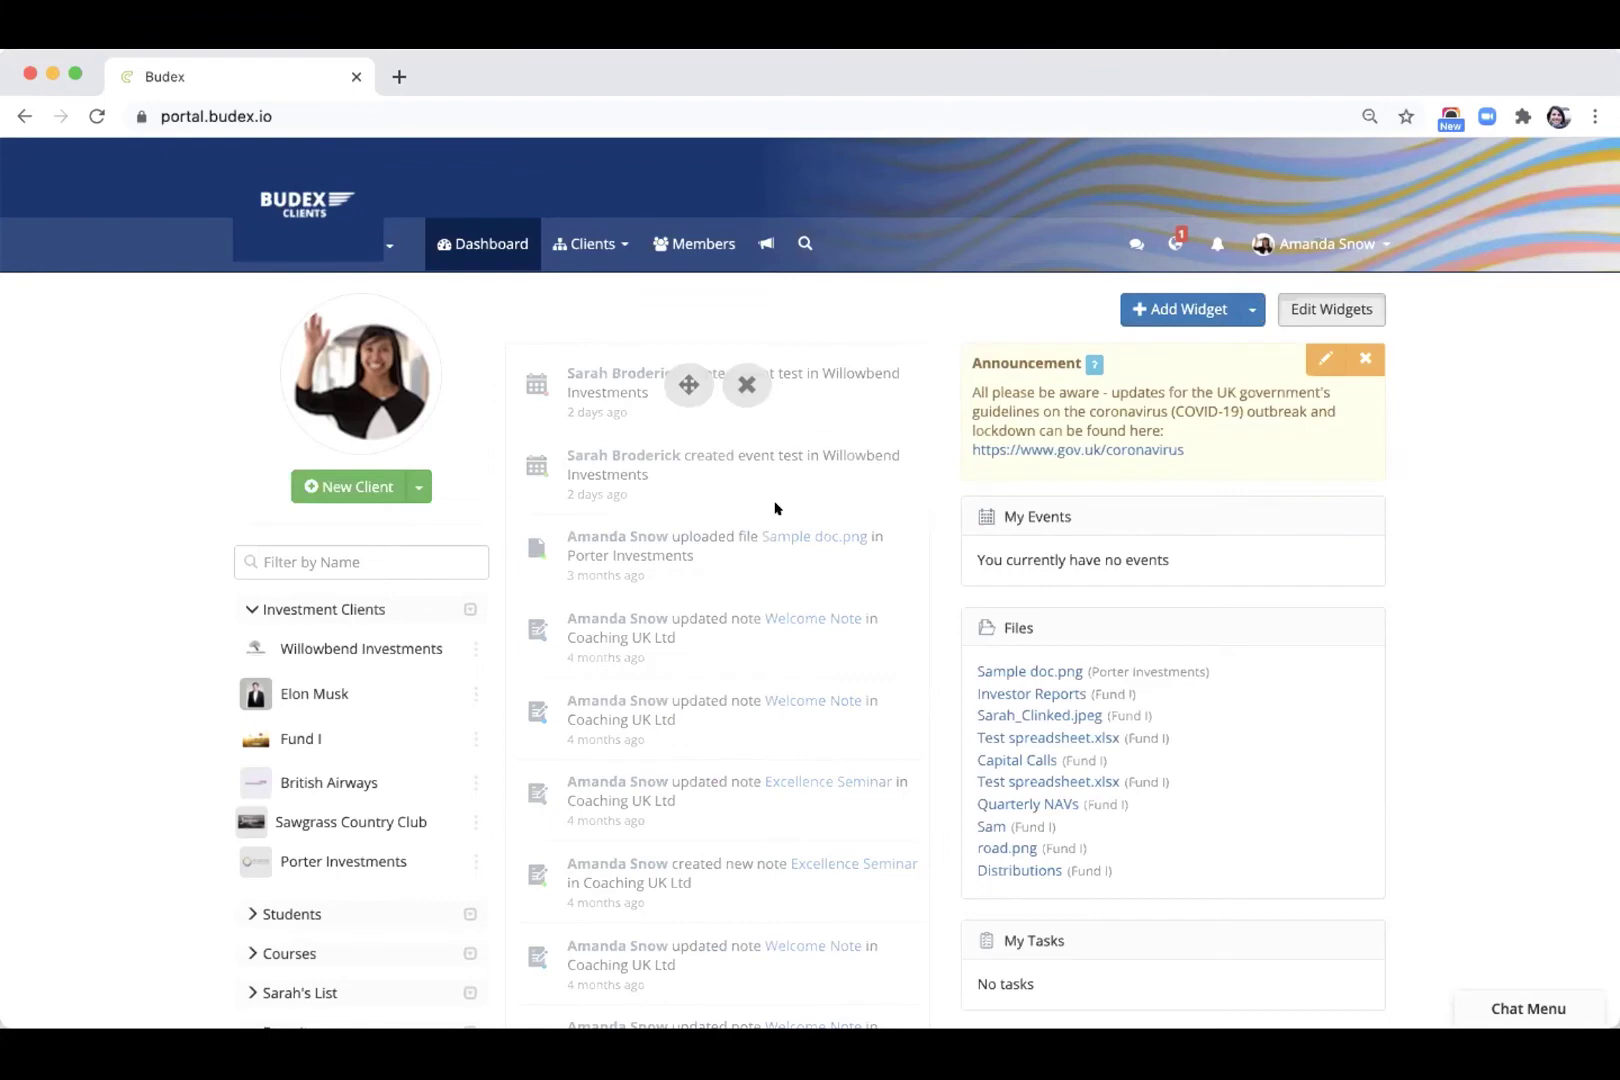
pyautogui.moveTo(1031, 372); pyautogui.dragTo(580, 383)
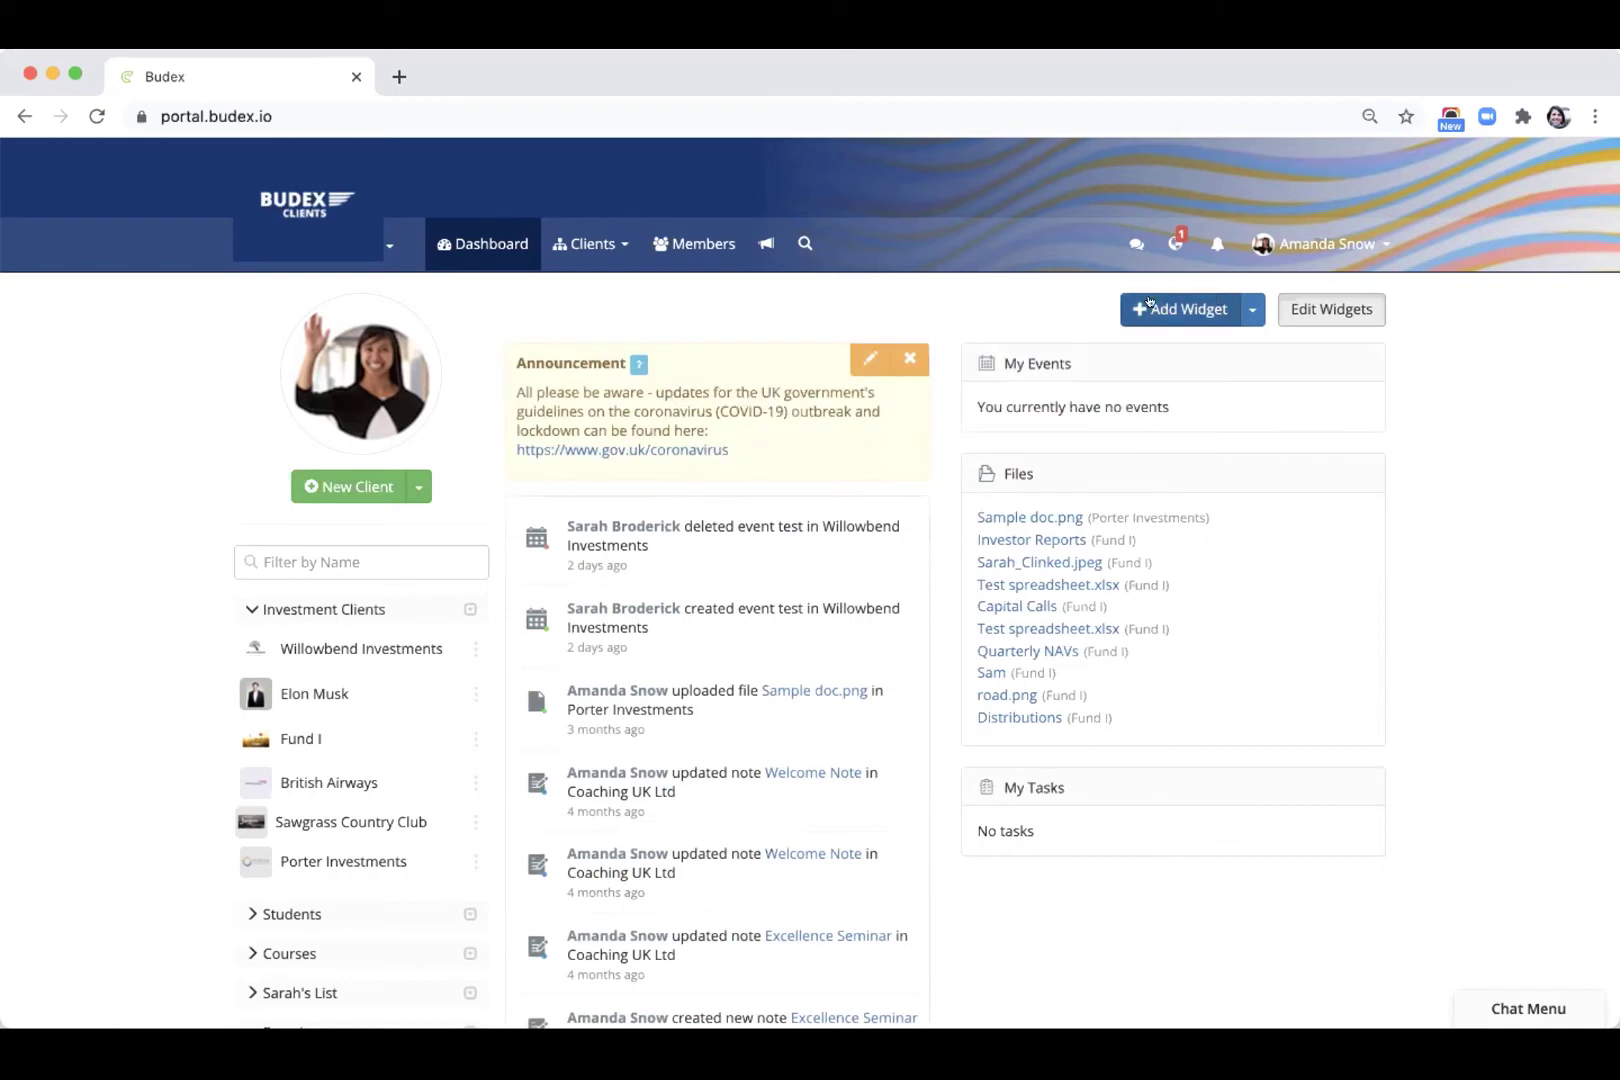
# Step: Review the list of widgets that can be added to the dashboard, then close it and finish widget editing
pyautogui.click(1149, 305)
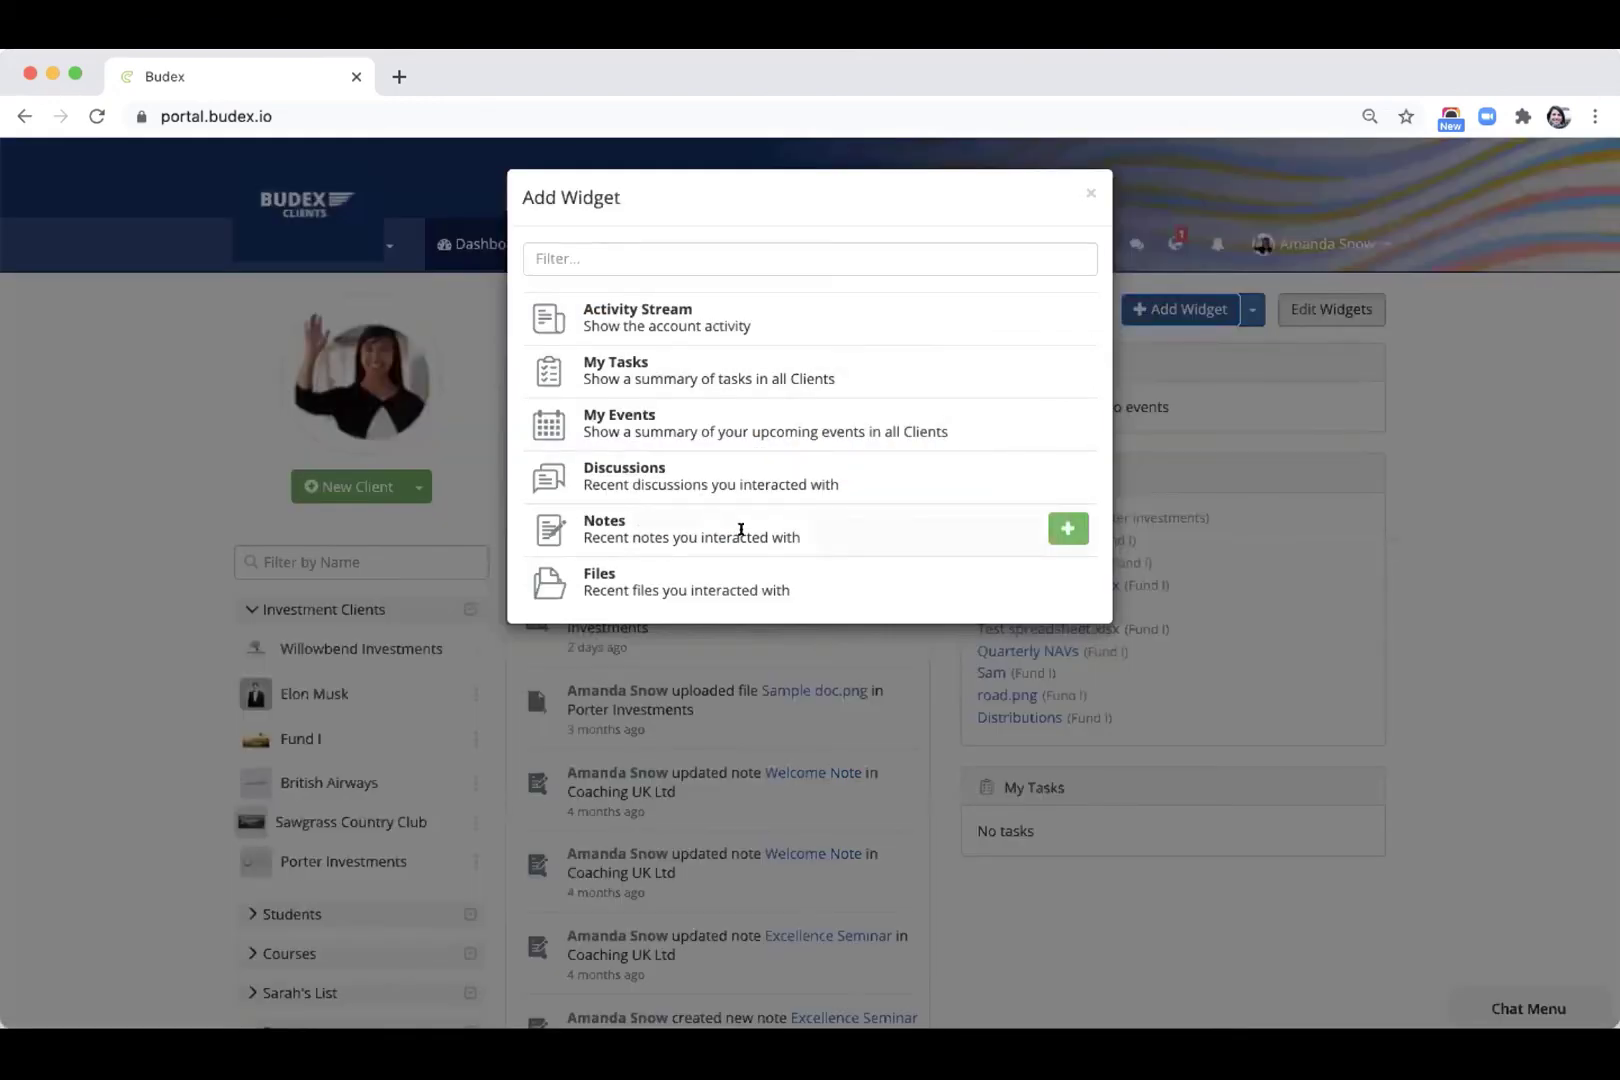
pyautogui.click(1090, 193)
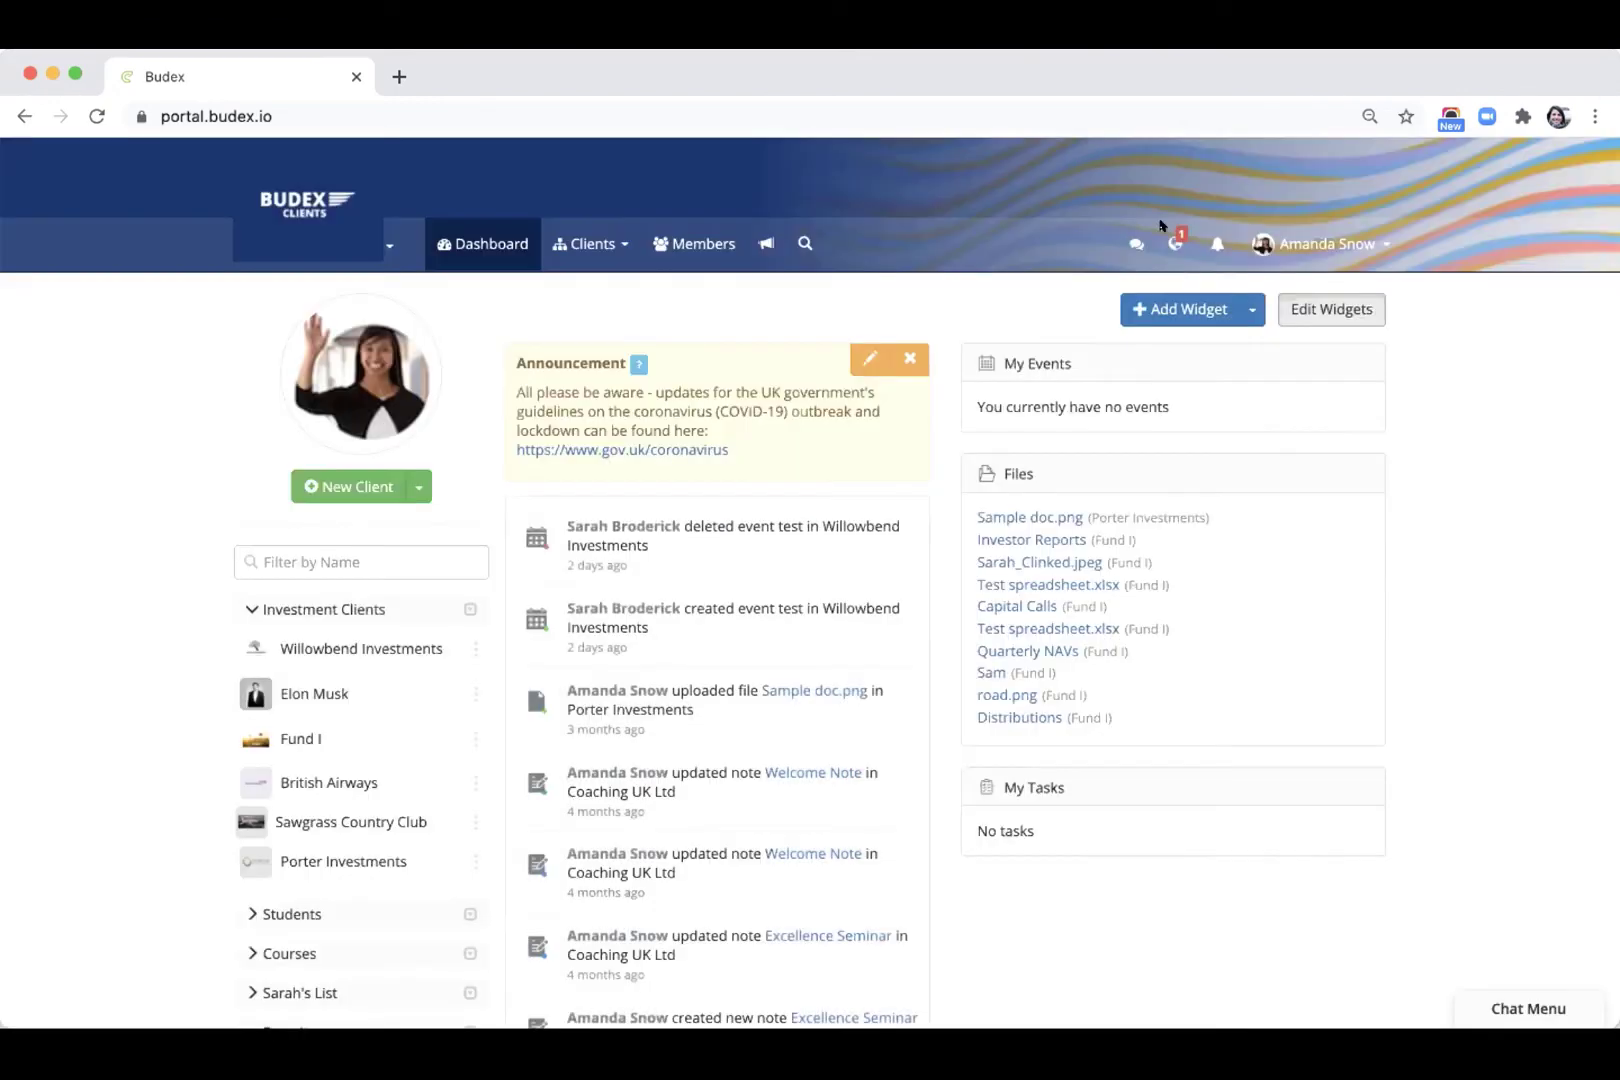
pyautogui.click(1347, 311)
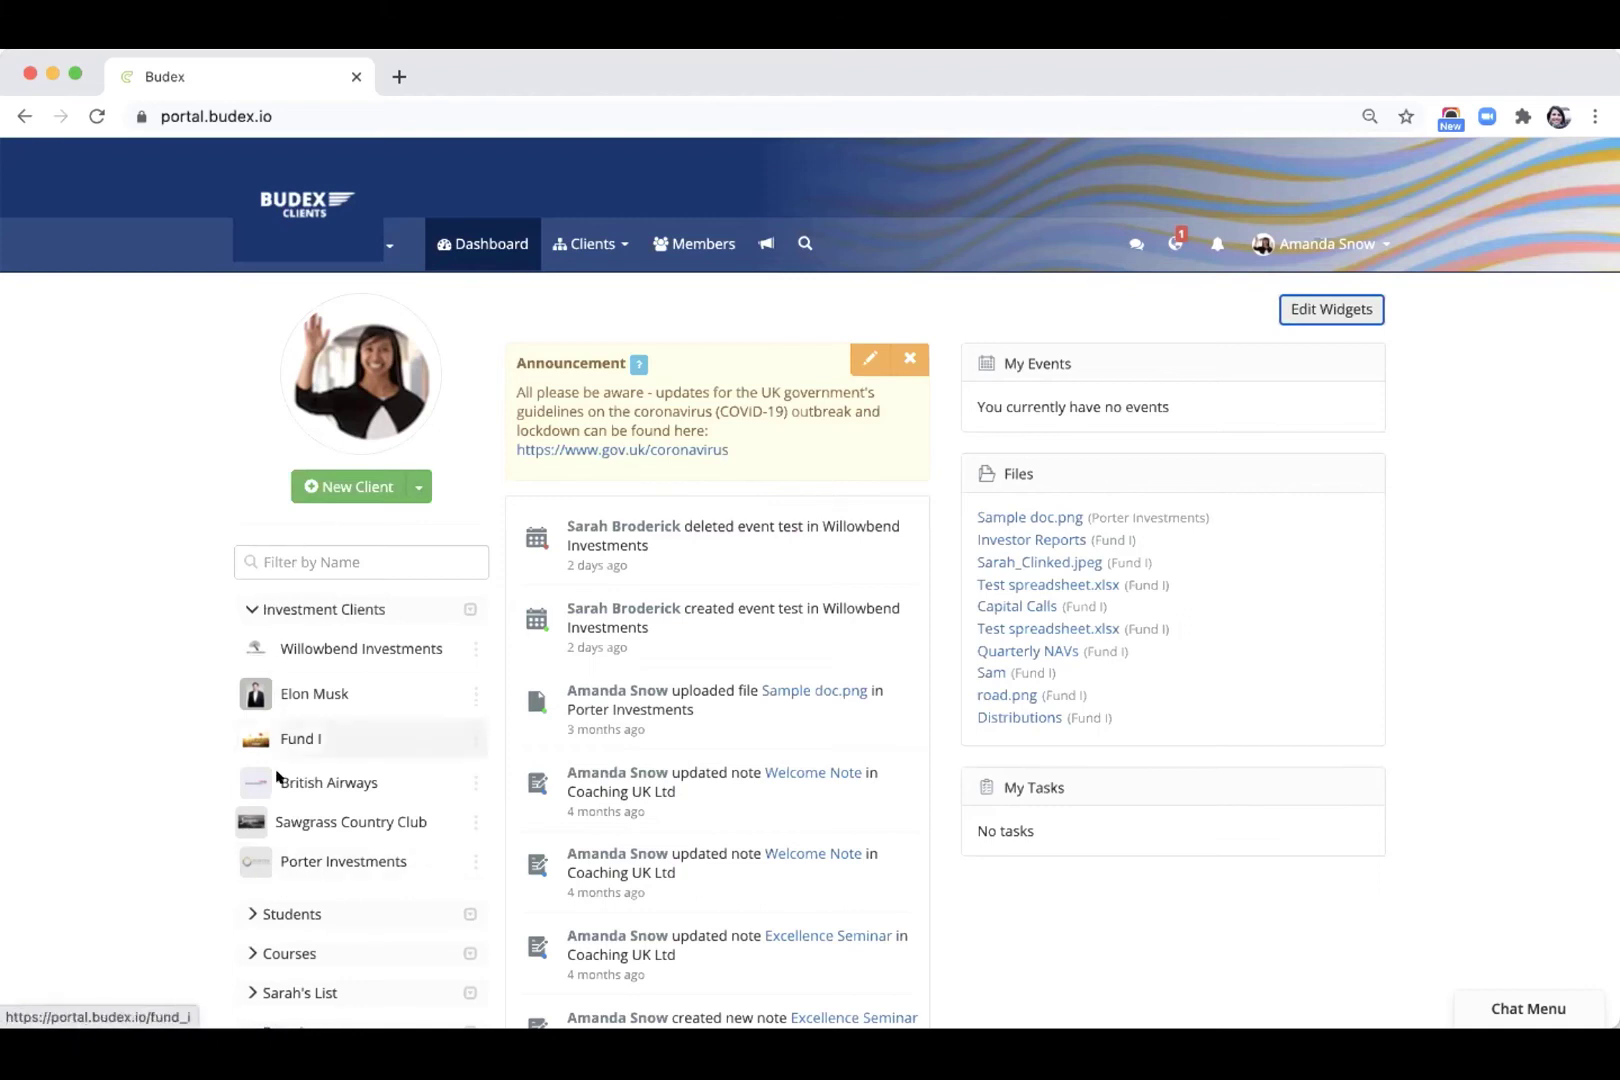
# Step: Collapse the Investment Clients category in the dashboard's client list and expand it again
pyautogui.click(248, 608)
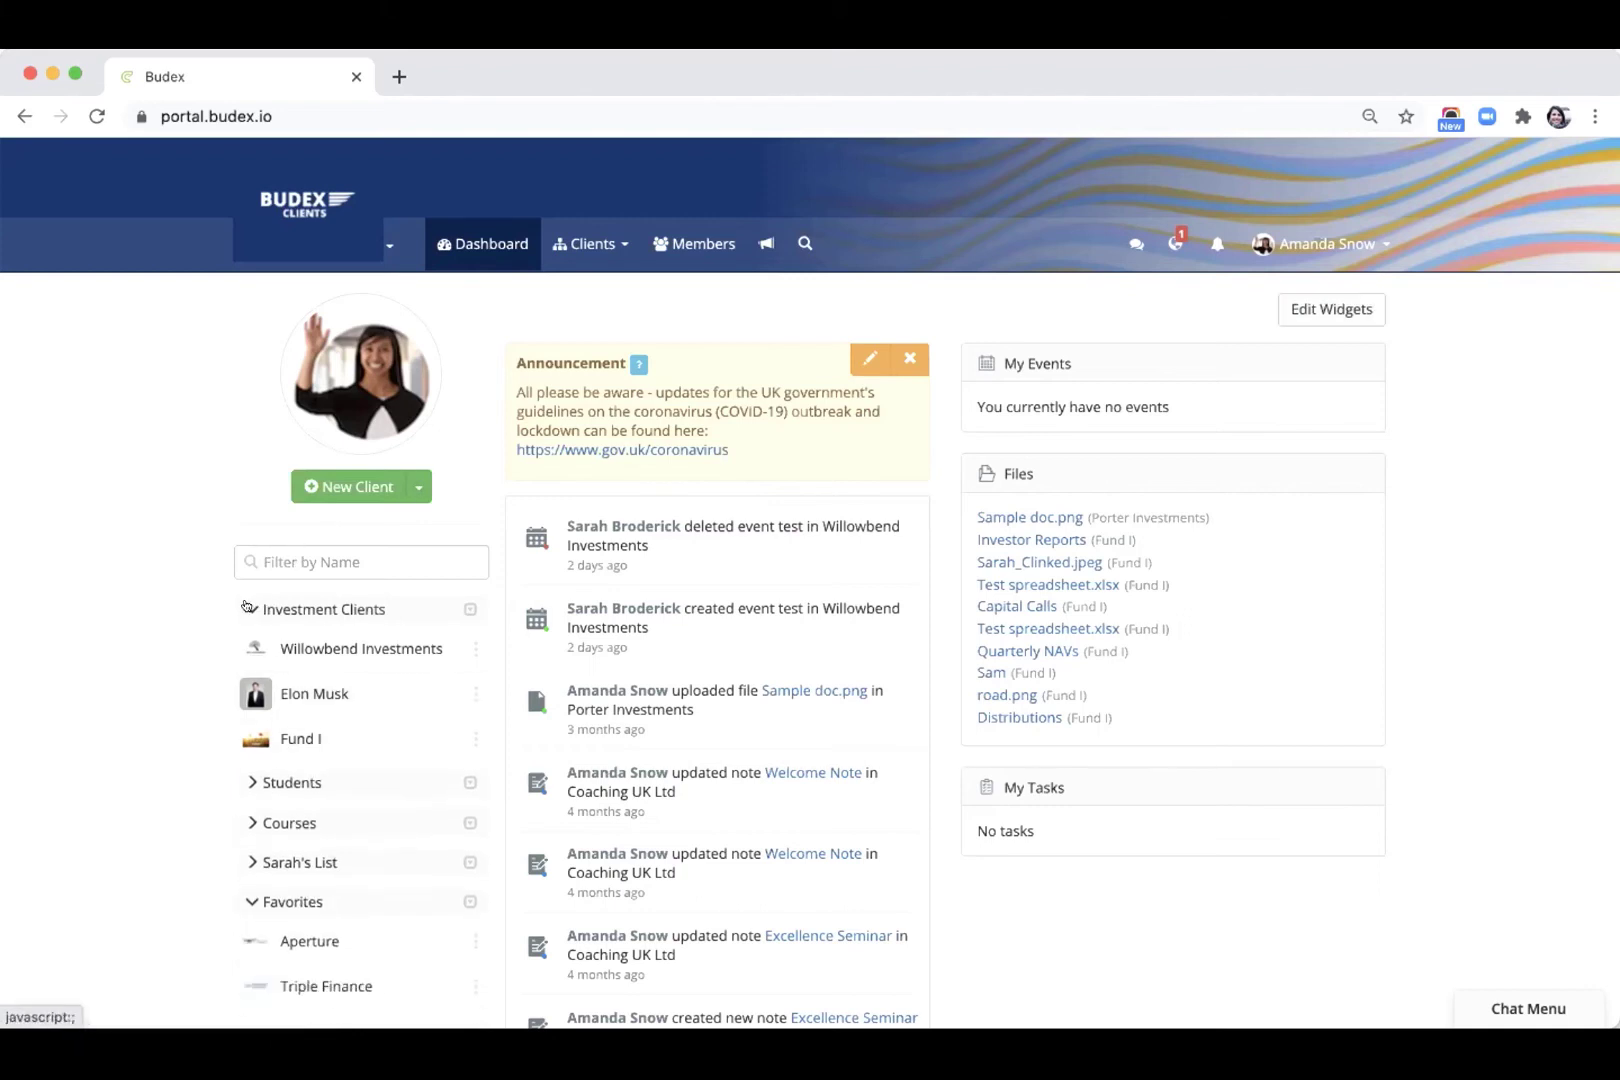
pyautogui.click(248, 608)
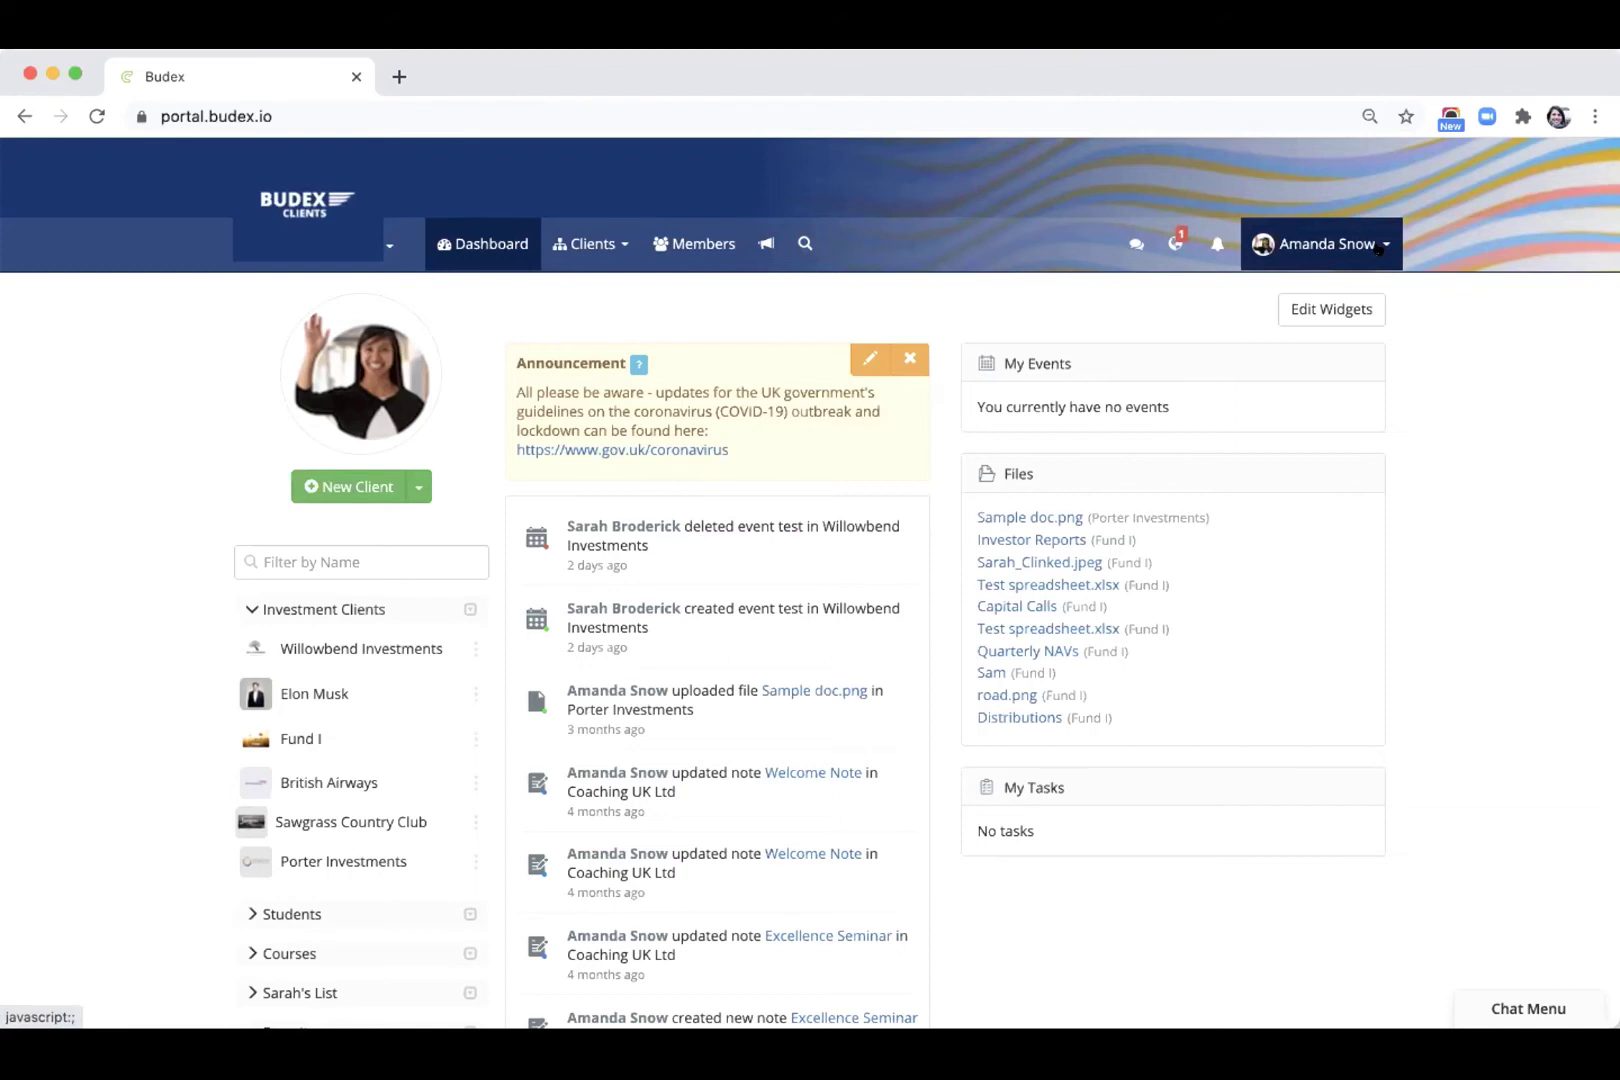
# Step: Open the account settings and examine the general section, including the organisation name and URL, default language options and storage region
pyautogui.click(1378, 249)
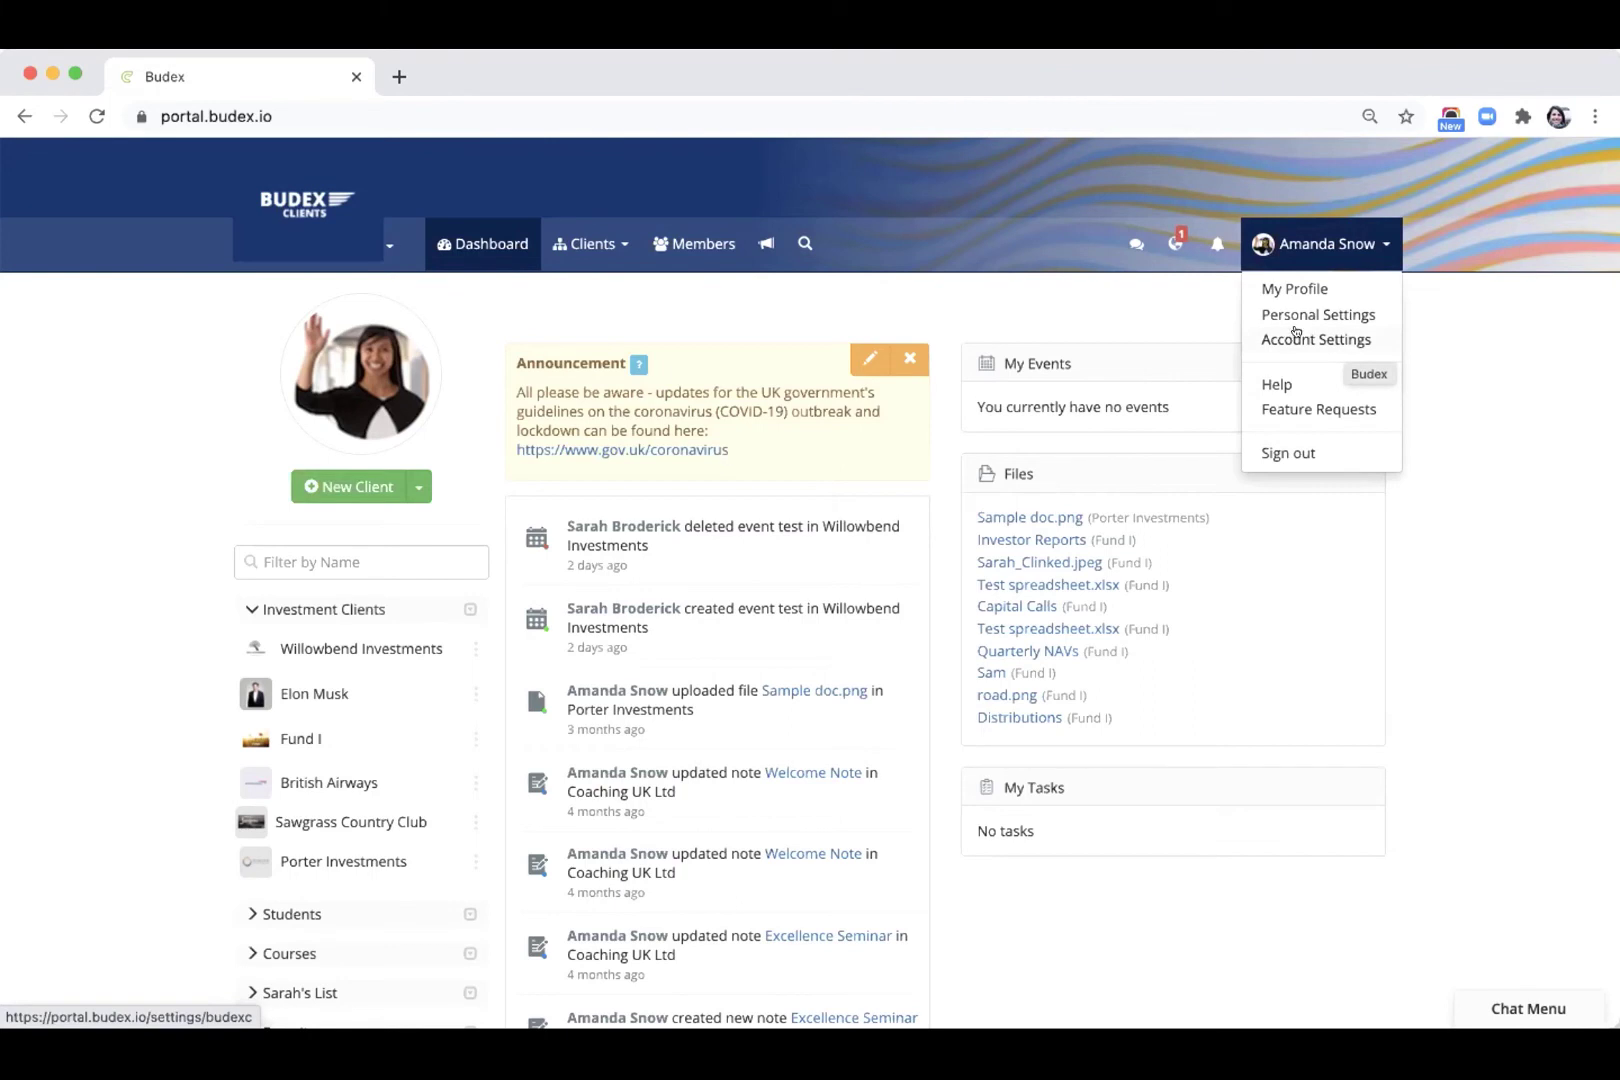
pyautogui.click(1295, 336)
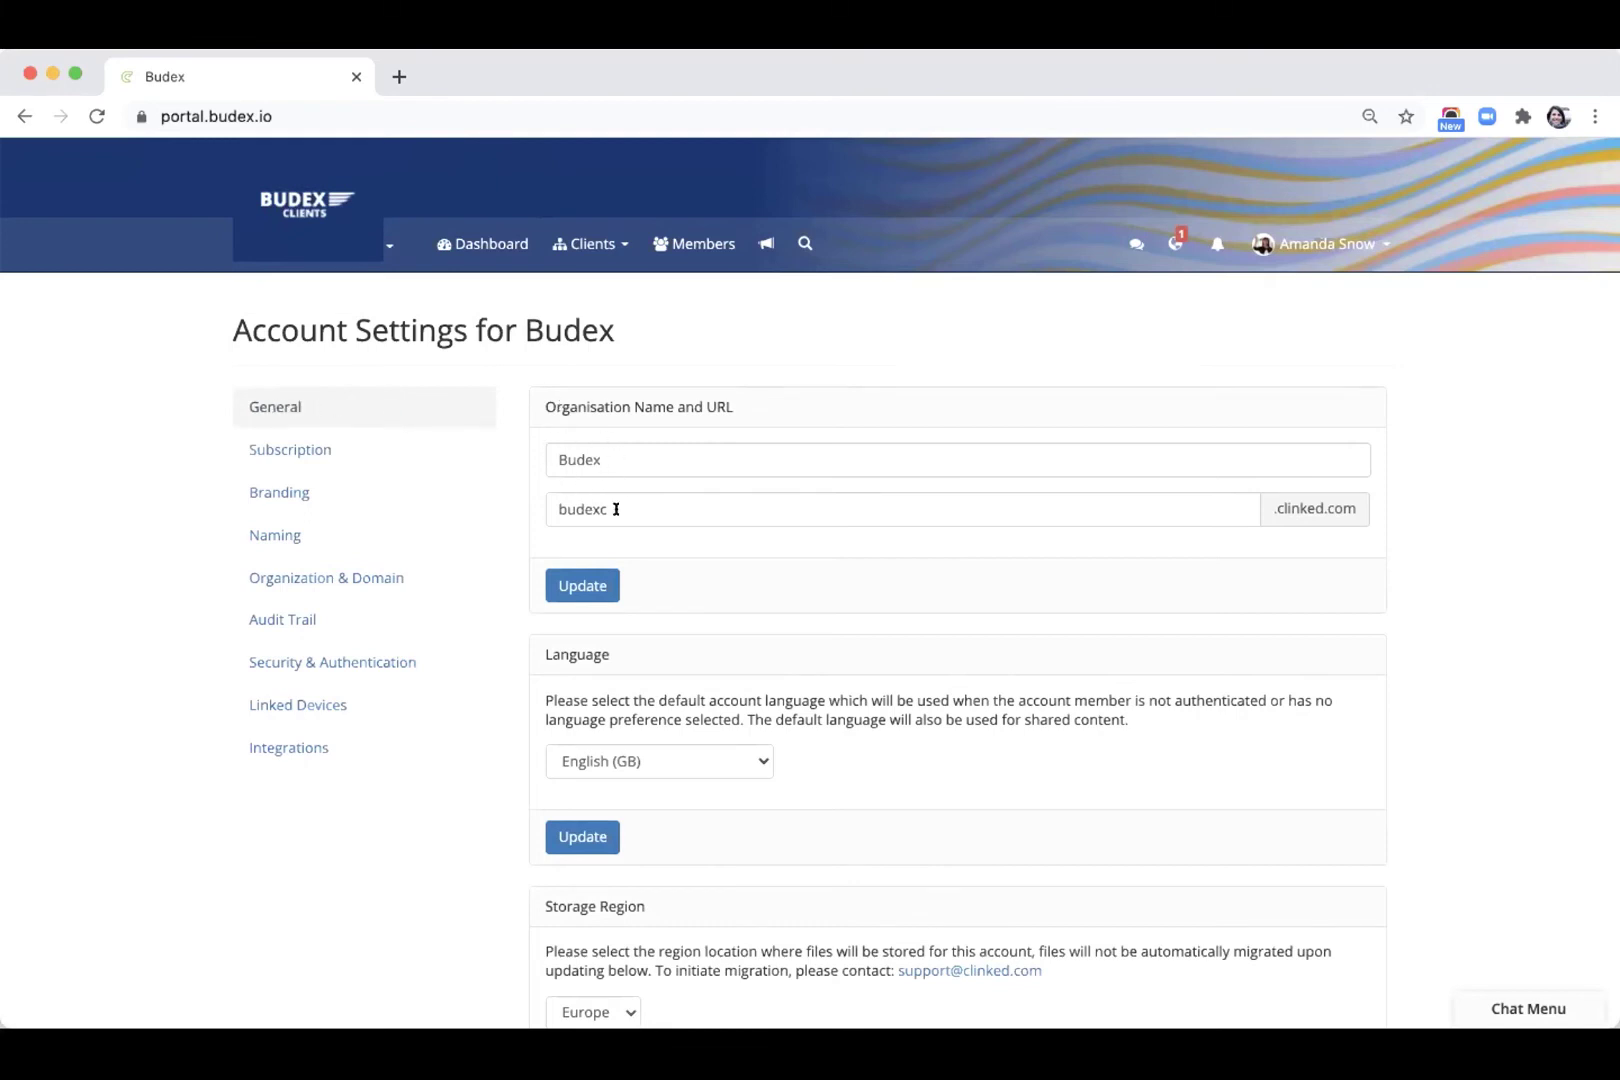
pyautogui.scroll(-3, 997, 597)
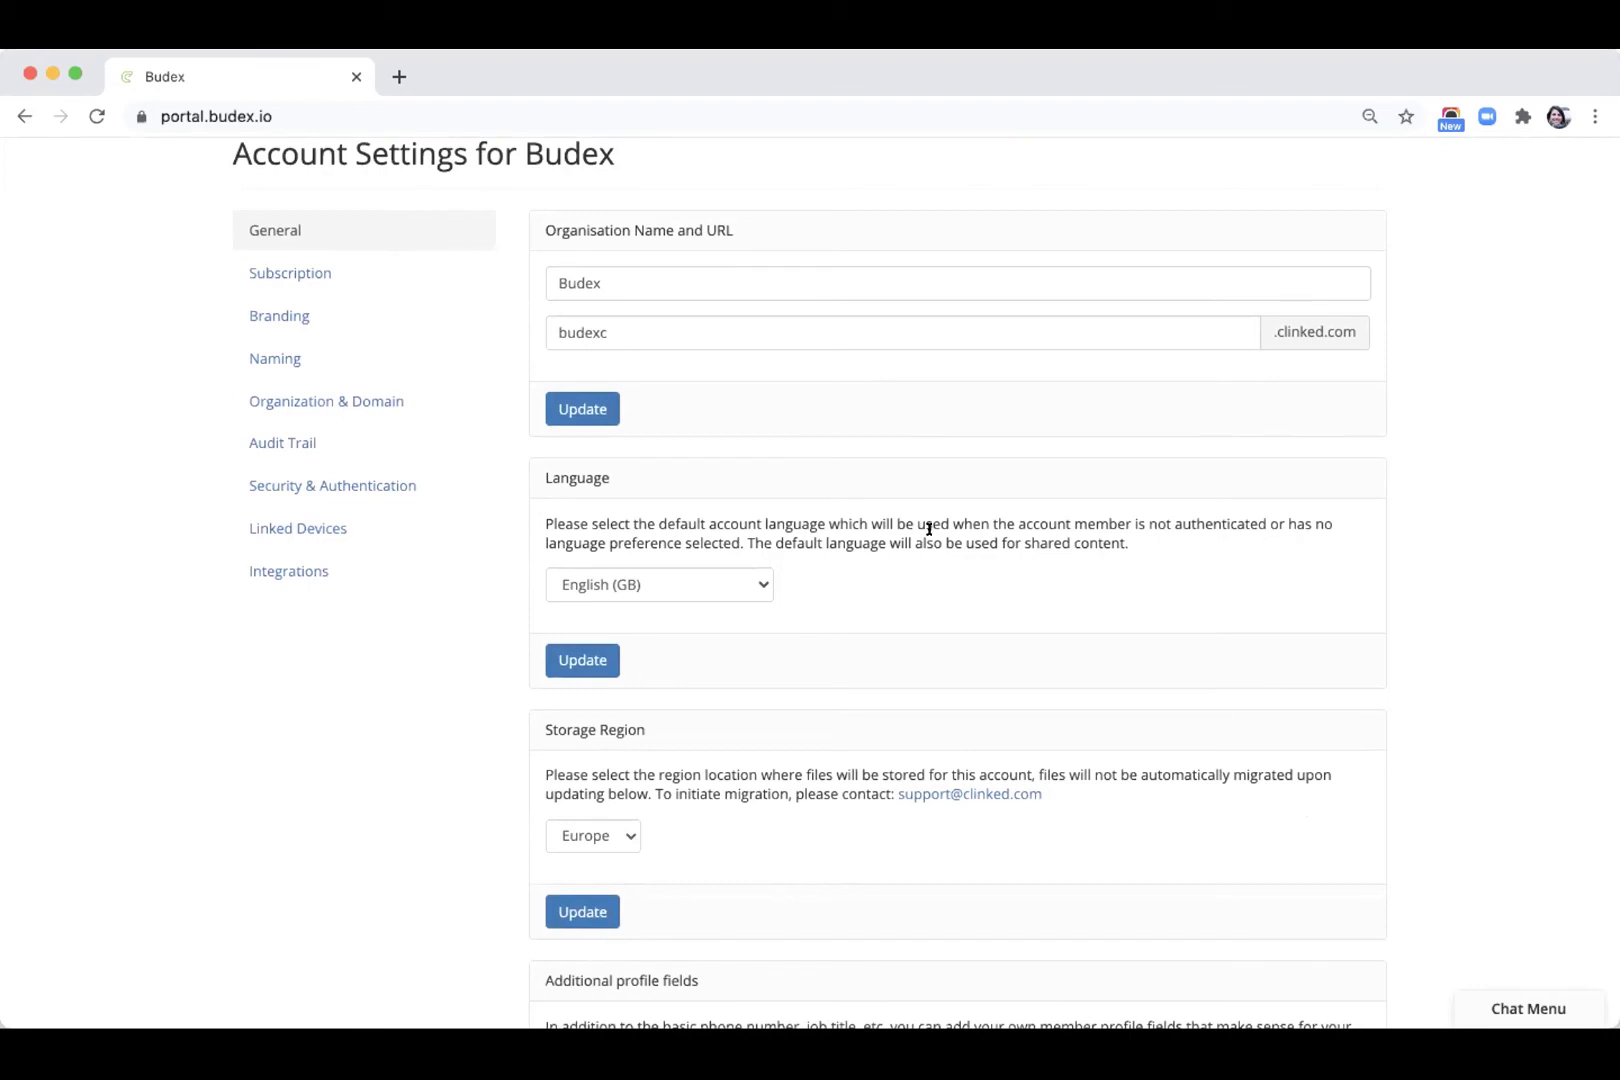
pyautogui.scroll(3, 924, 560)
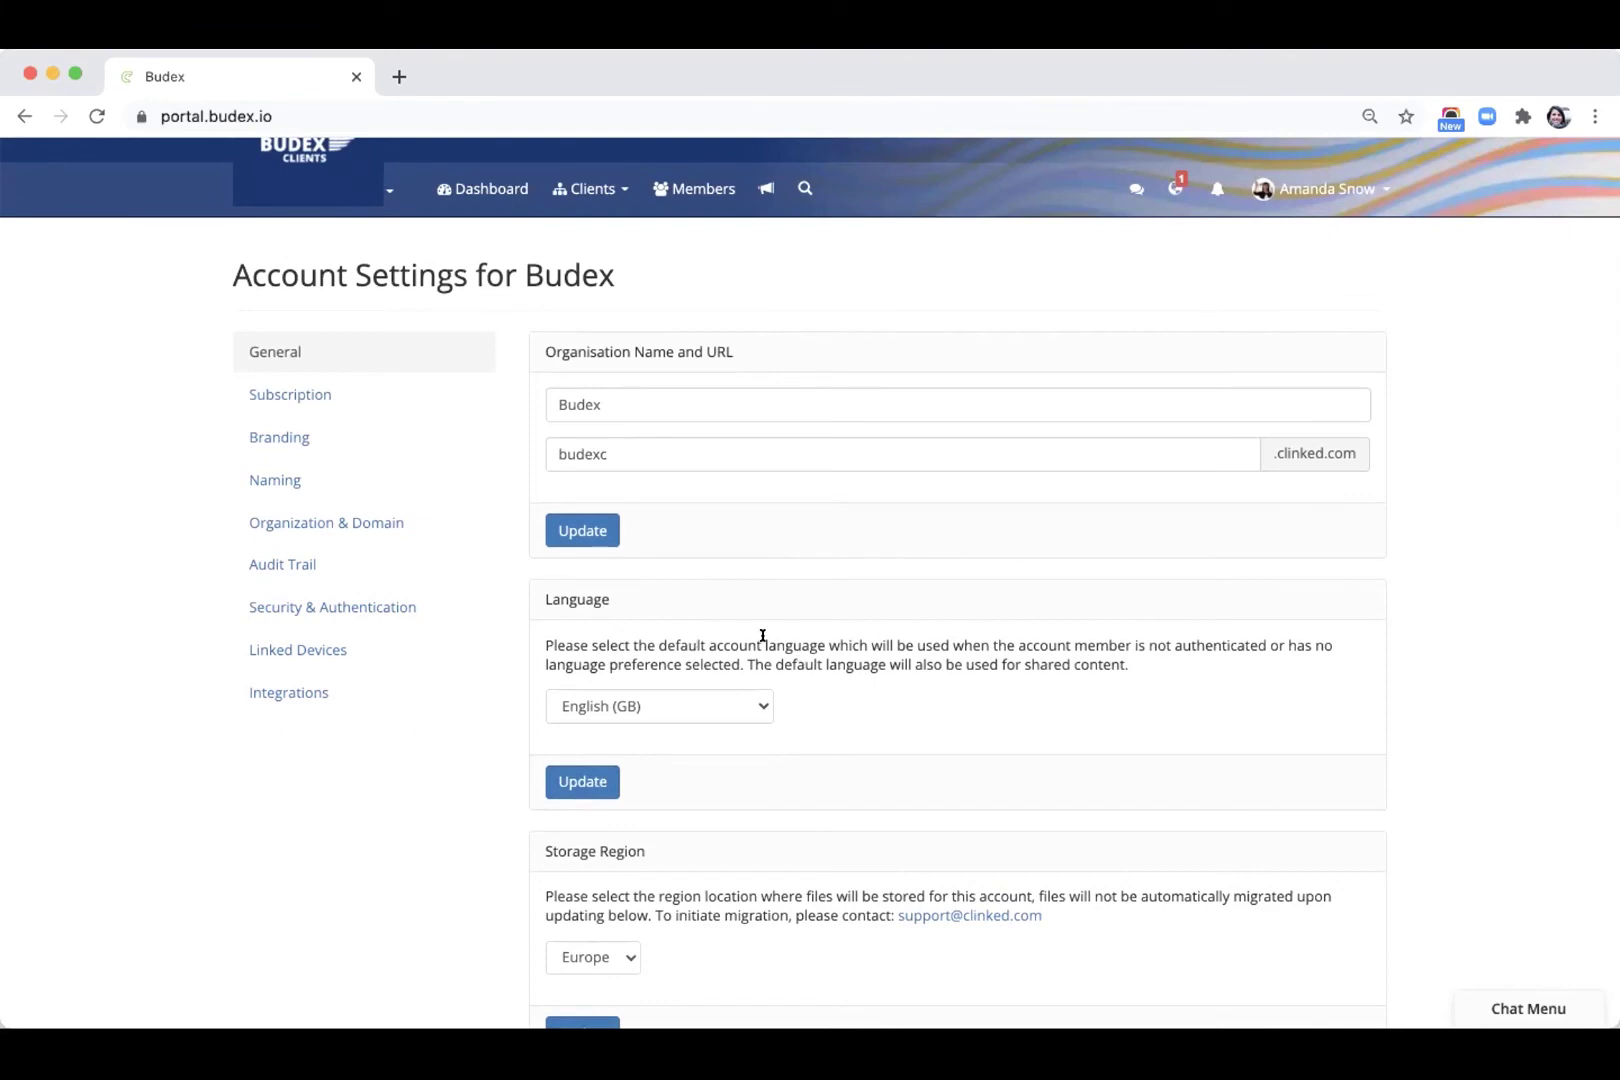
pyautogui.scroll(-3, 870, 655)
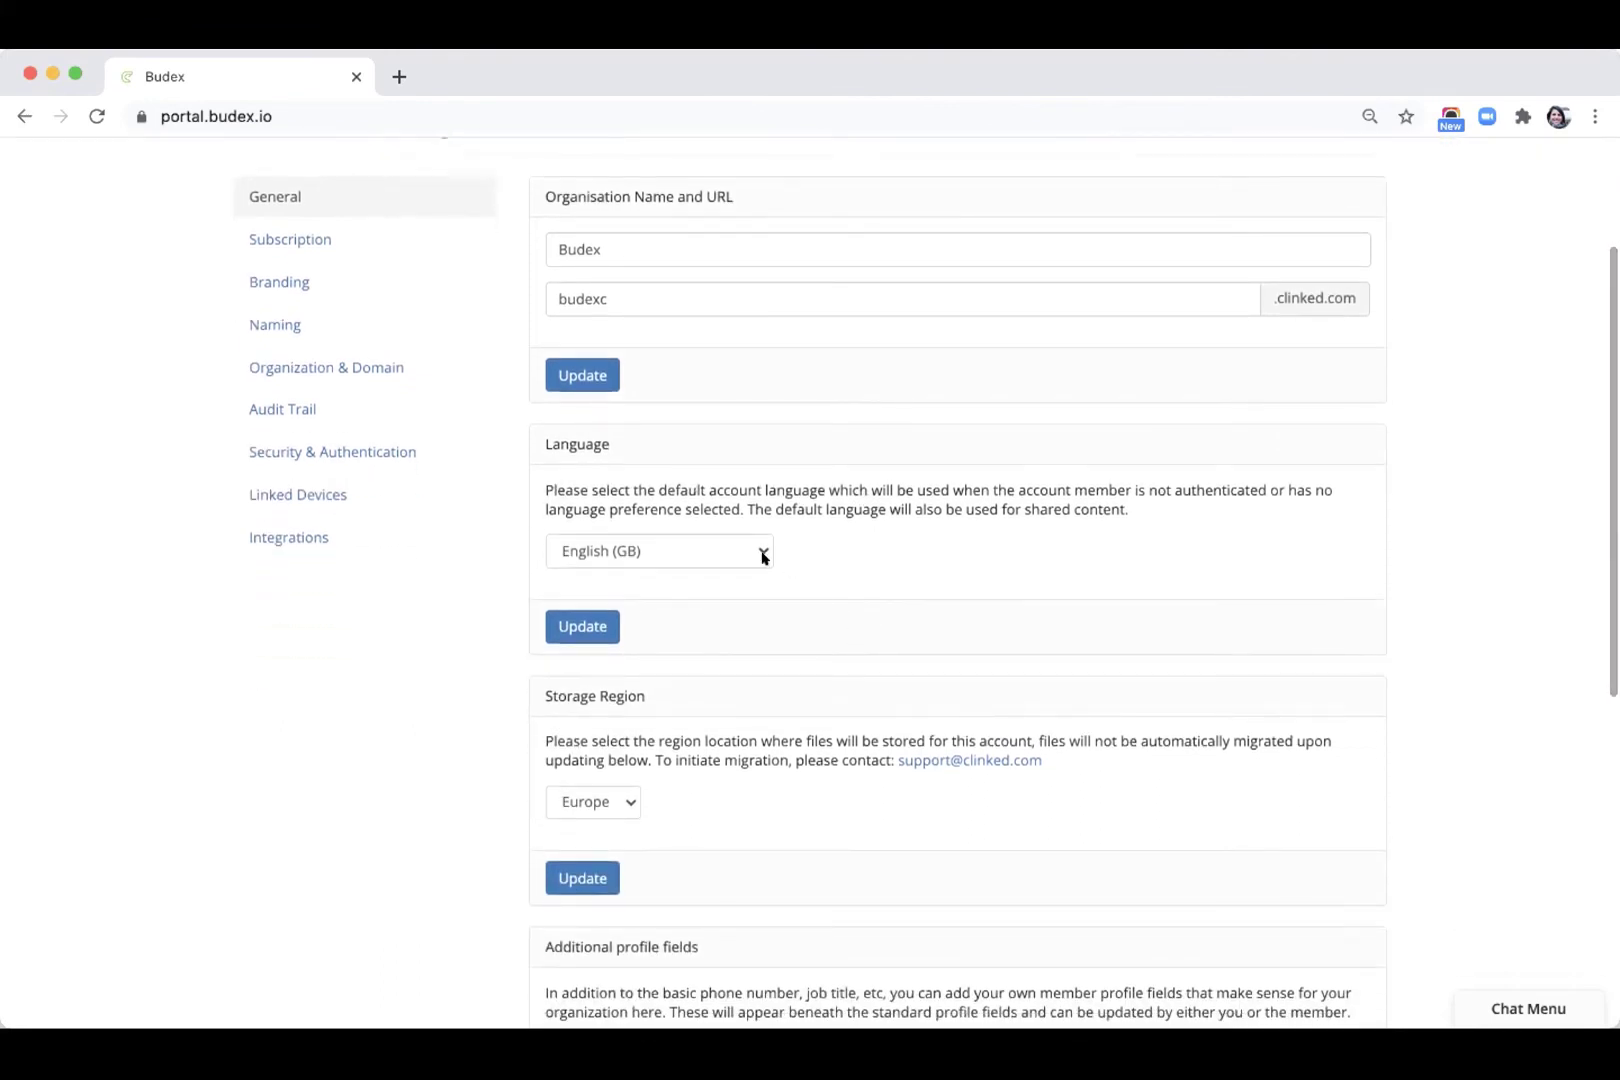
pyautogui.click(763, 554)
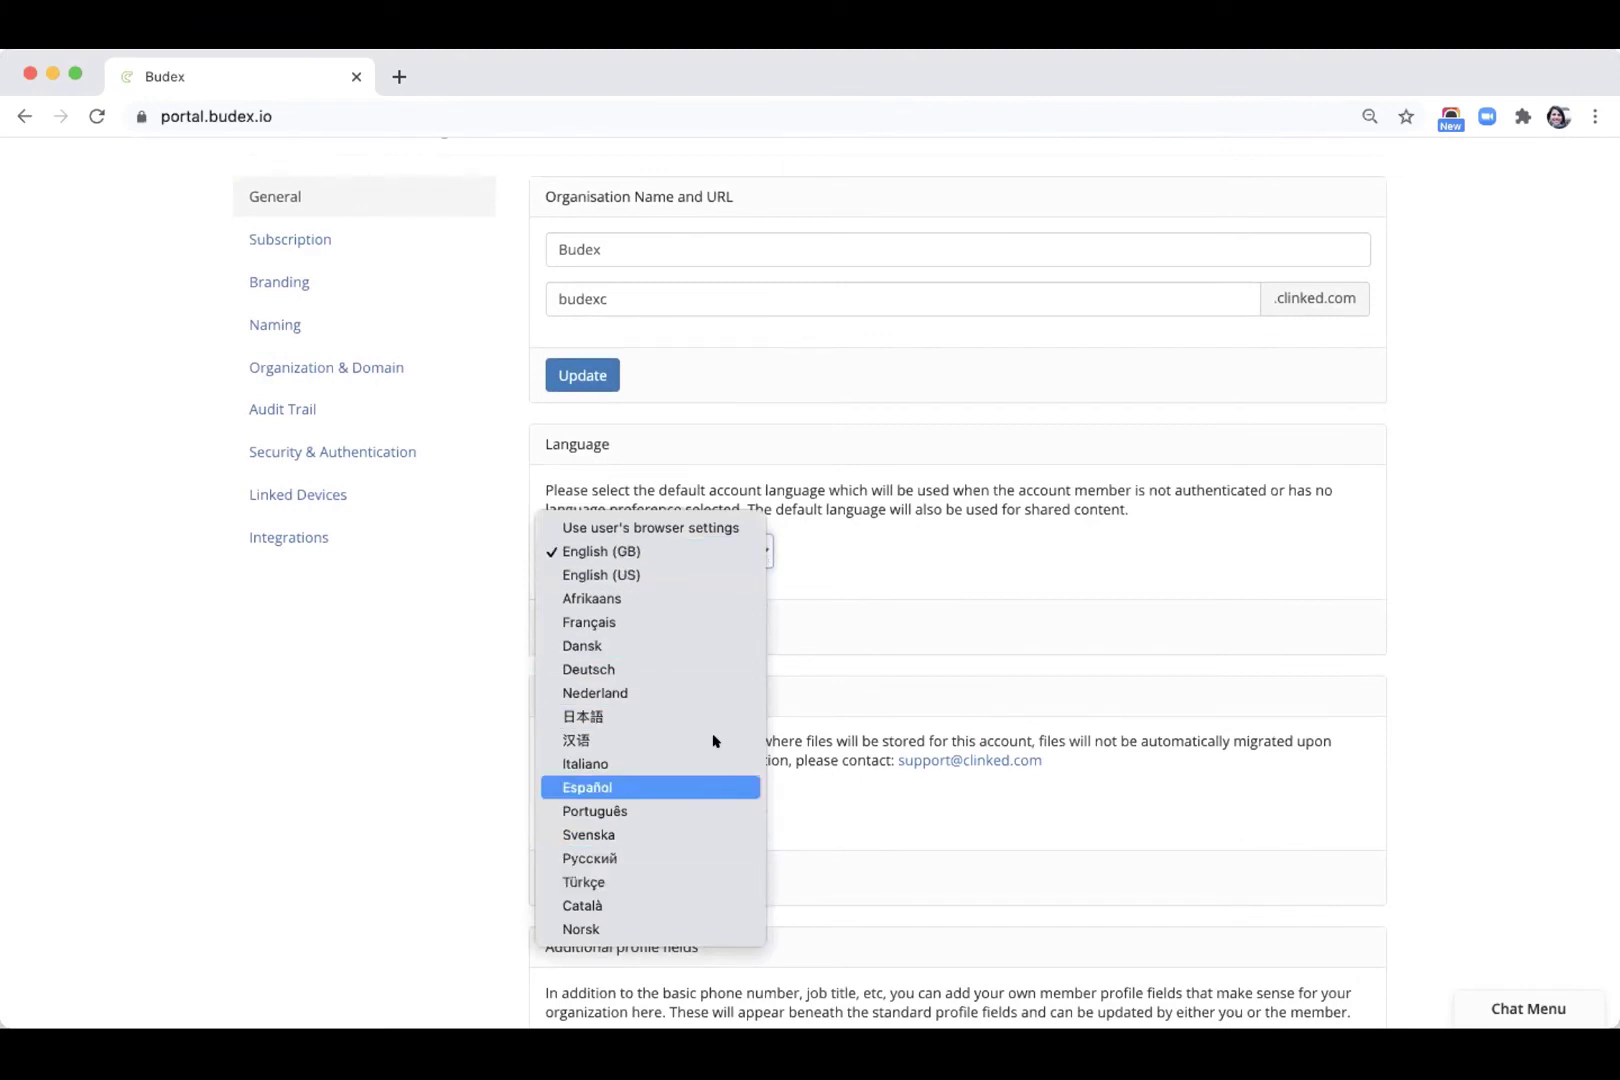
pyautogui.click(745, 548)
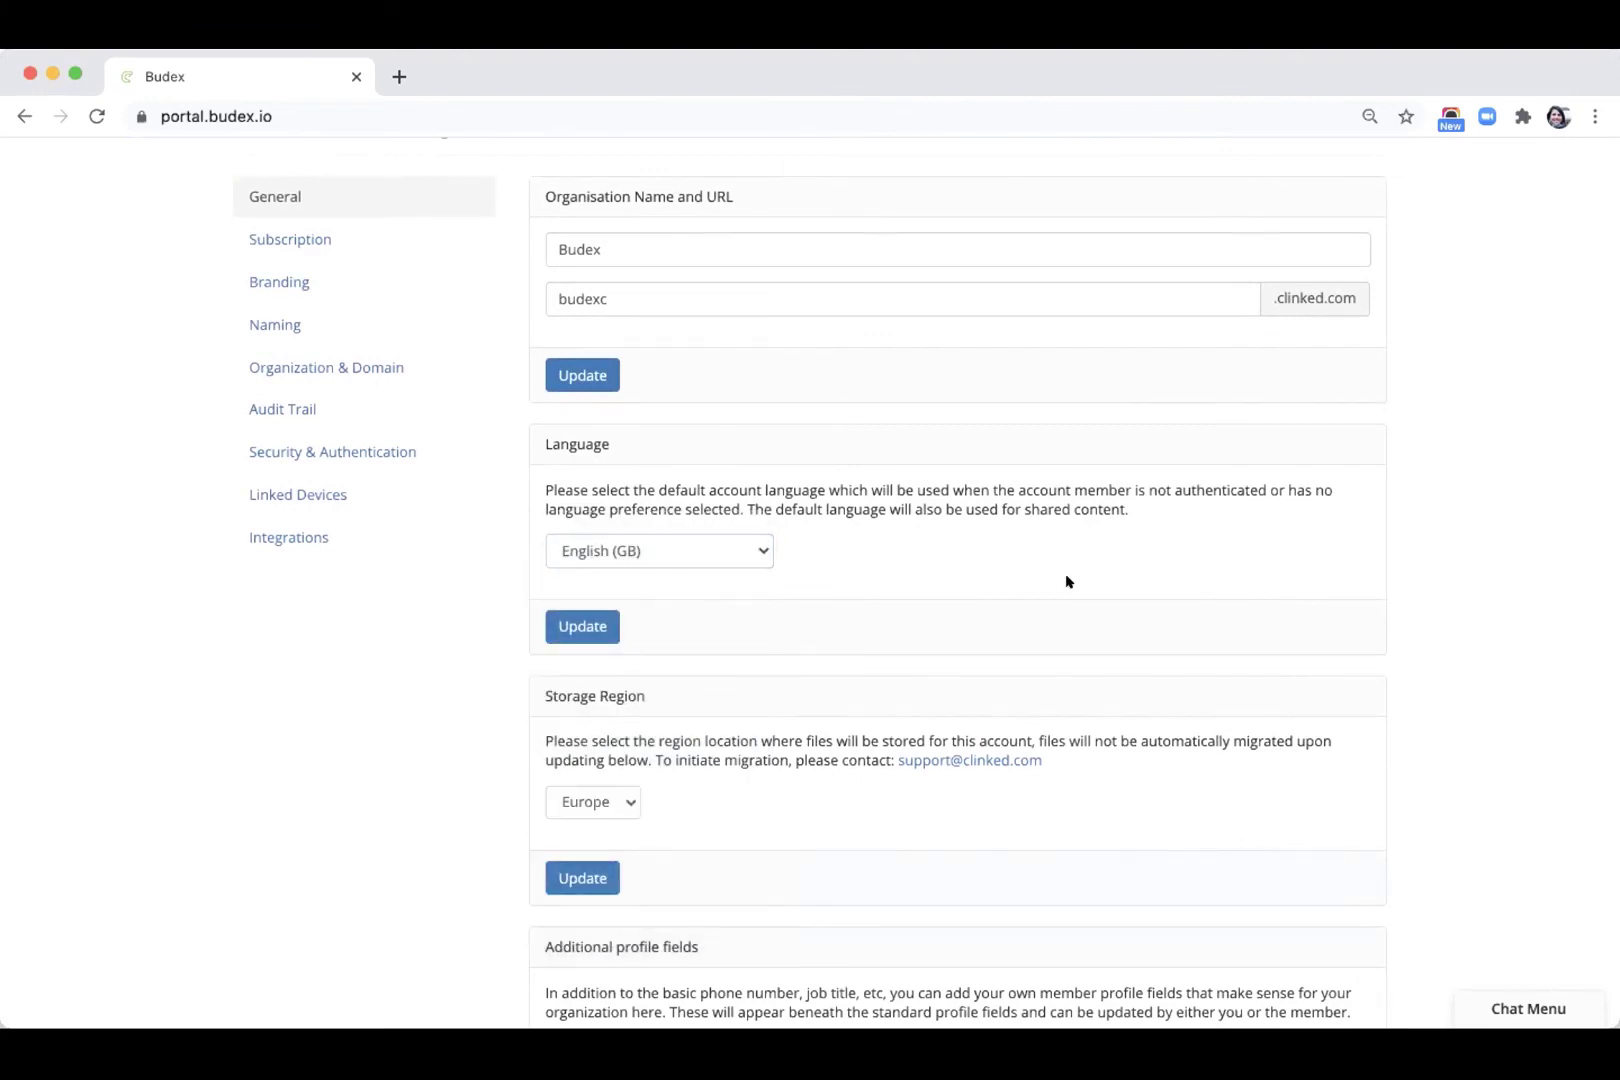
pyautogui.scroll(-5, 1020, 581)
pyautogui.scroll(7, 810, 580)
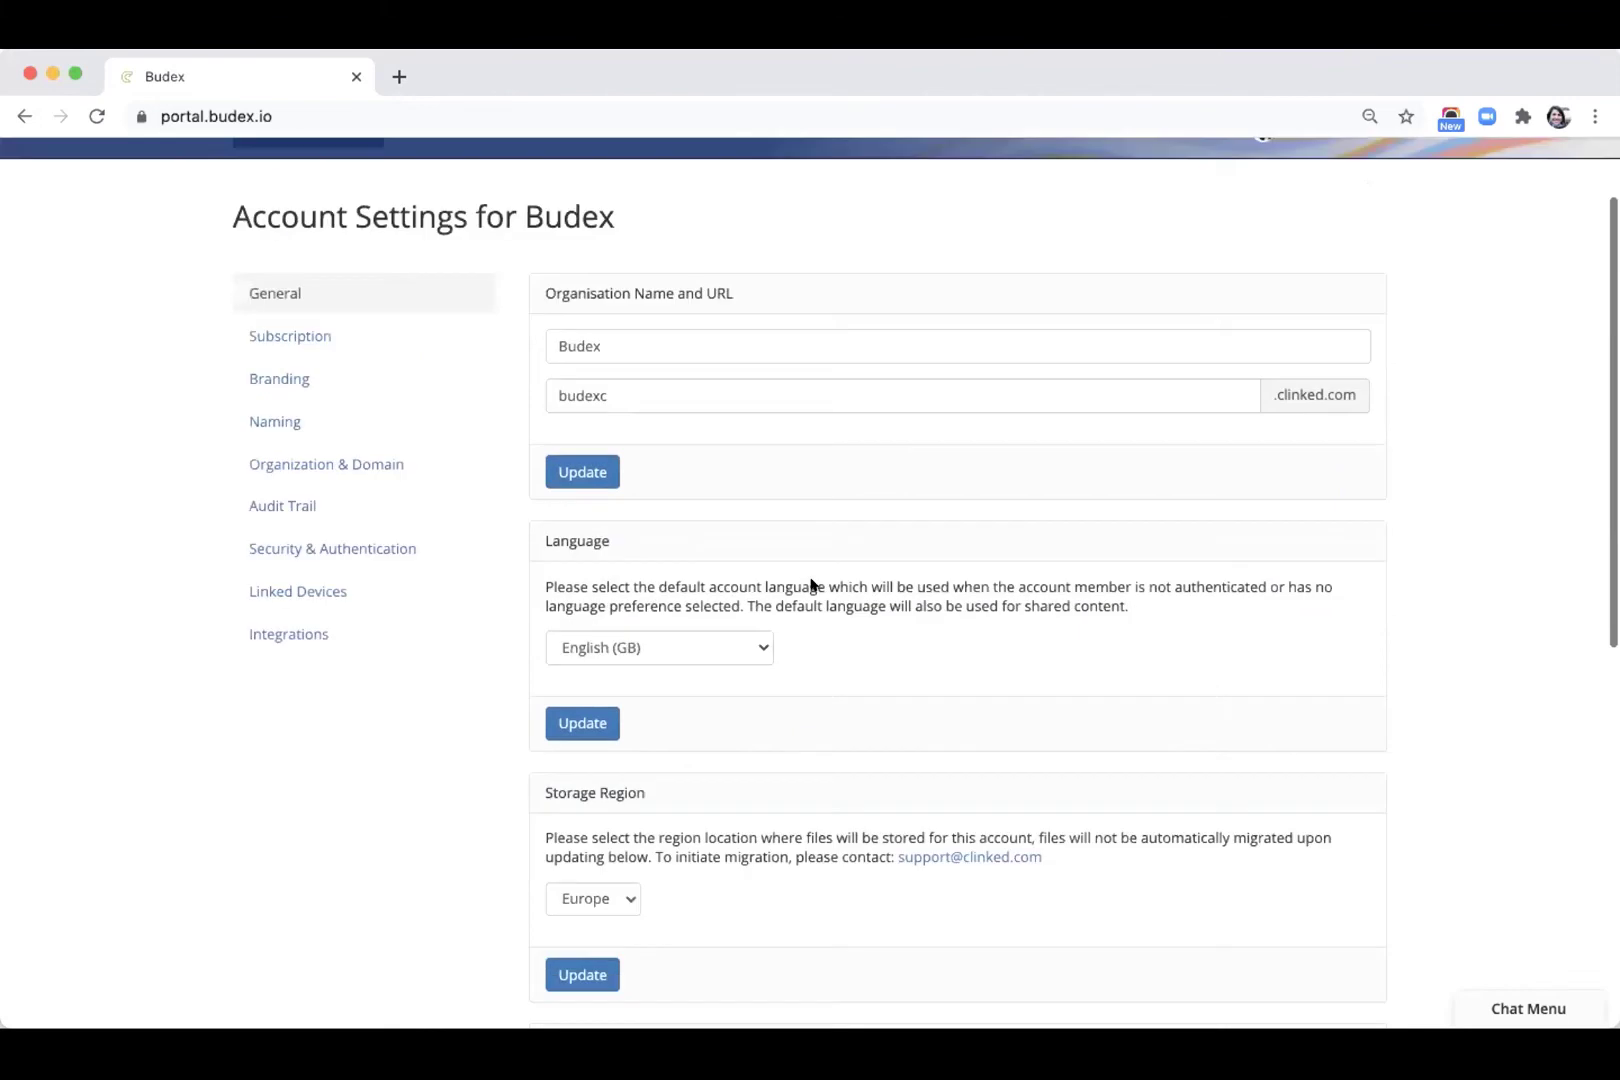
pyautogui.scroll(2, 810, 585)
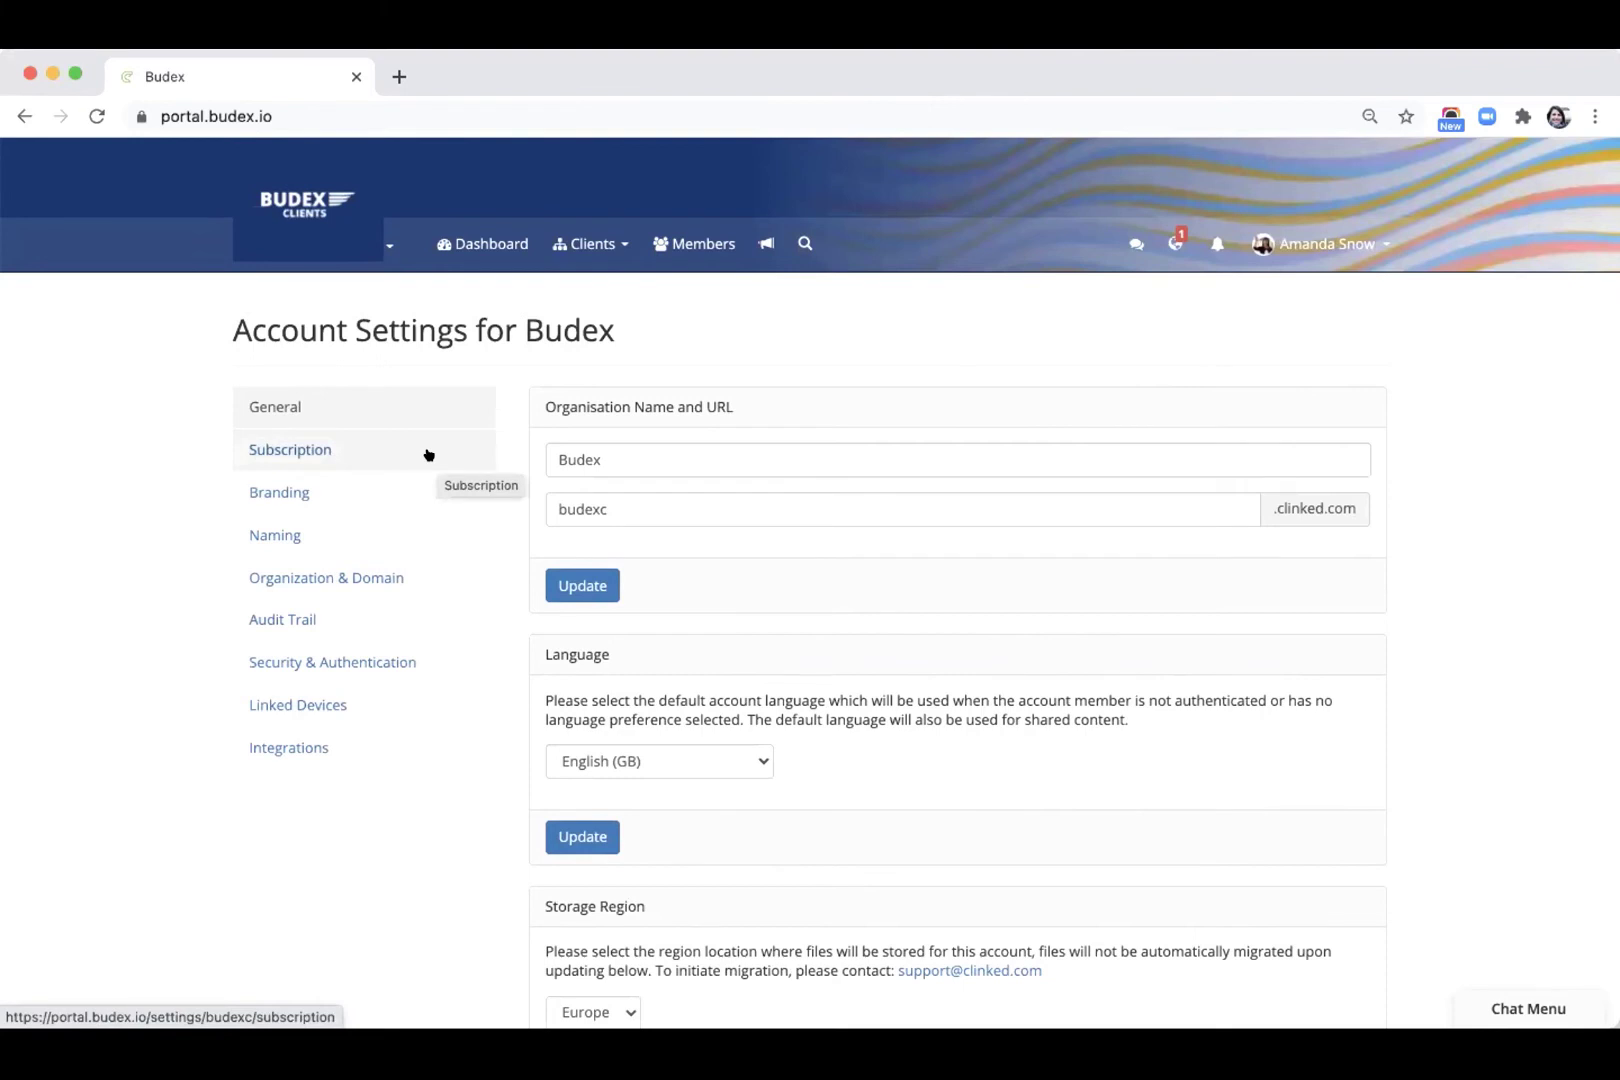
# Step: Examine the account's branding settings for menu colours, logo, favicon and background image
pyautogui.click(311, 492)
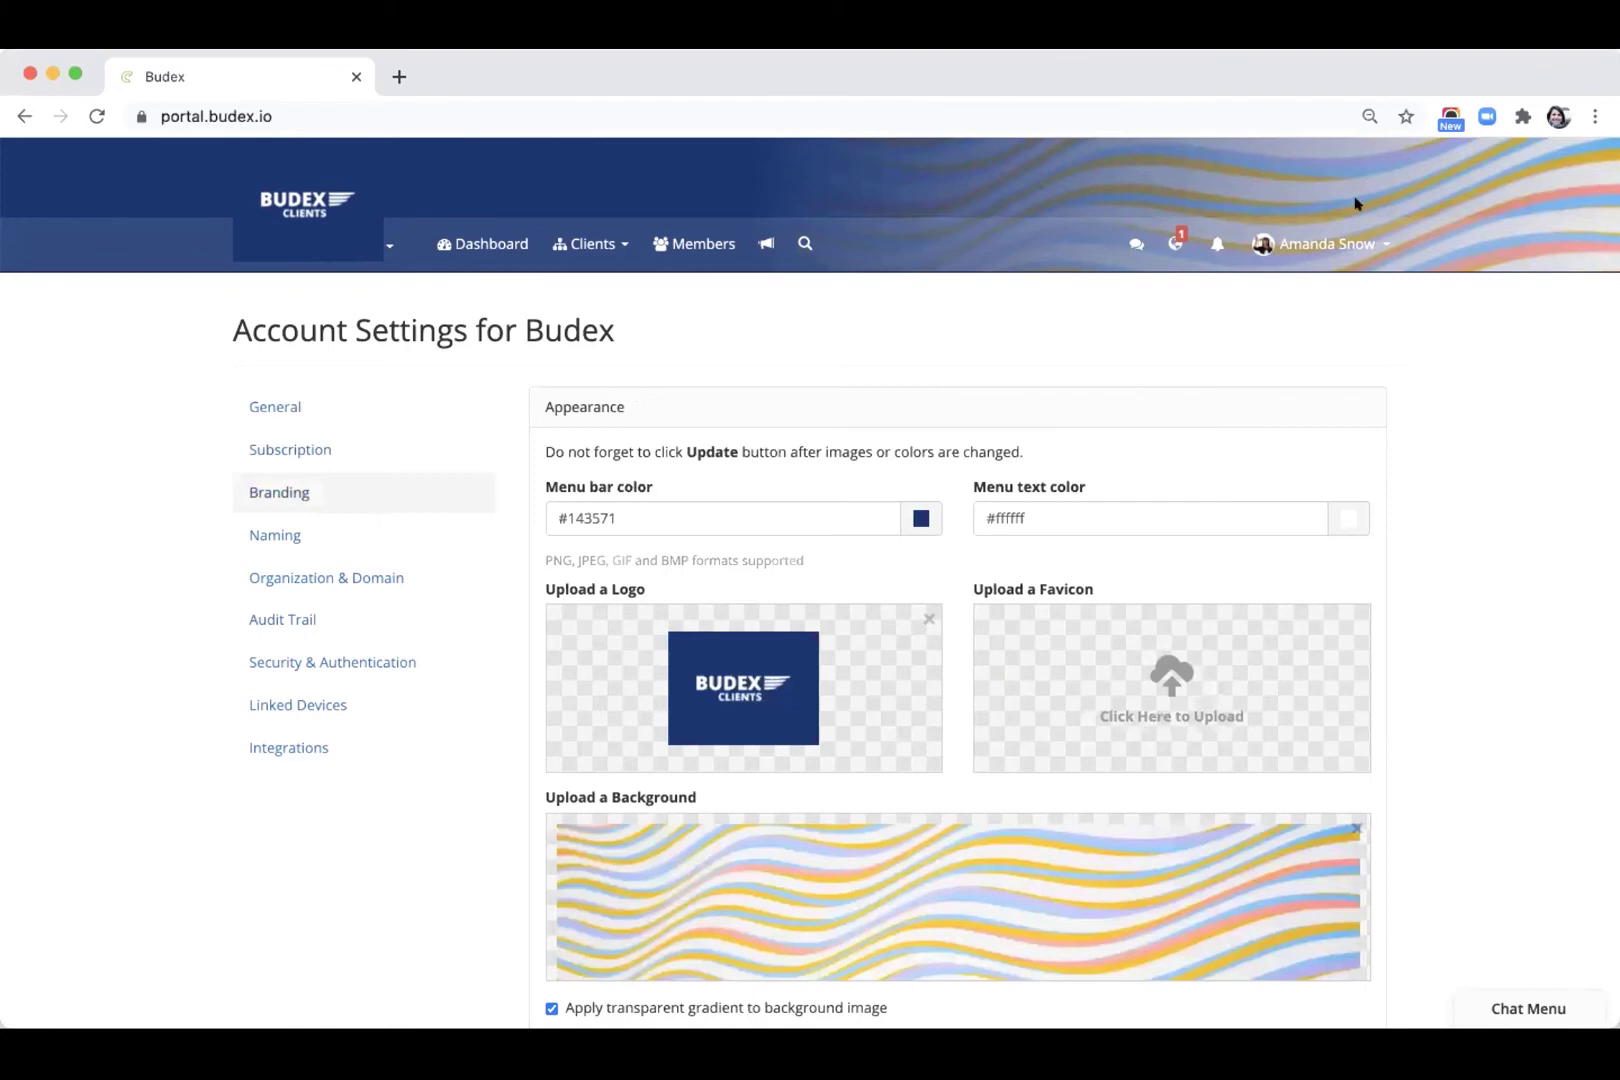
pyautogui.scroll(-1, 1499, 601)
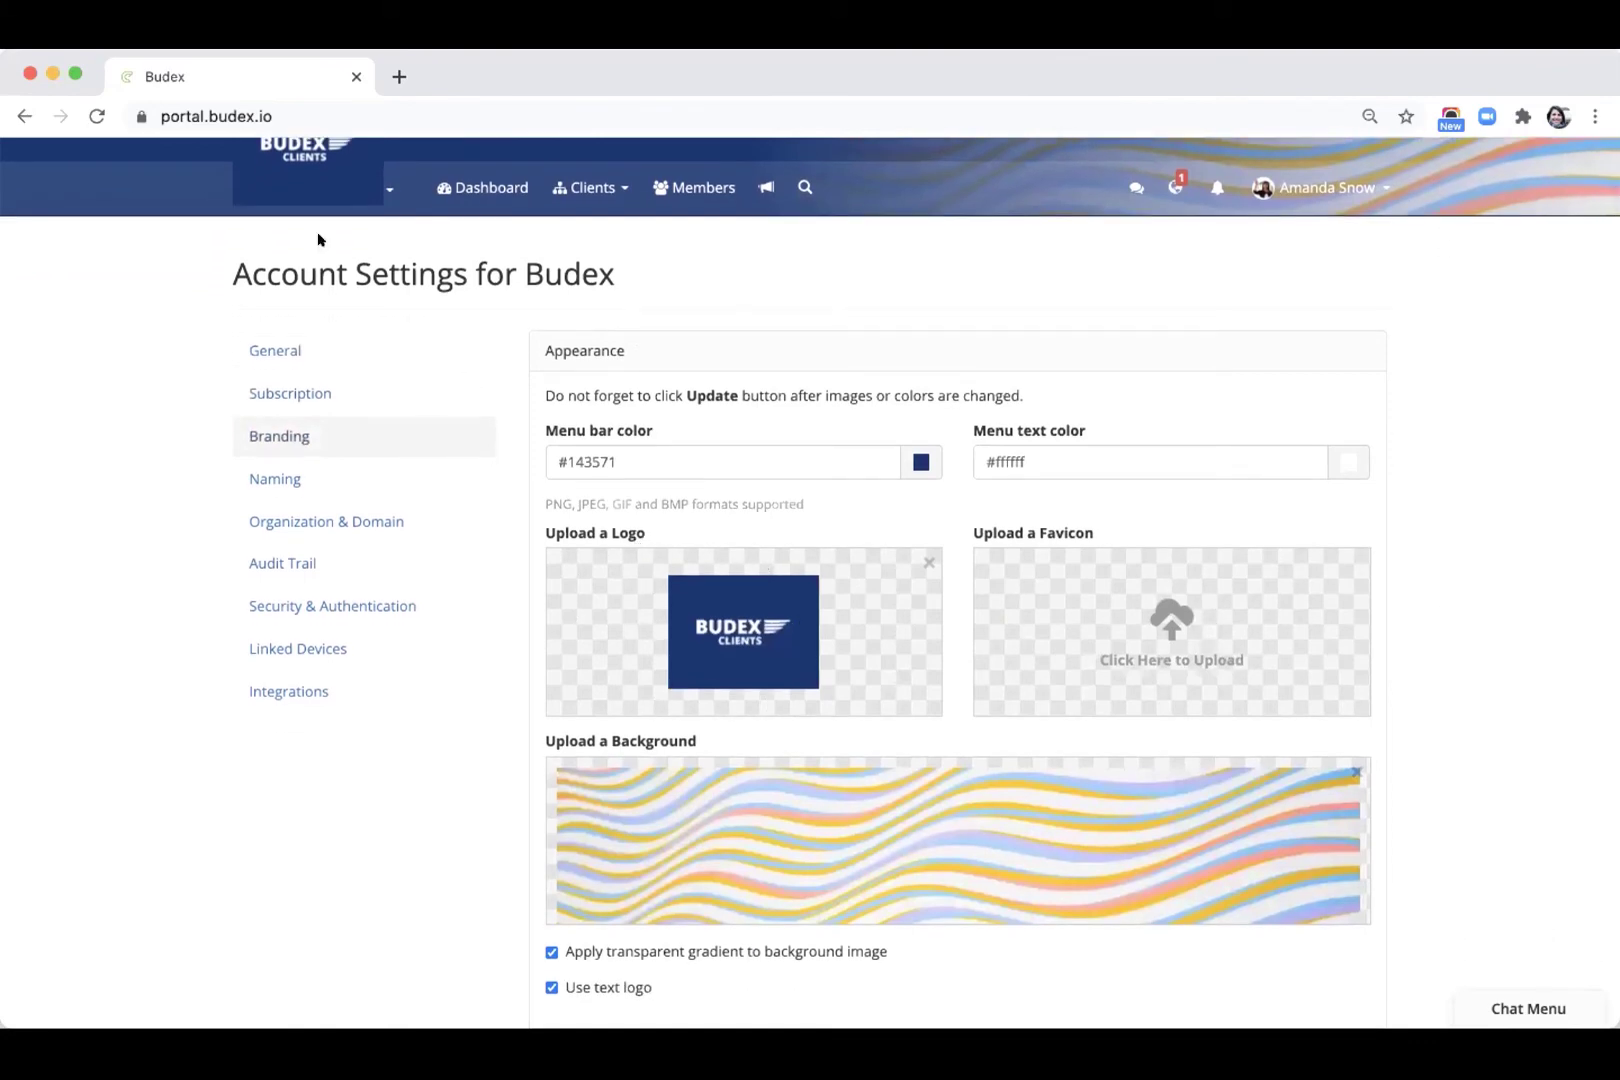
pyautogui.scroll(1, 320, 240)
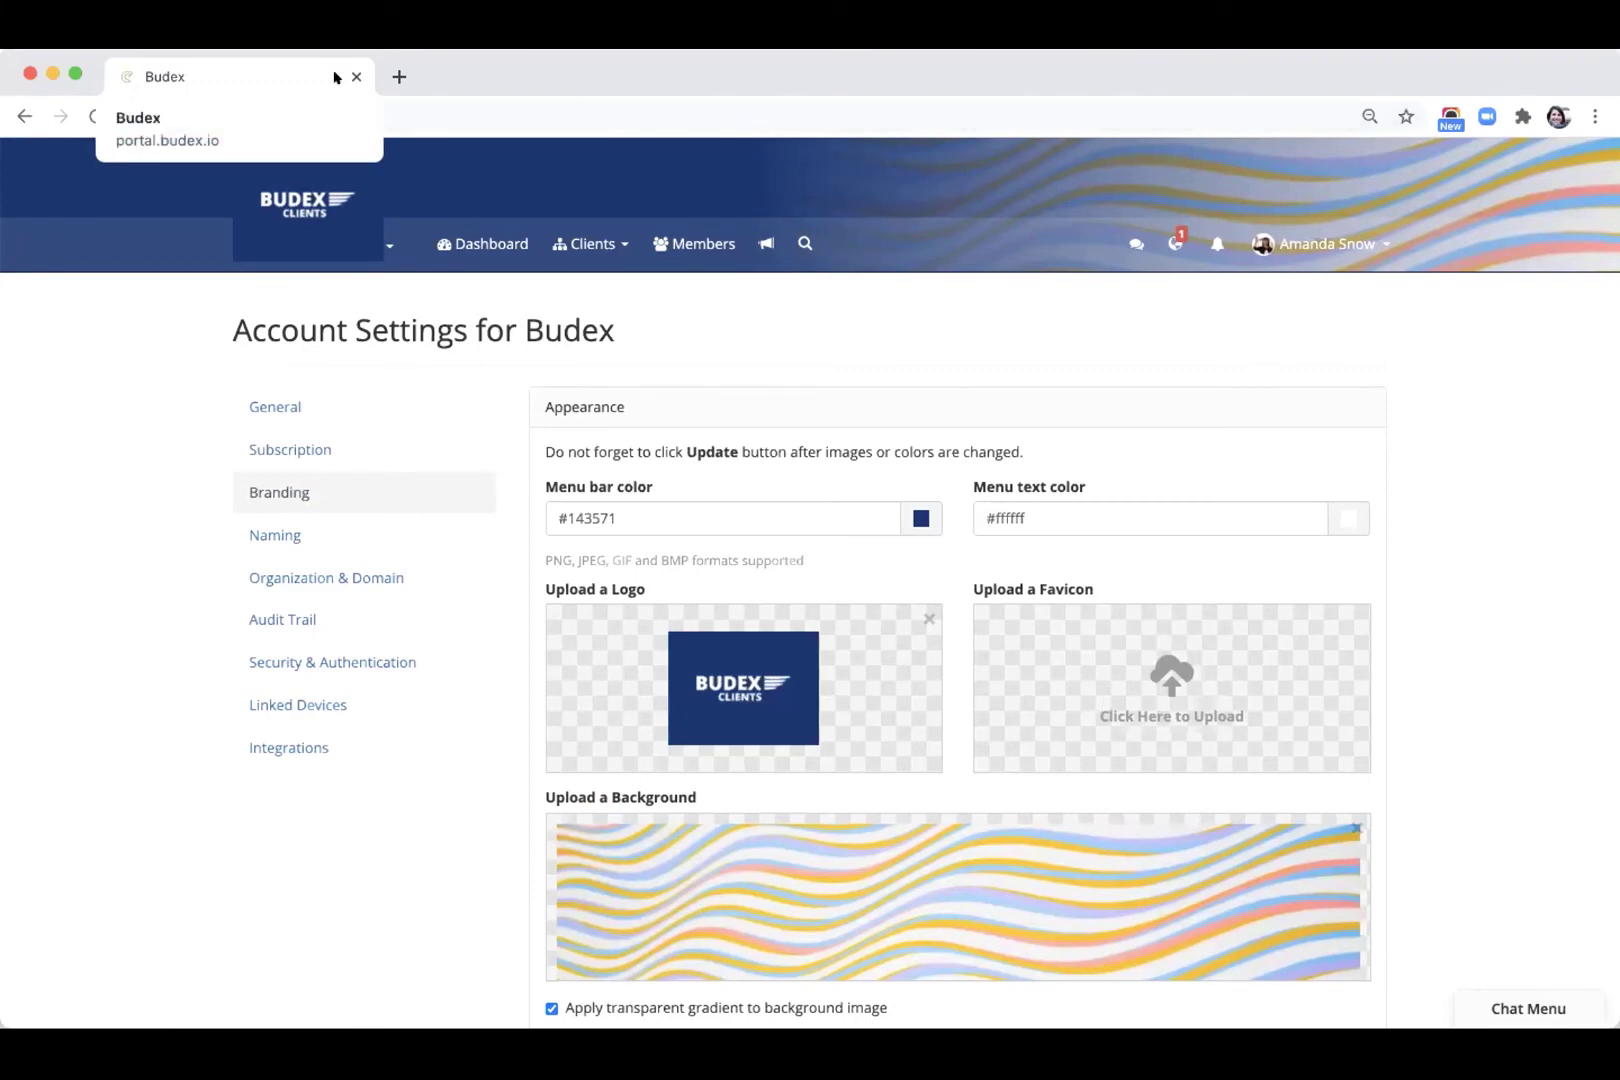
pyautogui.scroll(-3, 943, 524)
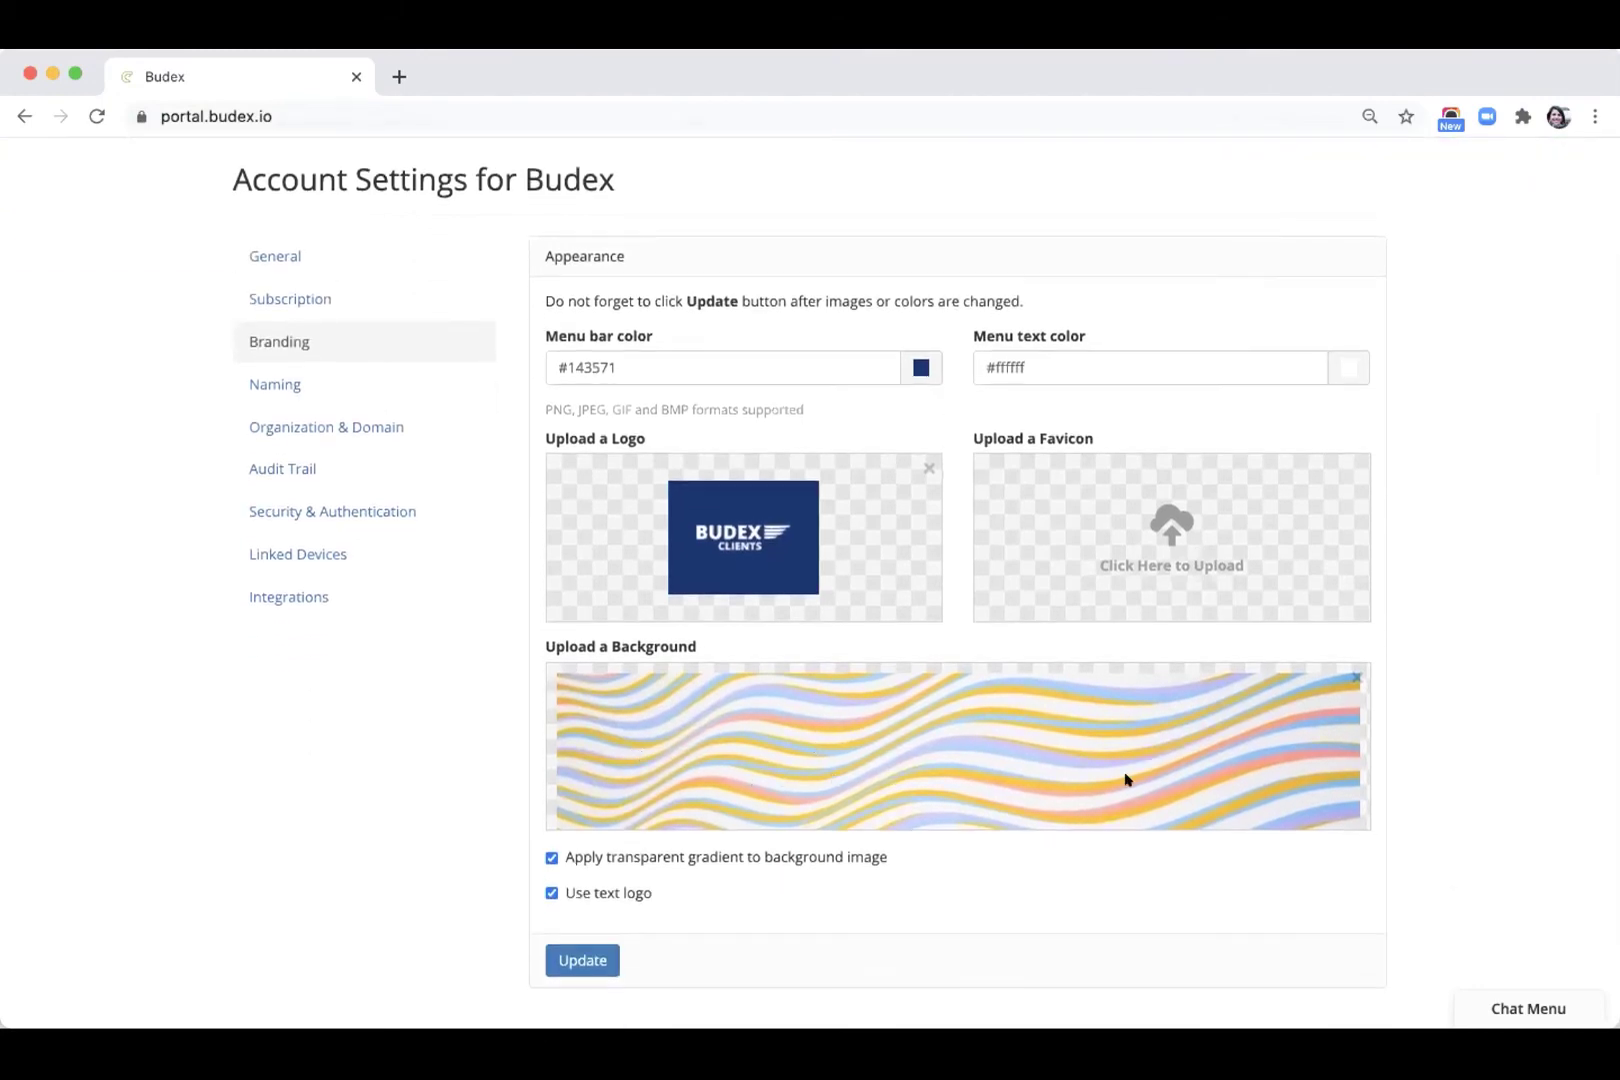
pyautogui.scroll(3, 1125, 780)
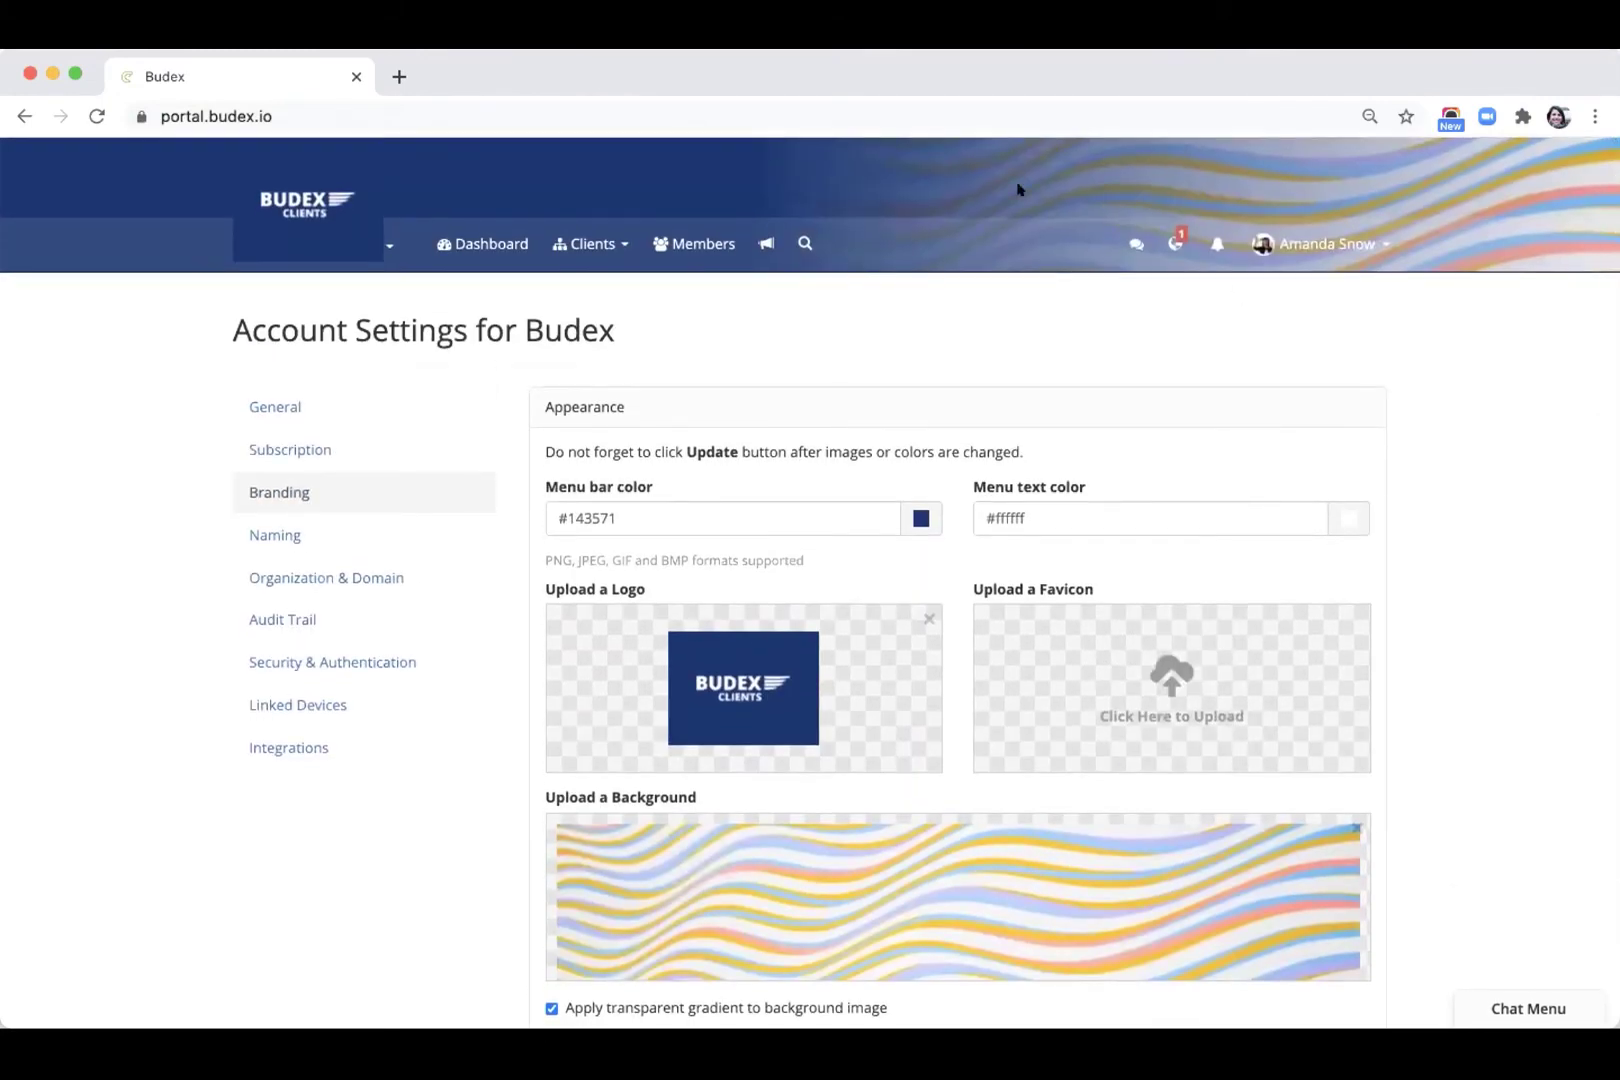
pyautogui.scroll(-5, 1414, 615)
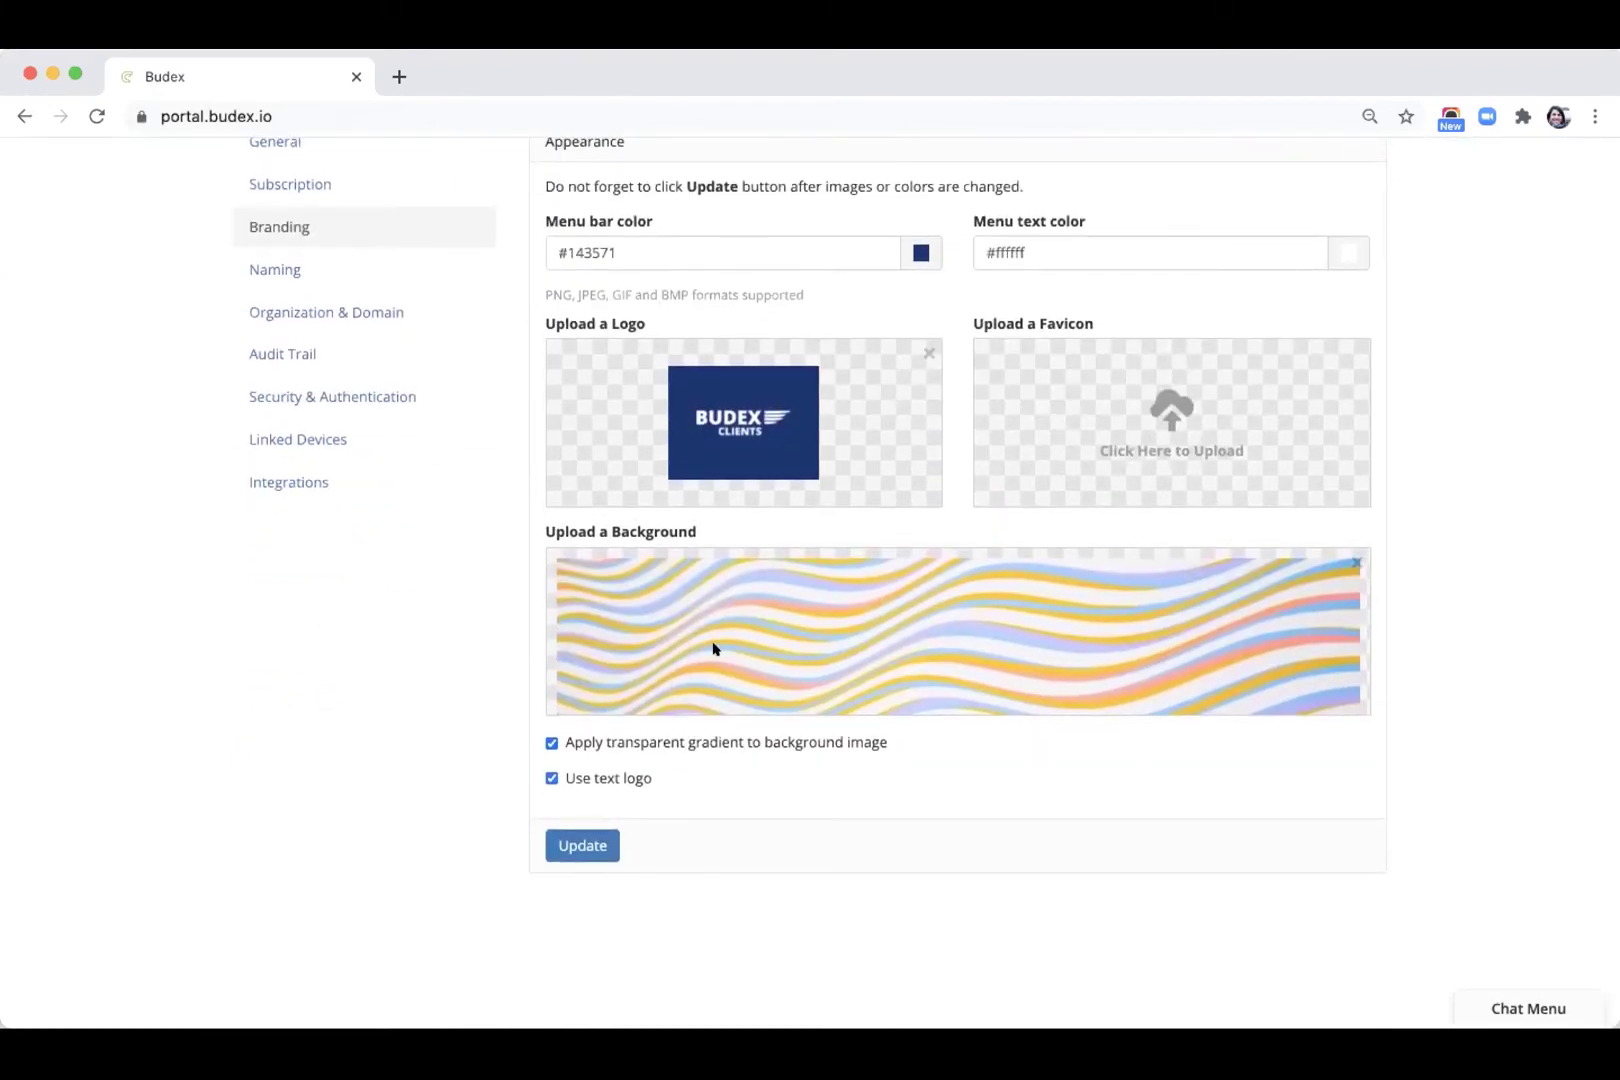
pyautogui.scroll(5, 714, 650)
pyautogui.scroll(1, 714, 650)
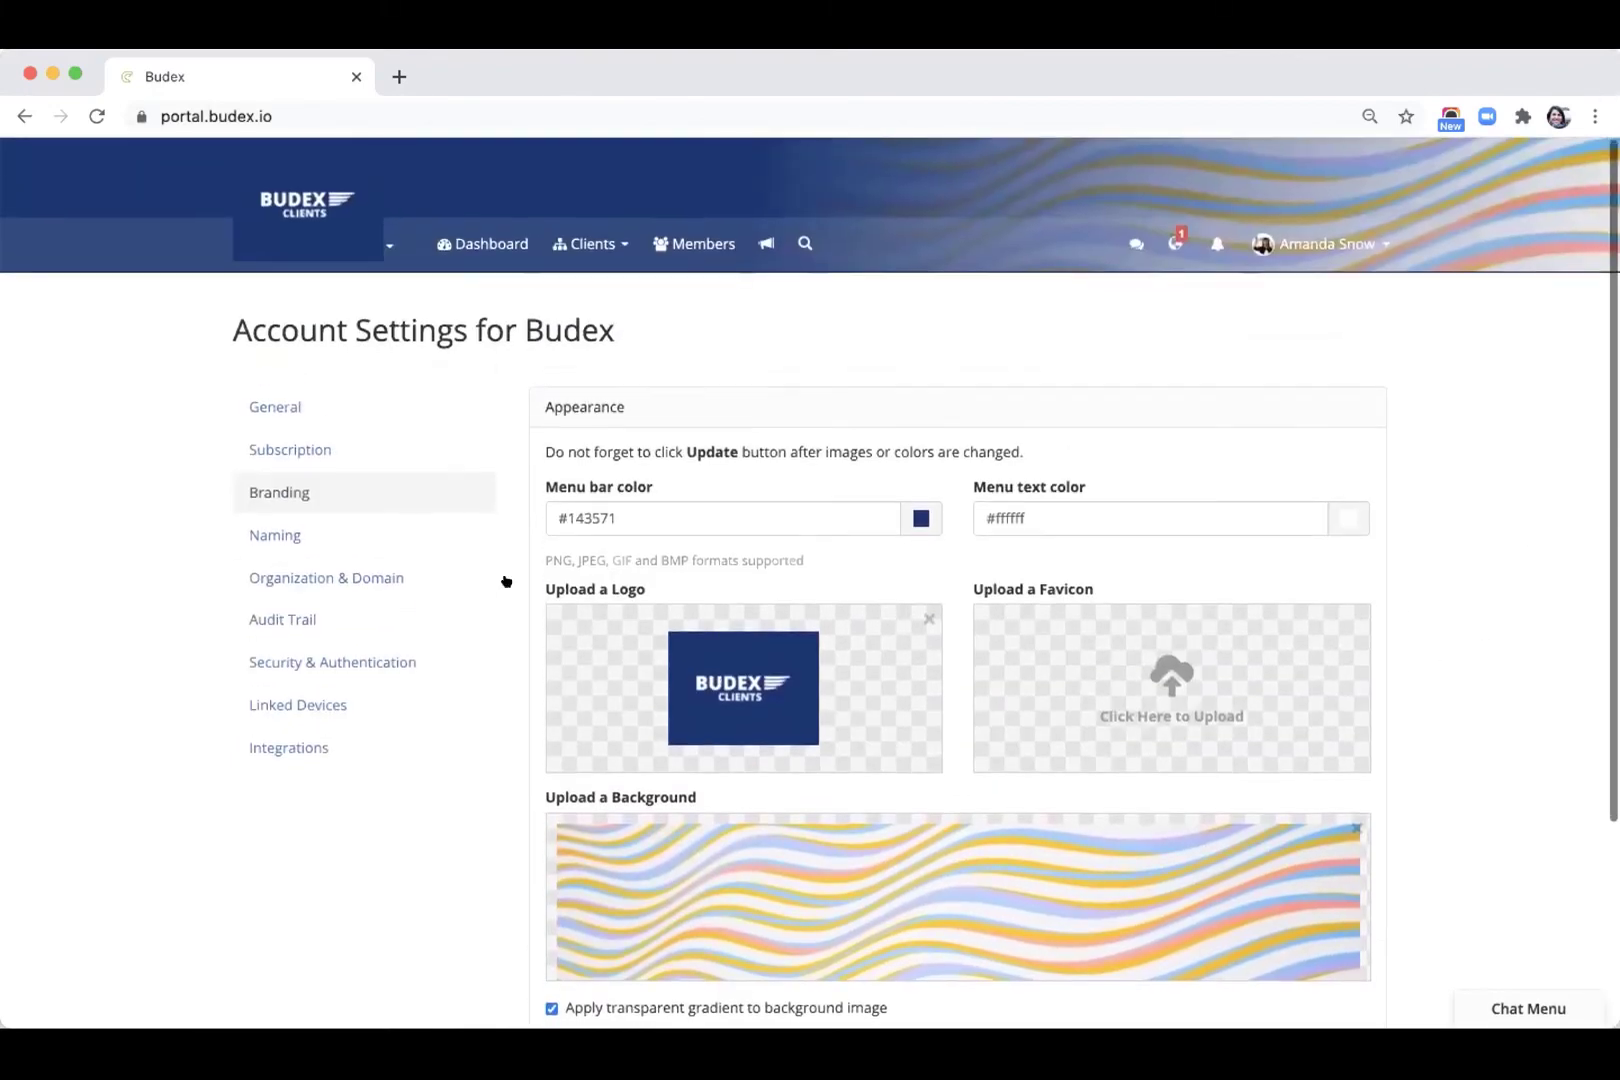
# Step: Clear the custom singular and plural names for Groups in the component naming settings, save the update and reload the page
pyautogui.click(274, 530)
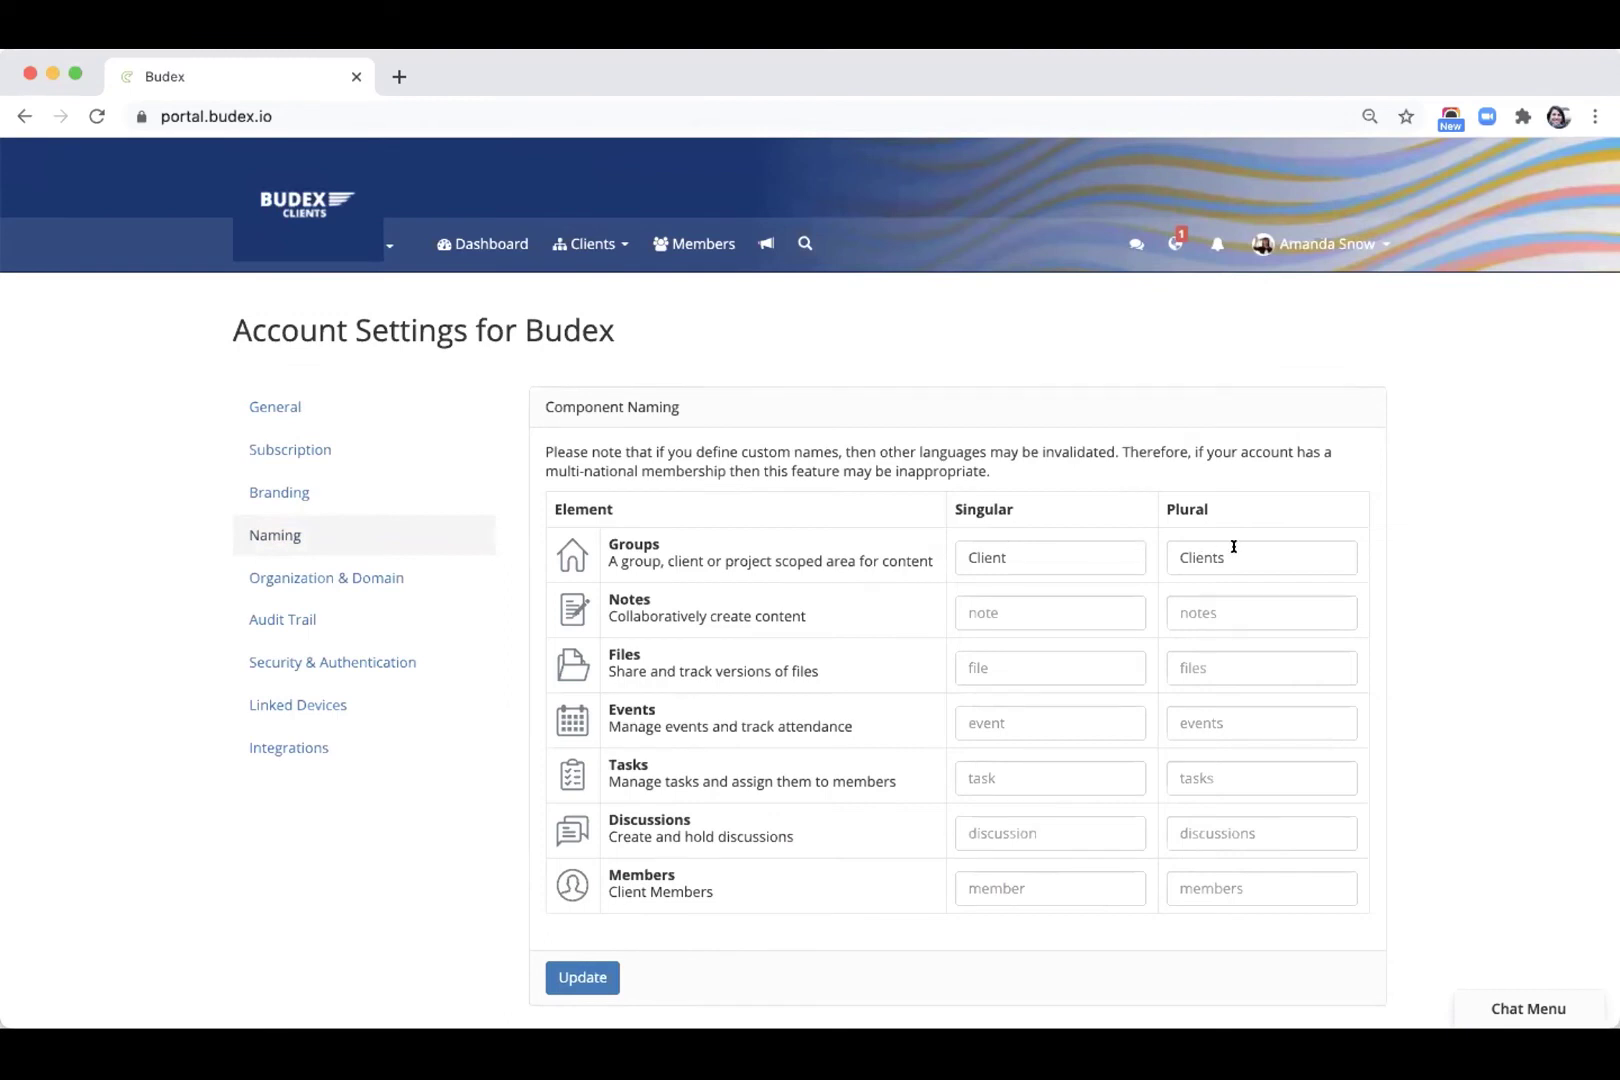
pyautogui.moveTo(1012, 551); pyautogui.dragTo(926, 561)
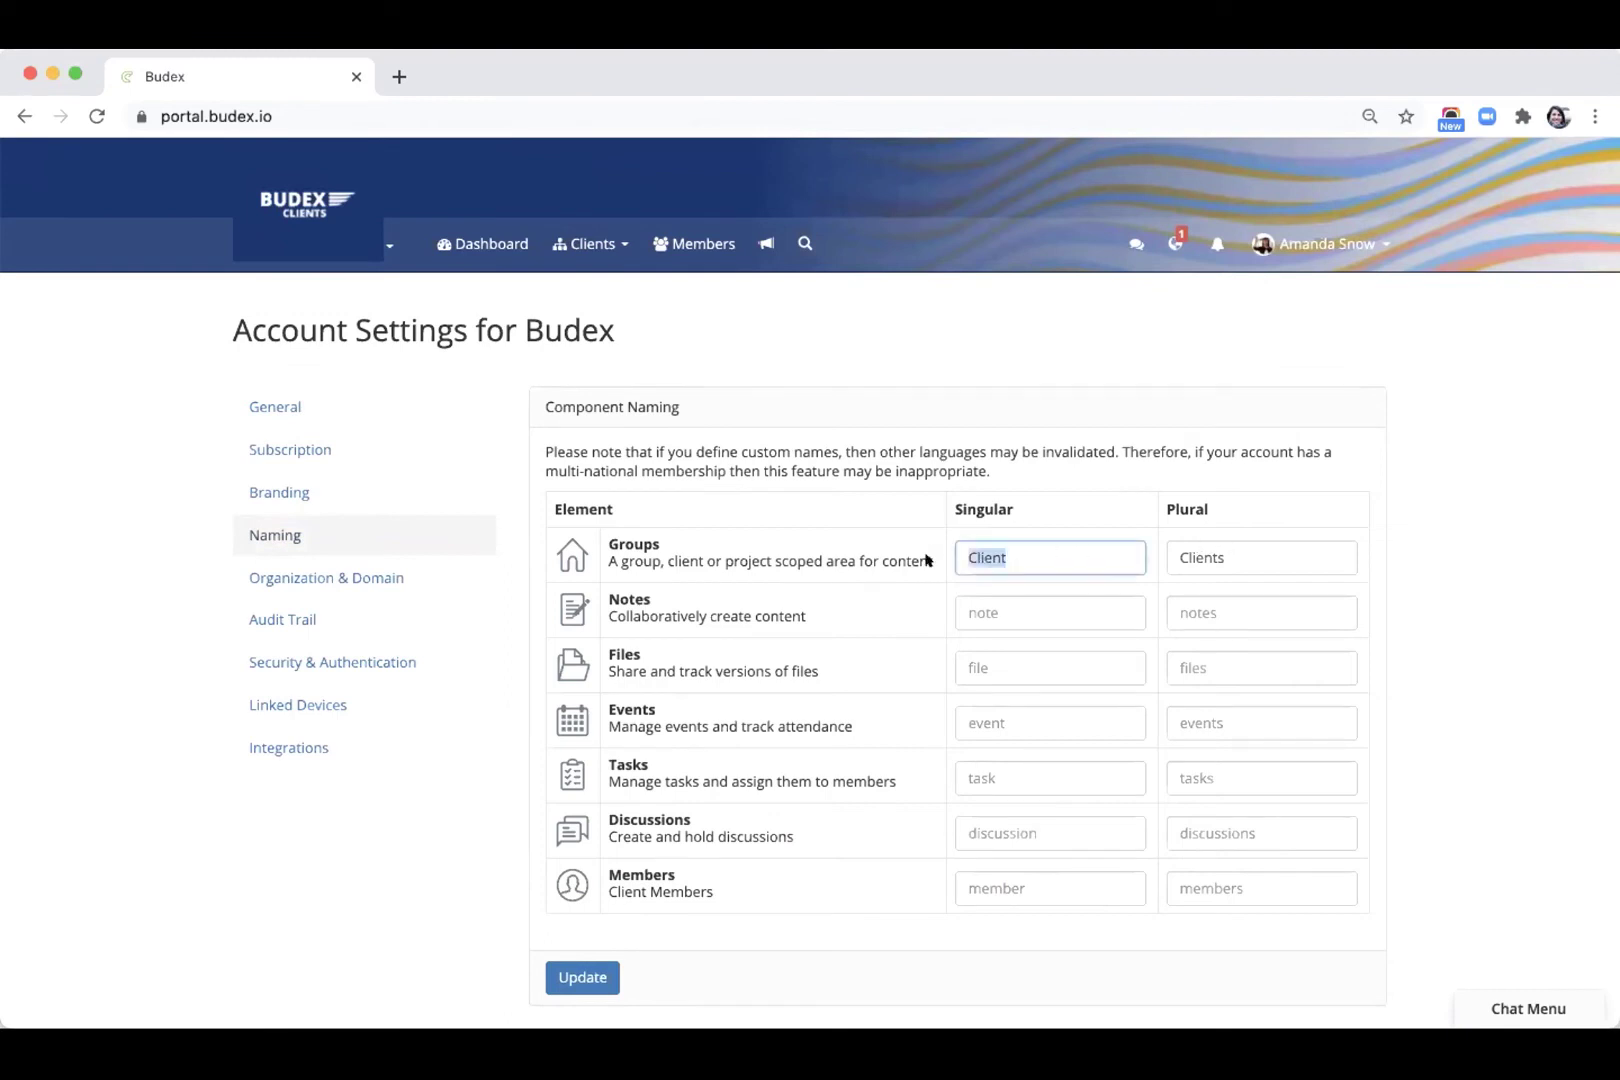
pyautogui.press('BackSpace')
pyautogui.moveTo(1254, 549); pyautogui.dragTo(1125, 546)
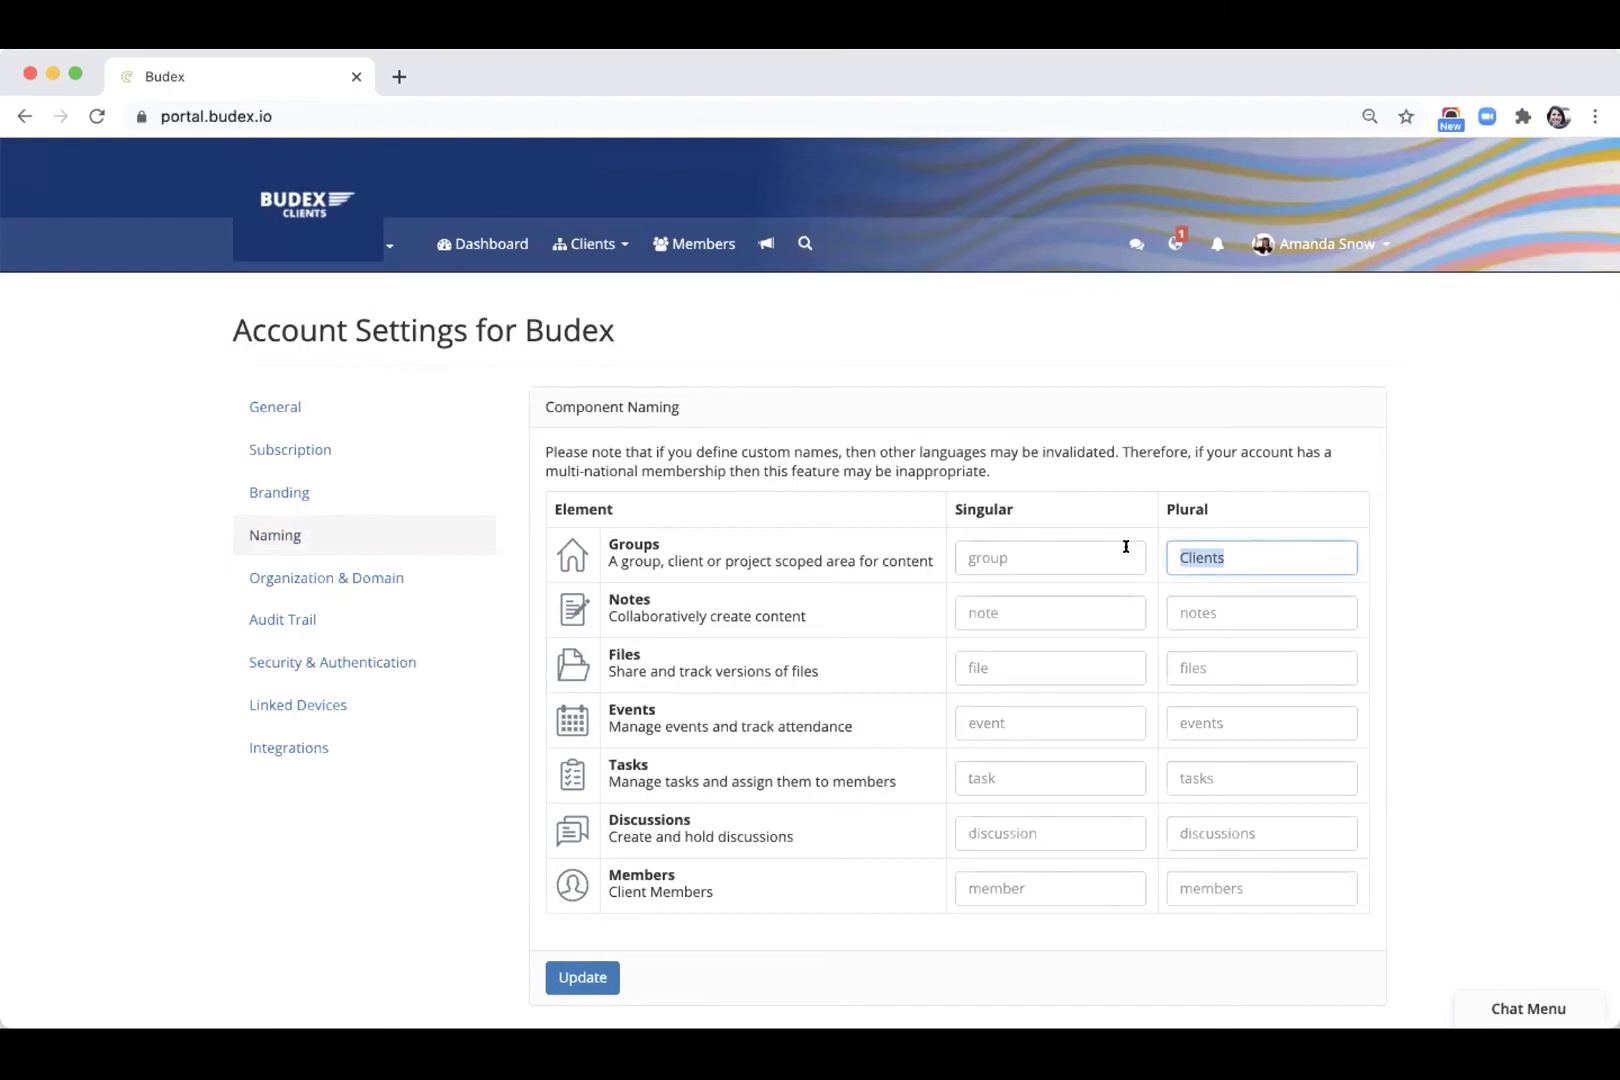
pyautogui.press('BackSpace')
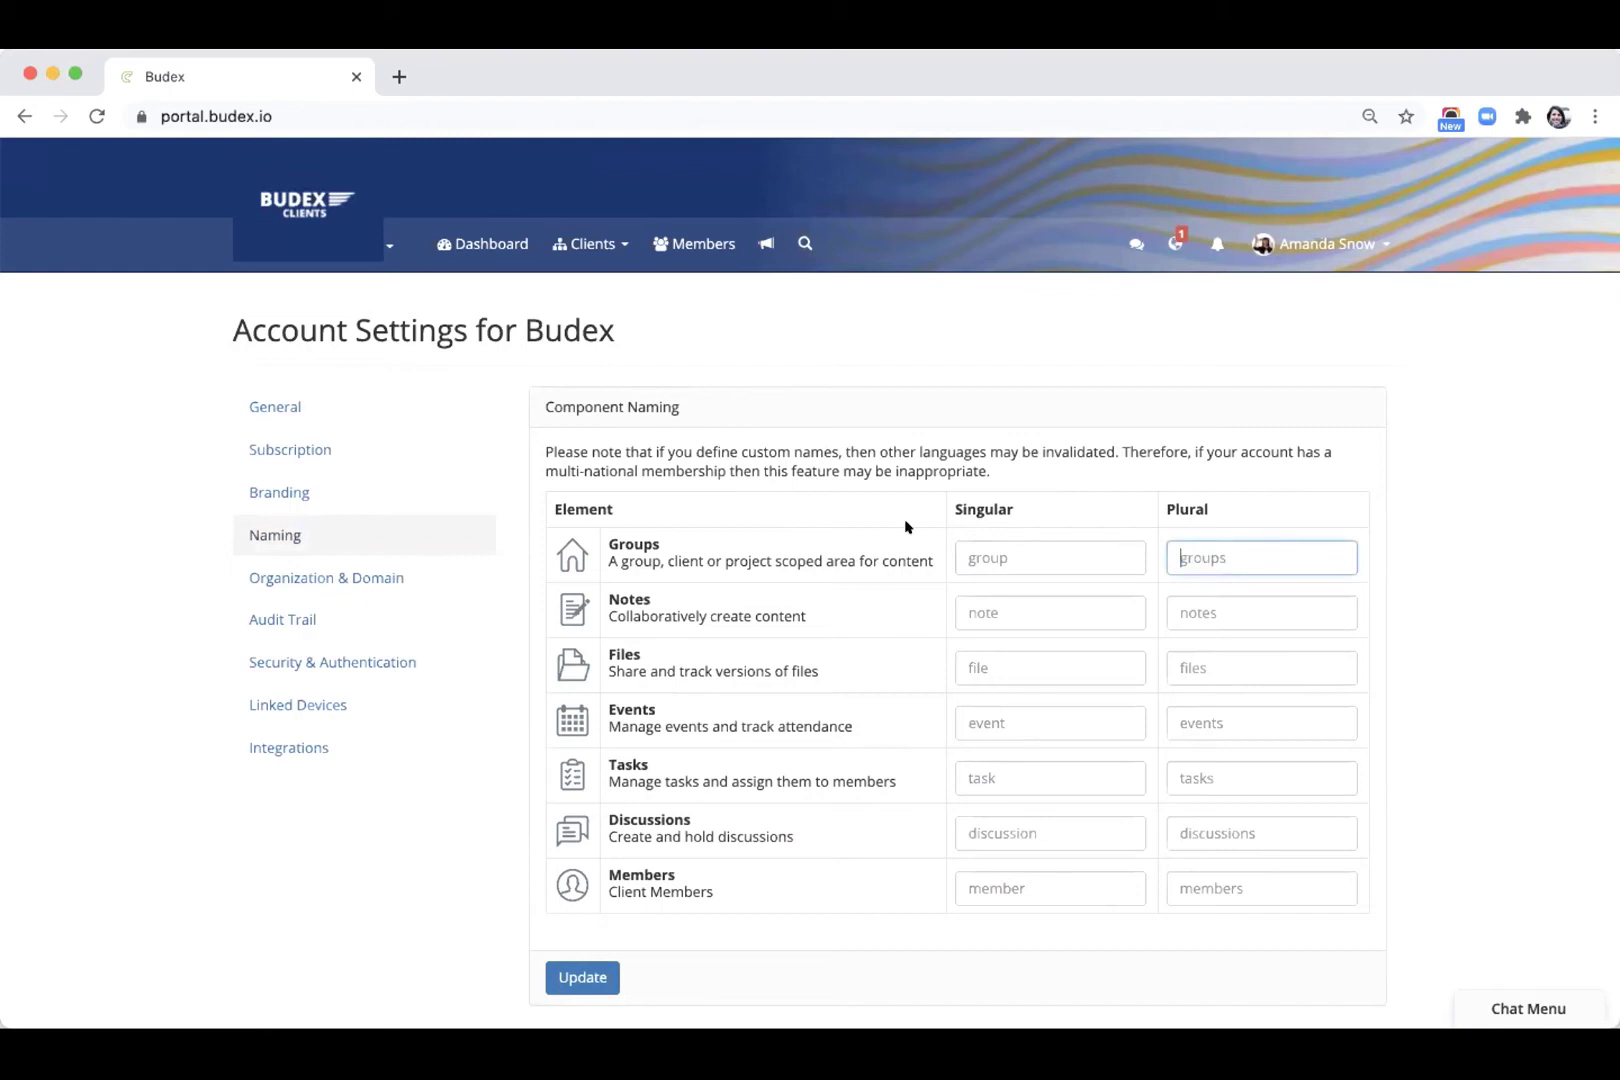
pyautogui.click(573, 967)
pyautogui.click(484, 112)
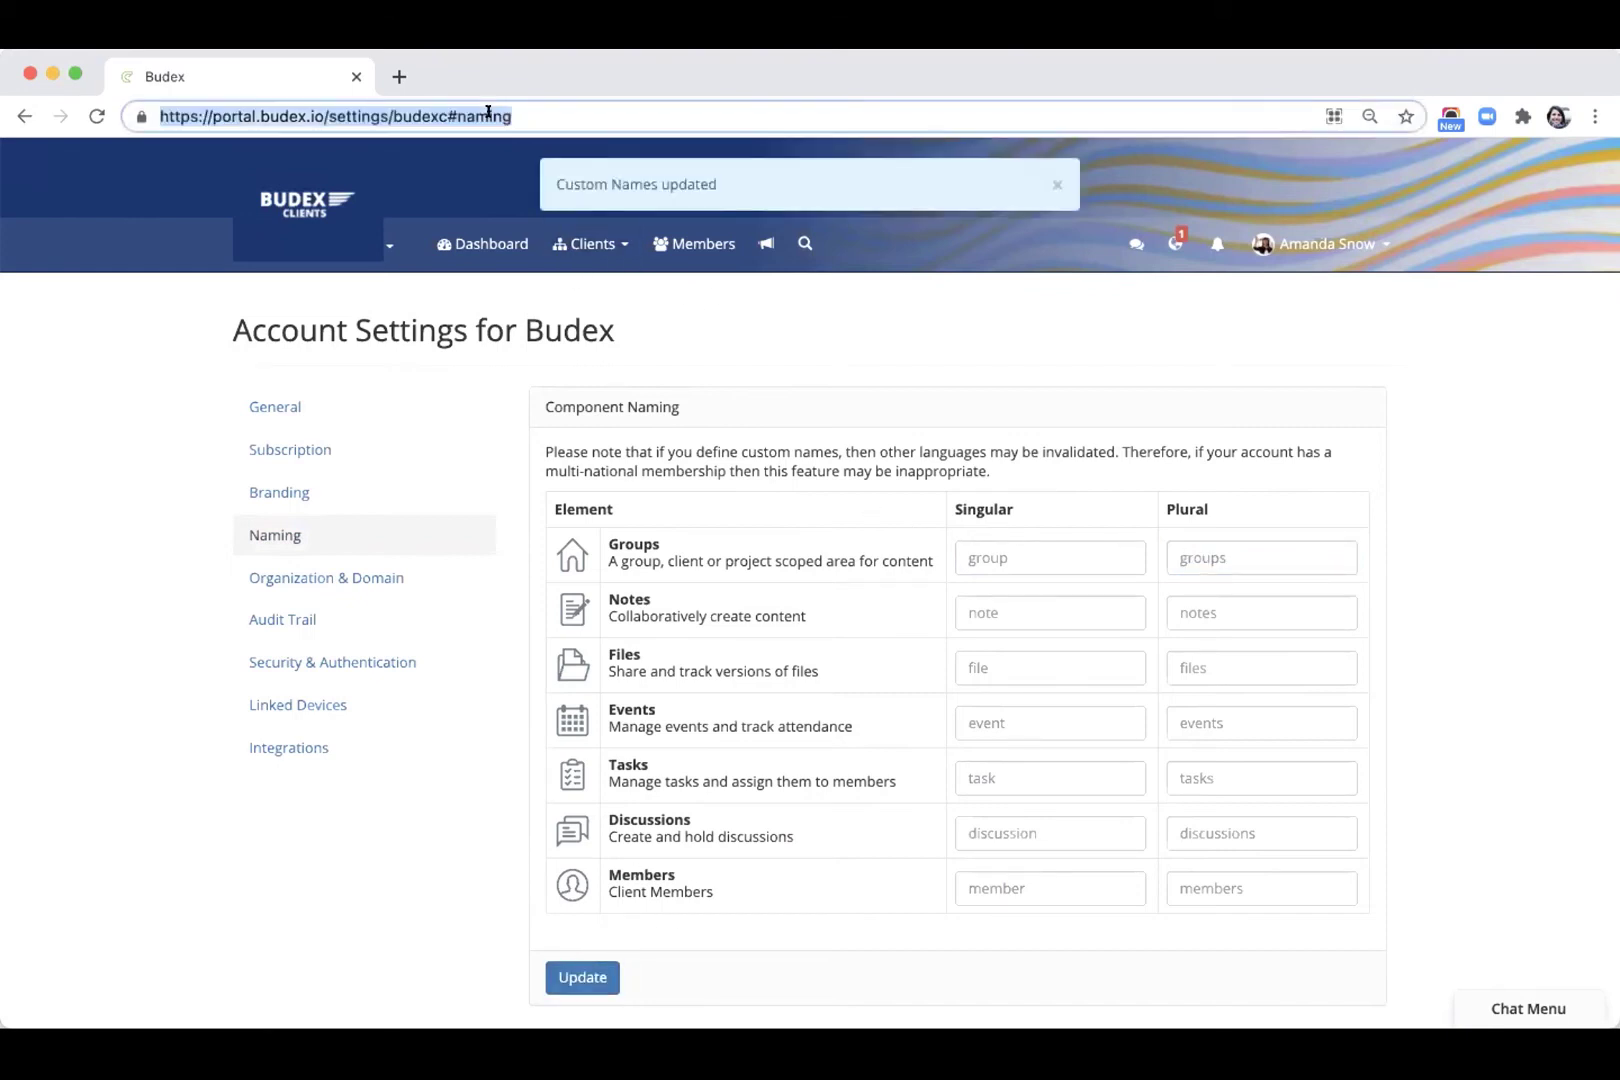
pyautogui.press('Return')
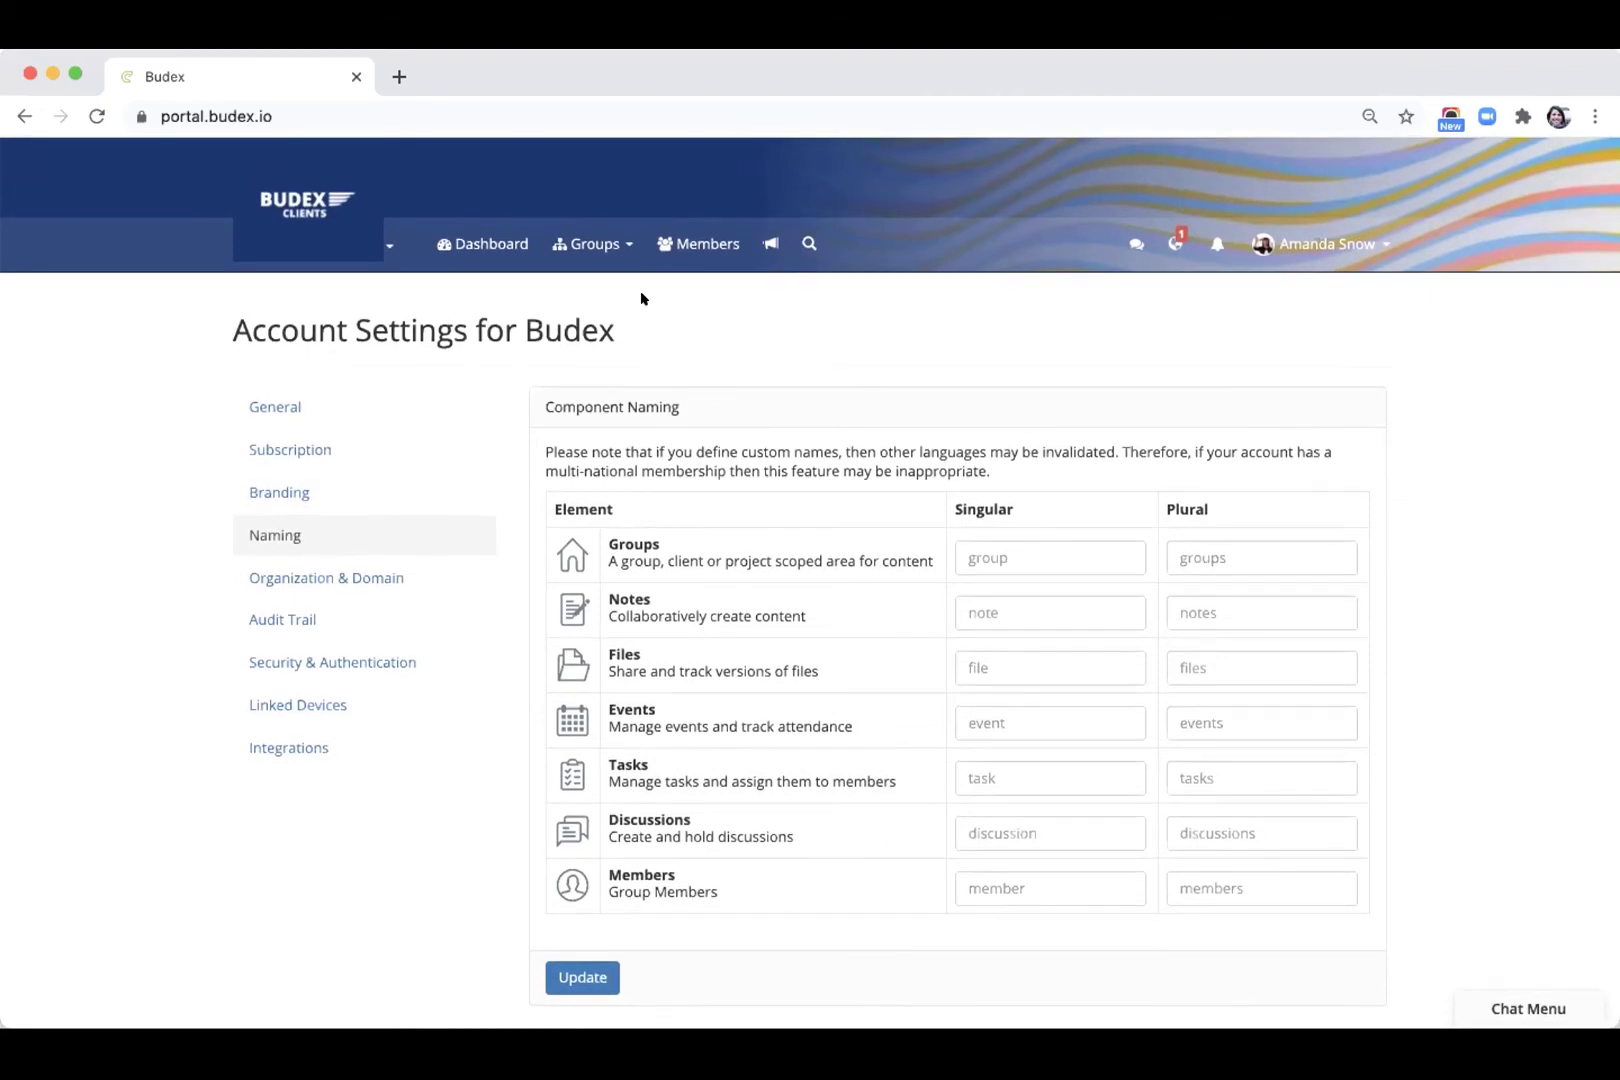
# Step: Return to the dashboard, then open the "Come to the Clinked Summer party!" message from the Reach Out history and view its recipients
pyautogui.click(481, 245)
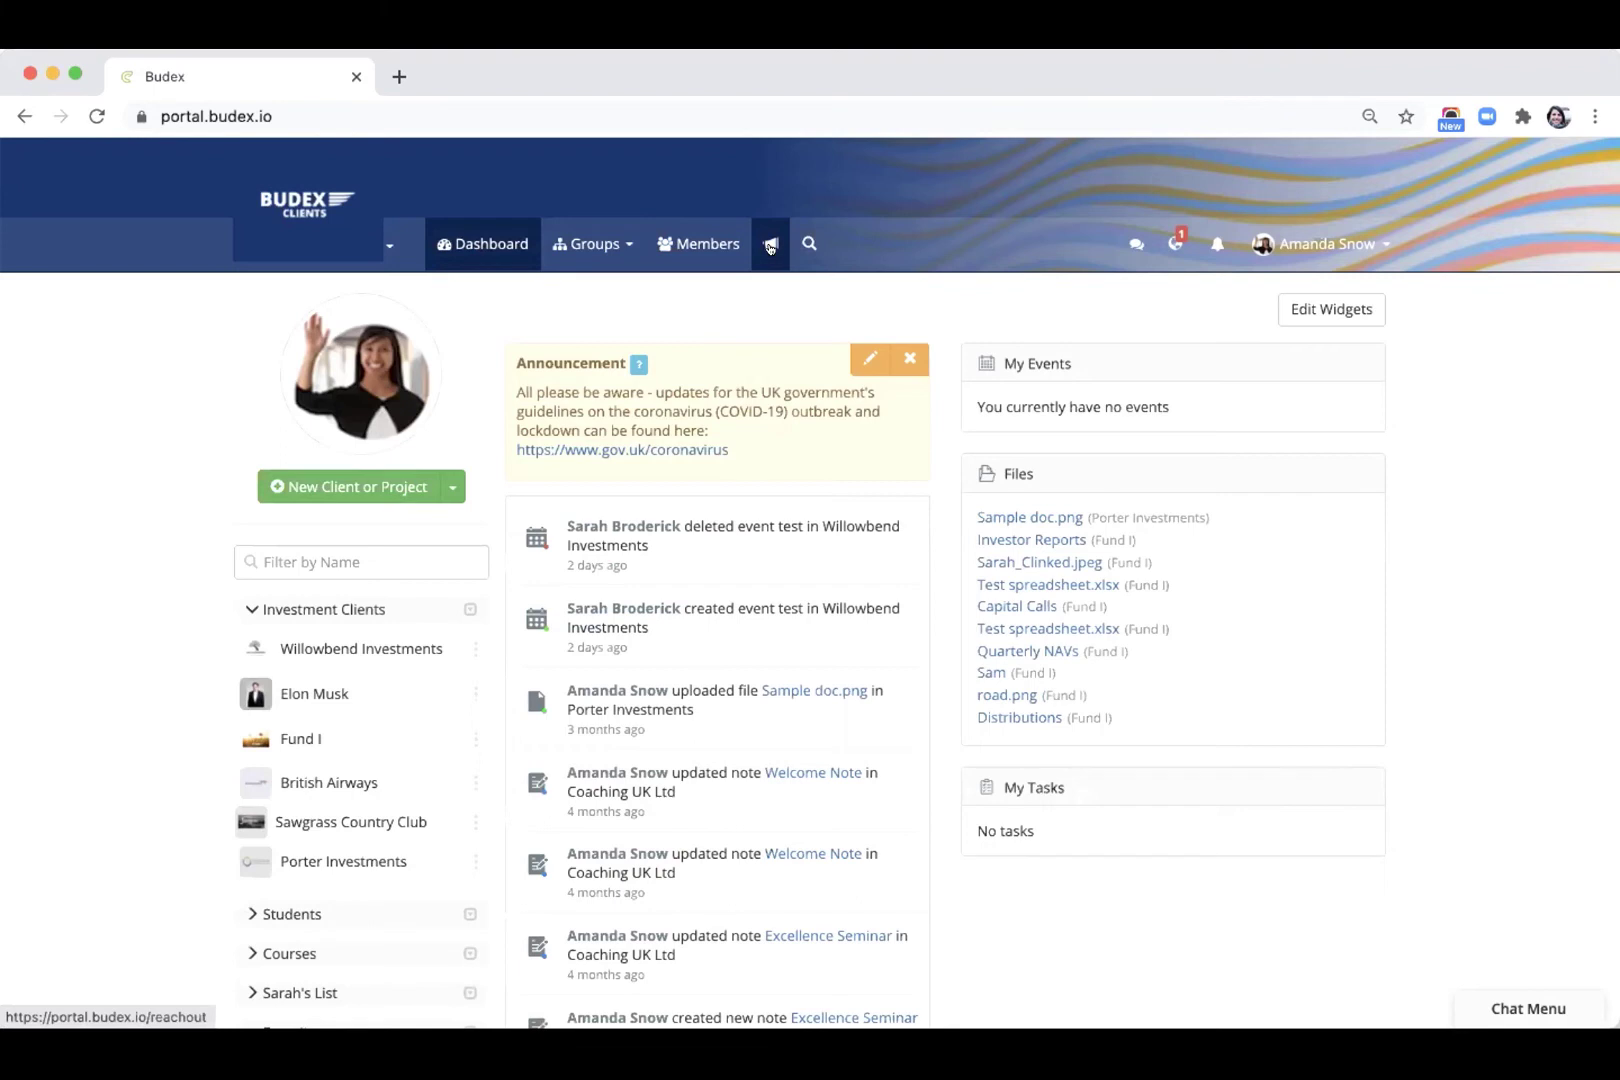
pyautogui.click(770, 244)
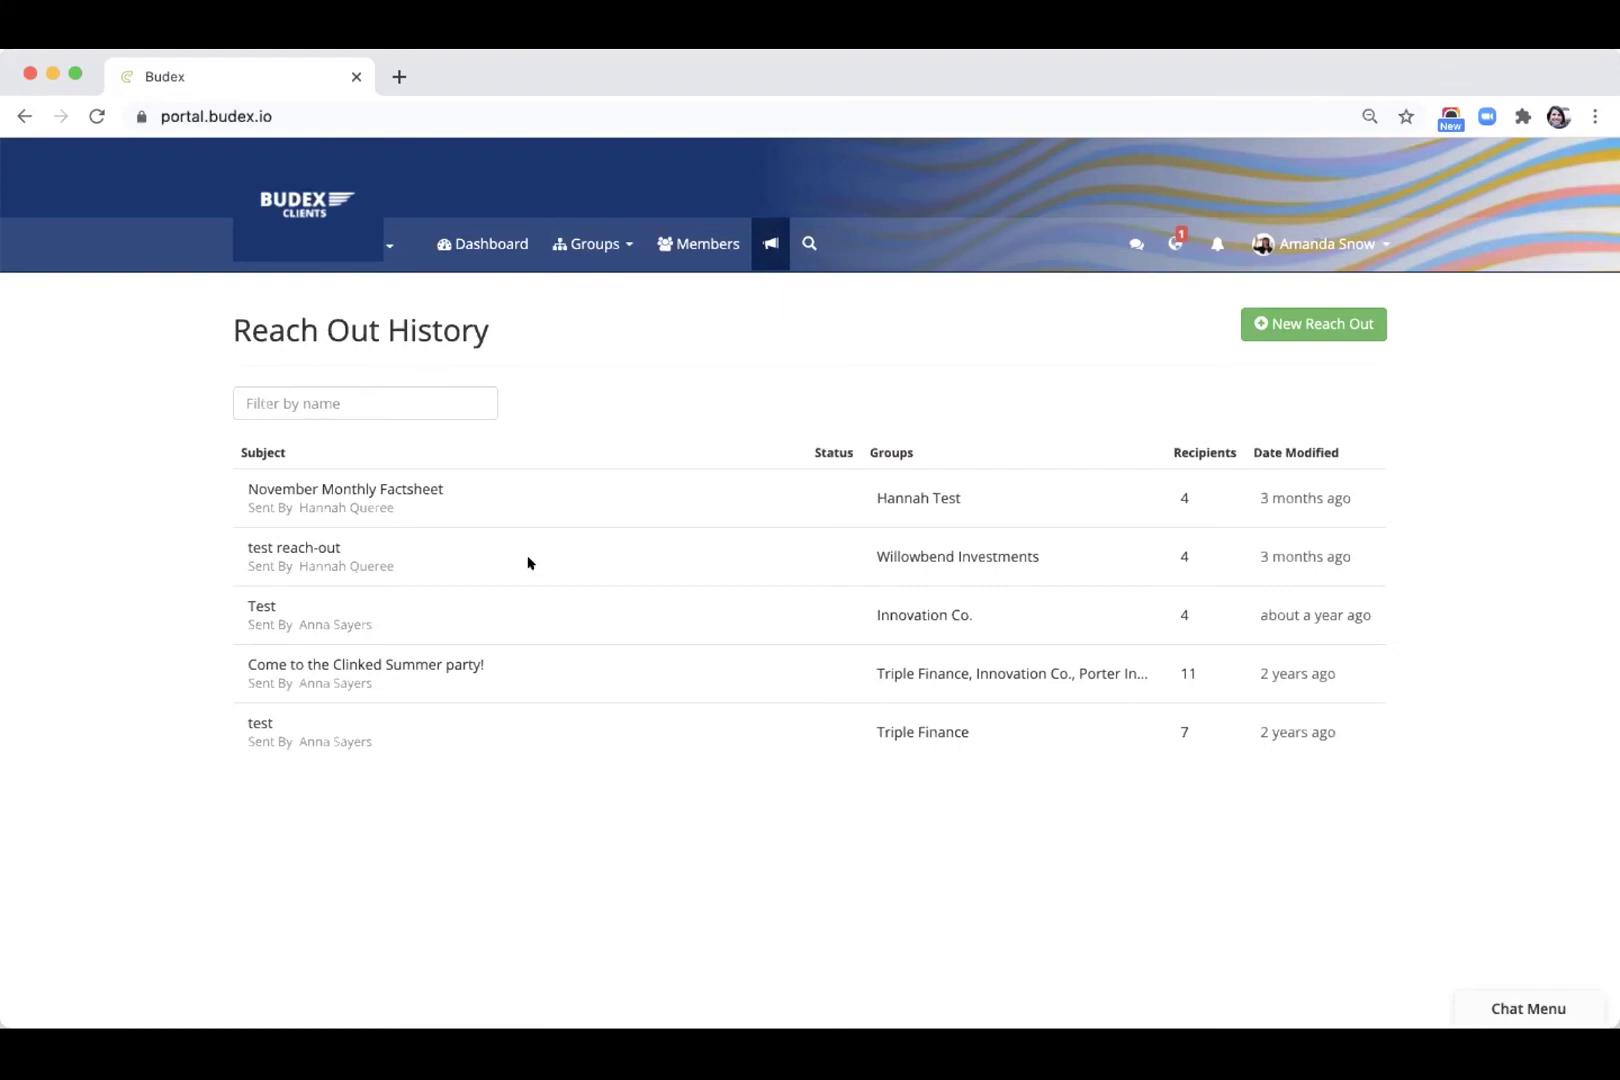
pyautogui.click(449, 662)
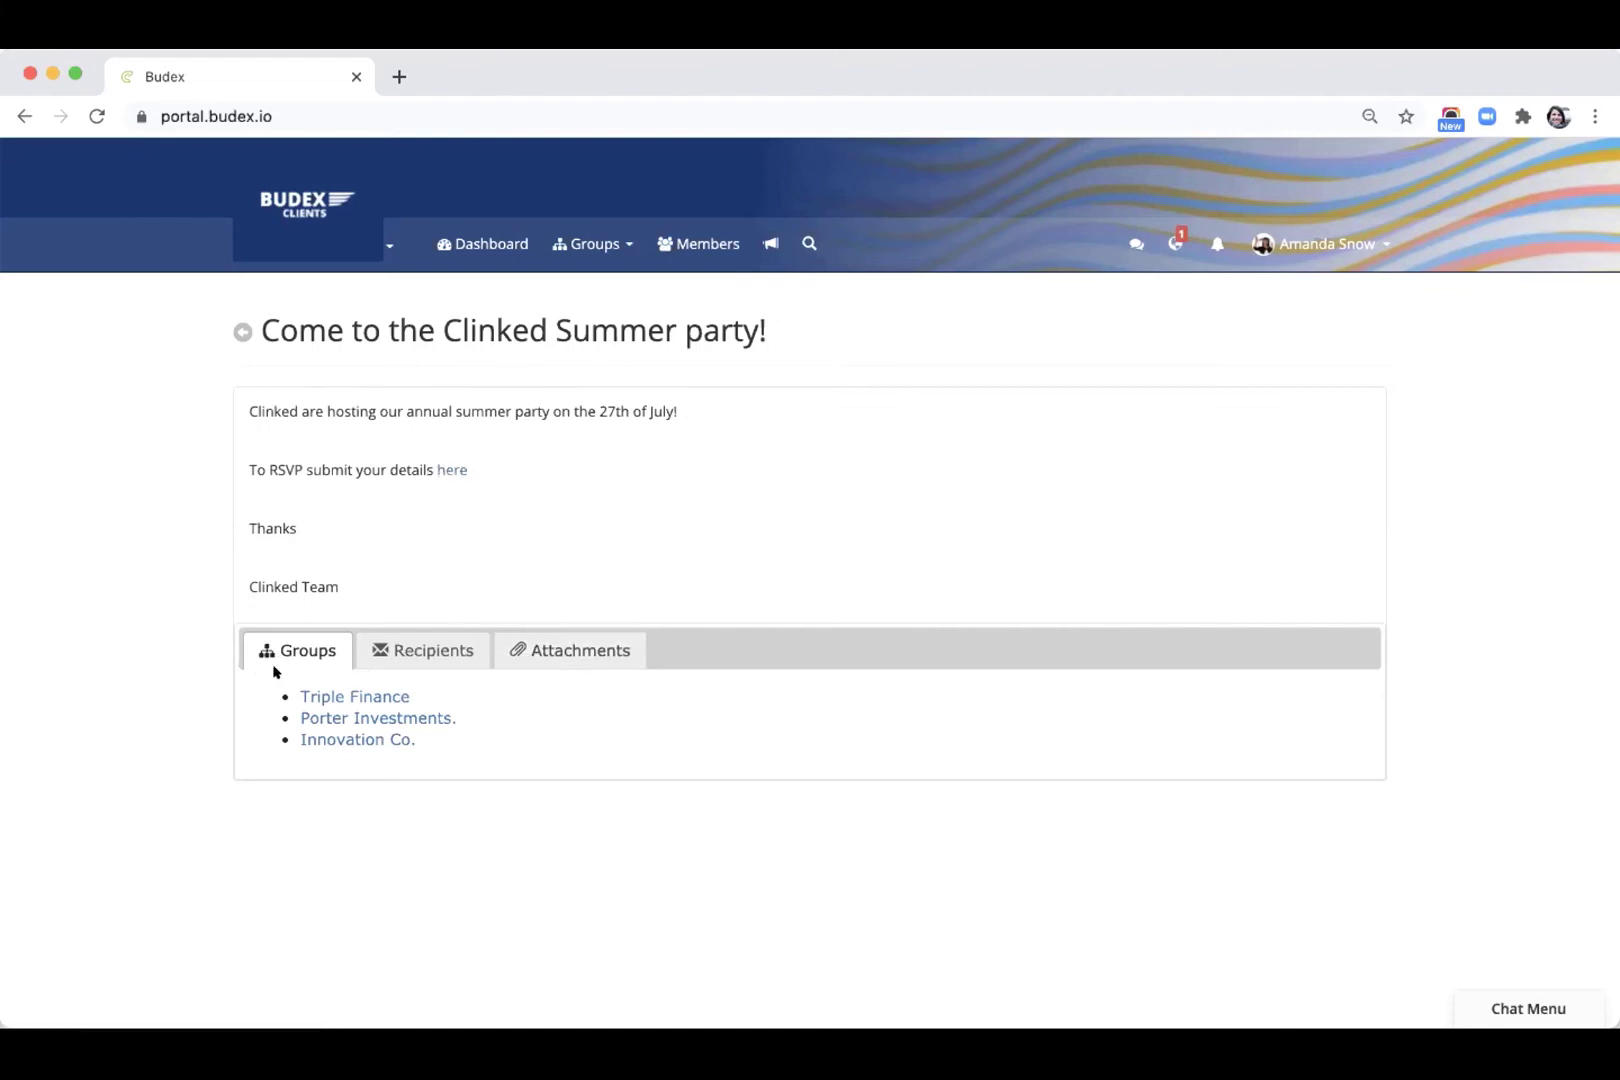
pyautogui.click(425, 651)
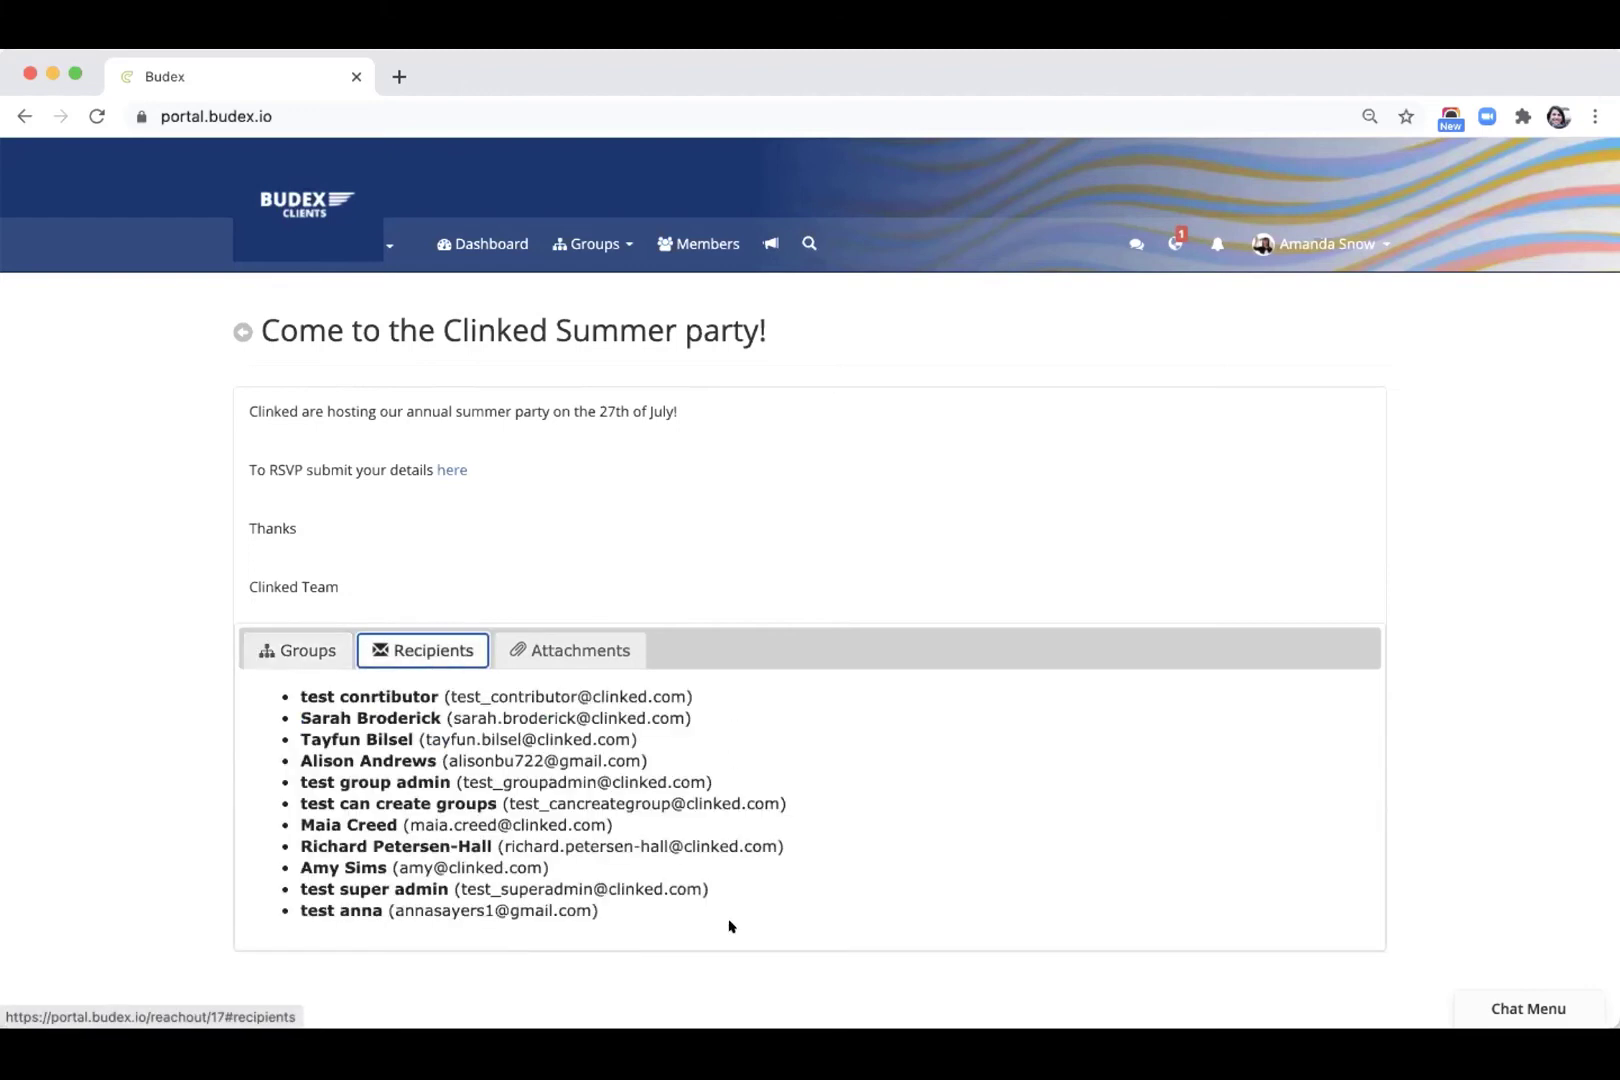
# Step: Check the summer party message's attachments and return to the Reach Out history
pyautogui.click(553, 648)
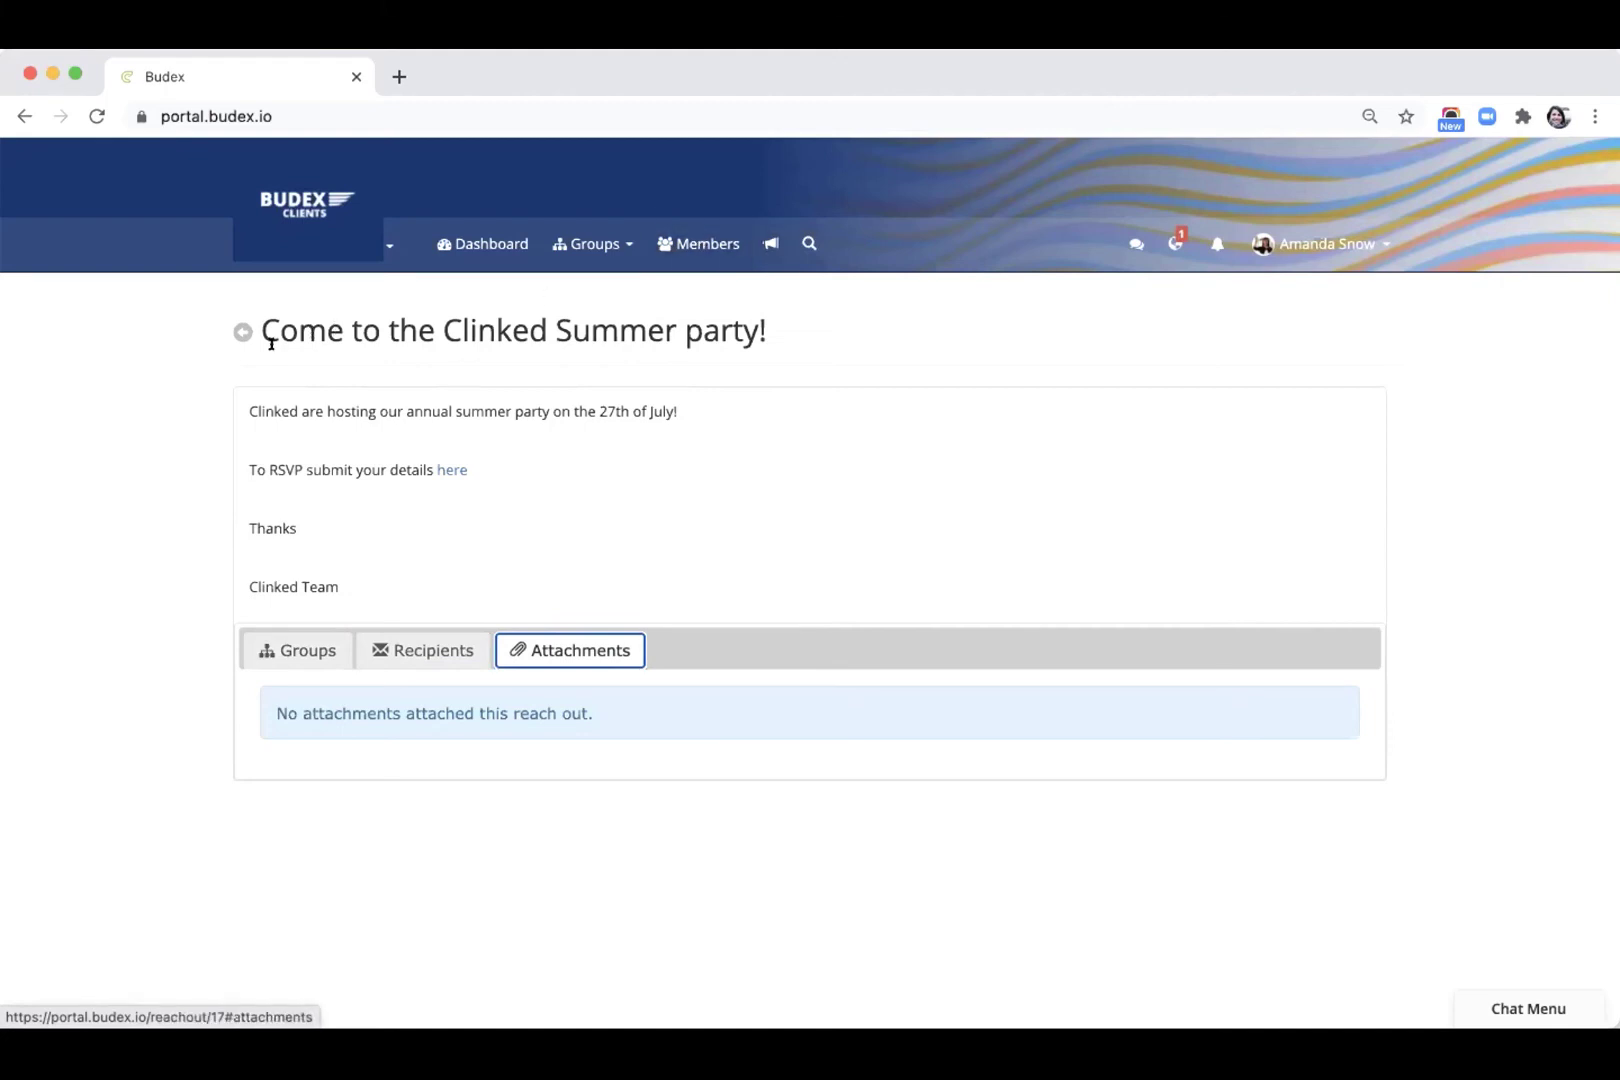
pyautogui.click(240, 332)
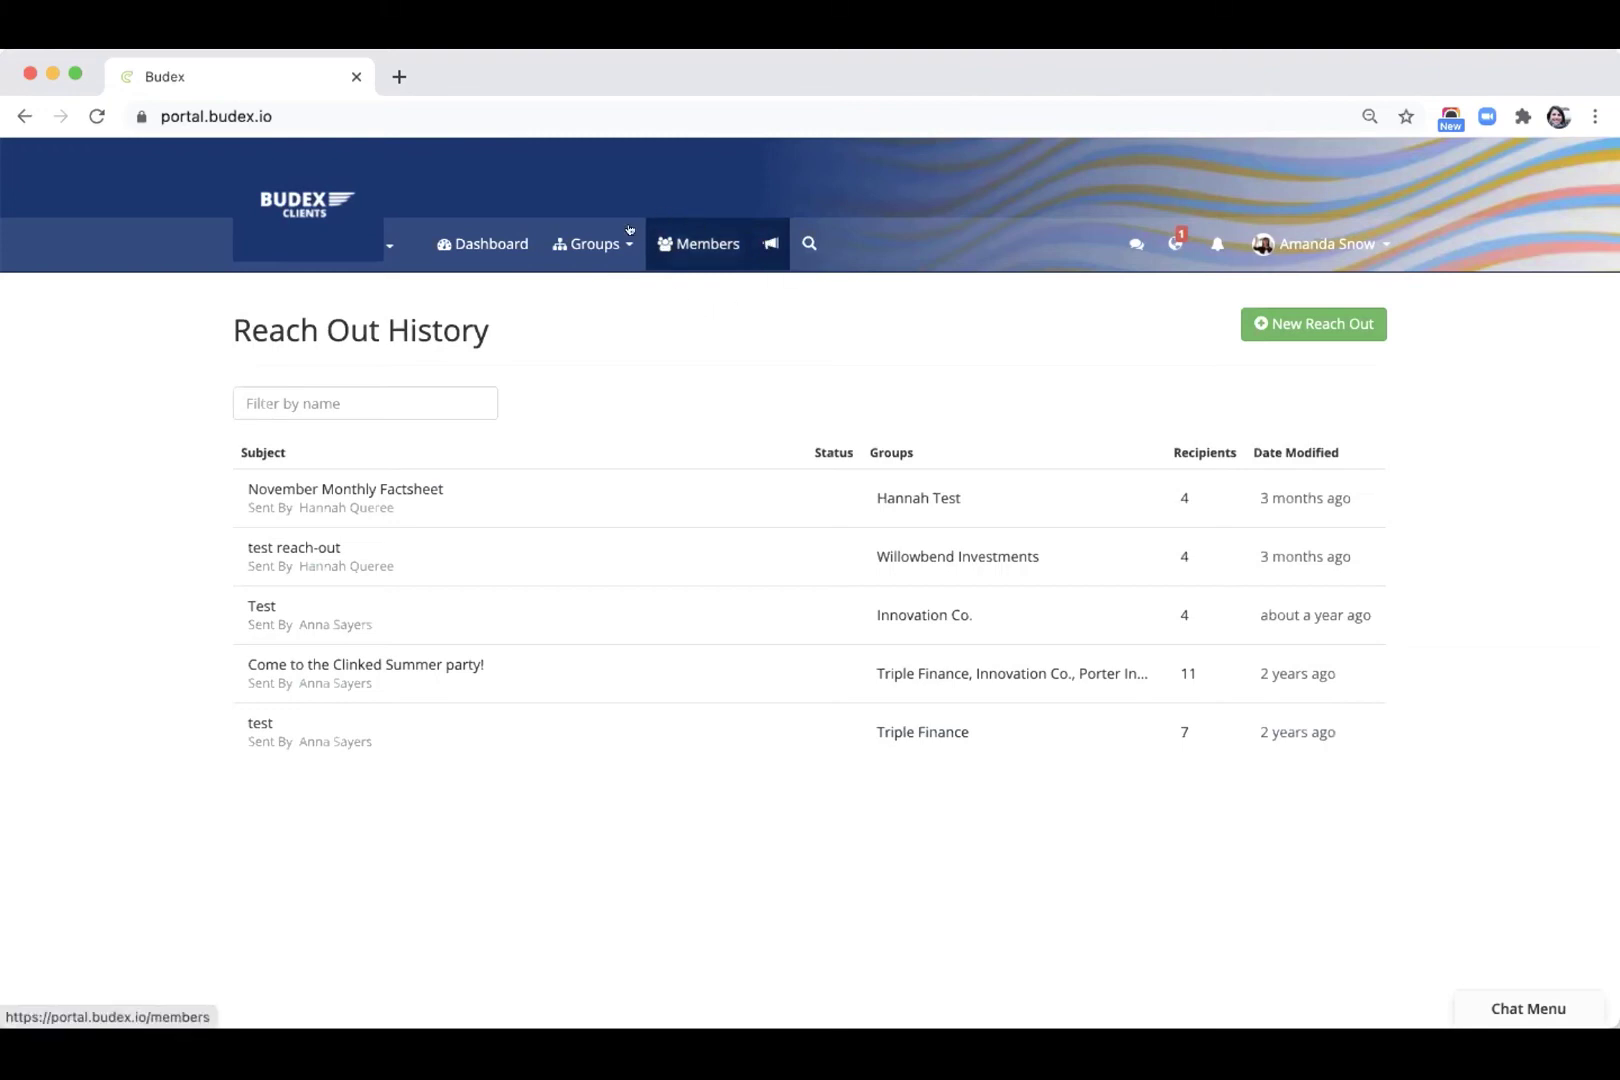
# Step: Open the members area, check the pending invites and examine the existing members with their account roles
pyautogui.click(678, 243)
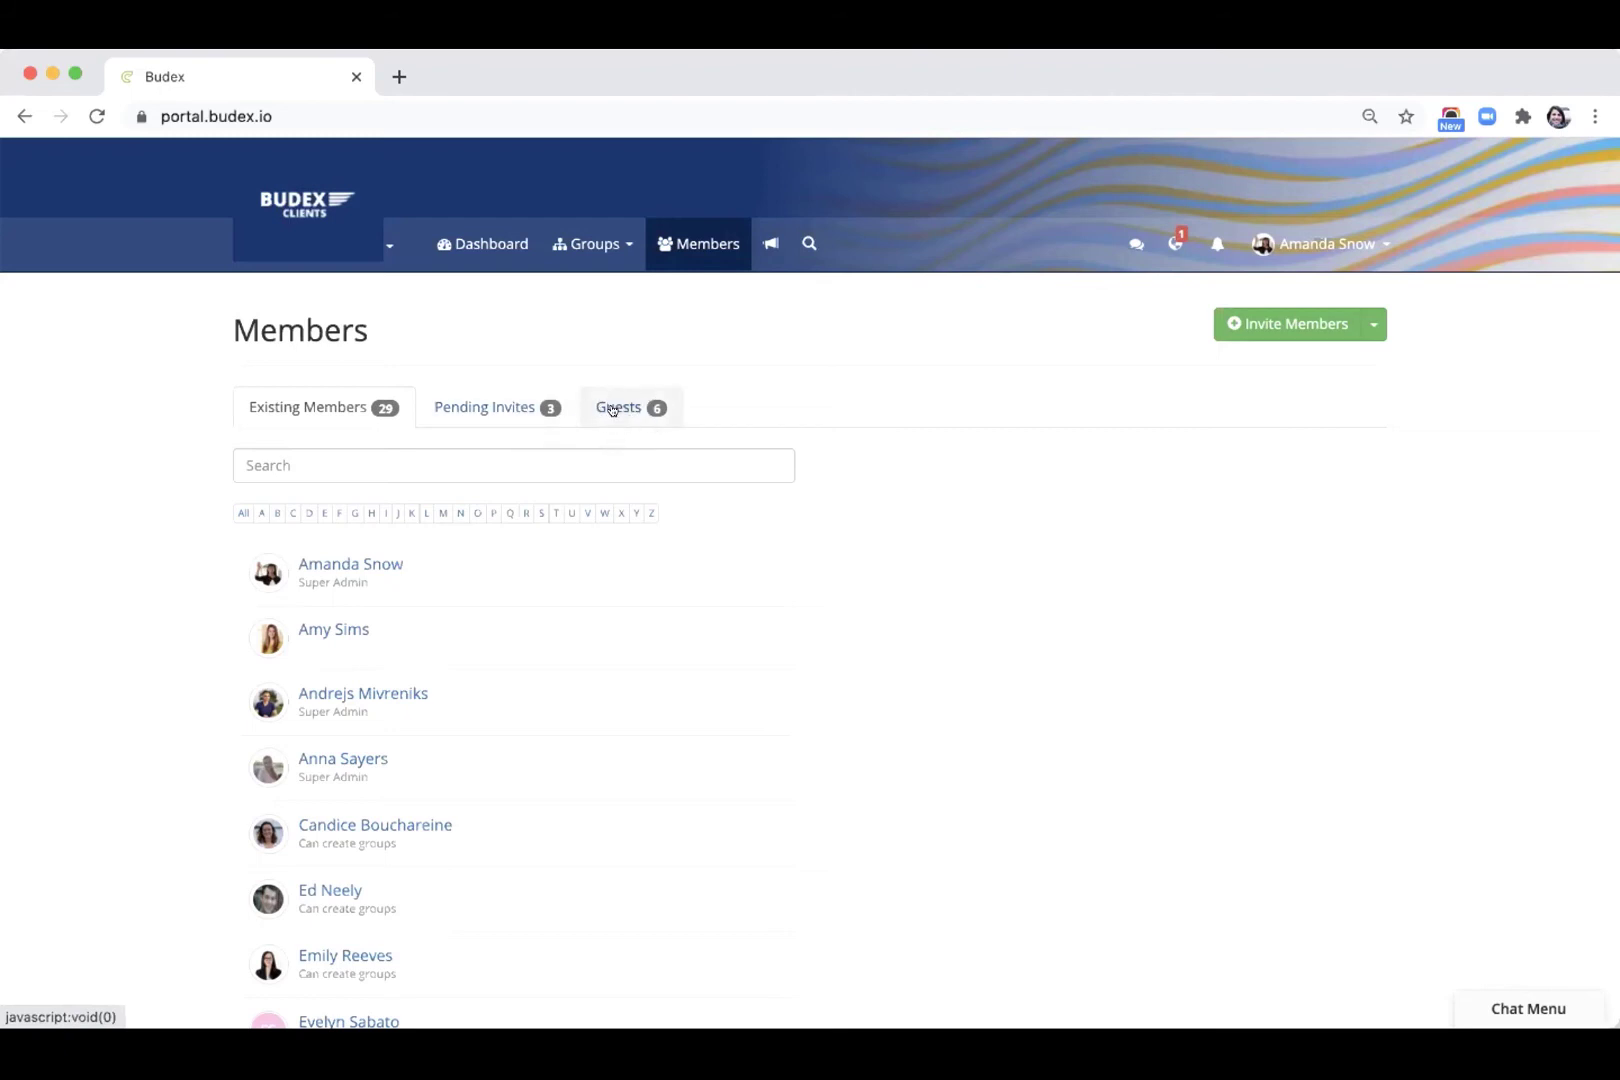
pyautogui.click(565, 407)
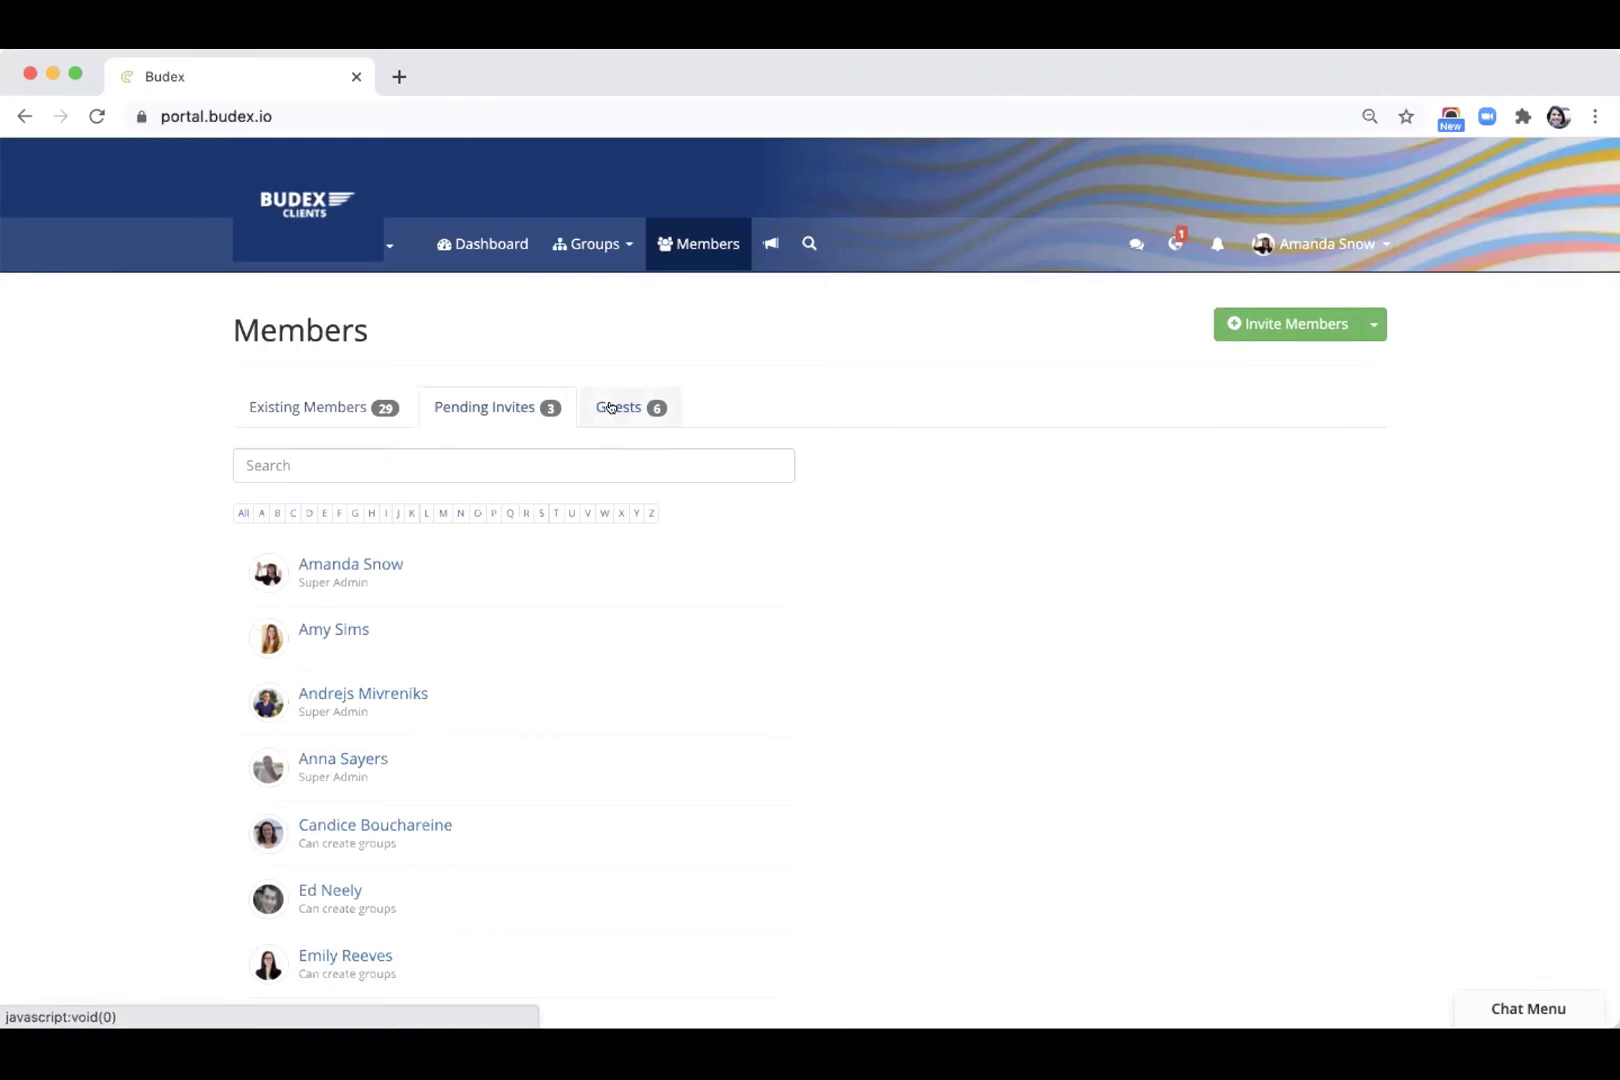
pyautogui.click(322, 407)
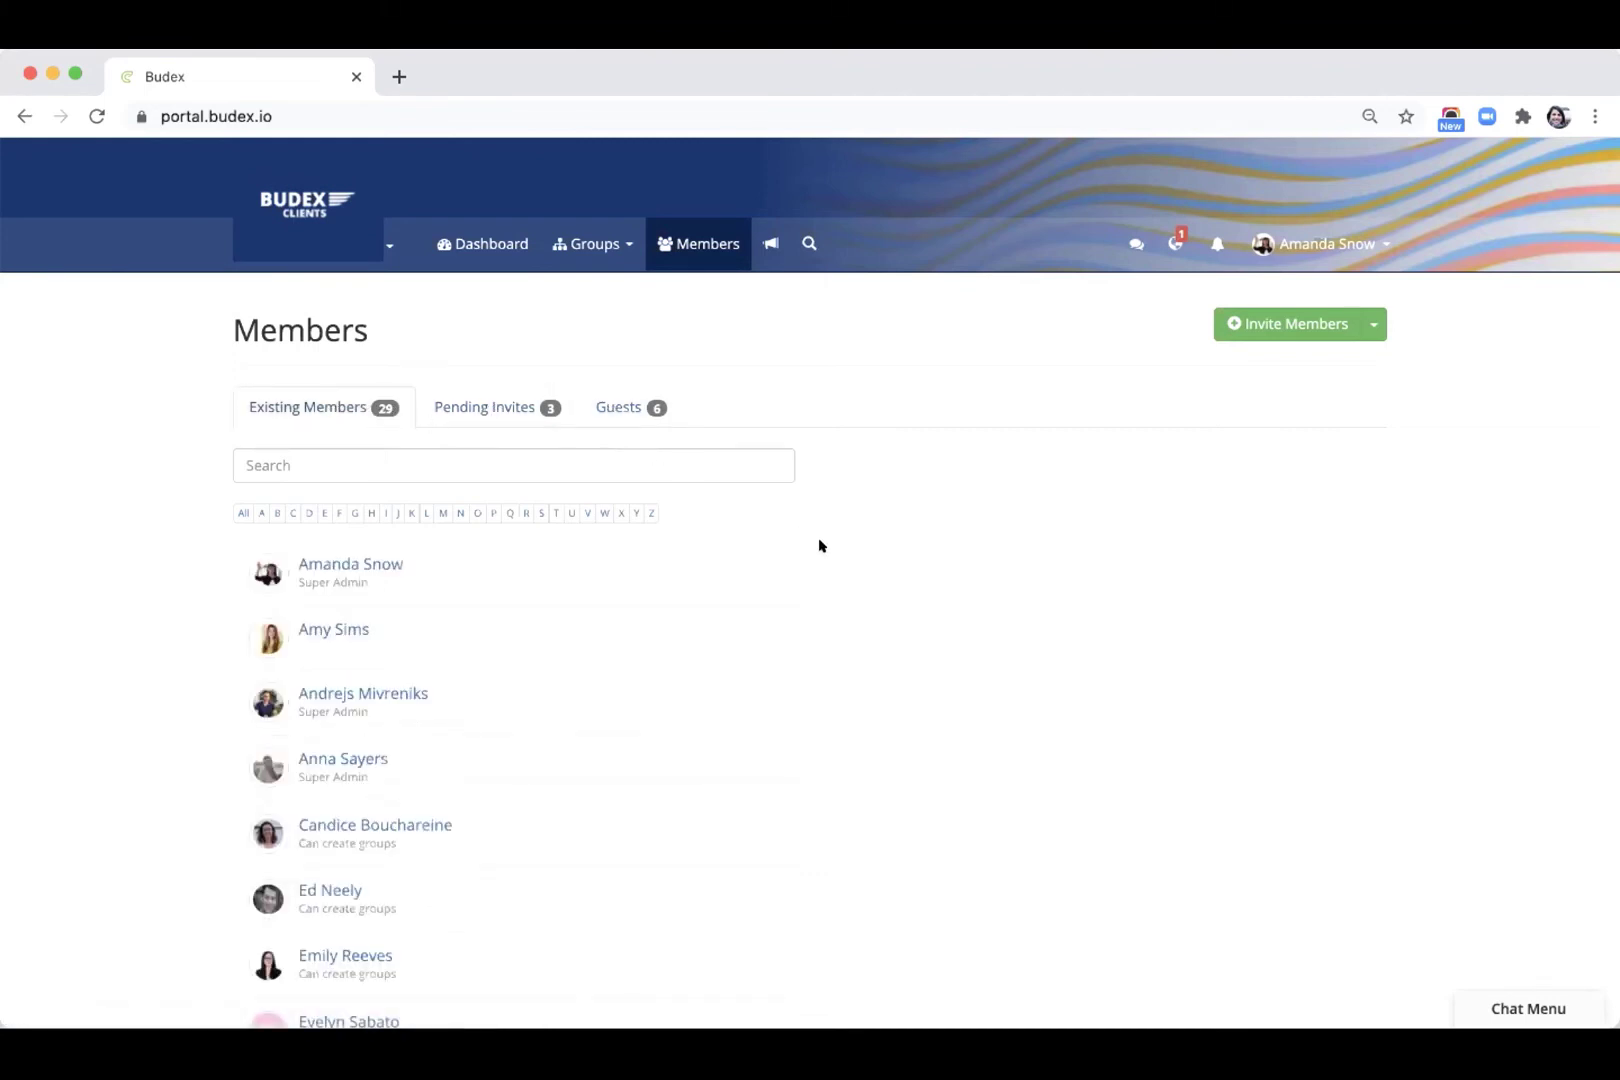
pyautogui.scroll(-1, 818, 546)
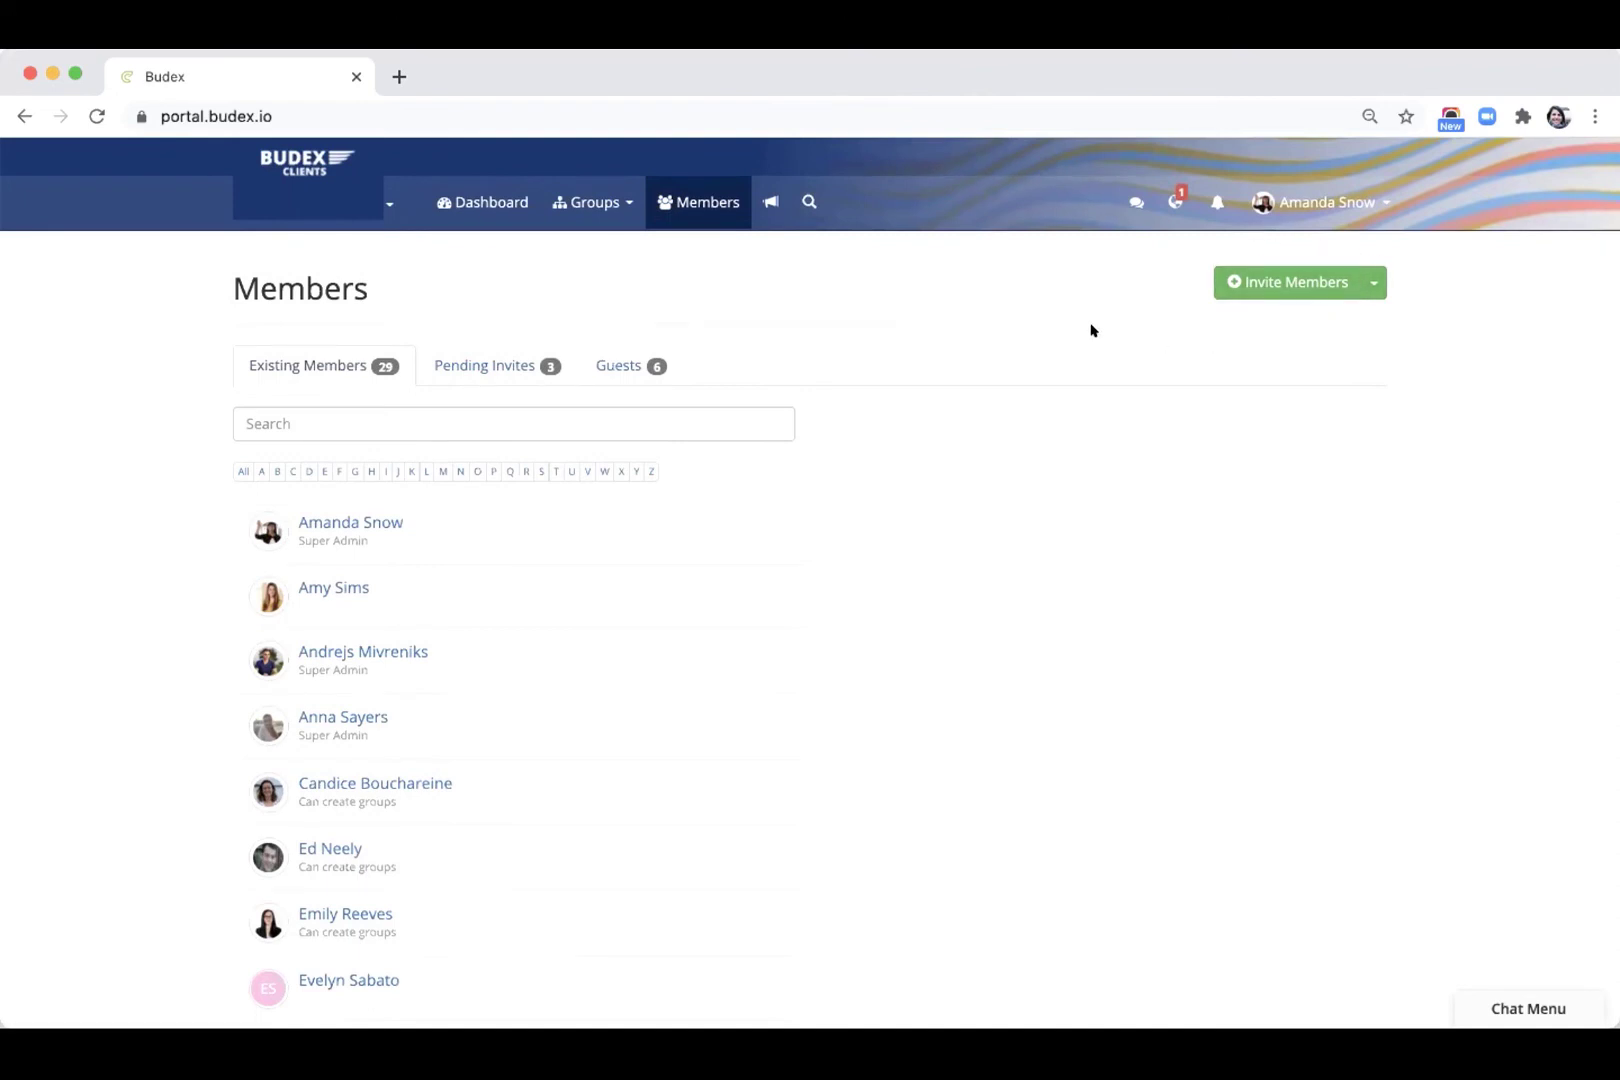
pyautogui.scroll(1, 1091, 330)
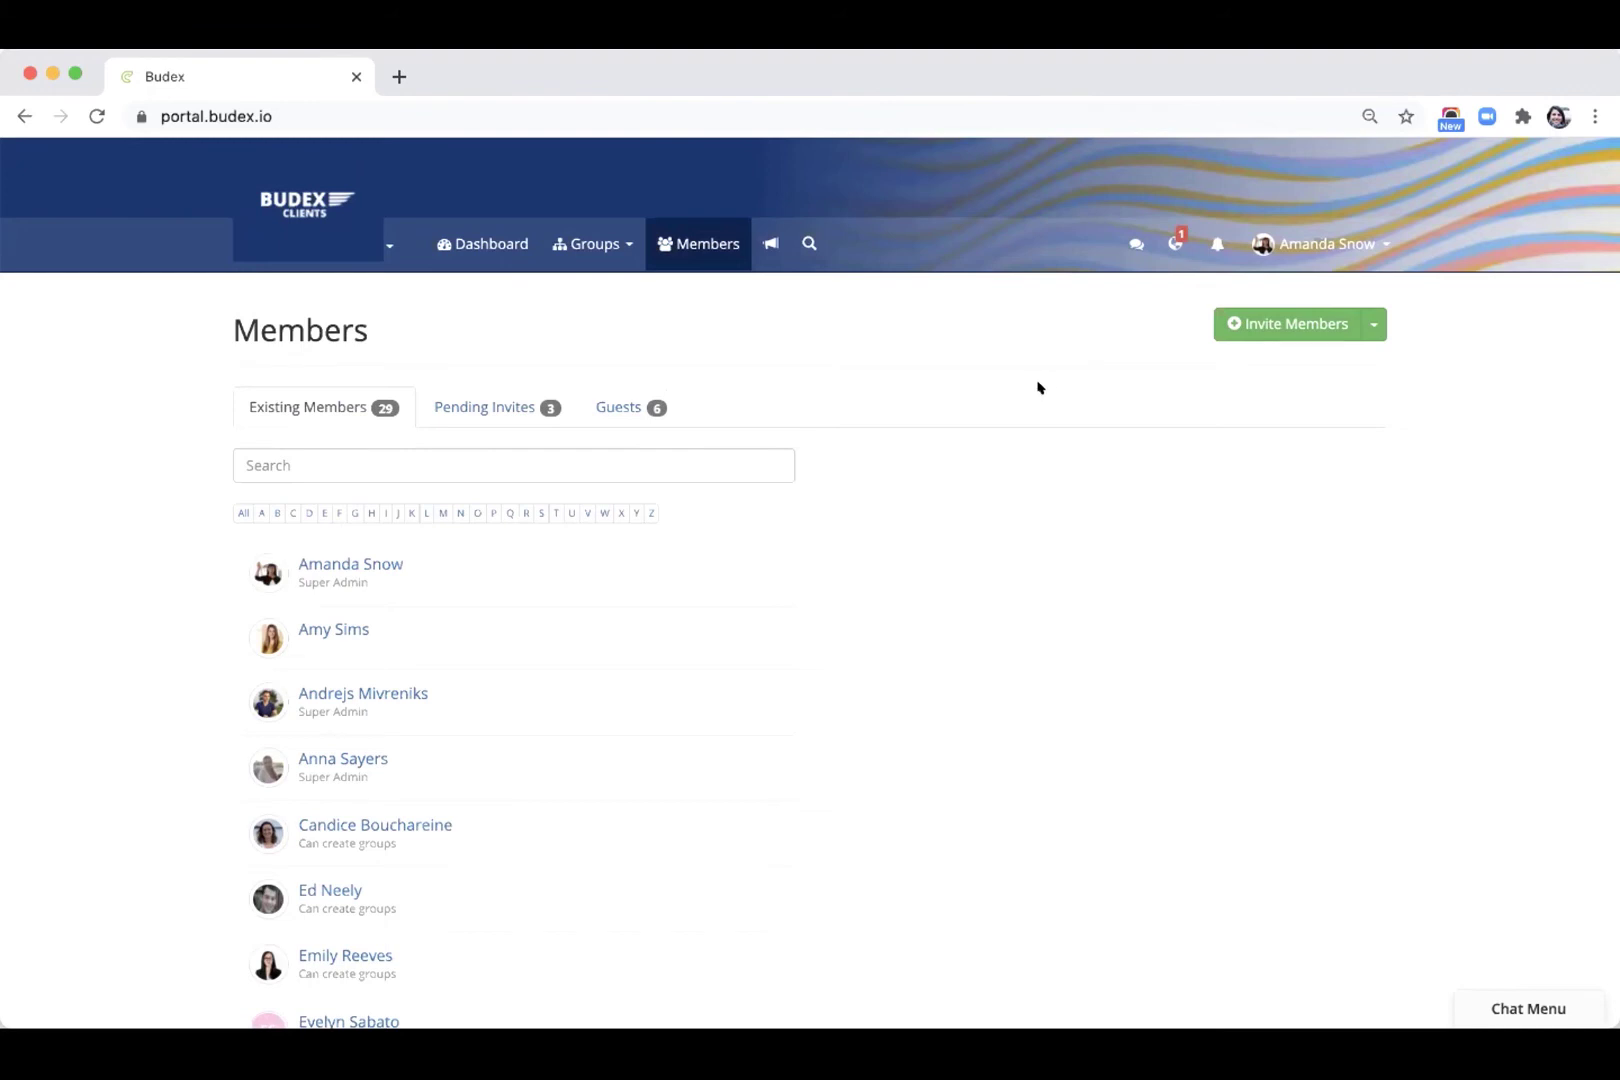
pyautogui.scroll(-2, 890, 545)
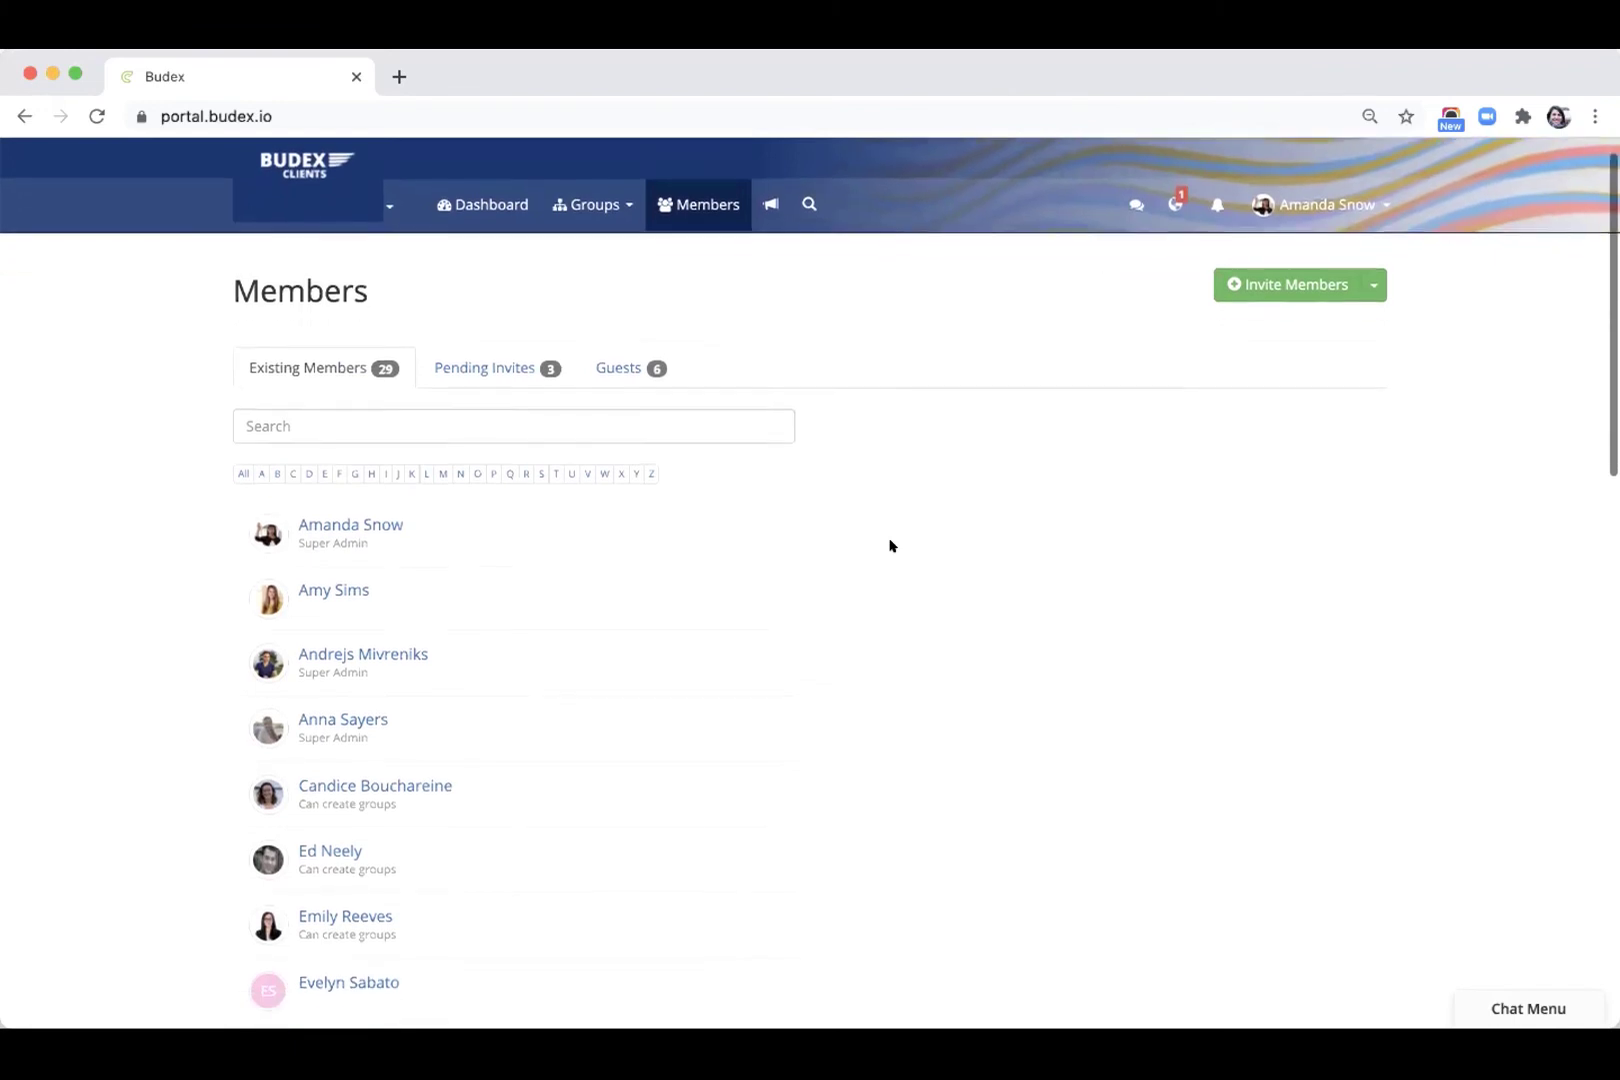
pyautogui.scroll(2, 890, 548)
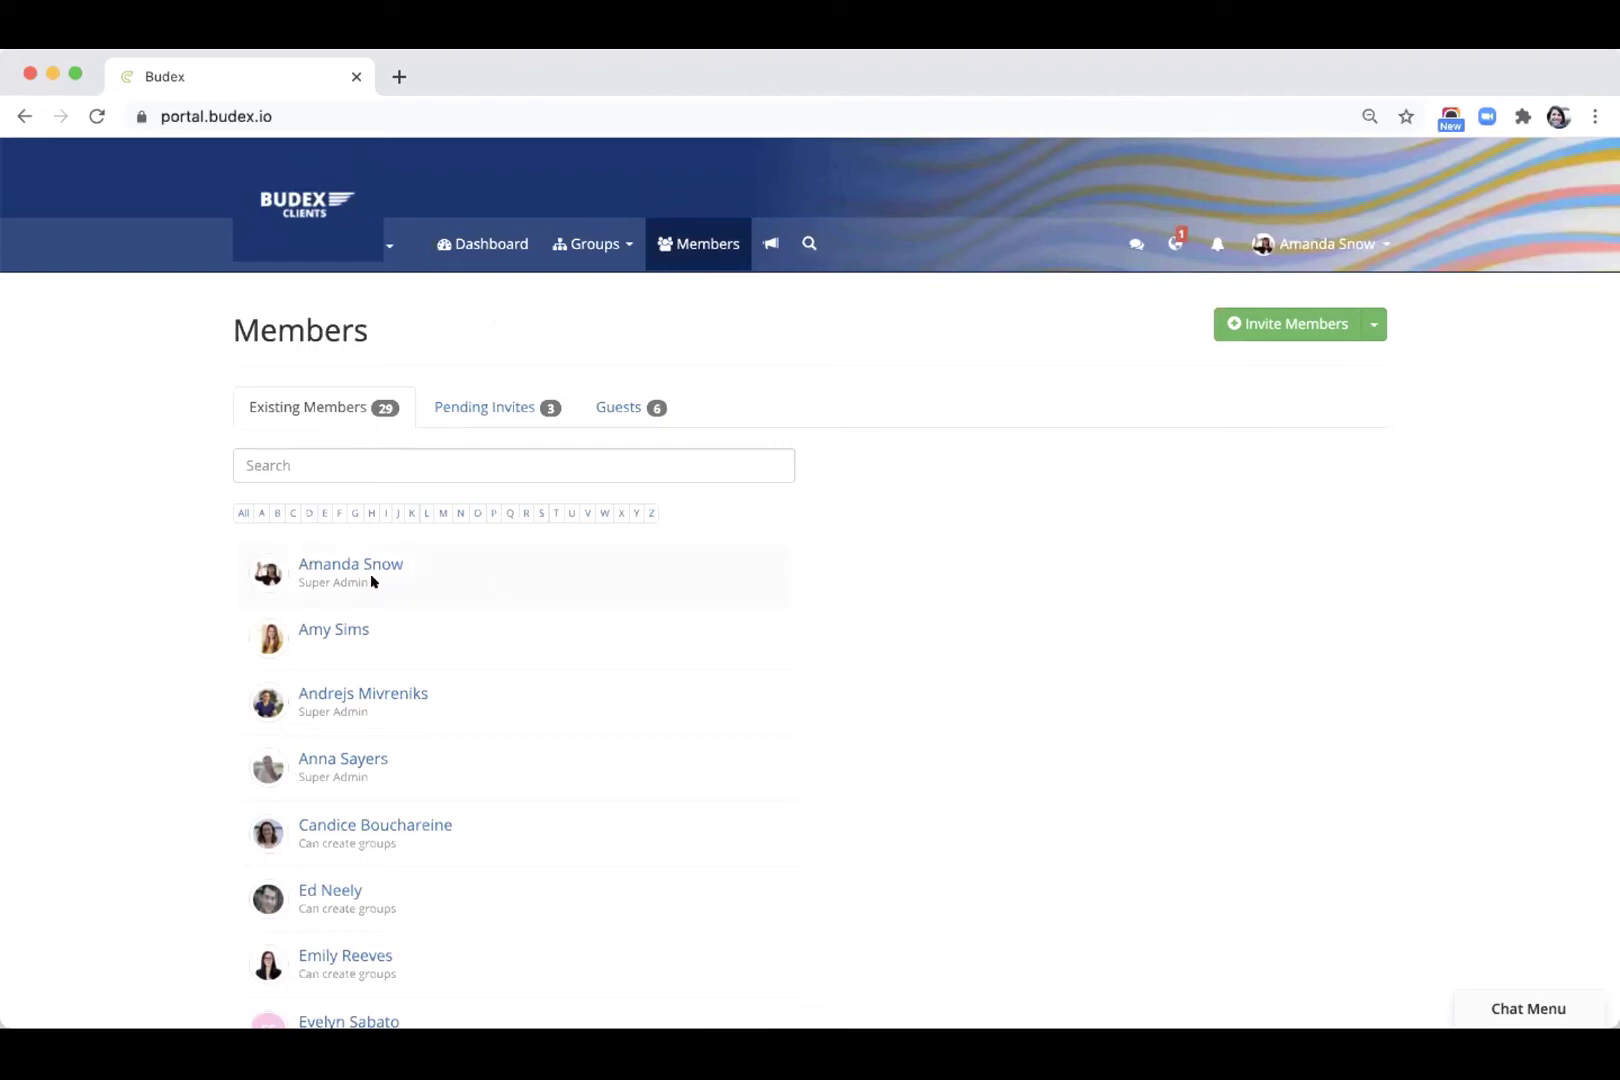
pyautogui.scroll(-1, 543, 729)
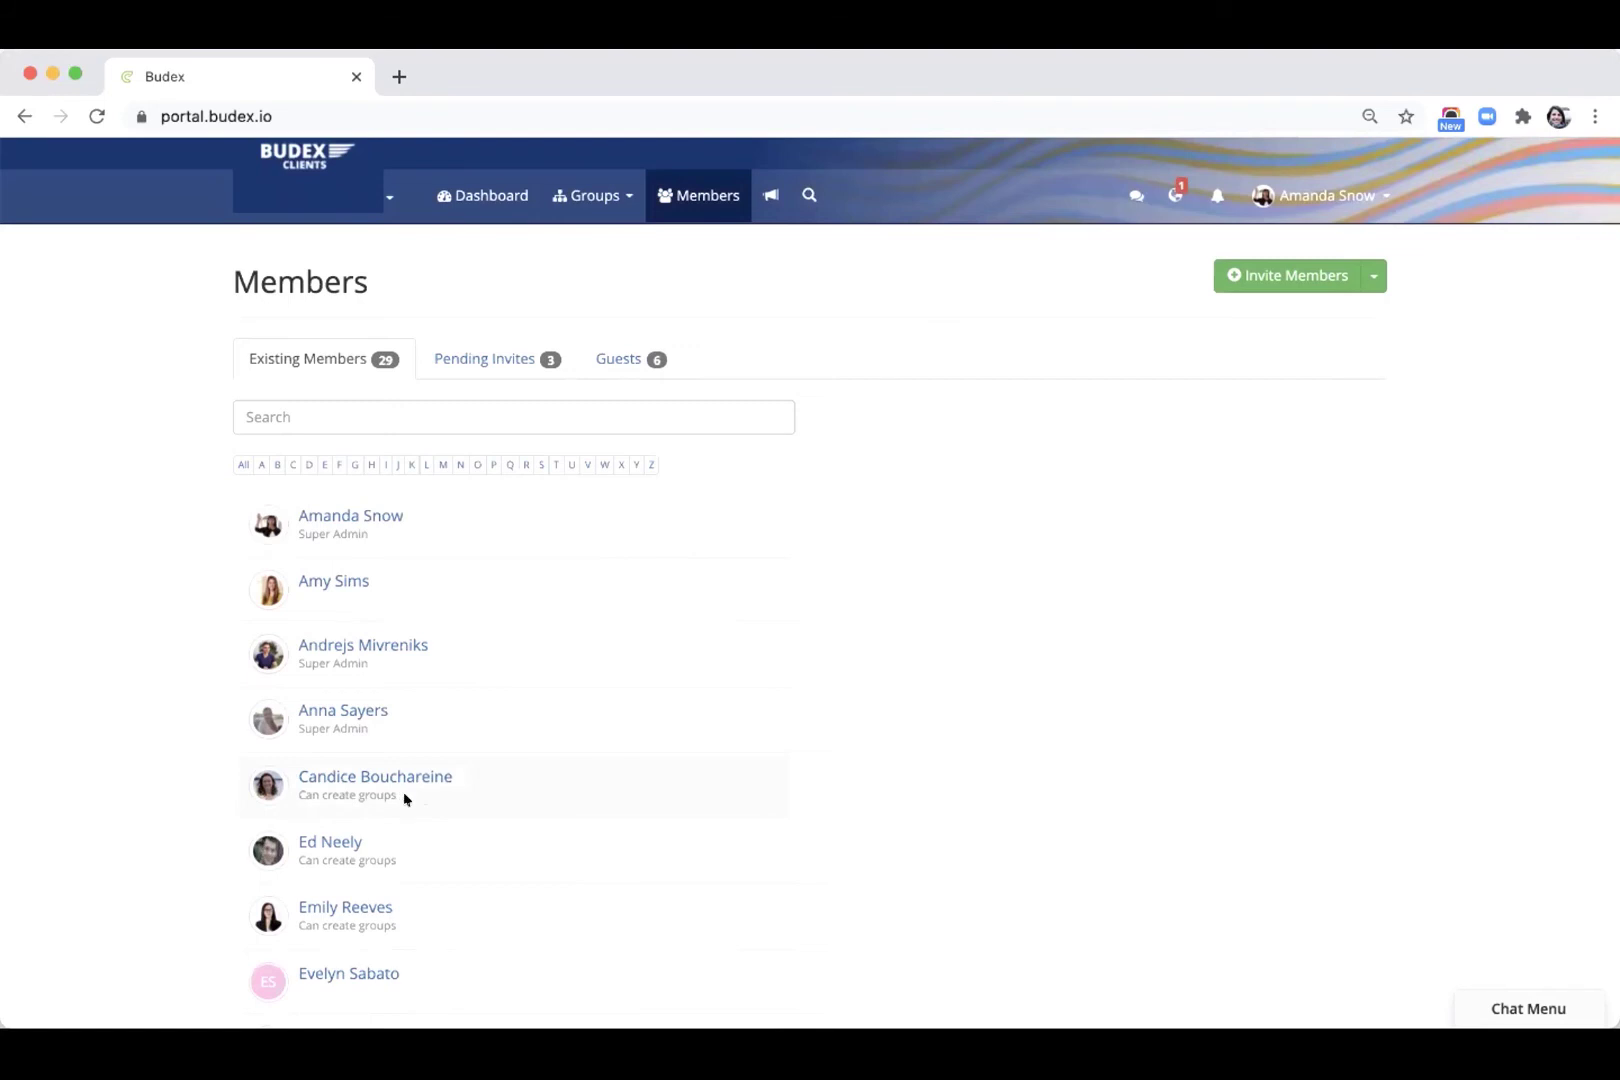
pyautogui.scroll(1, 873, 749)
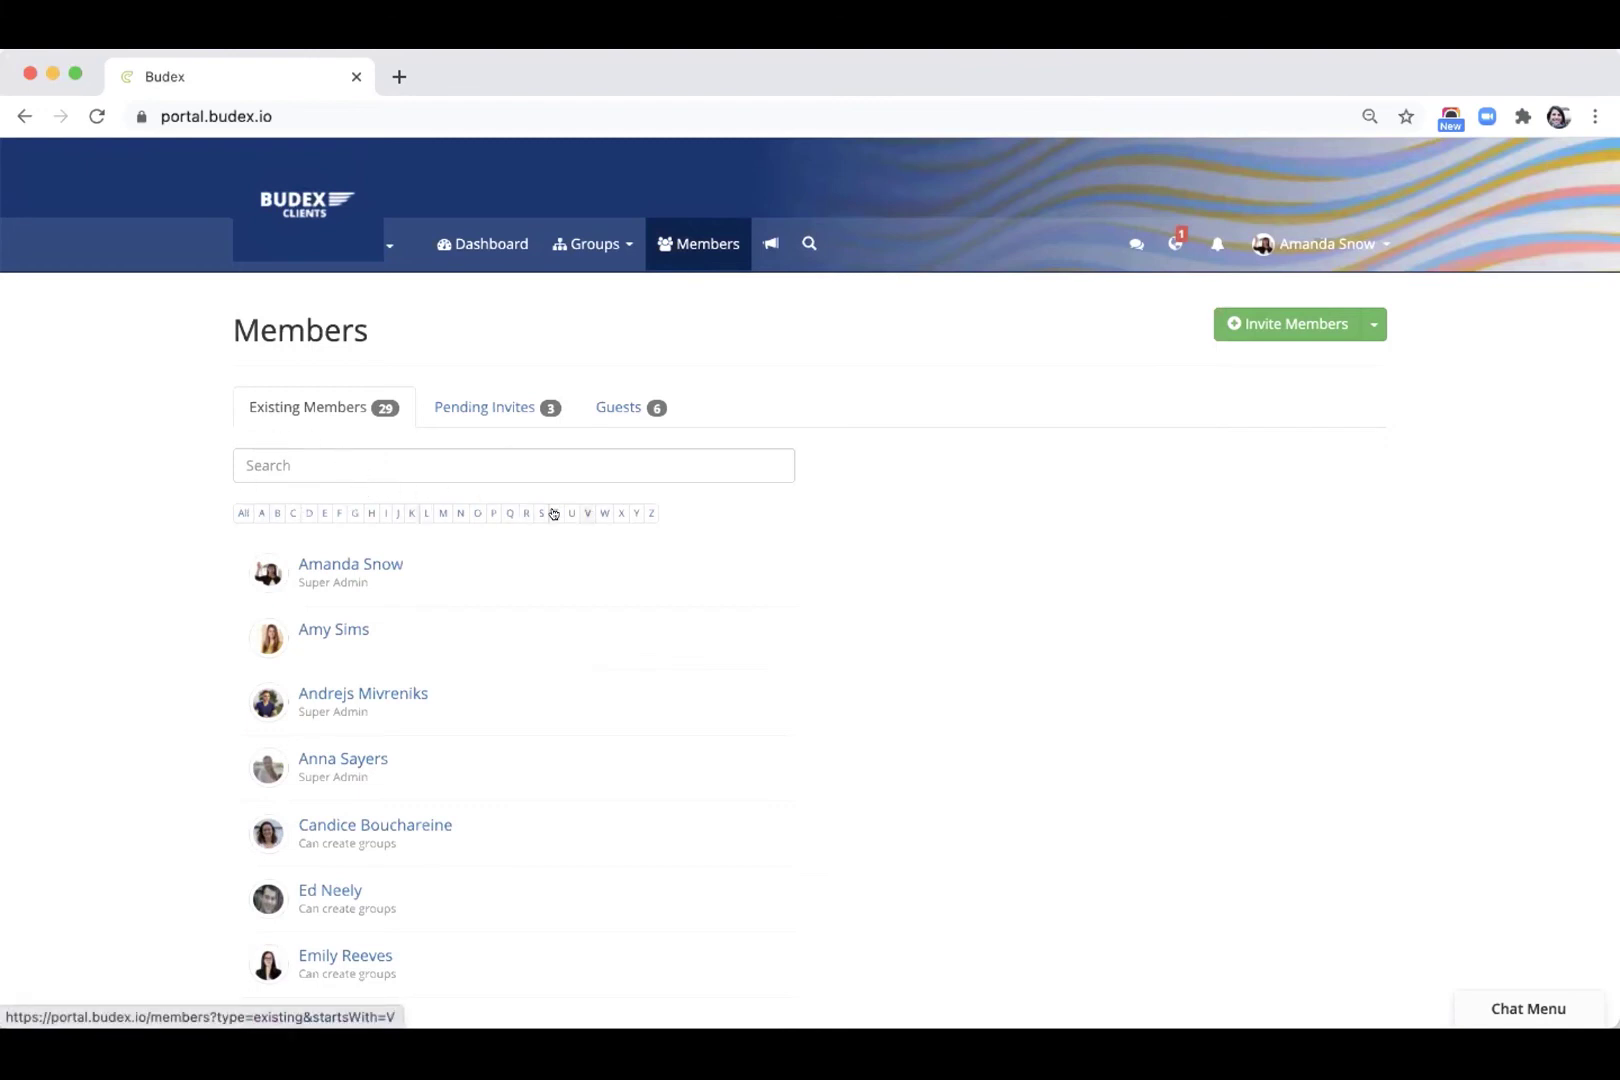
# Step: Search the existing members by first name and review the matching member's account rights, group assignments and user tags
pyautogui.click(455, 459)
pyautogui.write('sam')
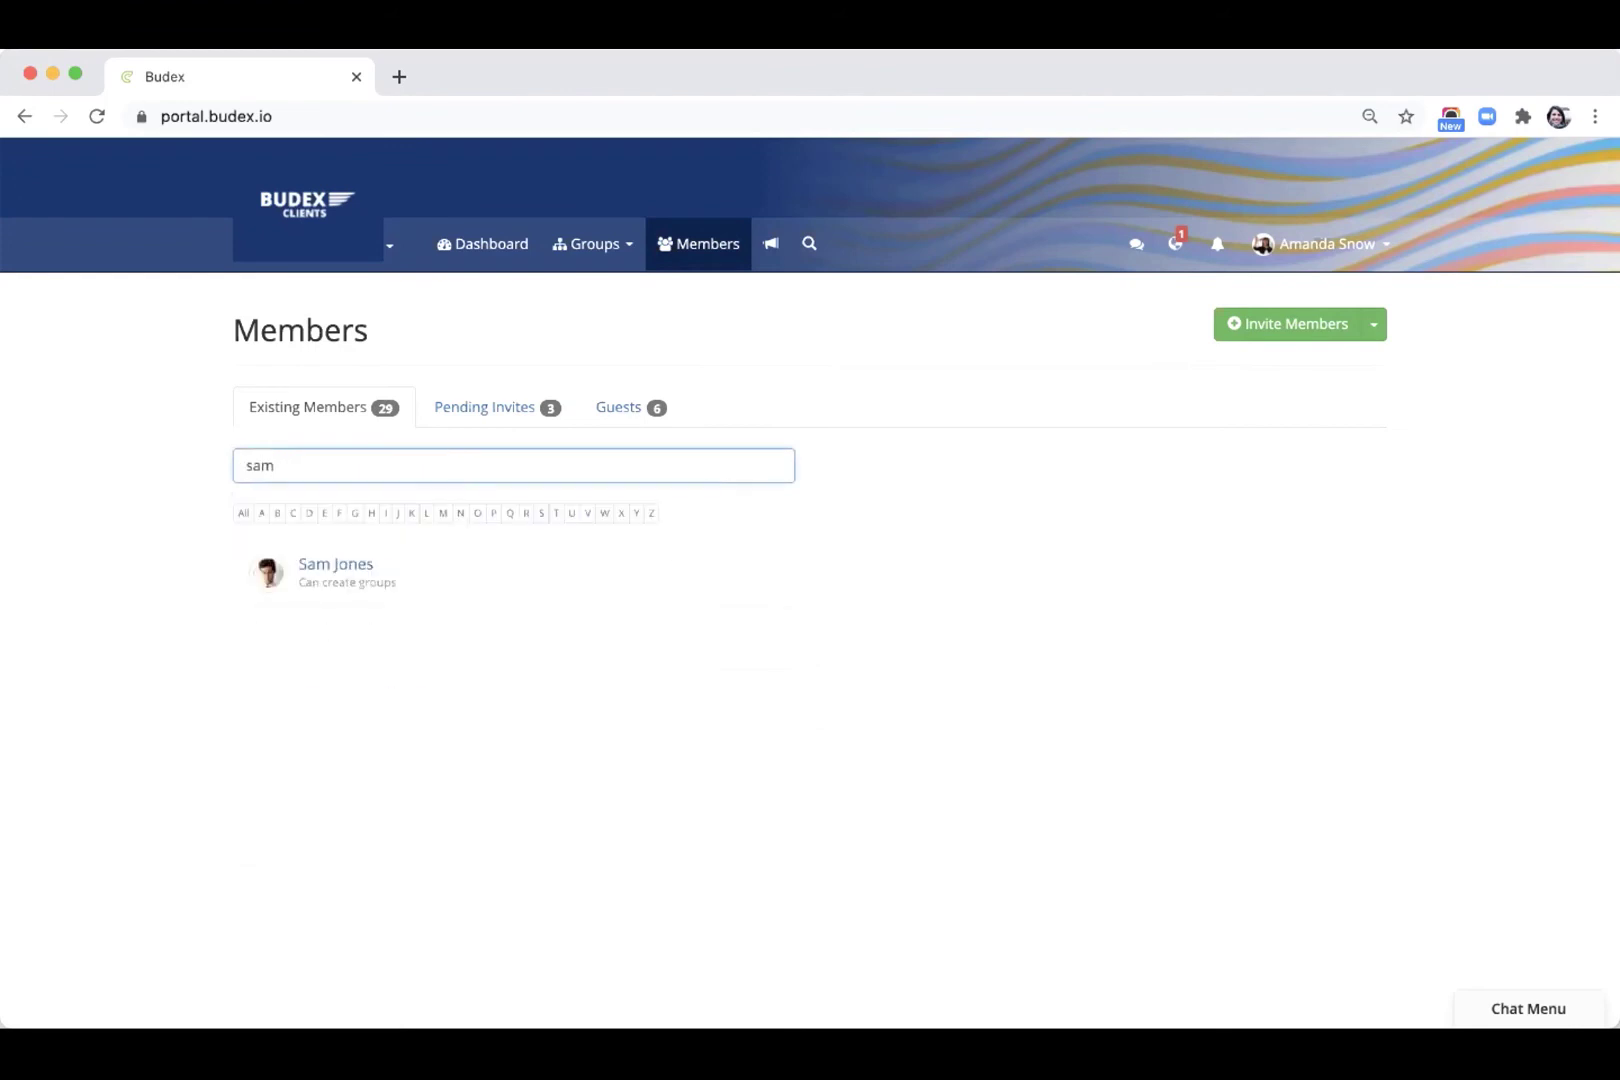
pyautogui.click(325, 566)
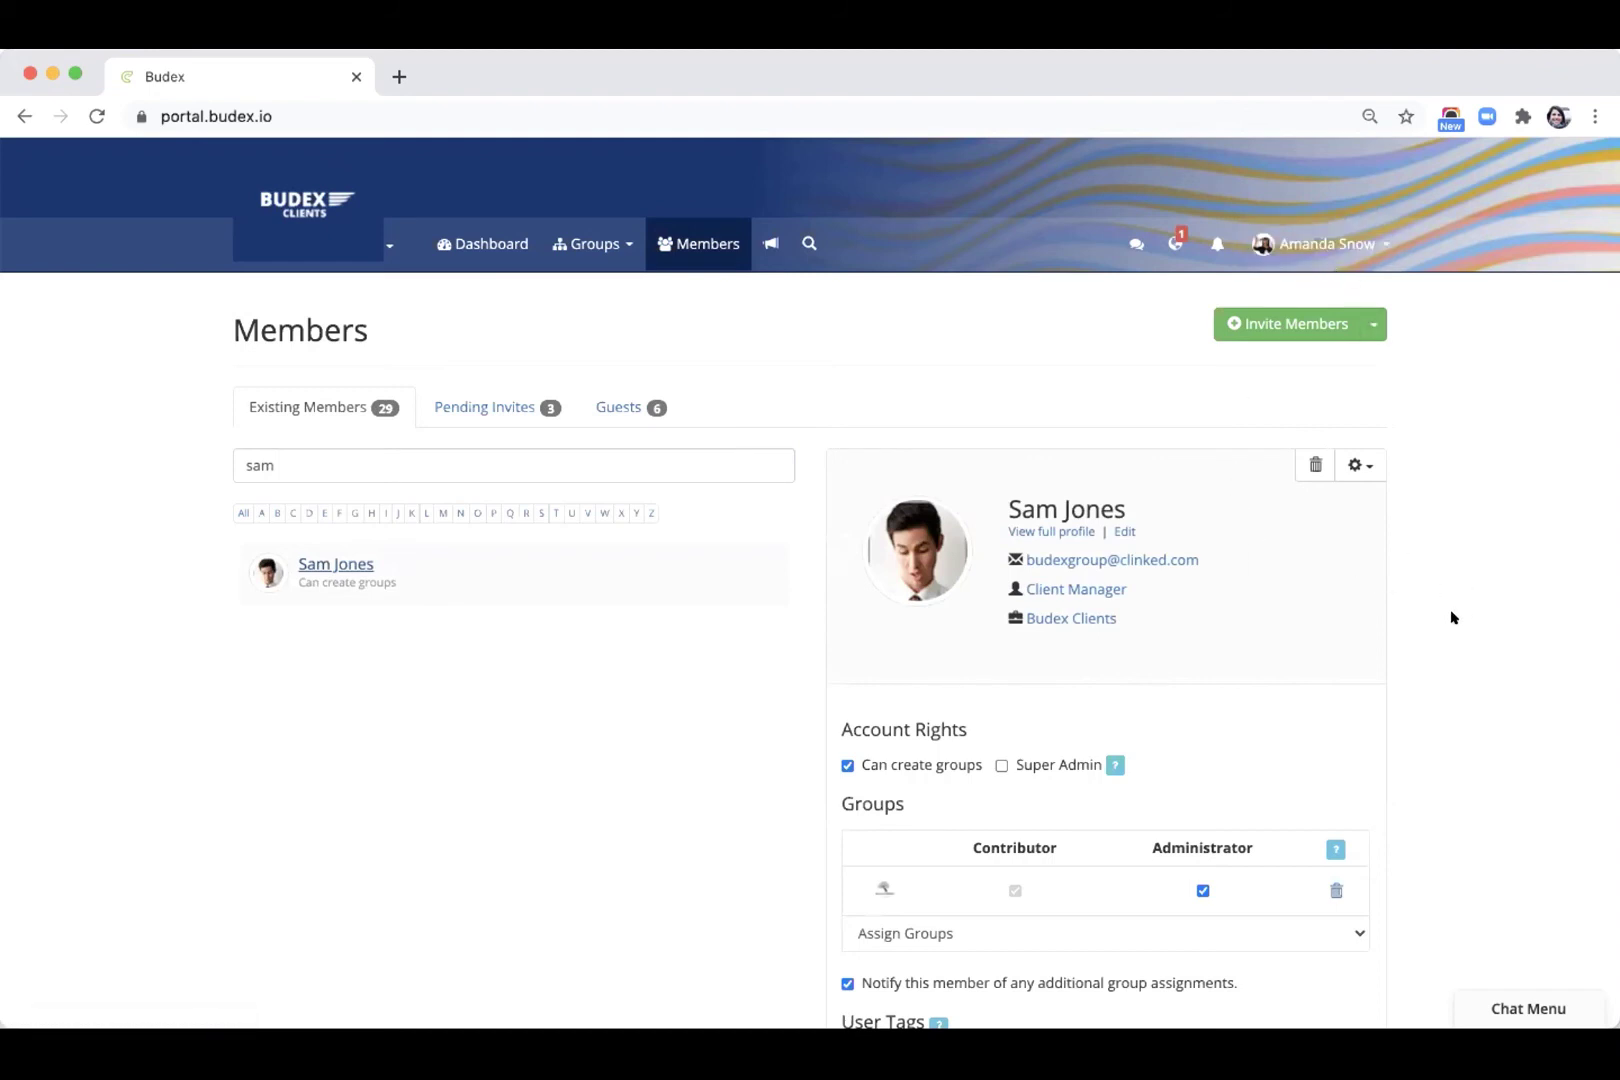
pyautogui.scroll(-2, 1452, 618)
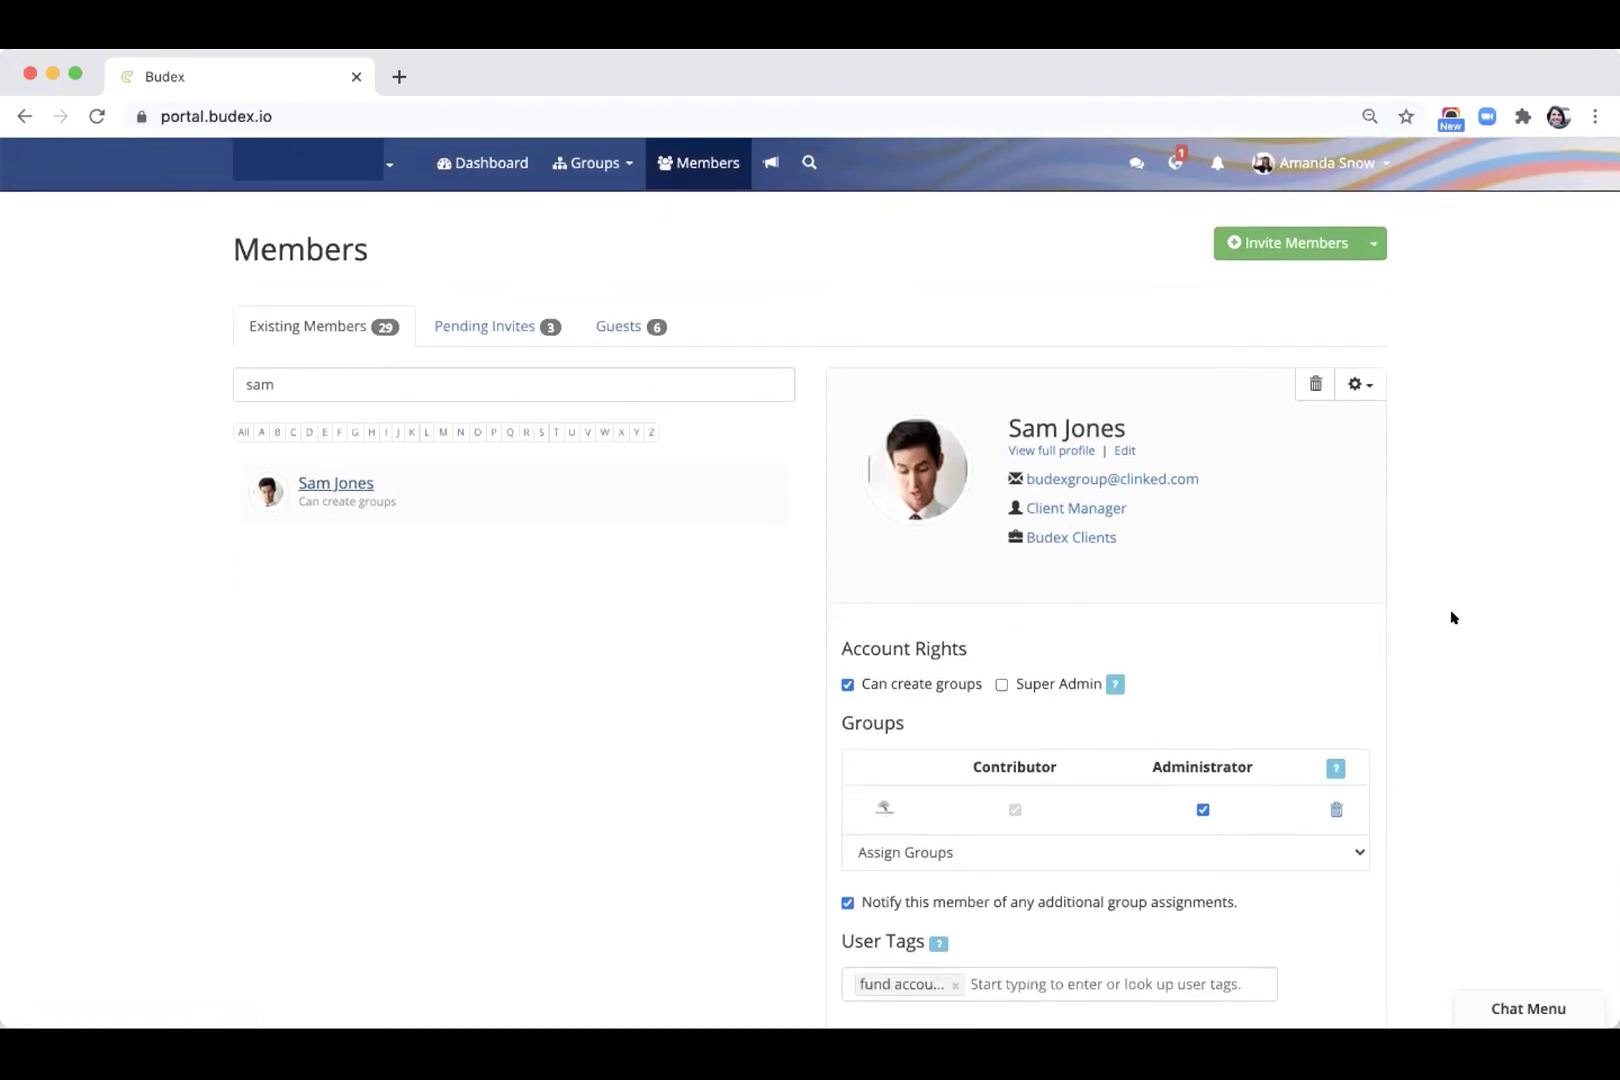
pyautogui.scroll(2, 1400, 640)
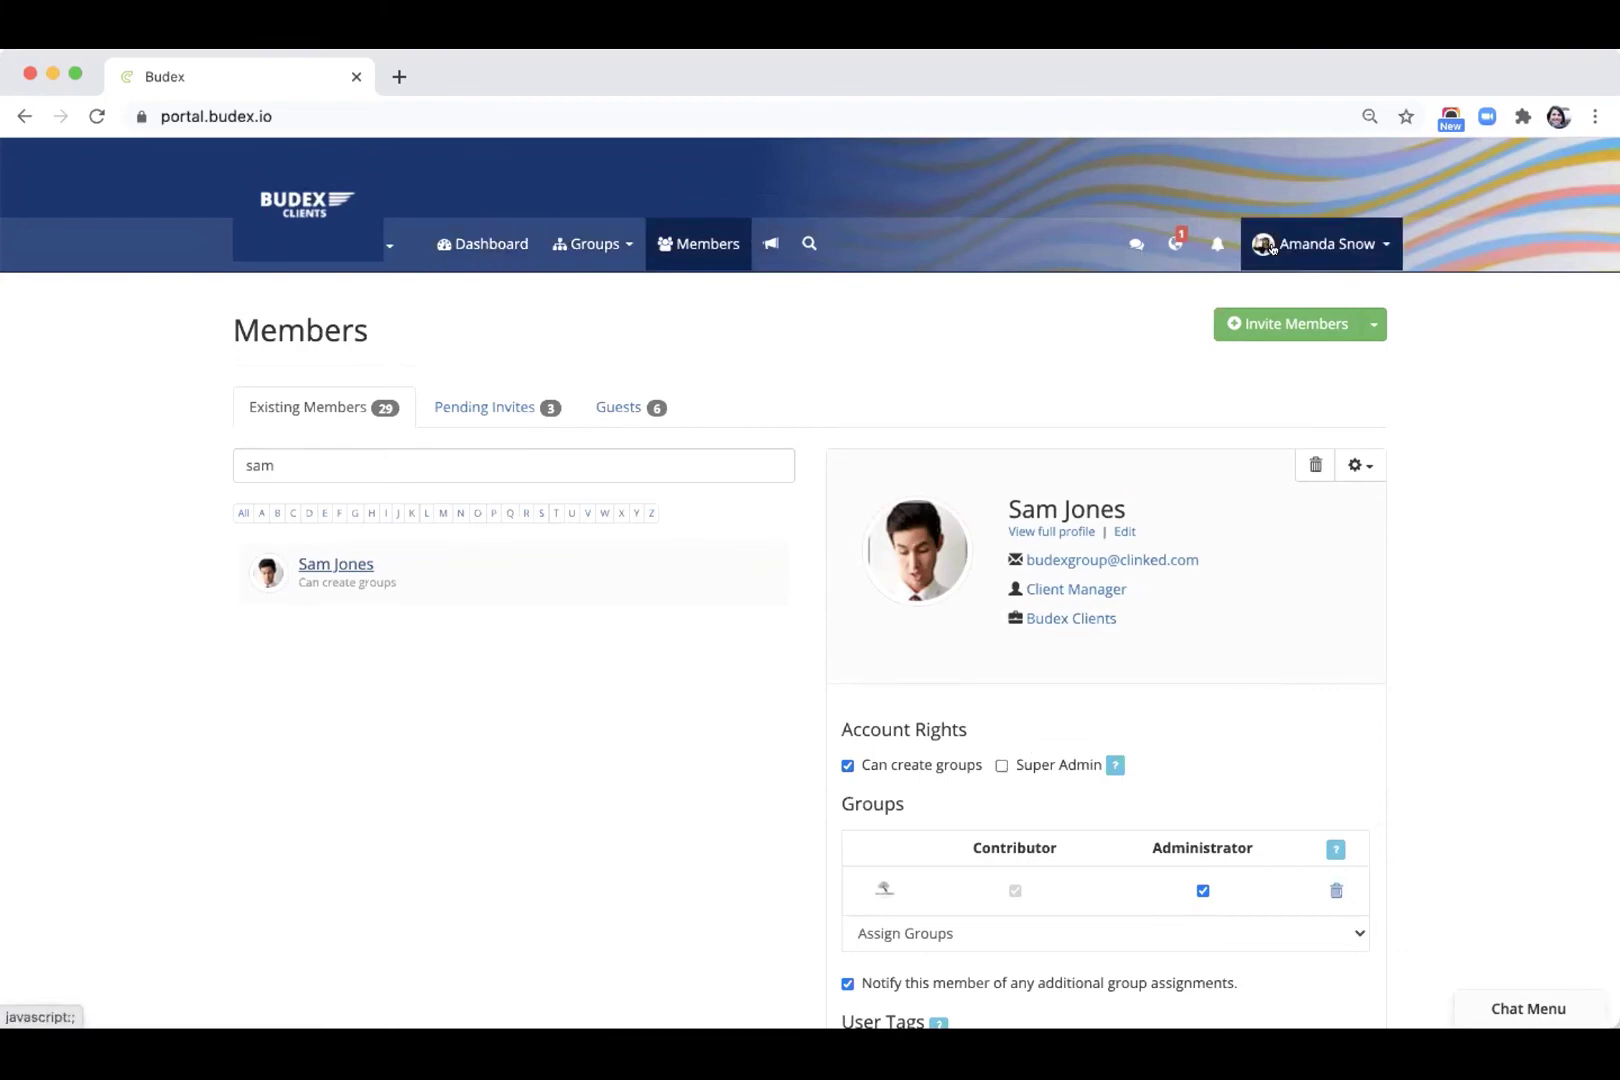
pyautogui.scroll(-3, 1480, 632)
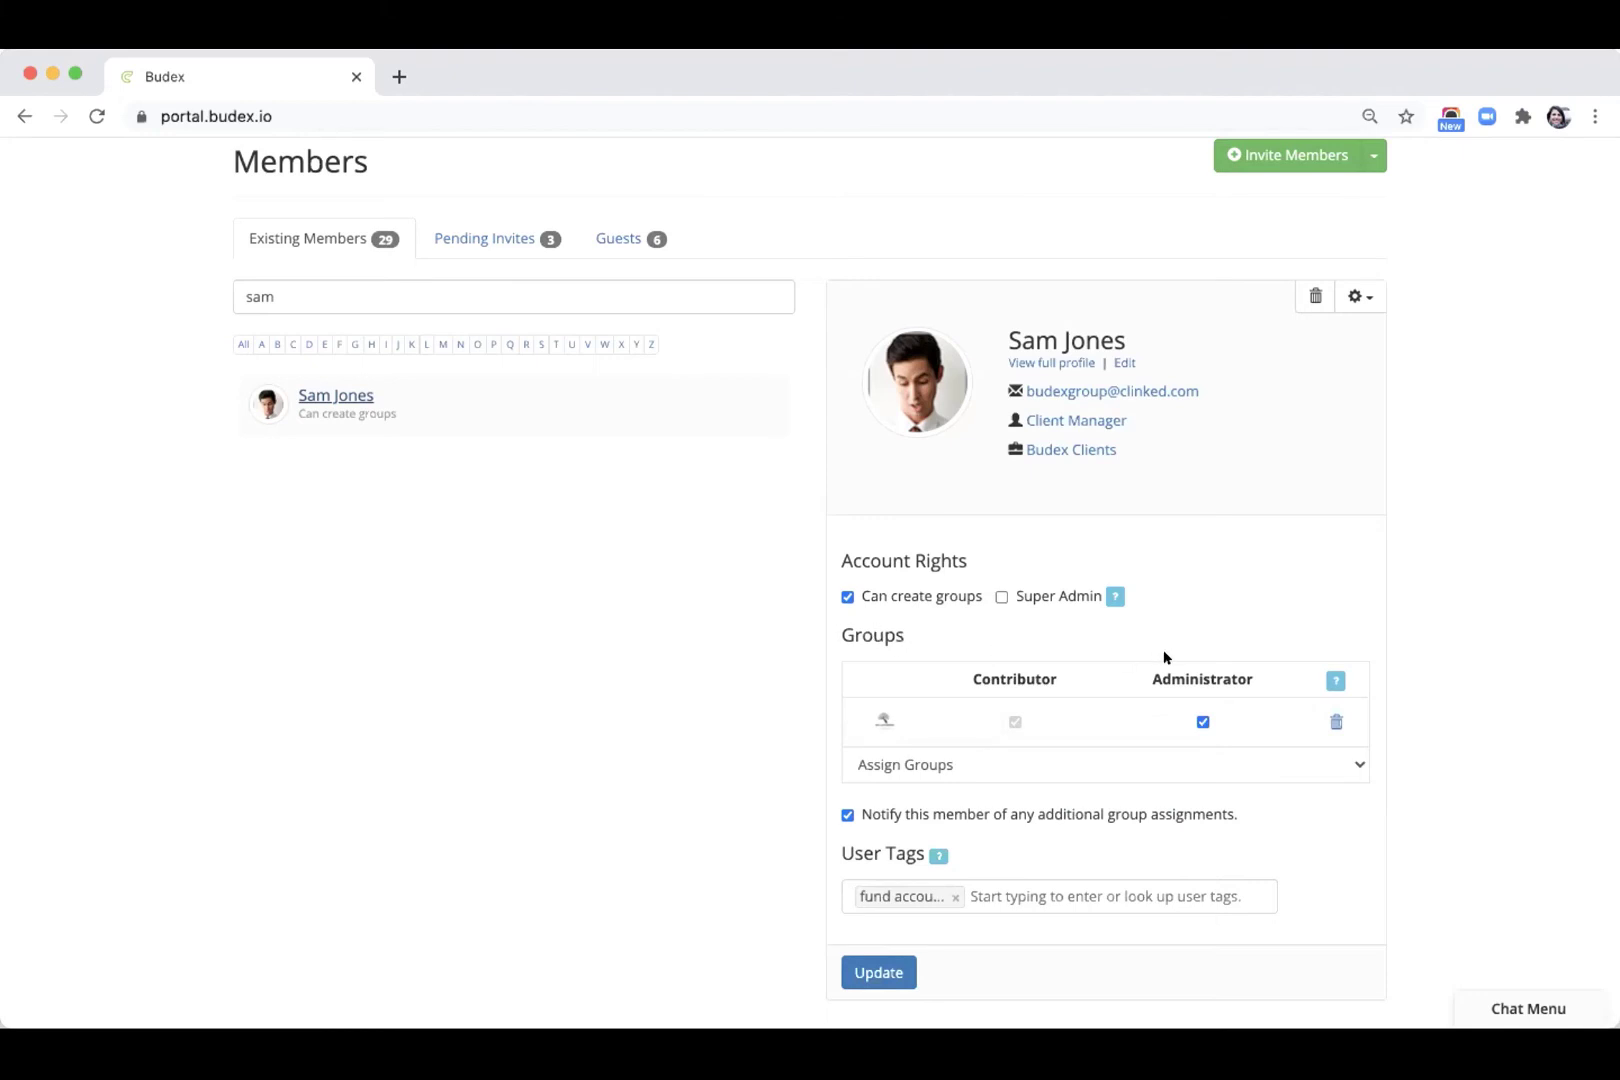
pyautogui.scroll(3, 1160, 660)
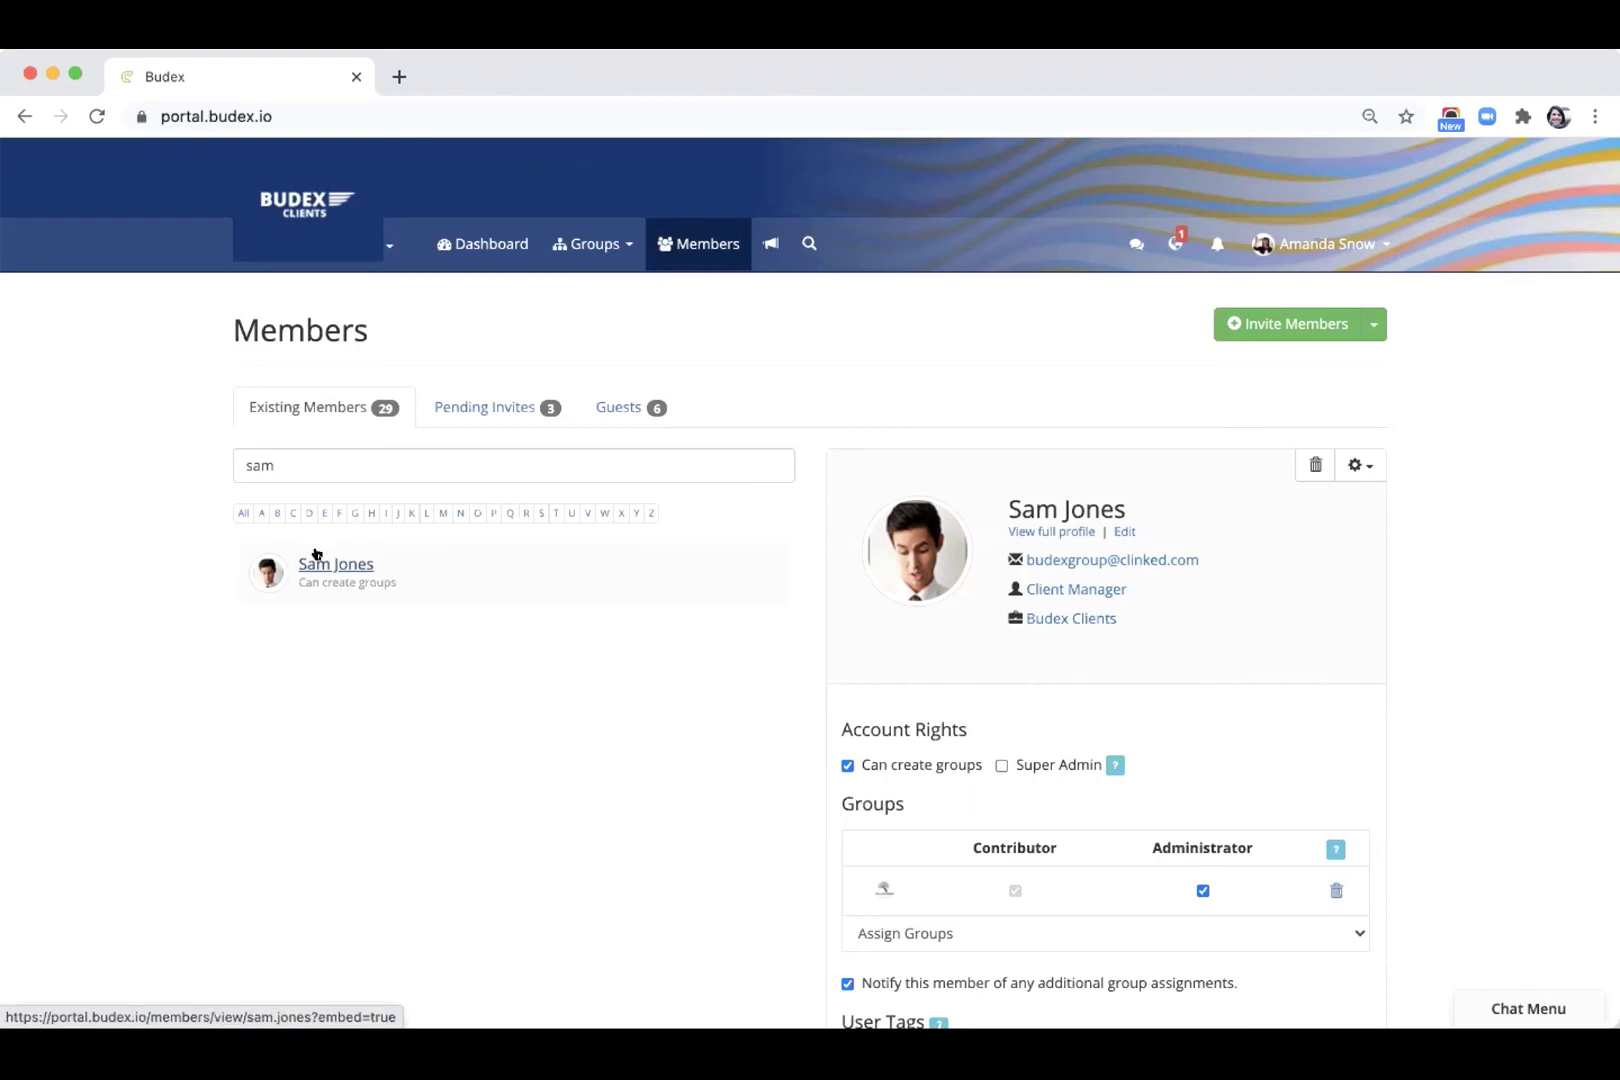
# Step: Log in as the selected member from their profile options and collapse the chat panel on their dashboard
pyautogui.click(1363, 463)
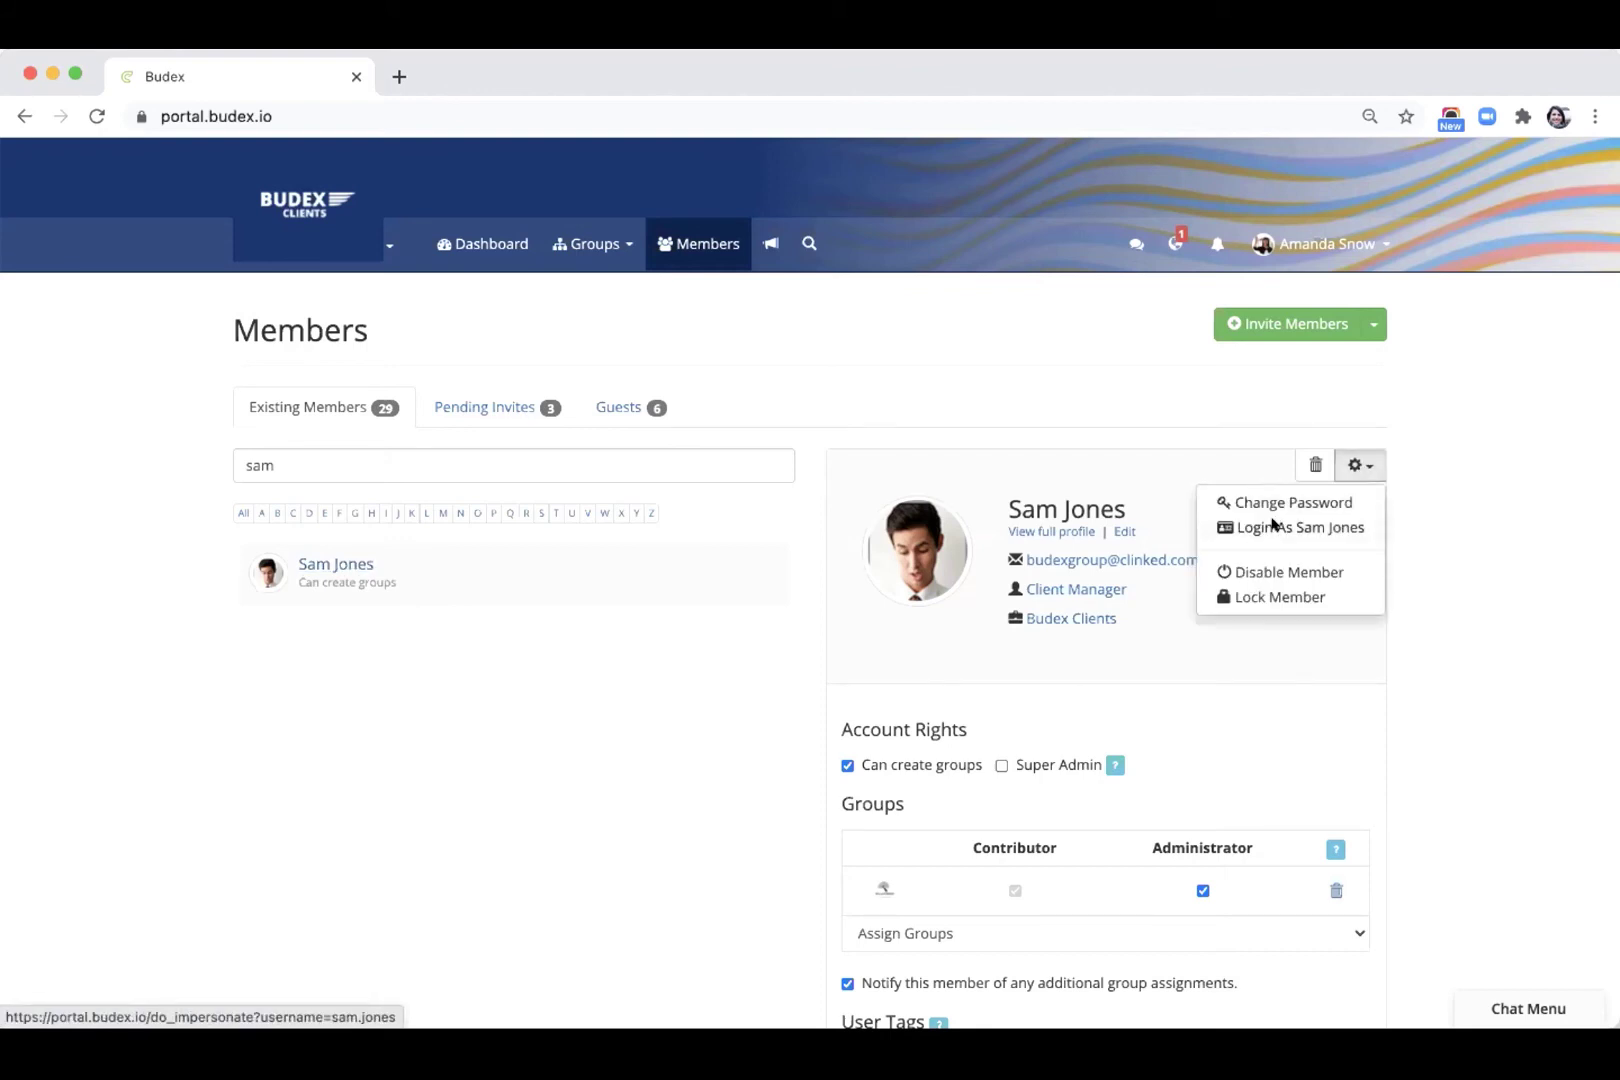
pyautogui.click(1274, 522)
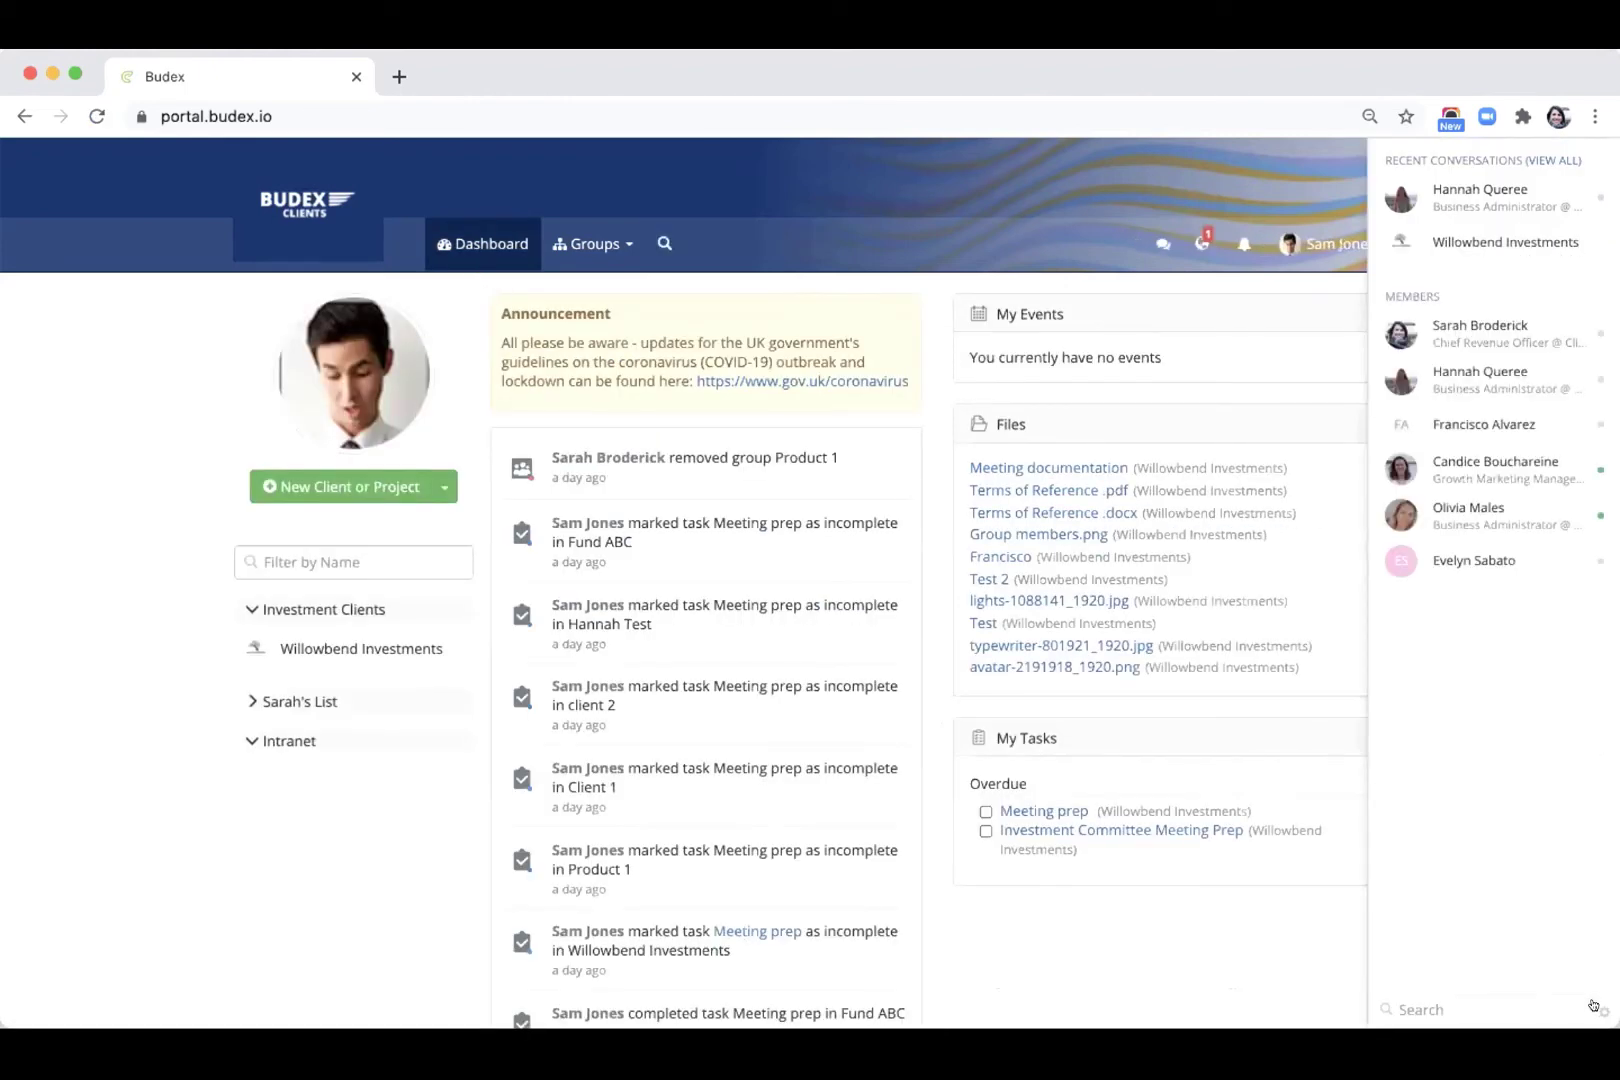
pyautogui.click(1578, 964)
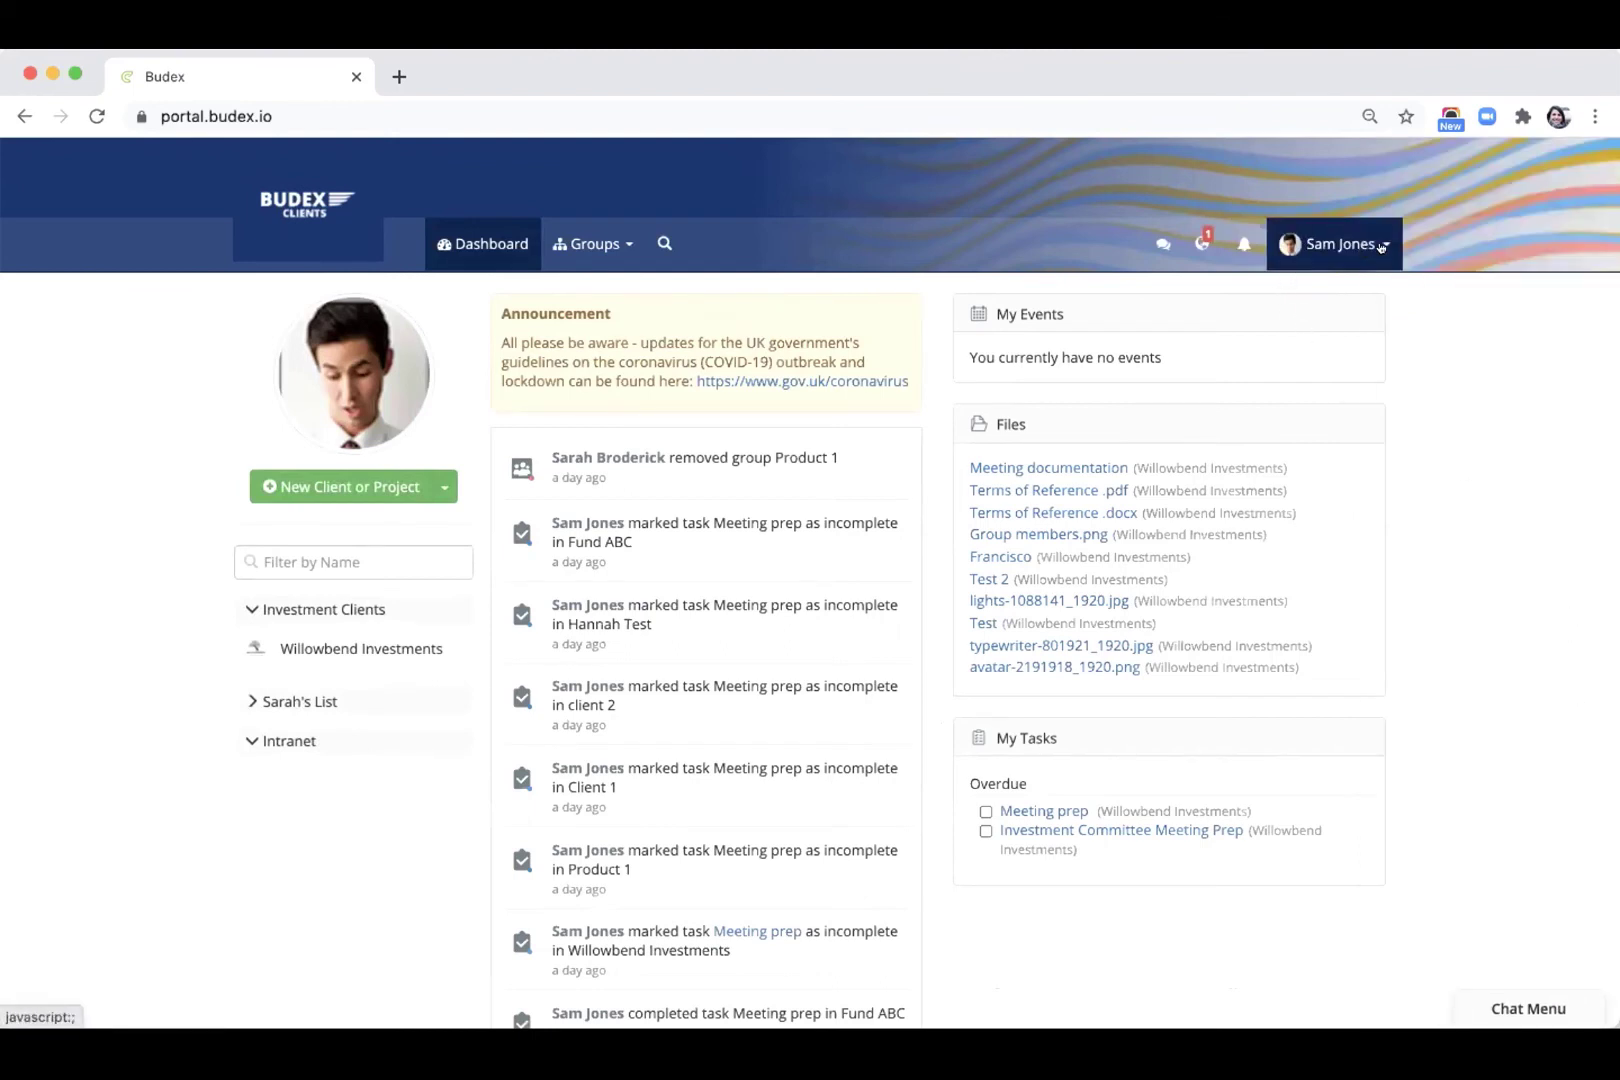
# Step: Examine the impersonated member's account options for profile, personal settings, help and signing out
pyautogui.click(1380, 246)
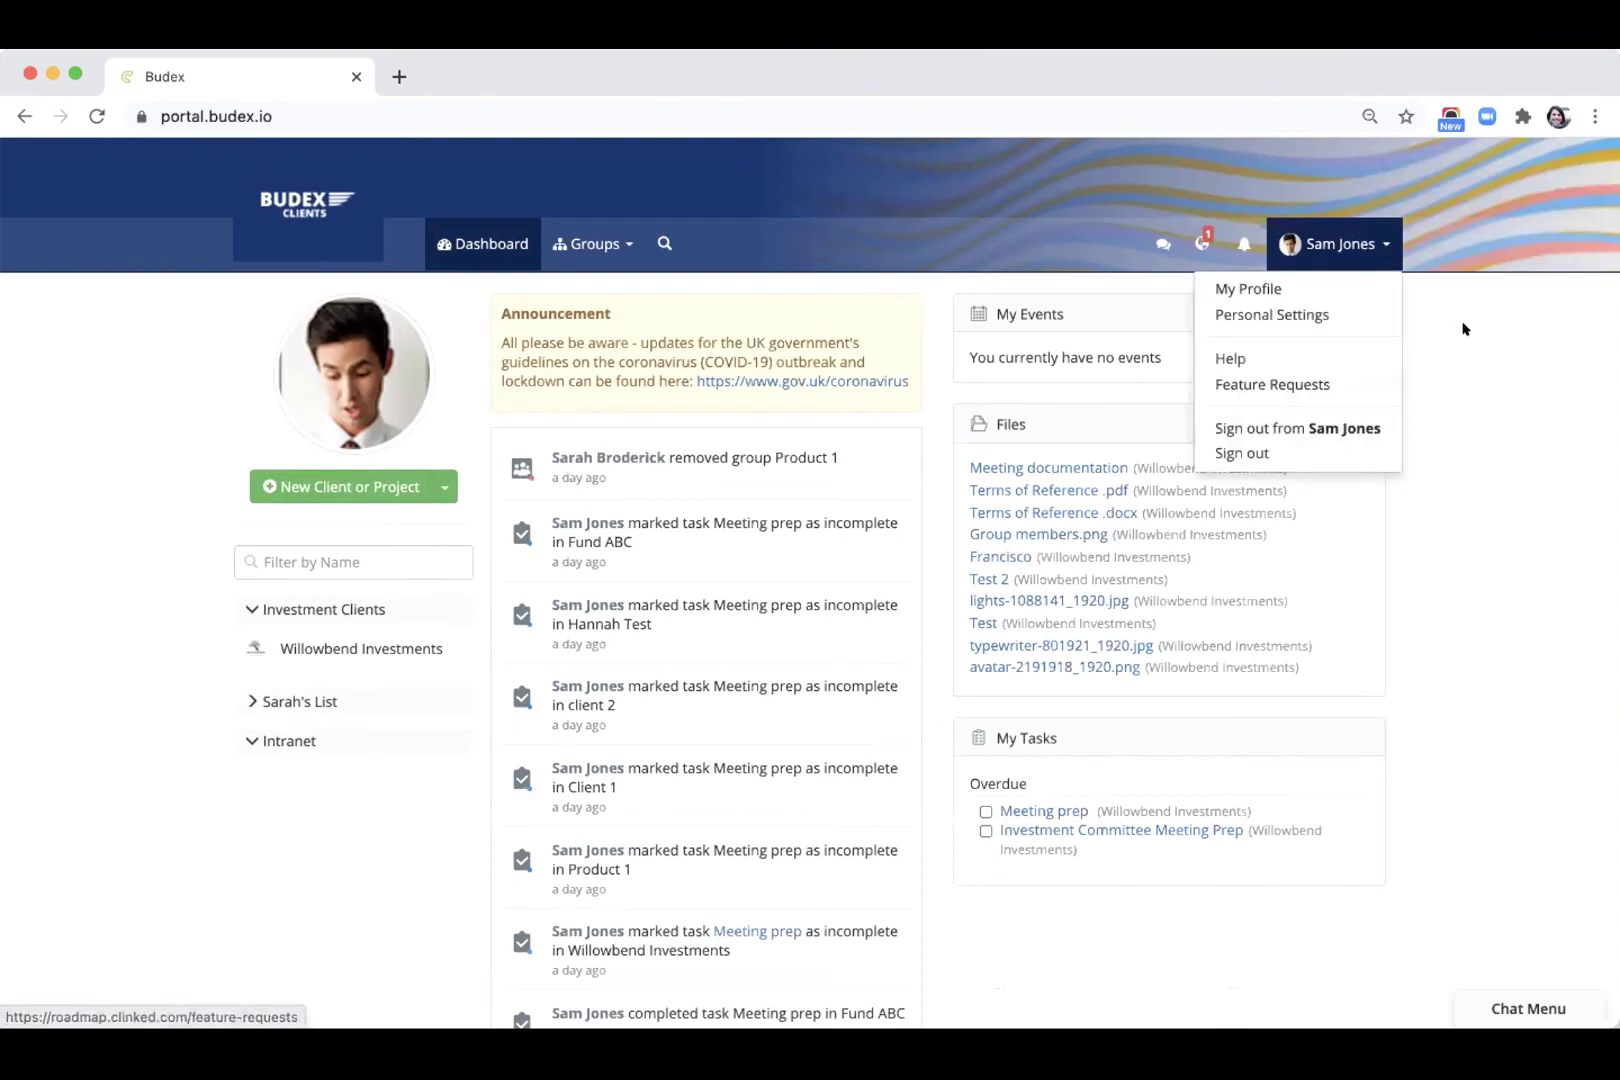
pyautogui.click(1271, 258)
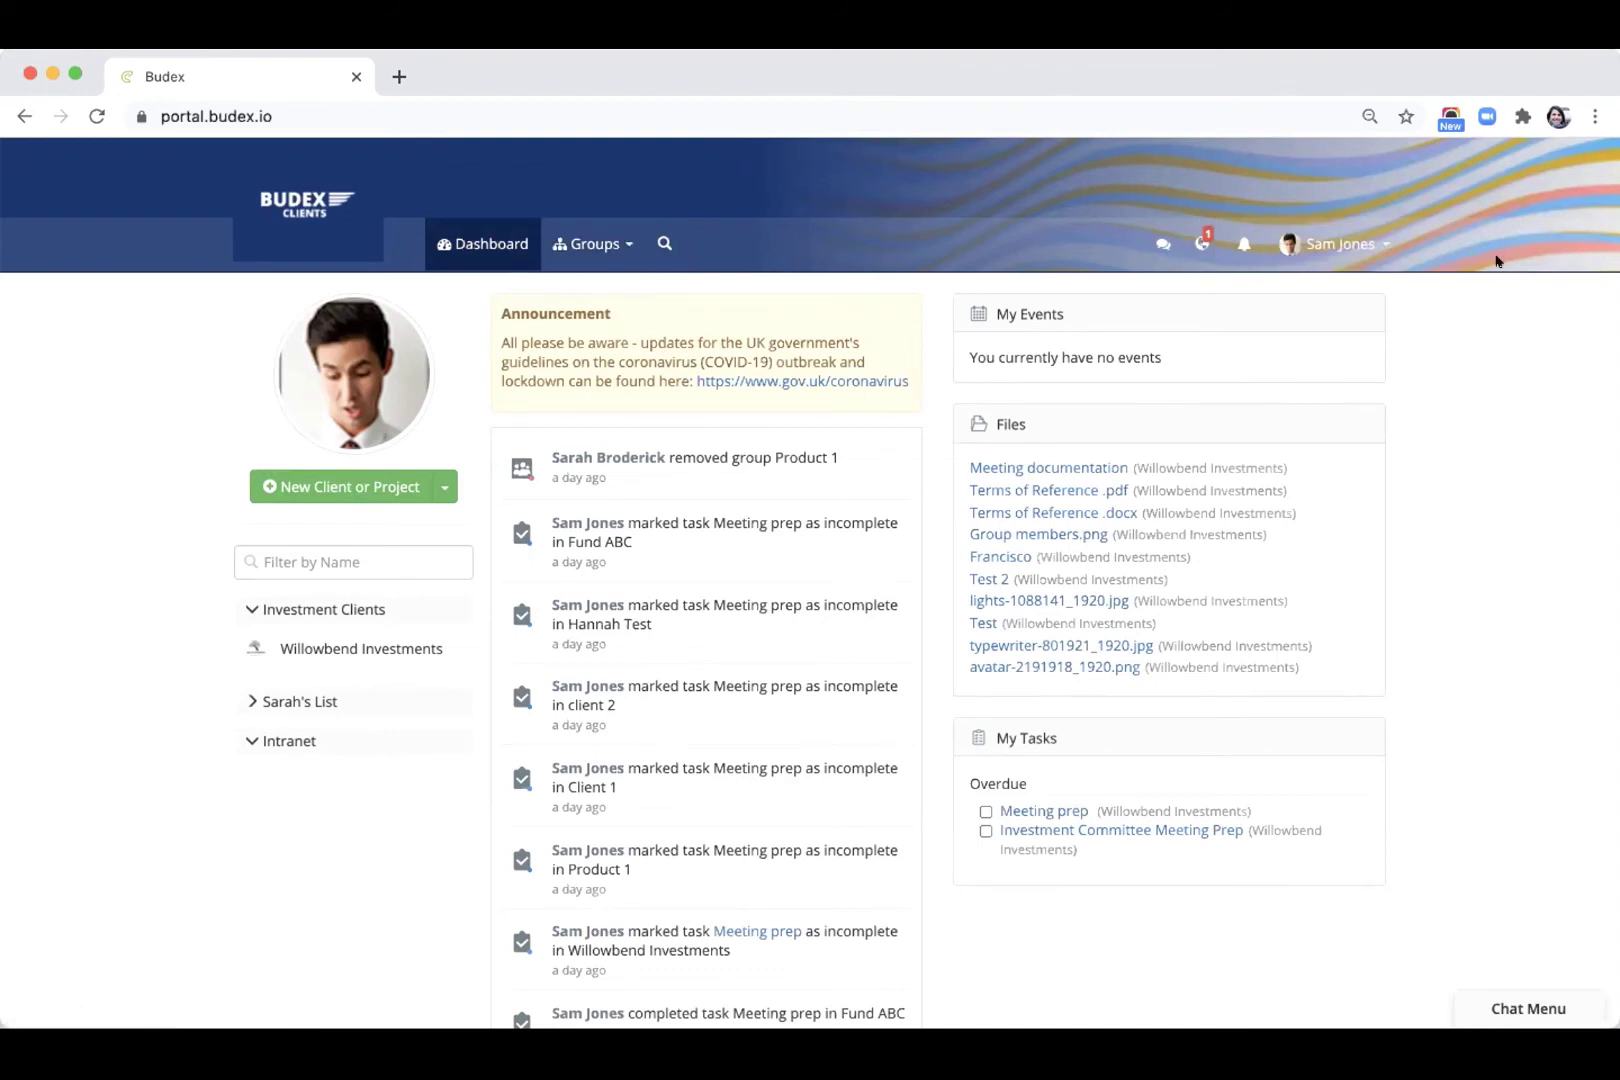
pyautogui.click(1384, 246)
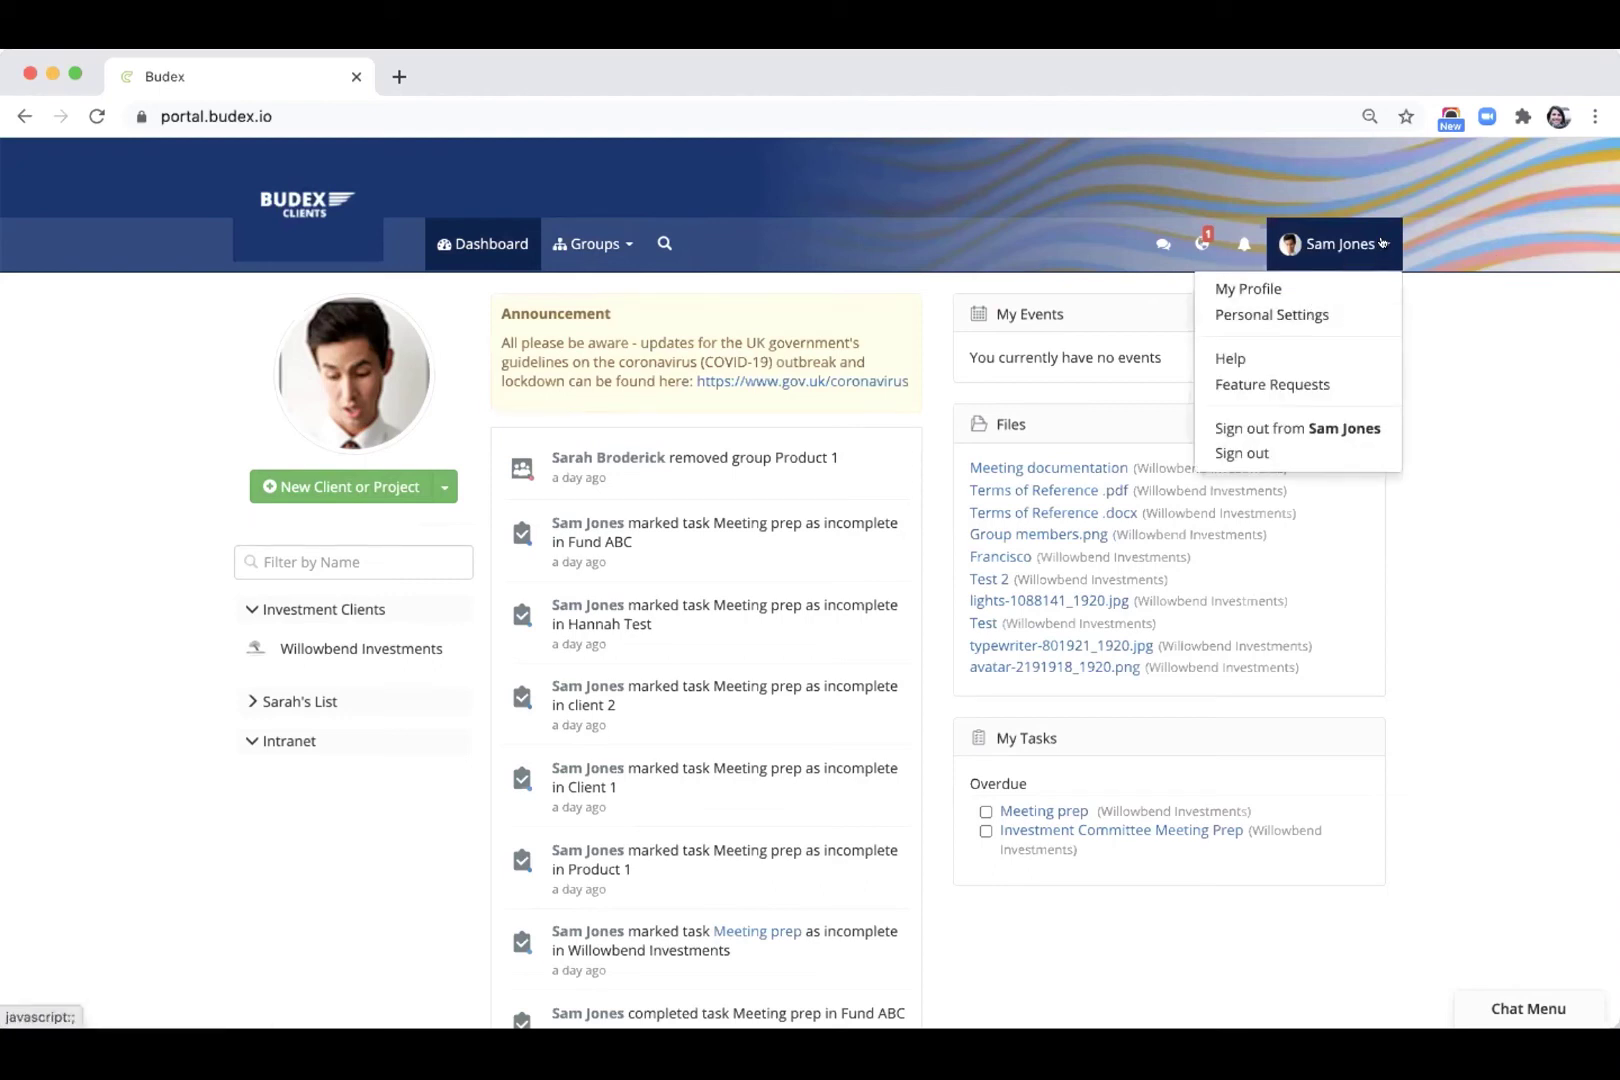
pyautogui.click(1451, 241)
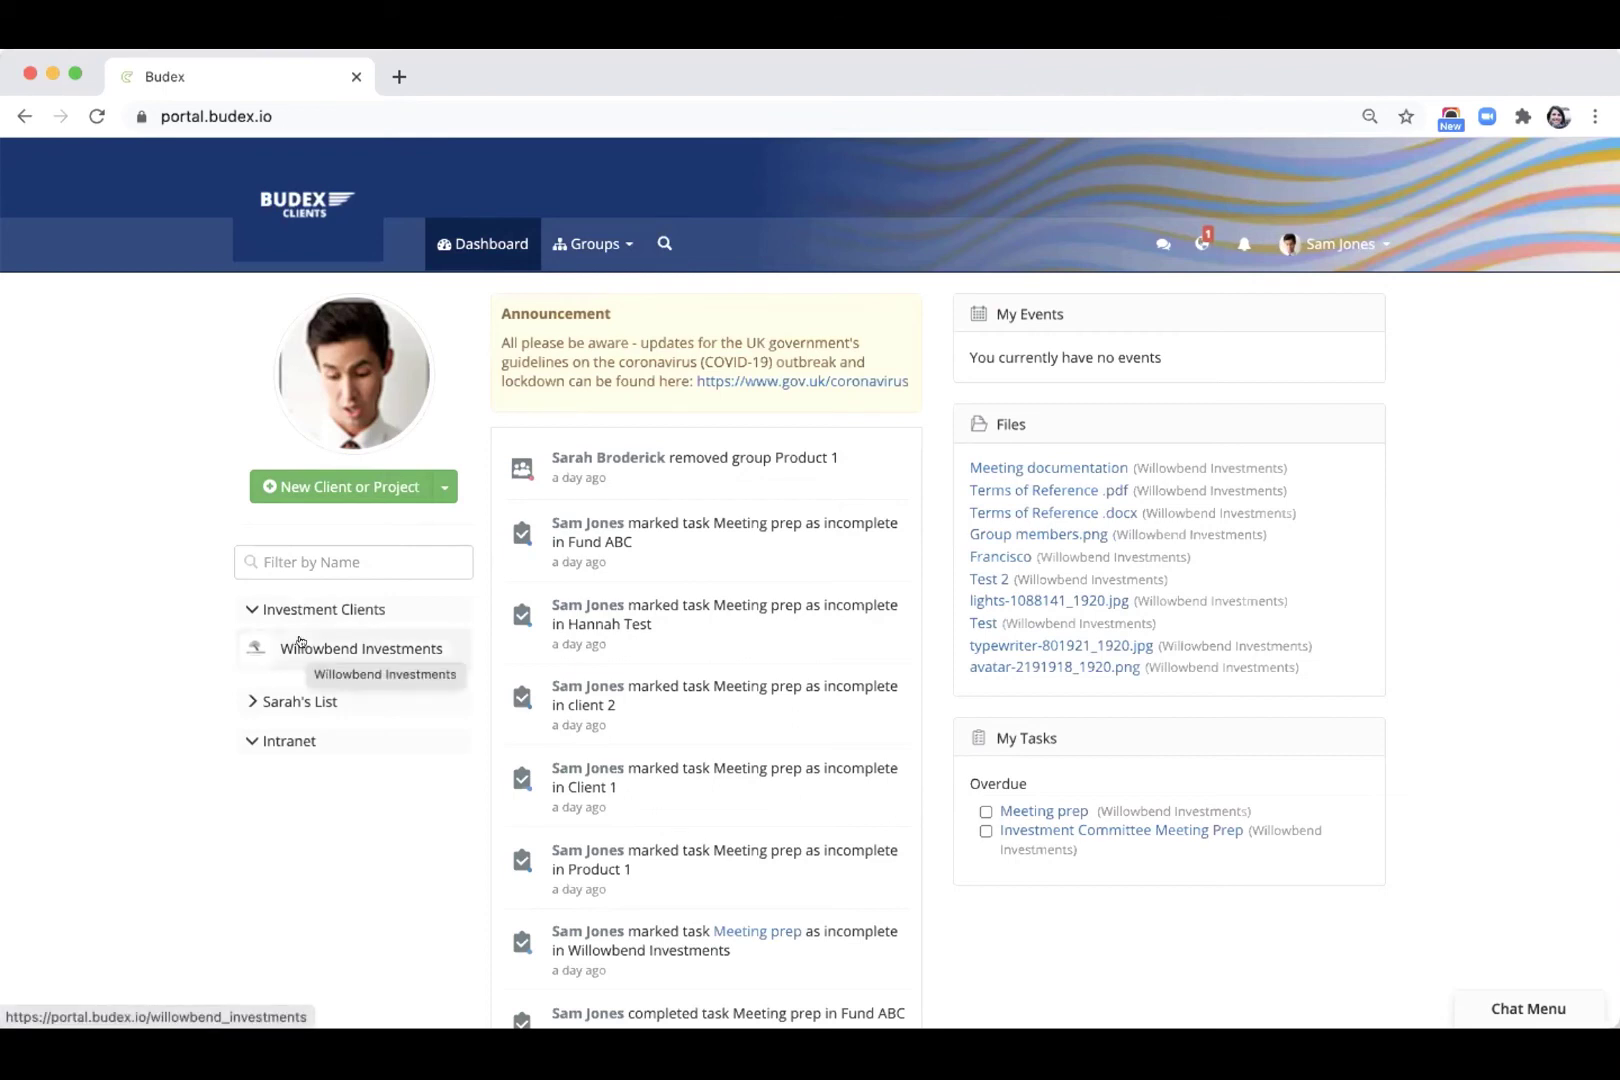
# Step: Open the Willowbend Investments group and enable widget editing to view its column layouts and available widgets
pyautogui.click(300, 642)
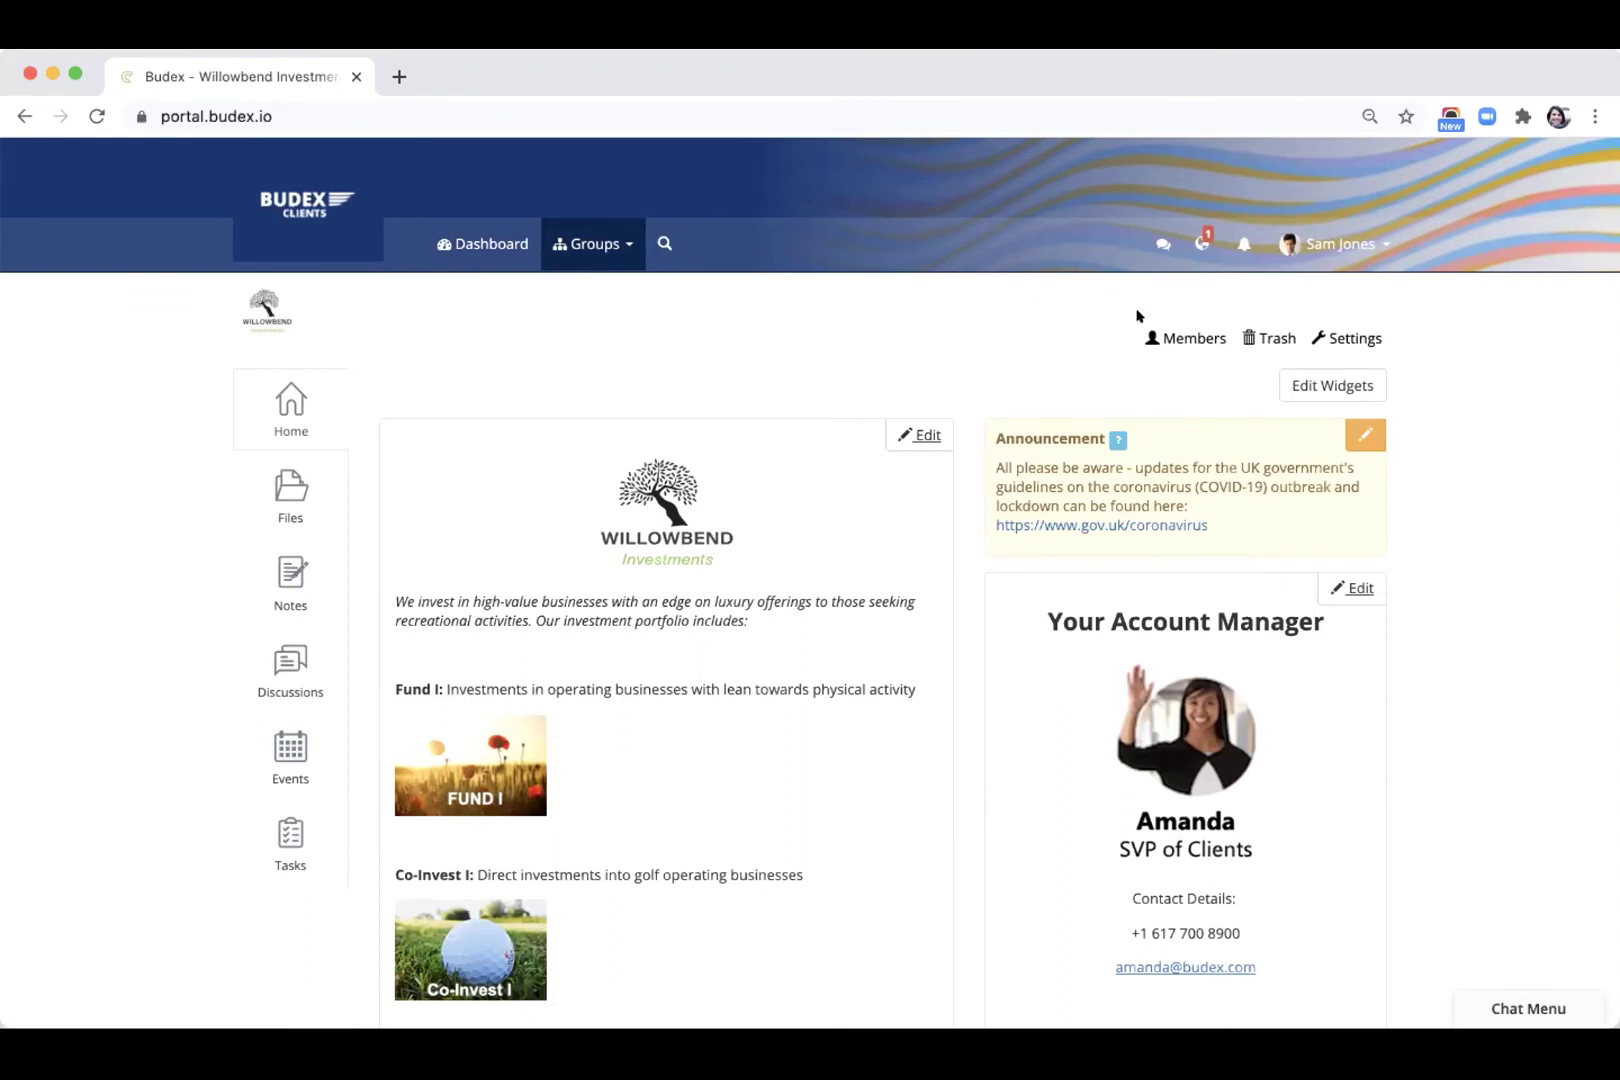
pyautogui.click(1328, 386)
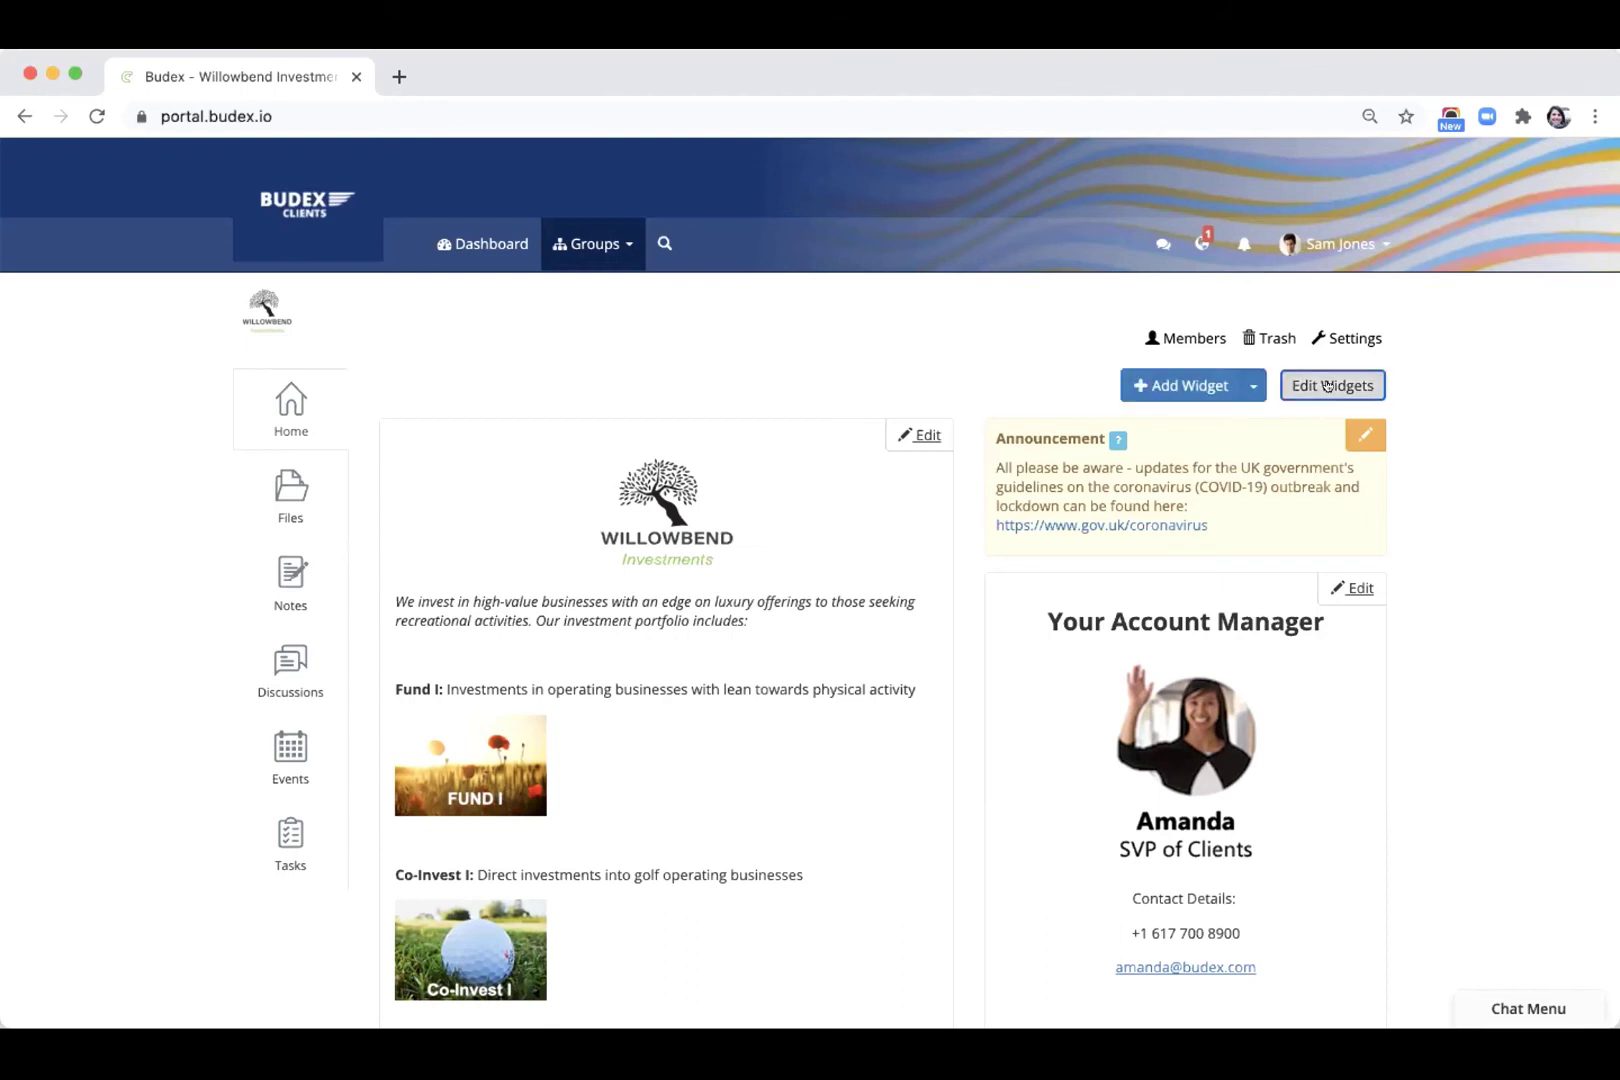
pyautogui.click(1253, 386)
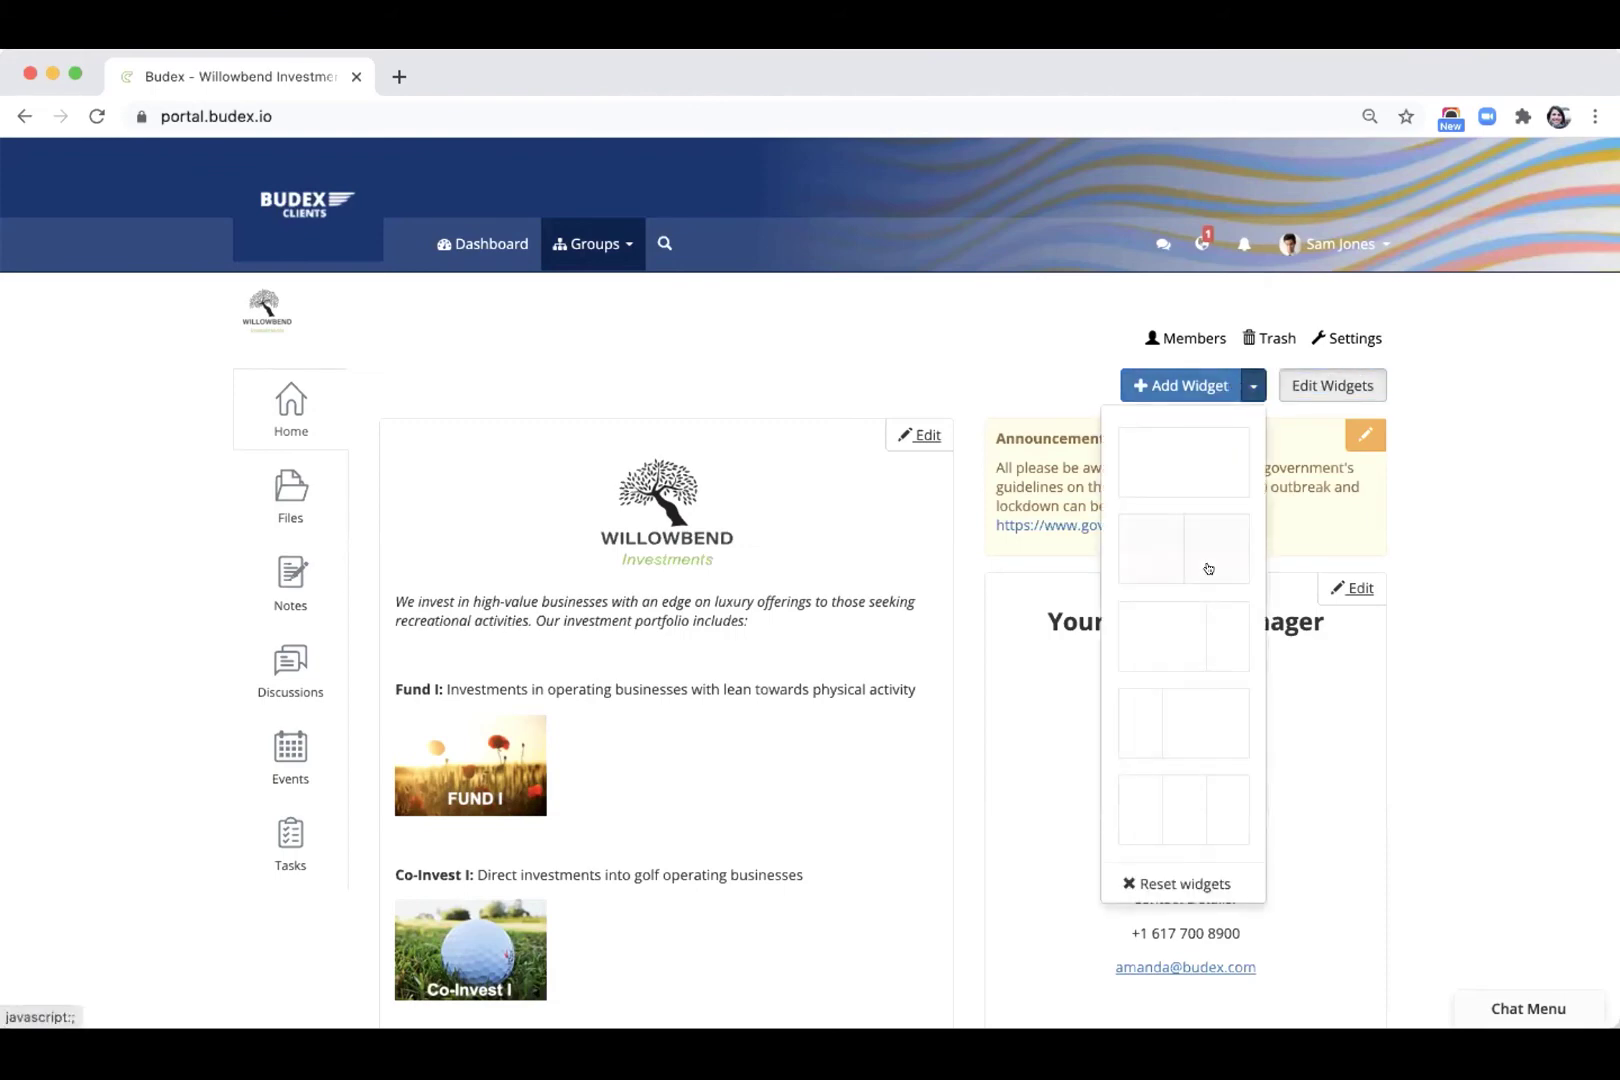
pyautogui.click(1147, 378)
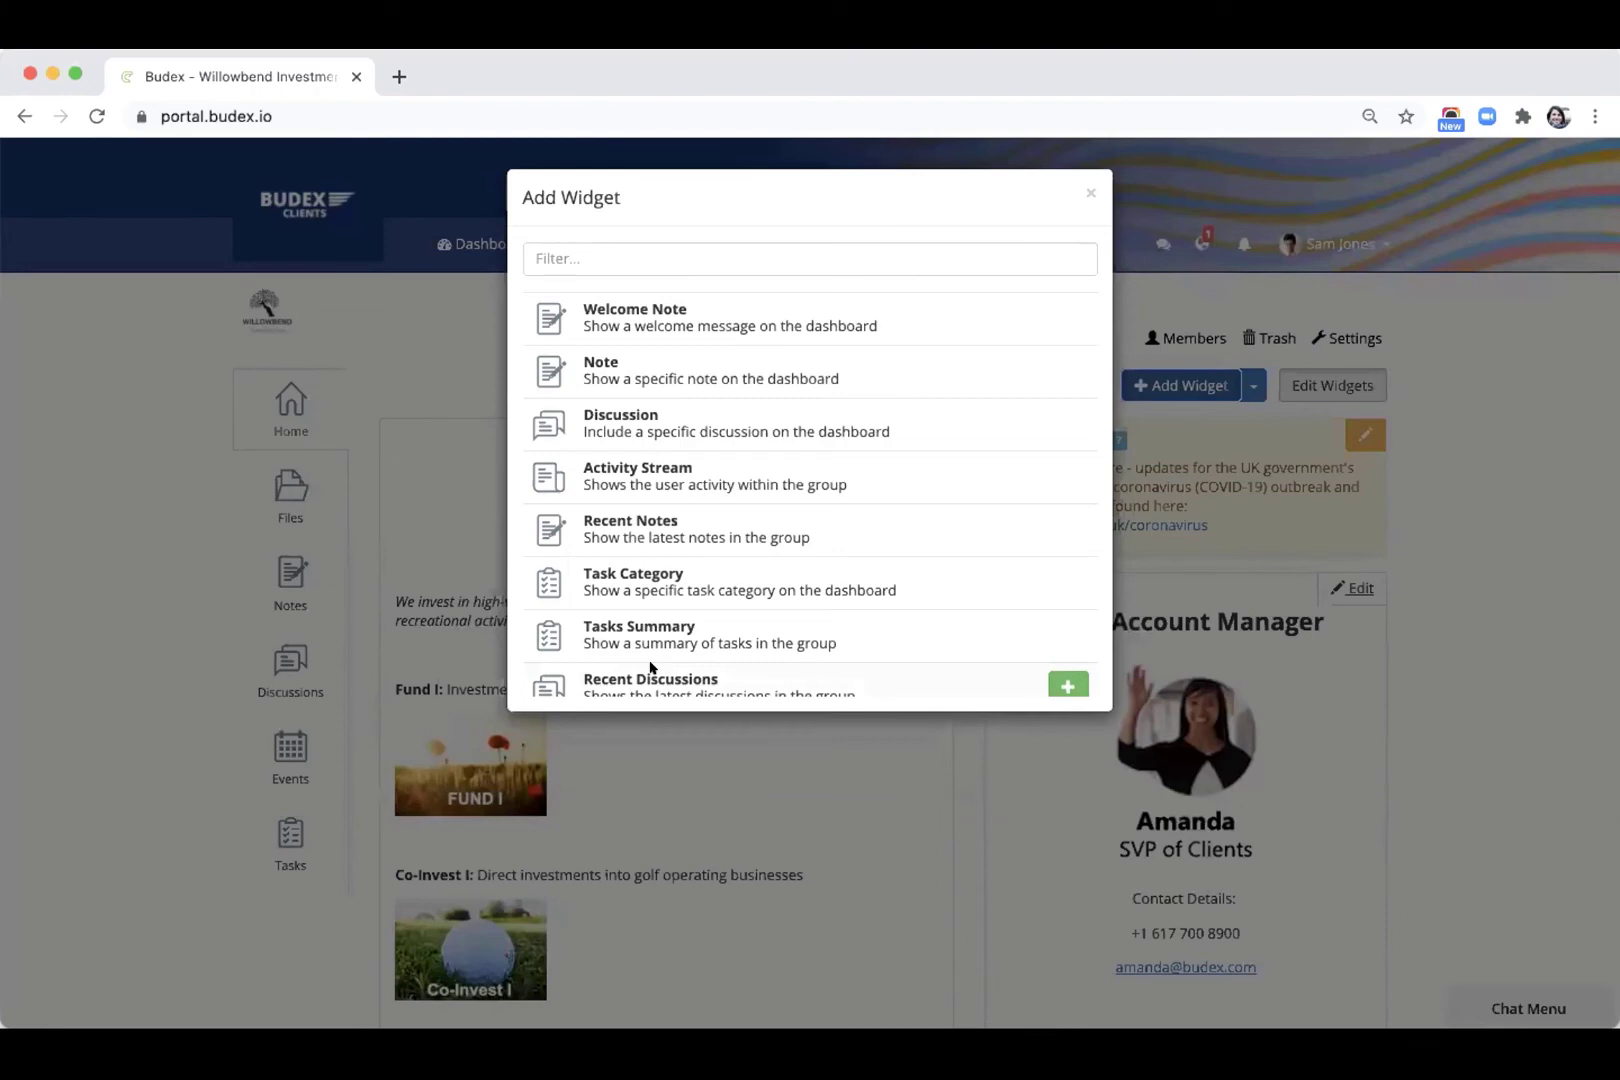
pyautogui.click(1090, 193)
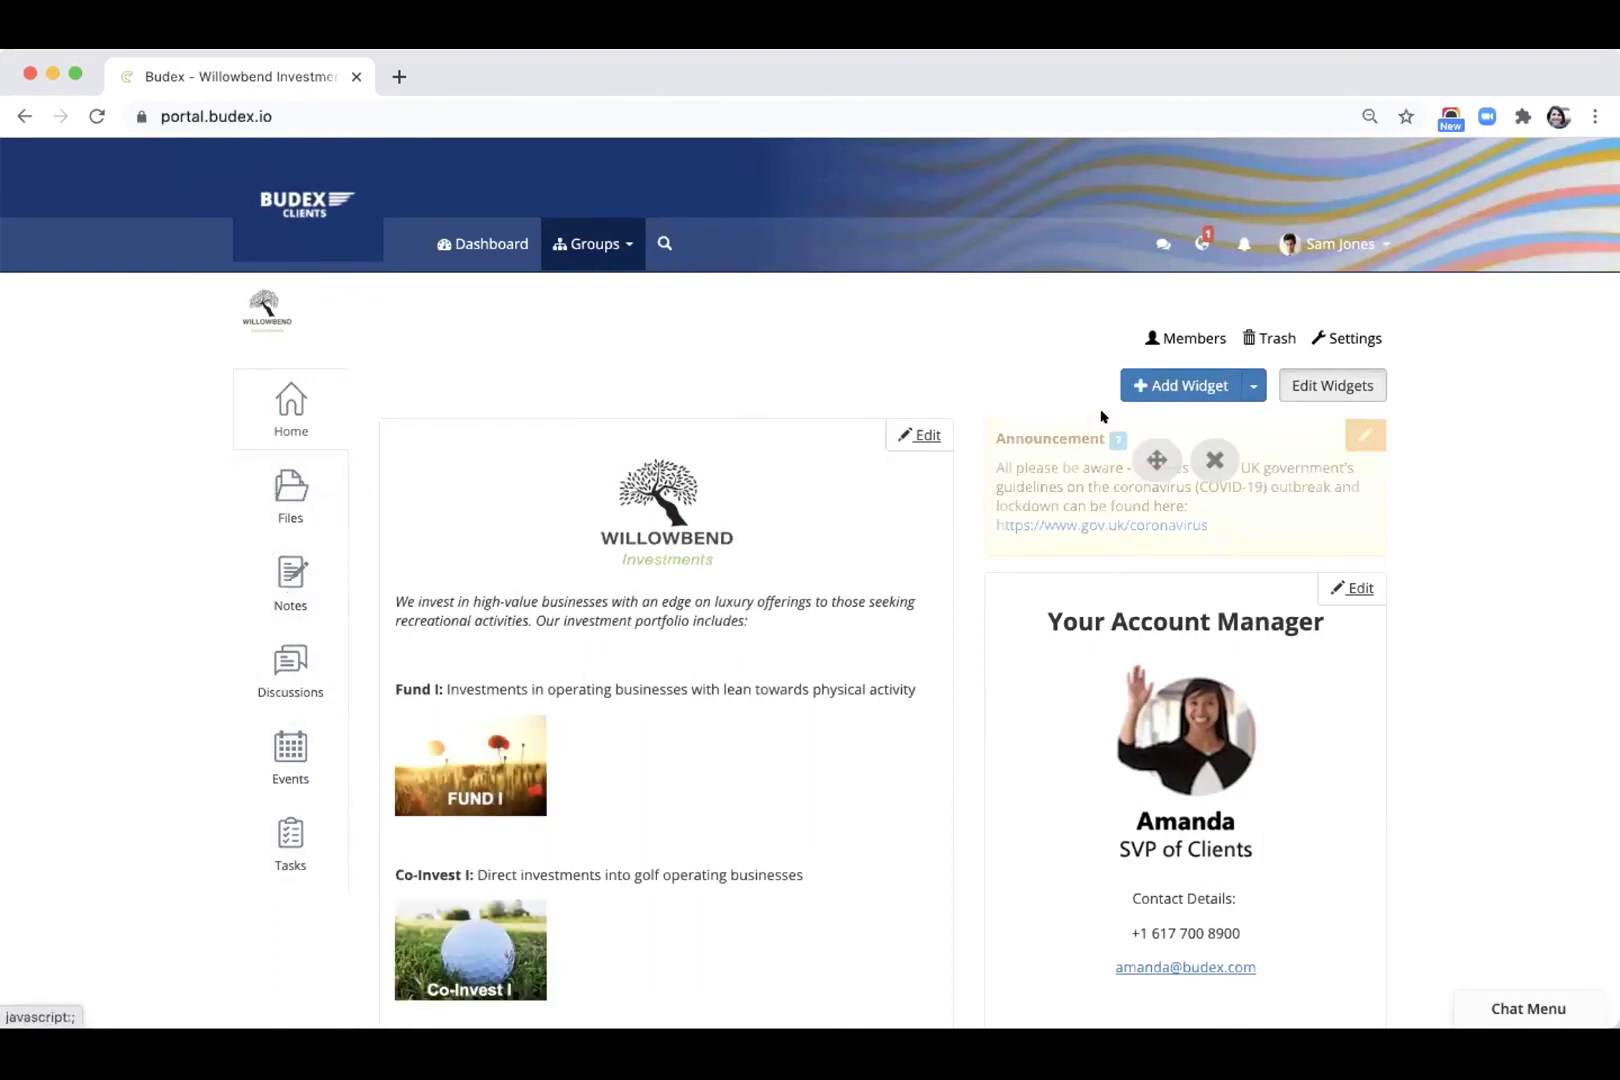
# Step: Add a Note widget to the Willowbend Investments group home page
pyautogui.click(1180, 385)
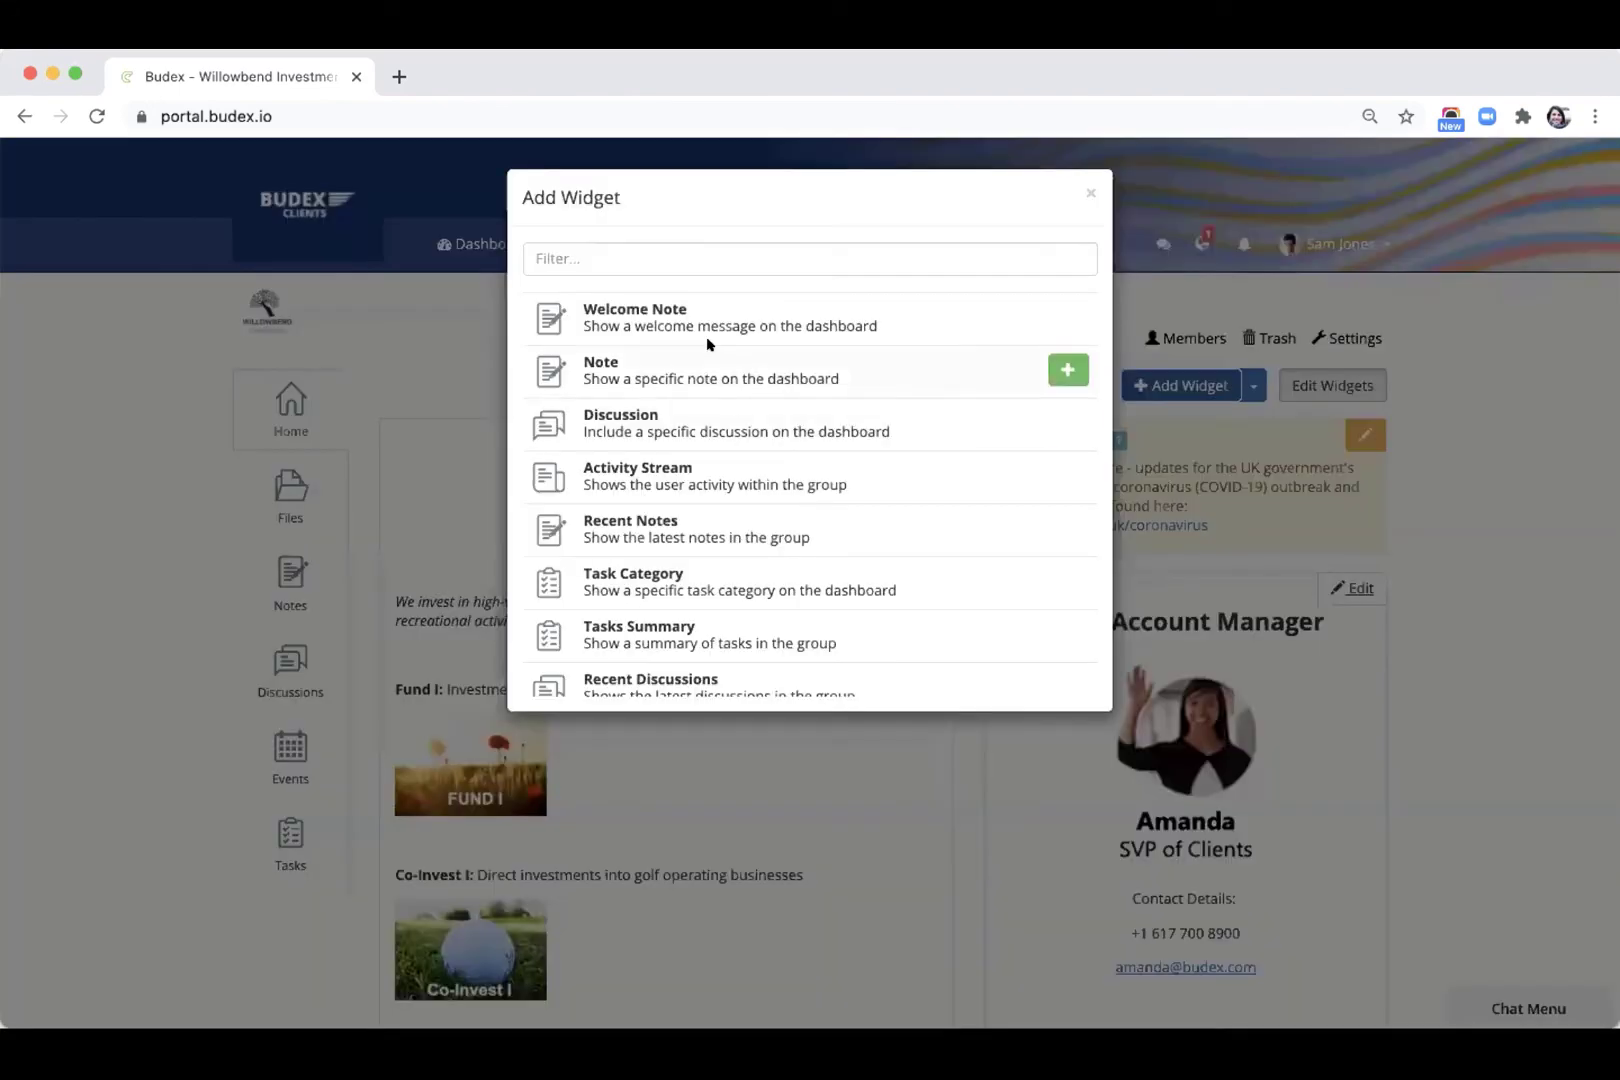
pyautogui.scroll(-1, 707, 618)
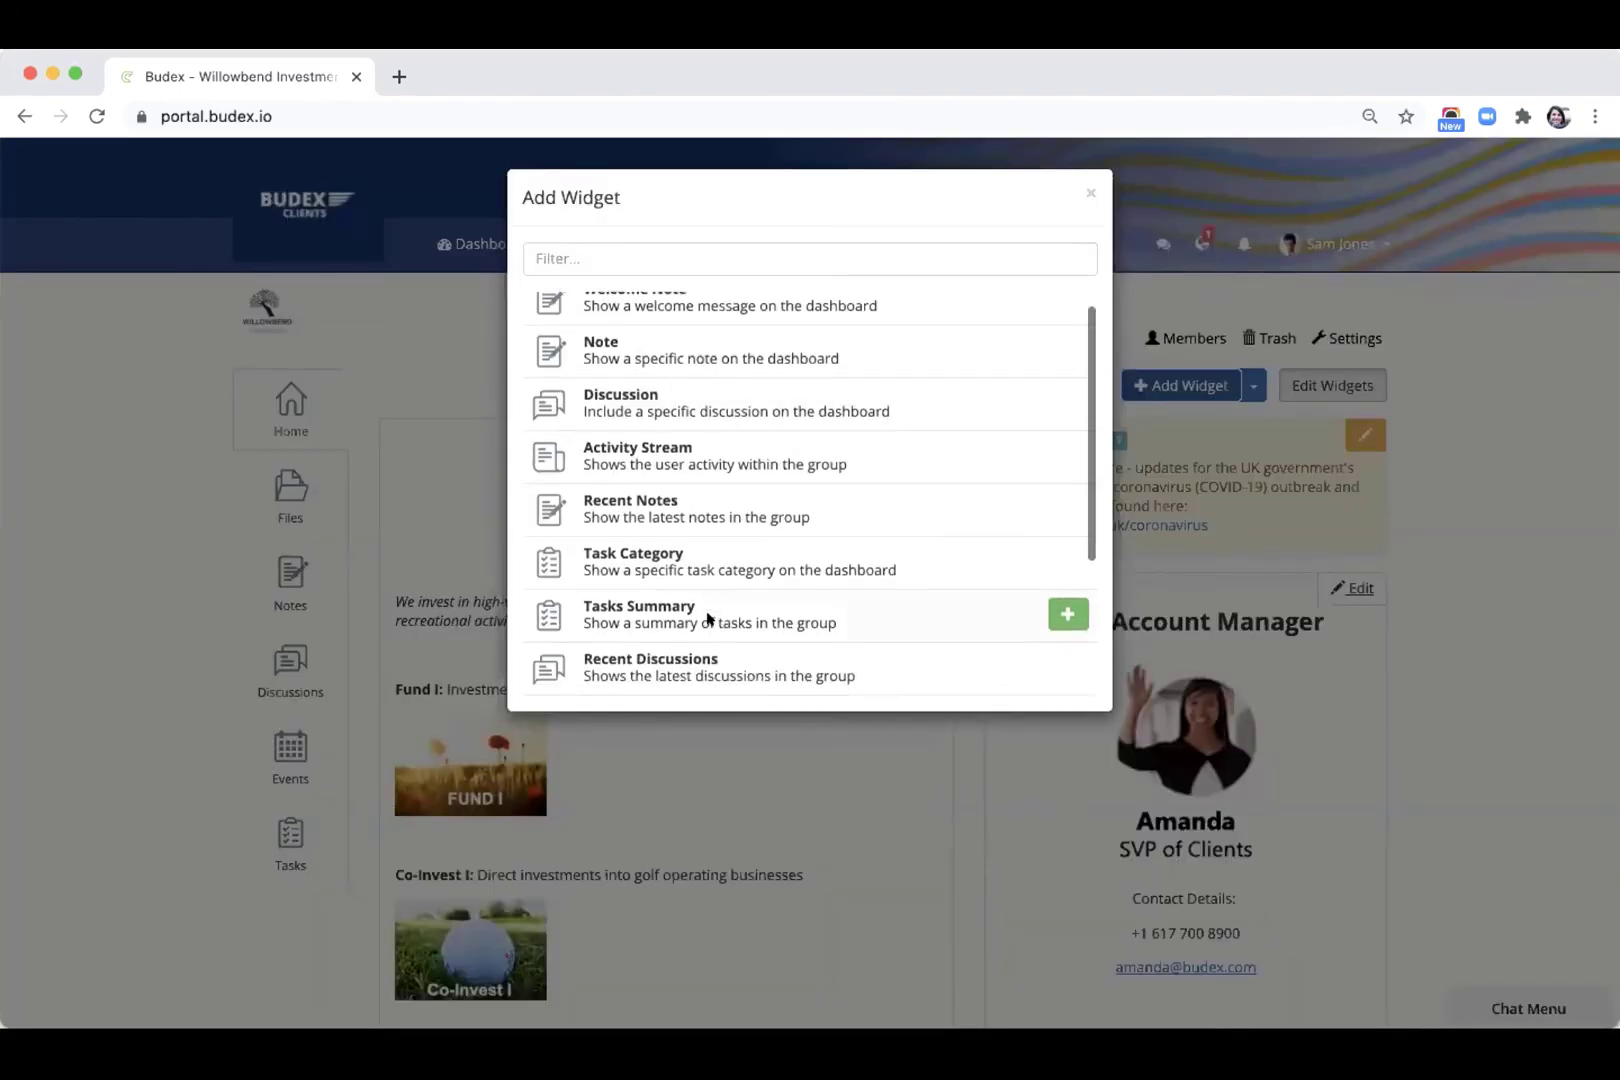
pyautogui.scroll(-2, 707, 618)
pyautogui.scroll(4, 707, 618)
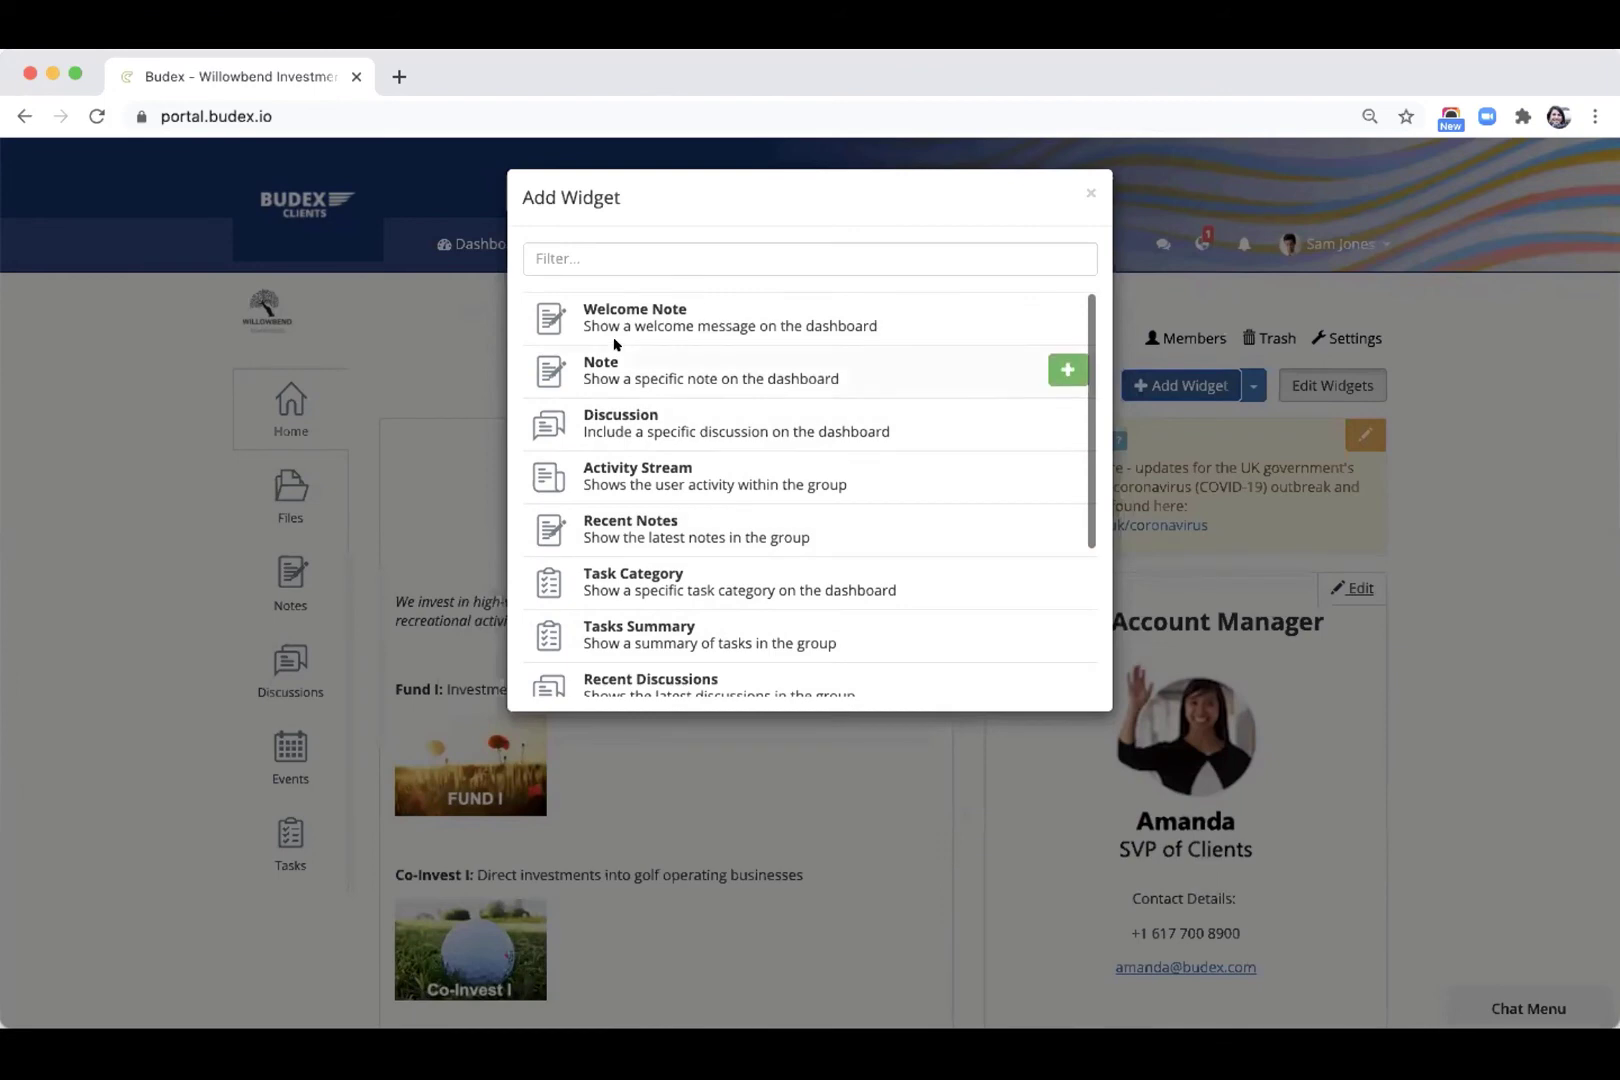
pyautogui.click(1050, 356)
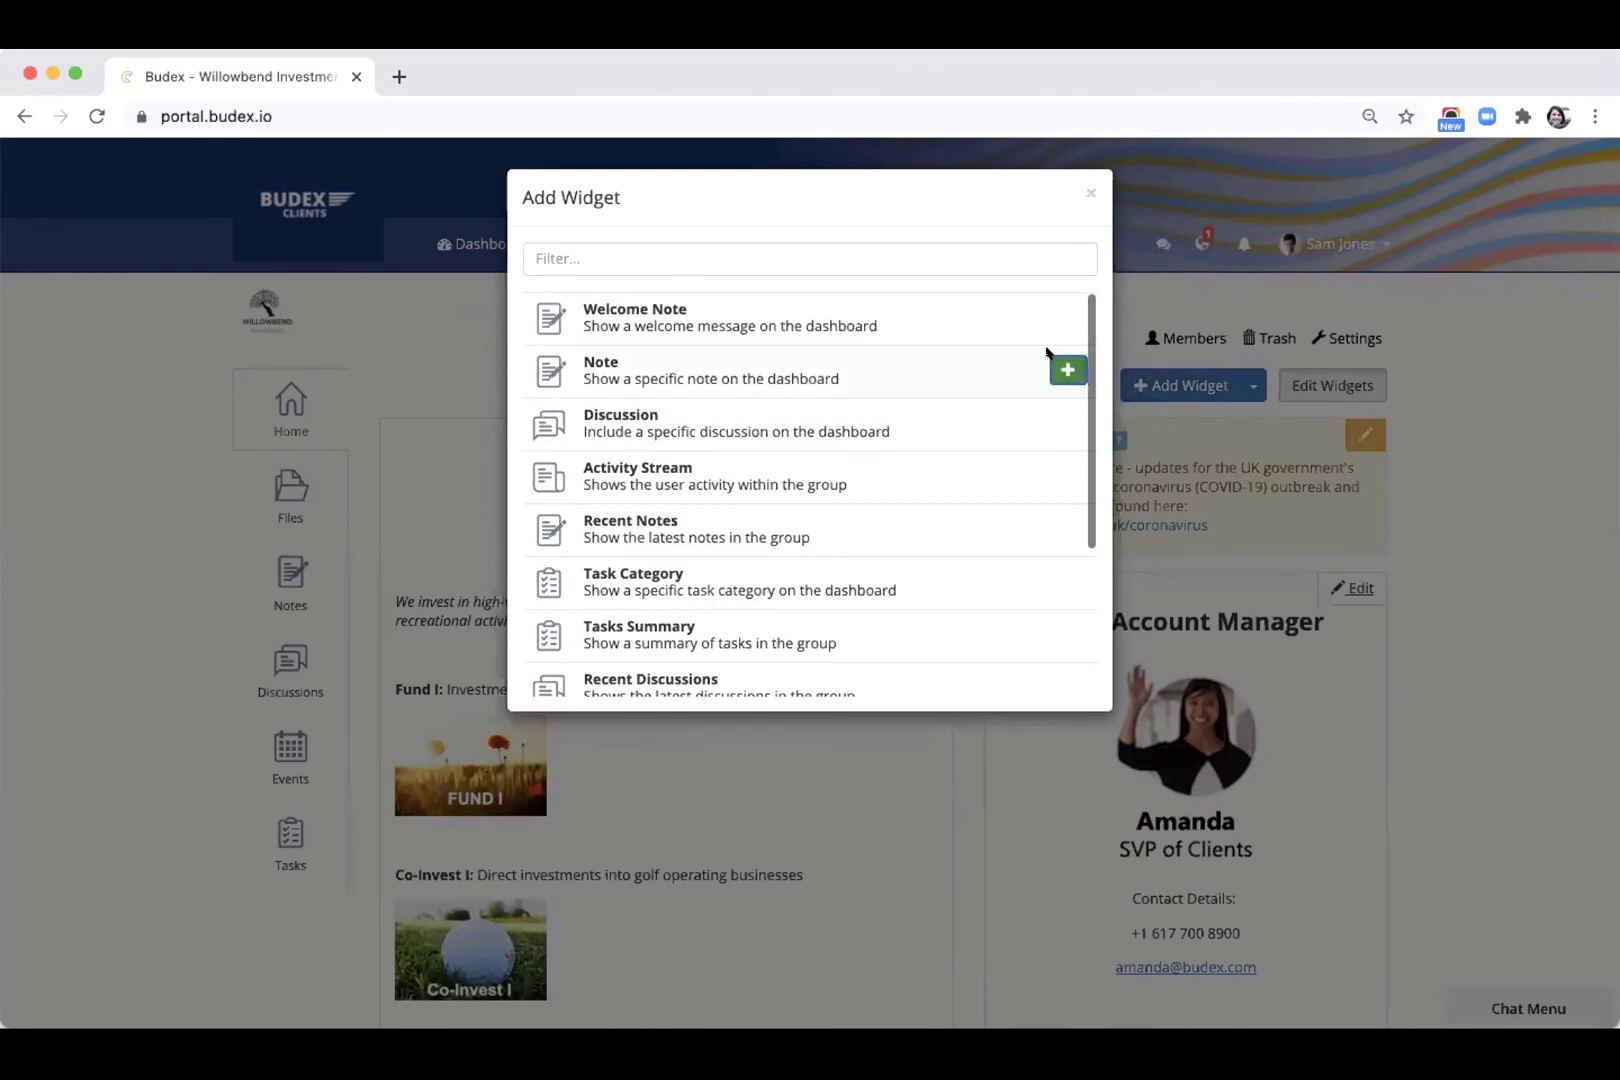
# Step: Configure the new Note widget to show Summer Party 2020 RSVP (Jotform Example), filtering the notes by "summ"
pyautogui.click(710, 452)
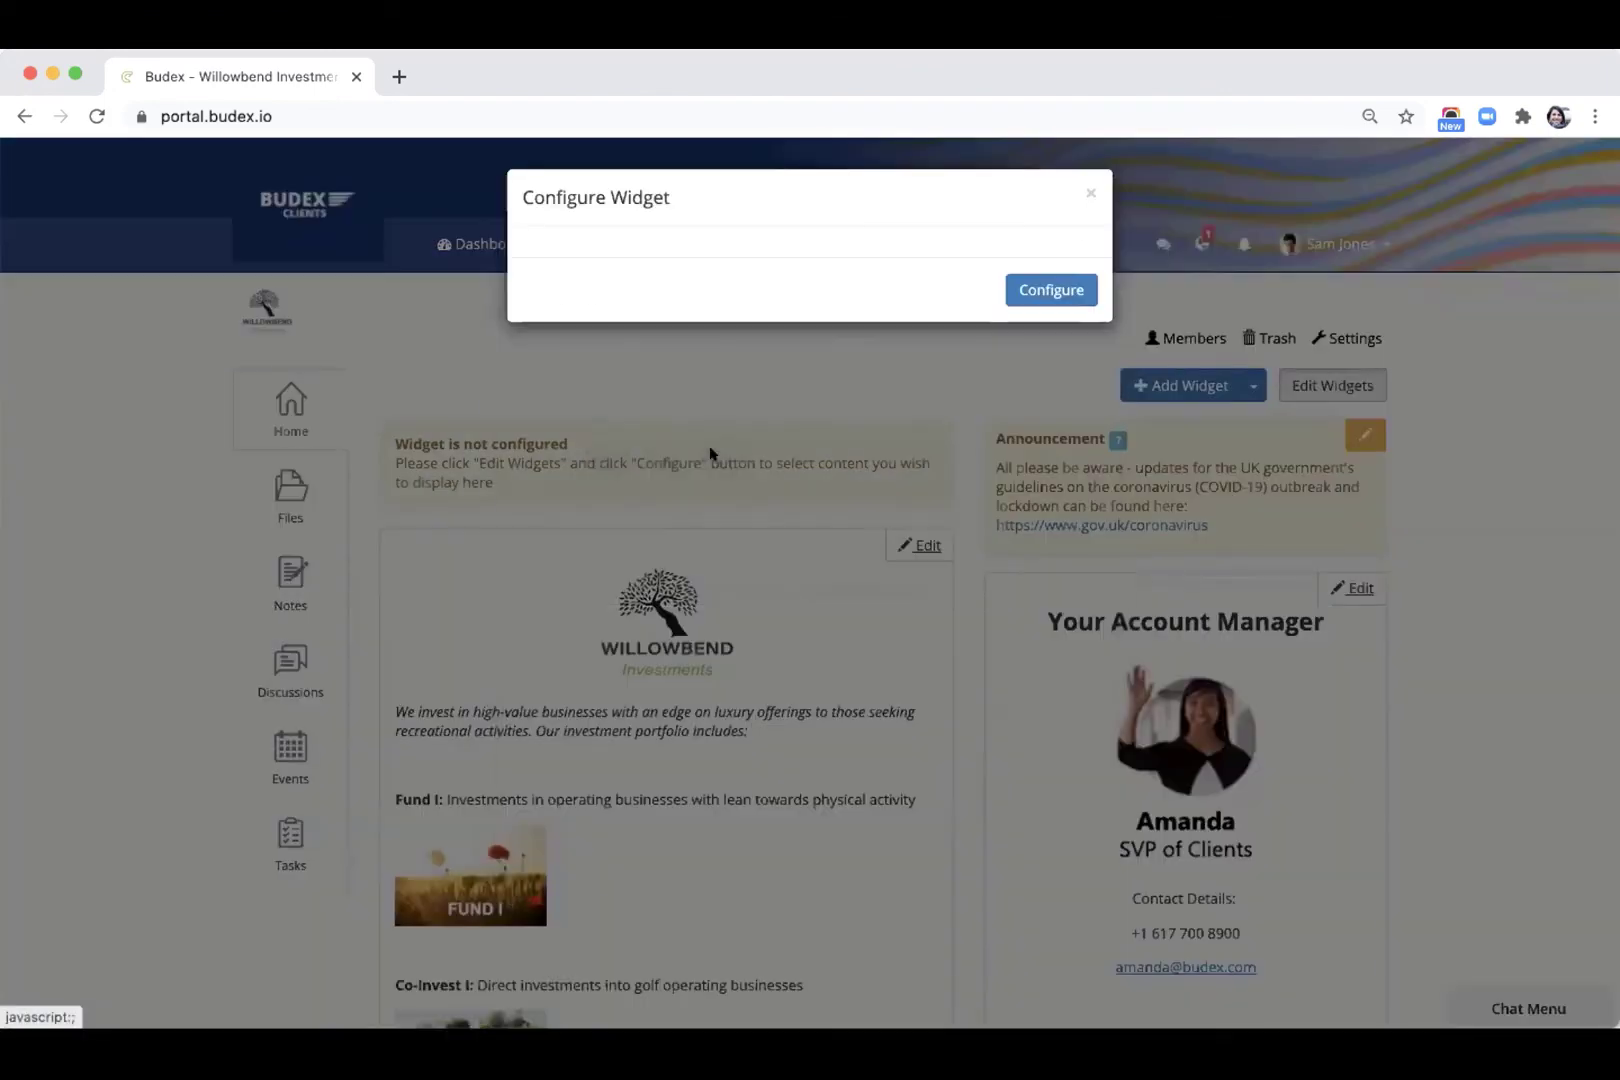
pyautogui.click(695, 243)
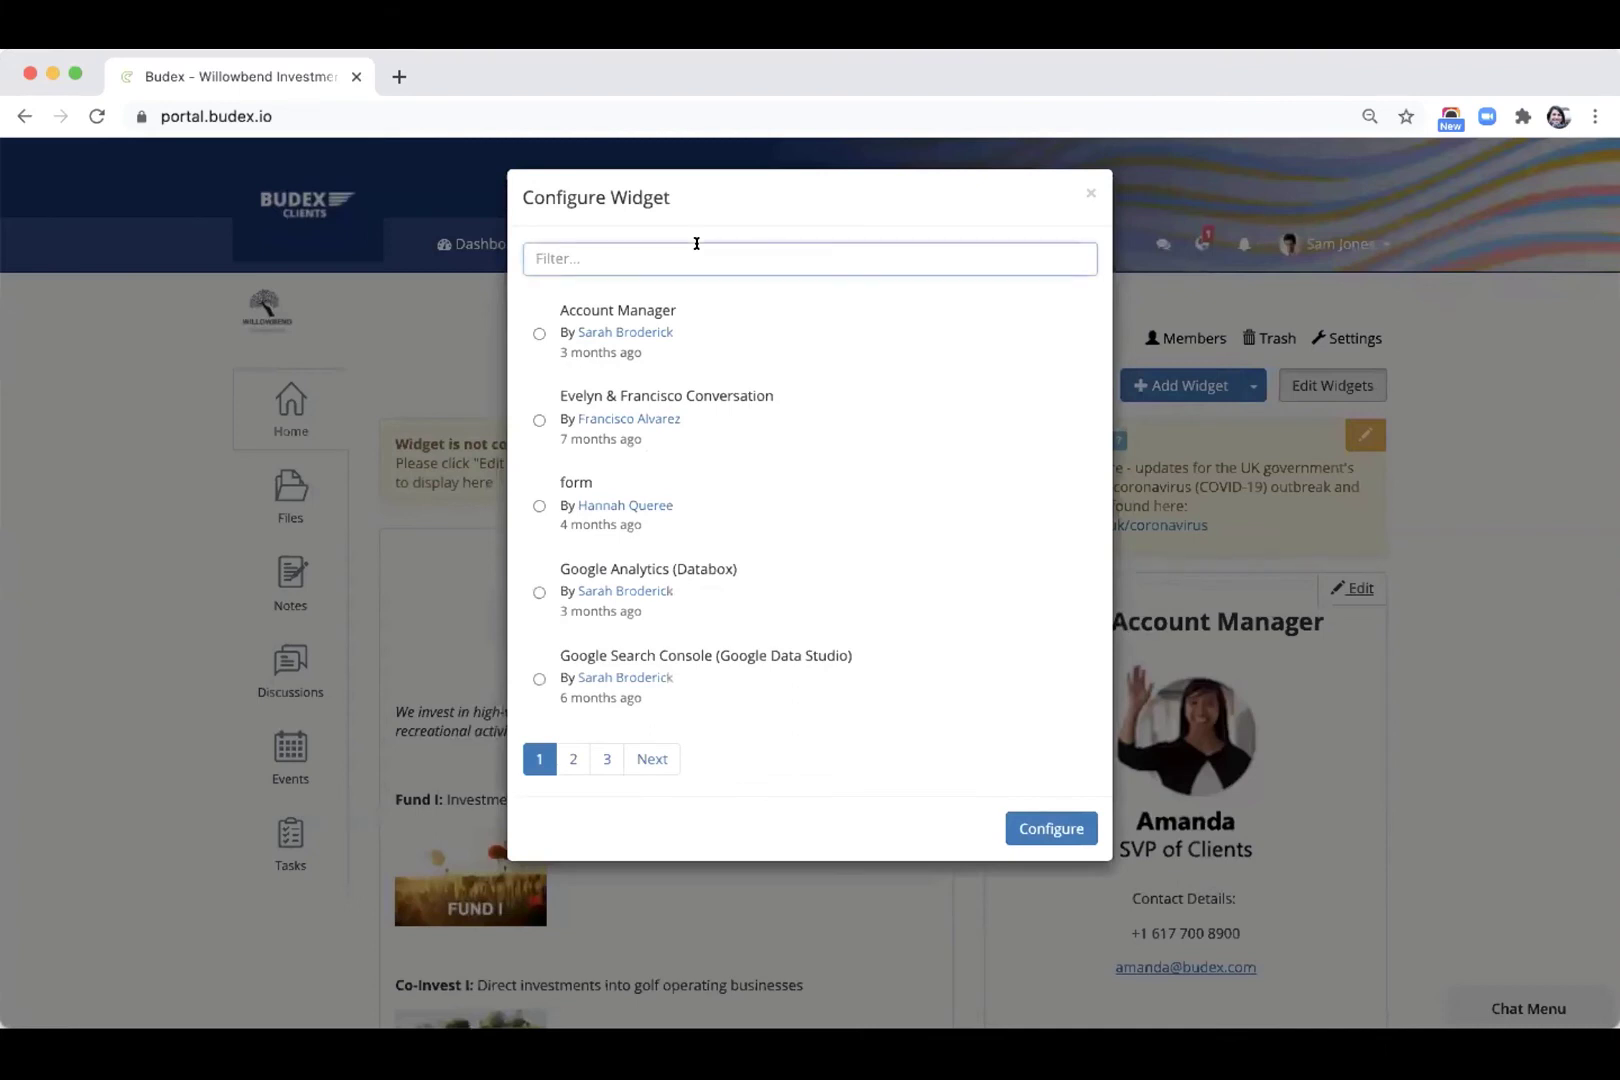
pyautogui.write('summ')
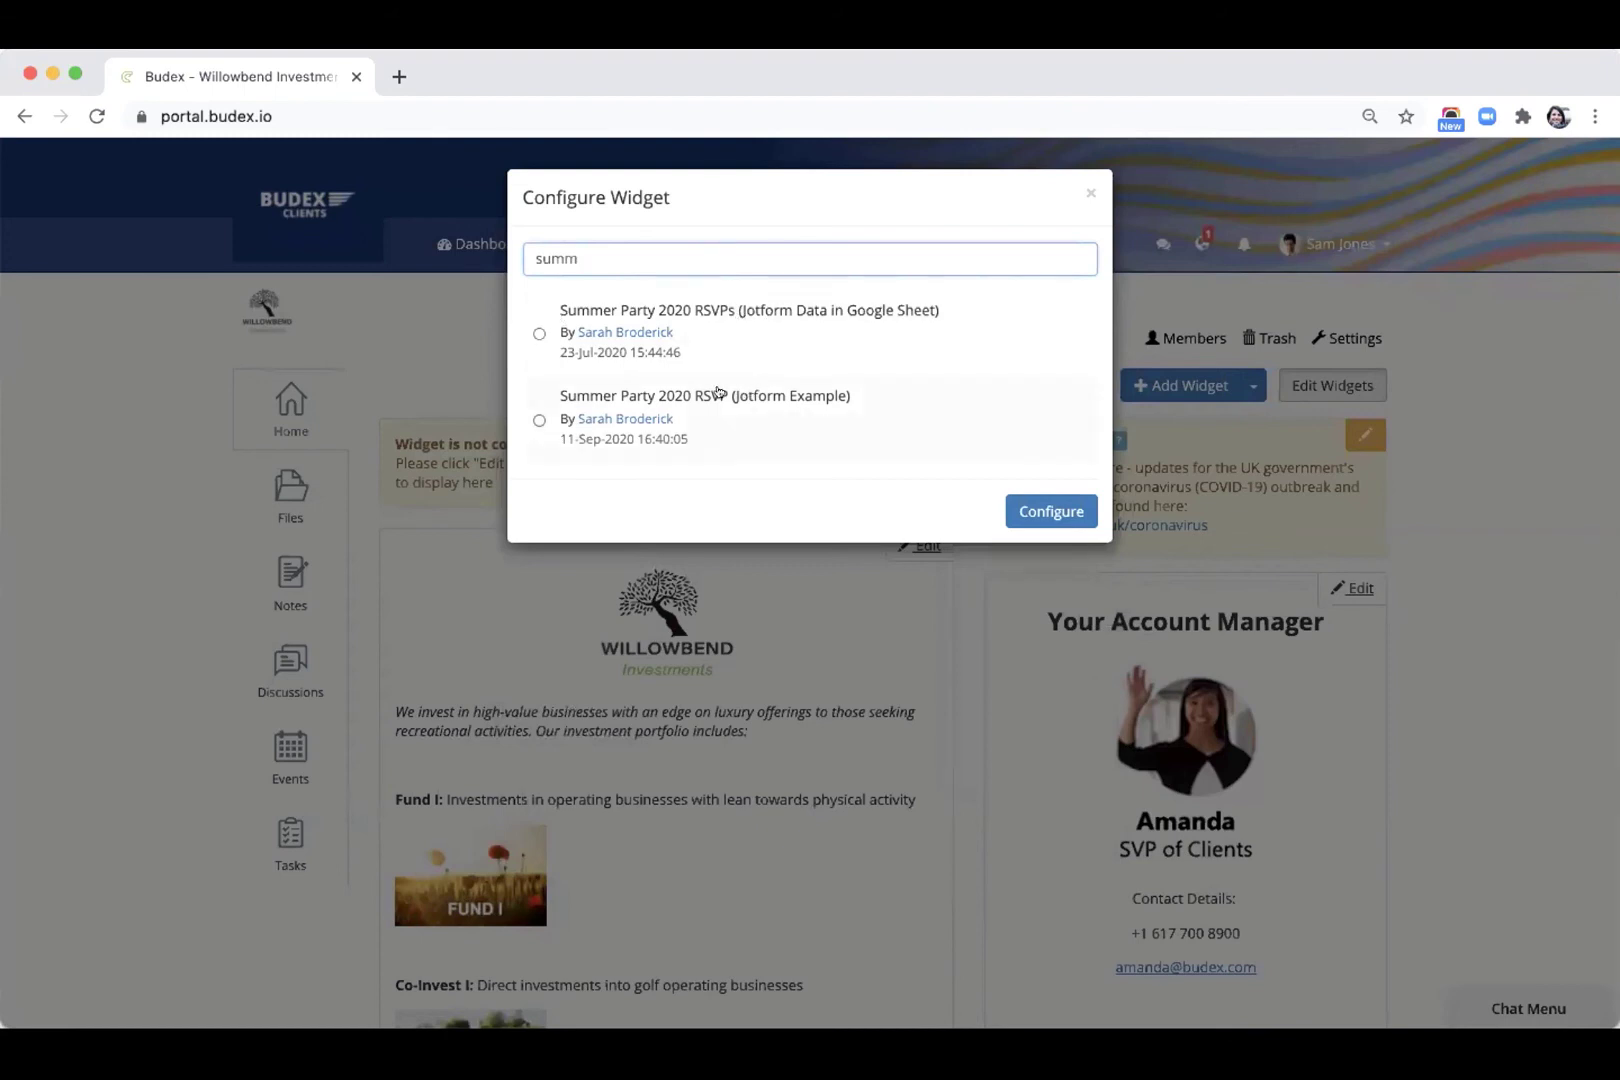
pyautogui.click(539, 420)
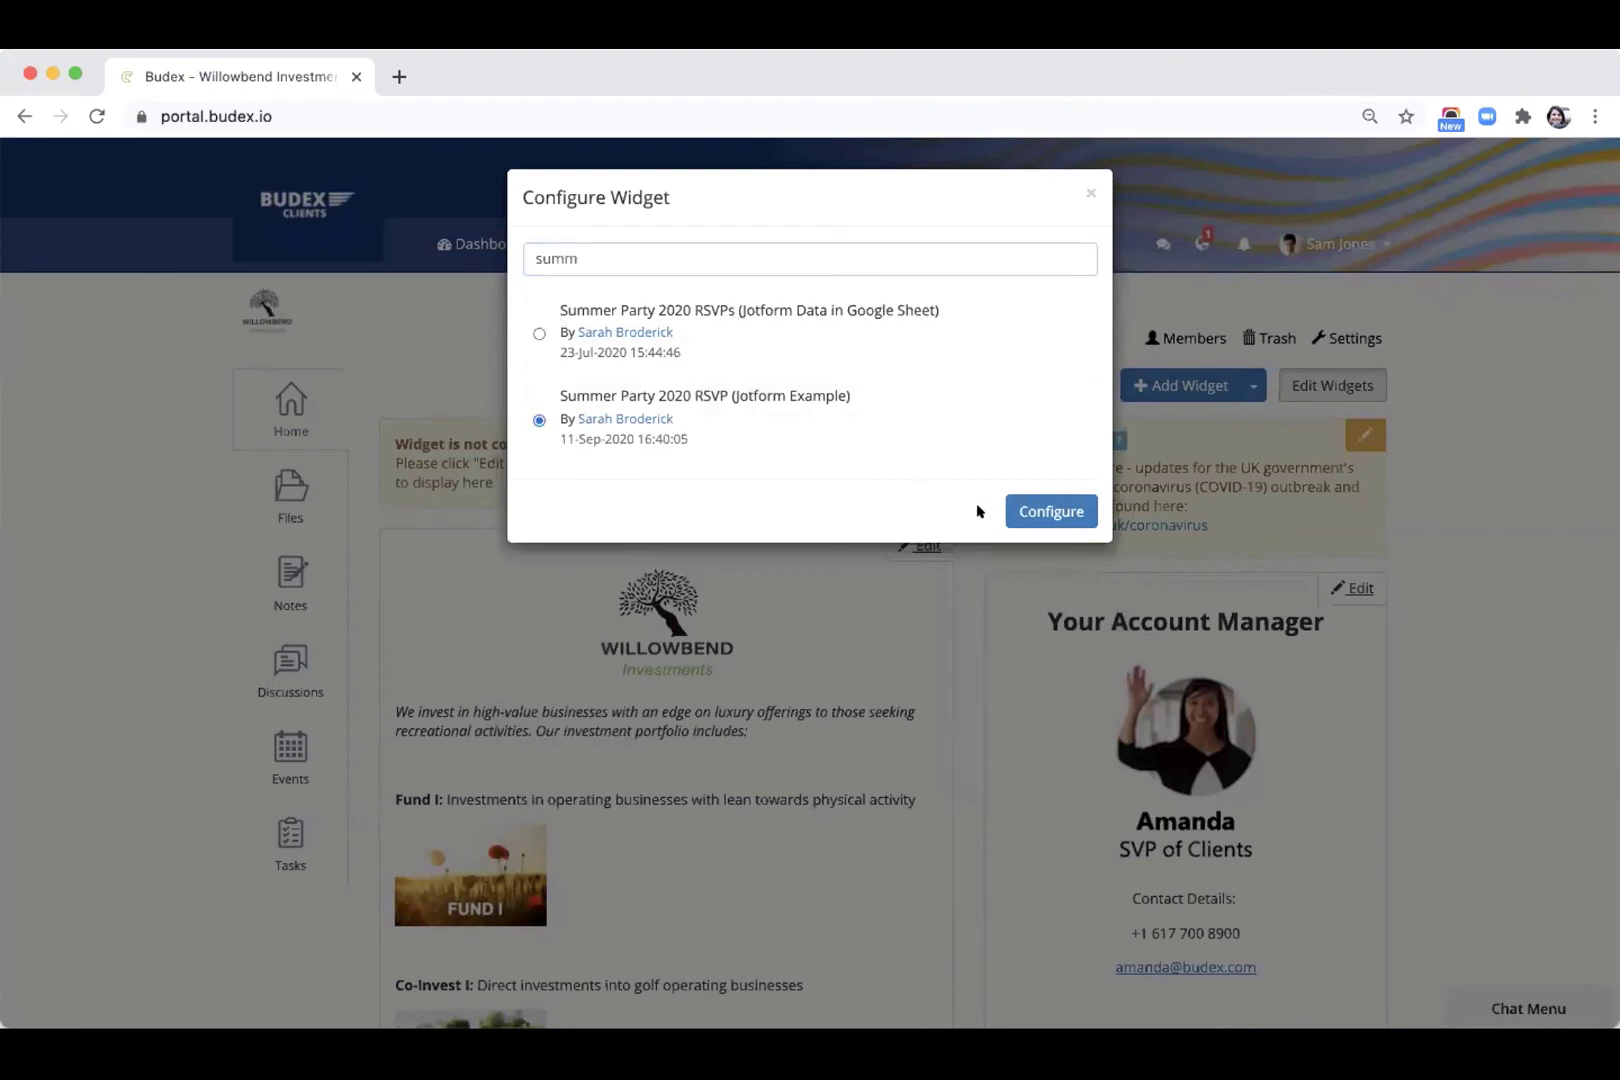
pyautogui.click(1013, 508)
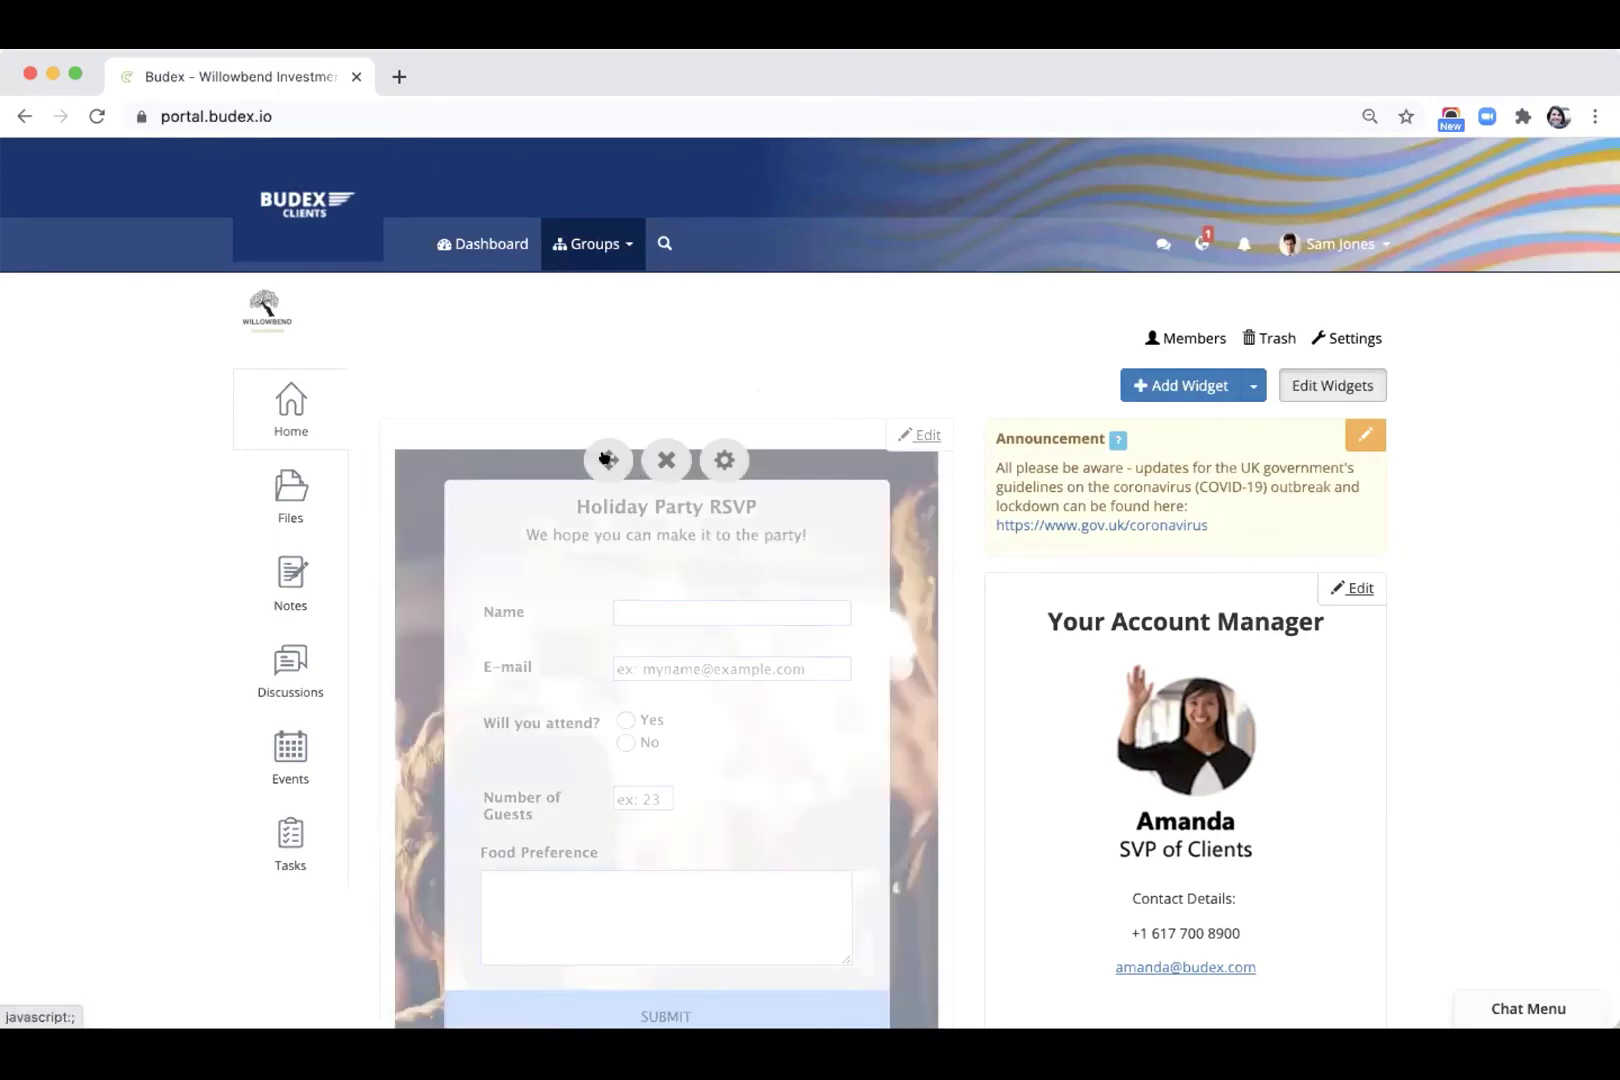
# Step: Move the Holiday Party RSVP widget into the narrower column below the announcement and finish widget editing
pyautogui.moveTo(598, 456); pyautogui.dragTo(1068, 608)
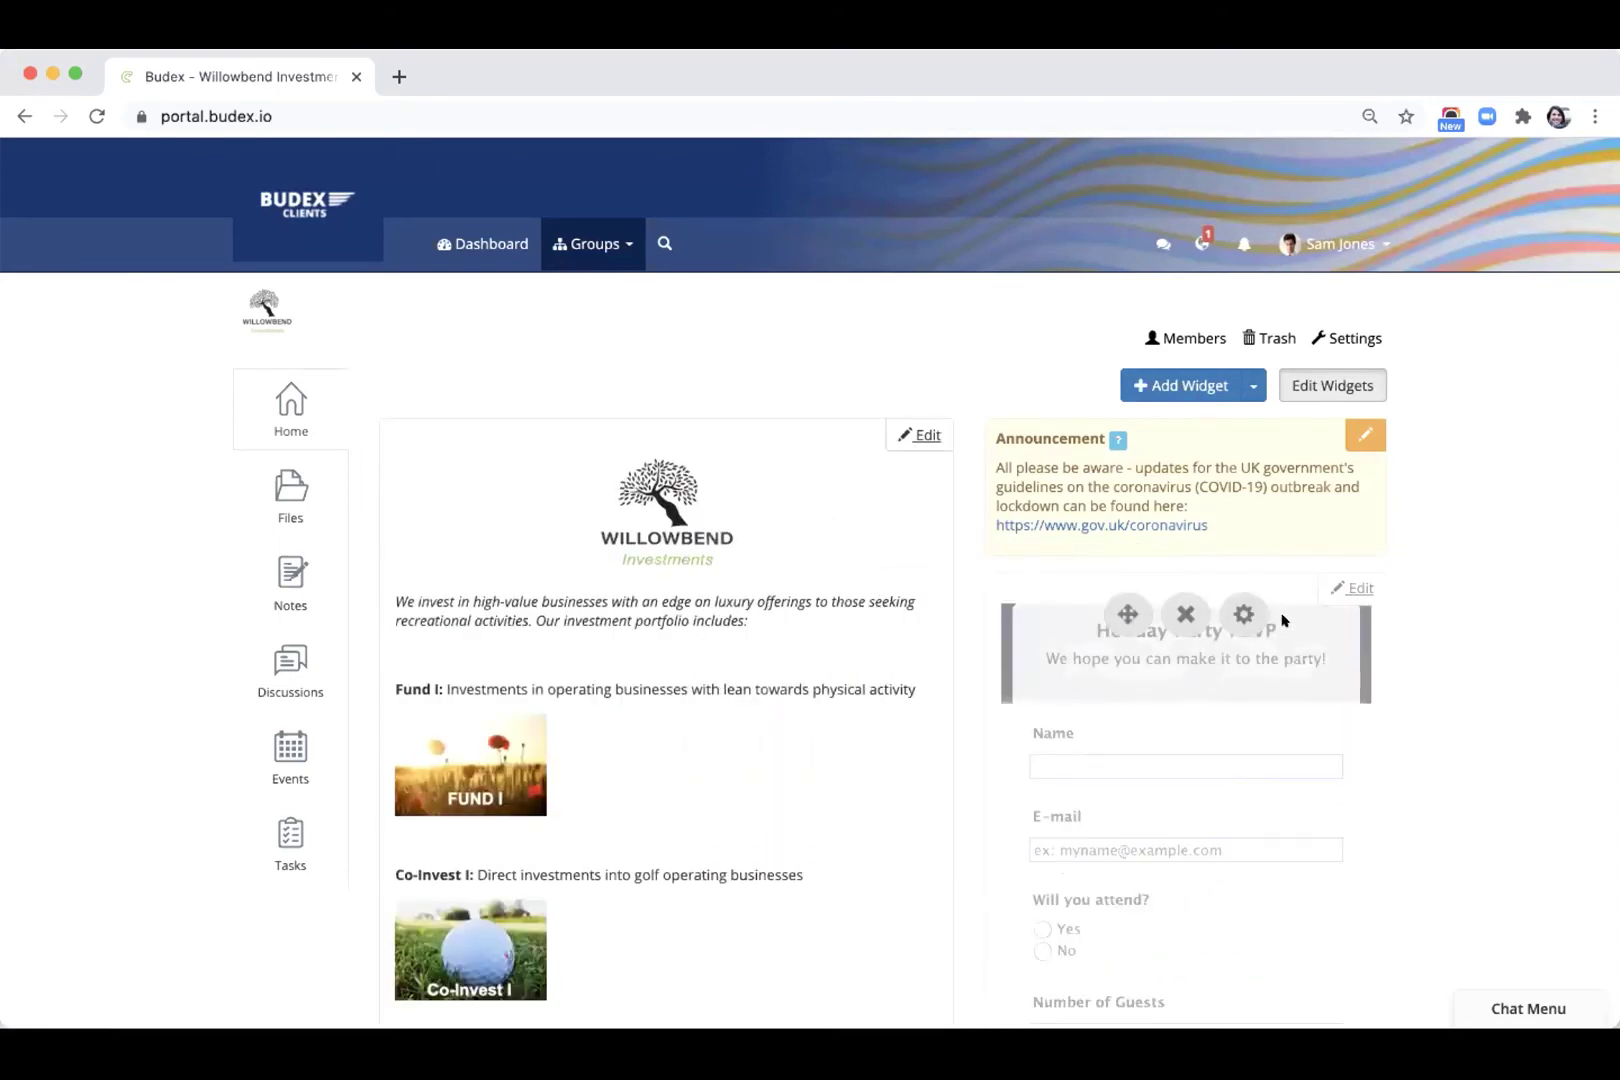
pyautogui.scroll(-2, 1284, 618)
pyautogui.click(1318, 258)
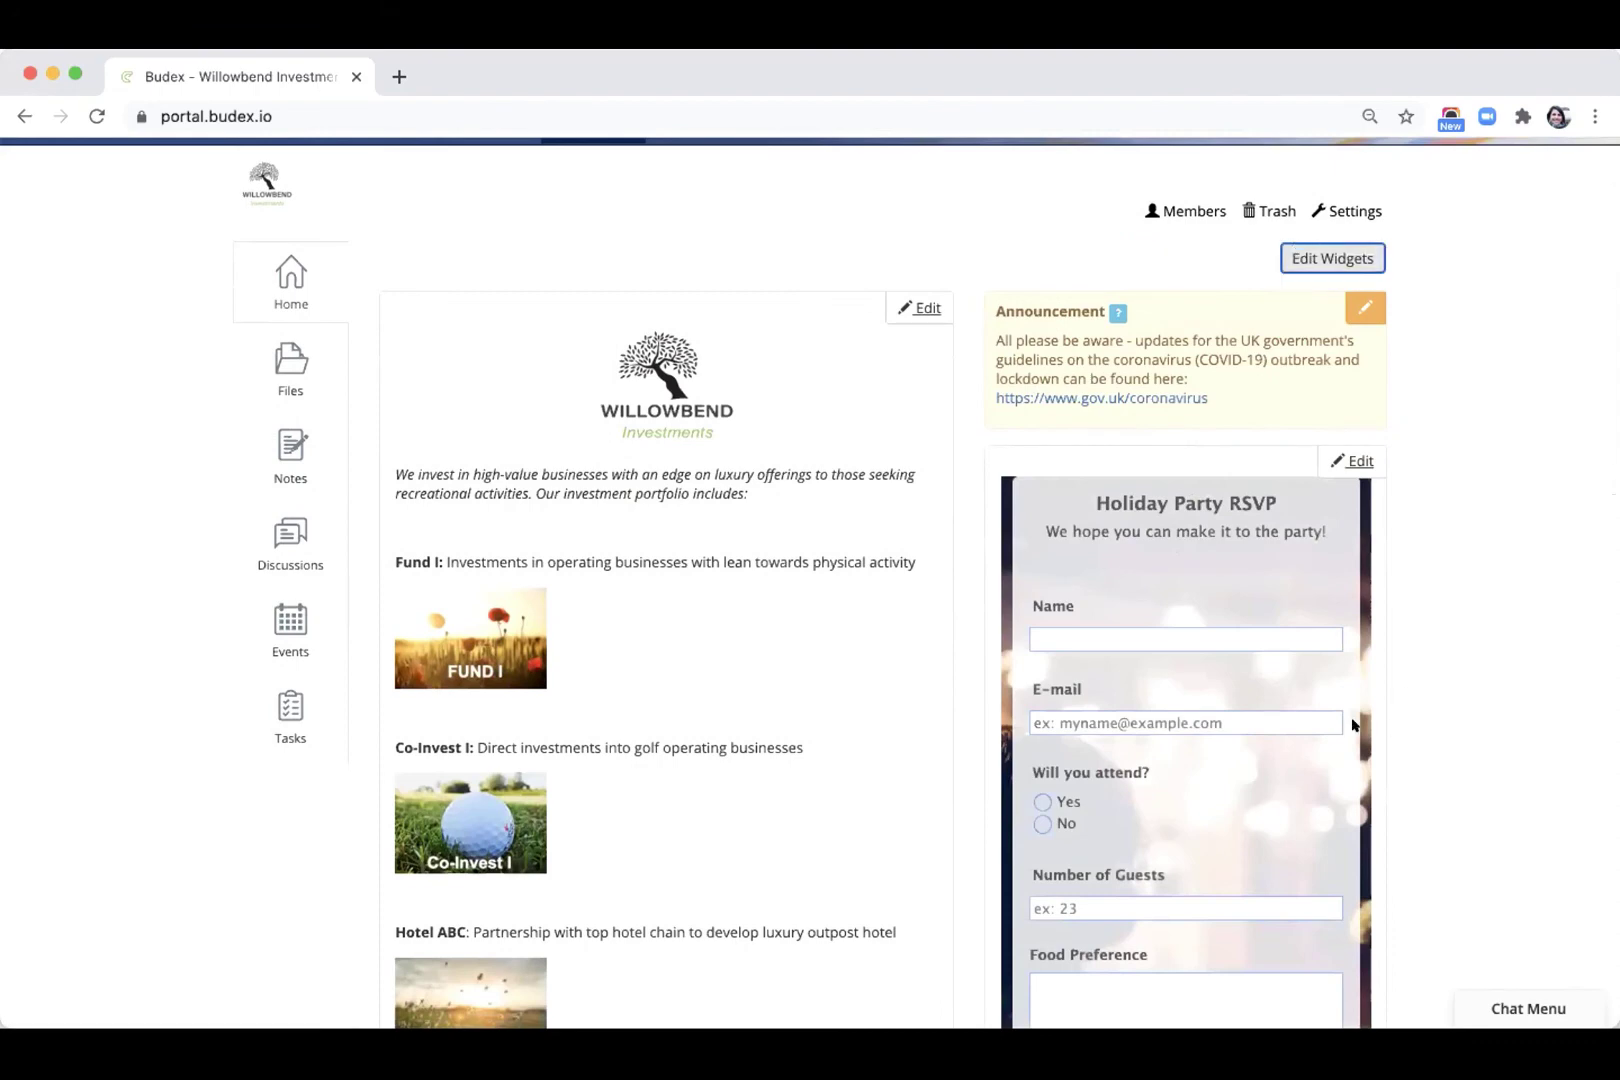
# Step: Re-enable widget editing, remove the Holiday Party RSVP widget from the group home page and finish editing
pyautogui.scroll(2, 1265, 487)
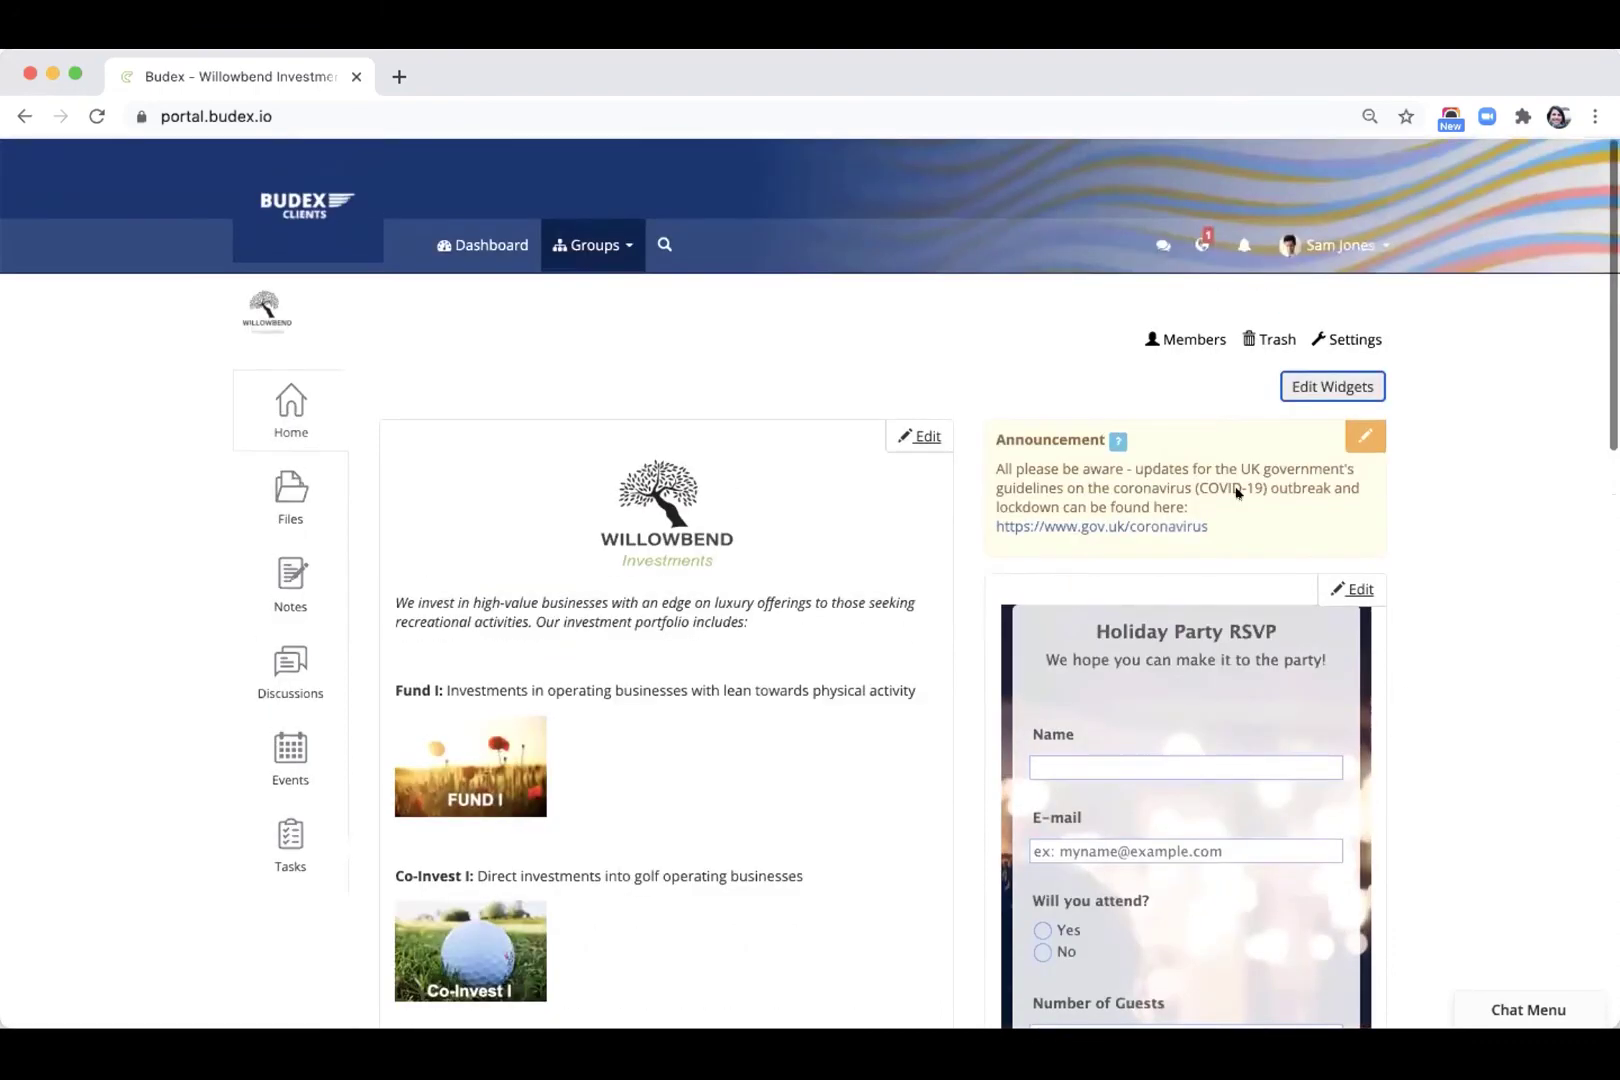
pyautogui.click(1325, 388)
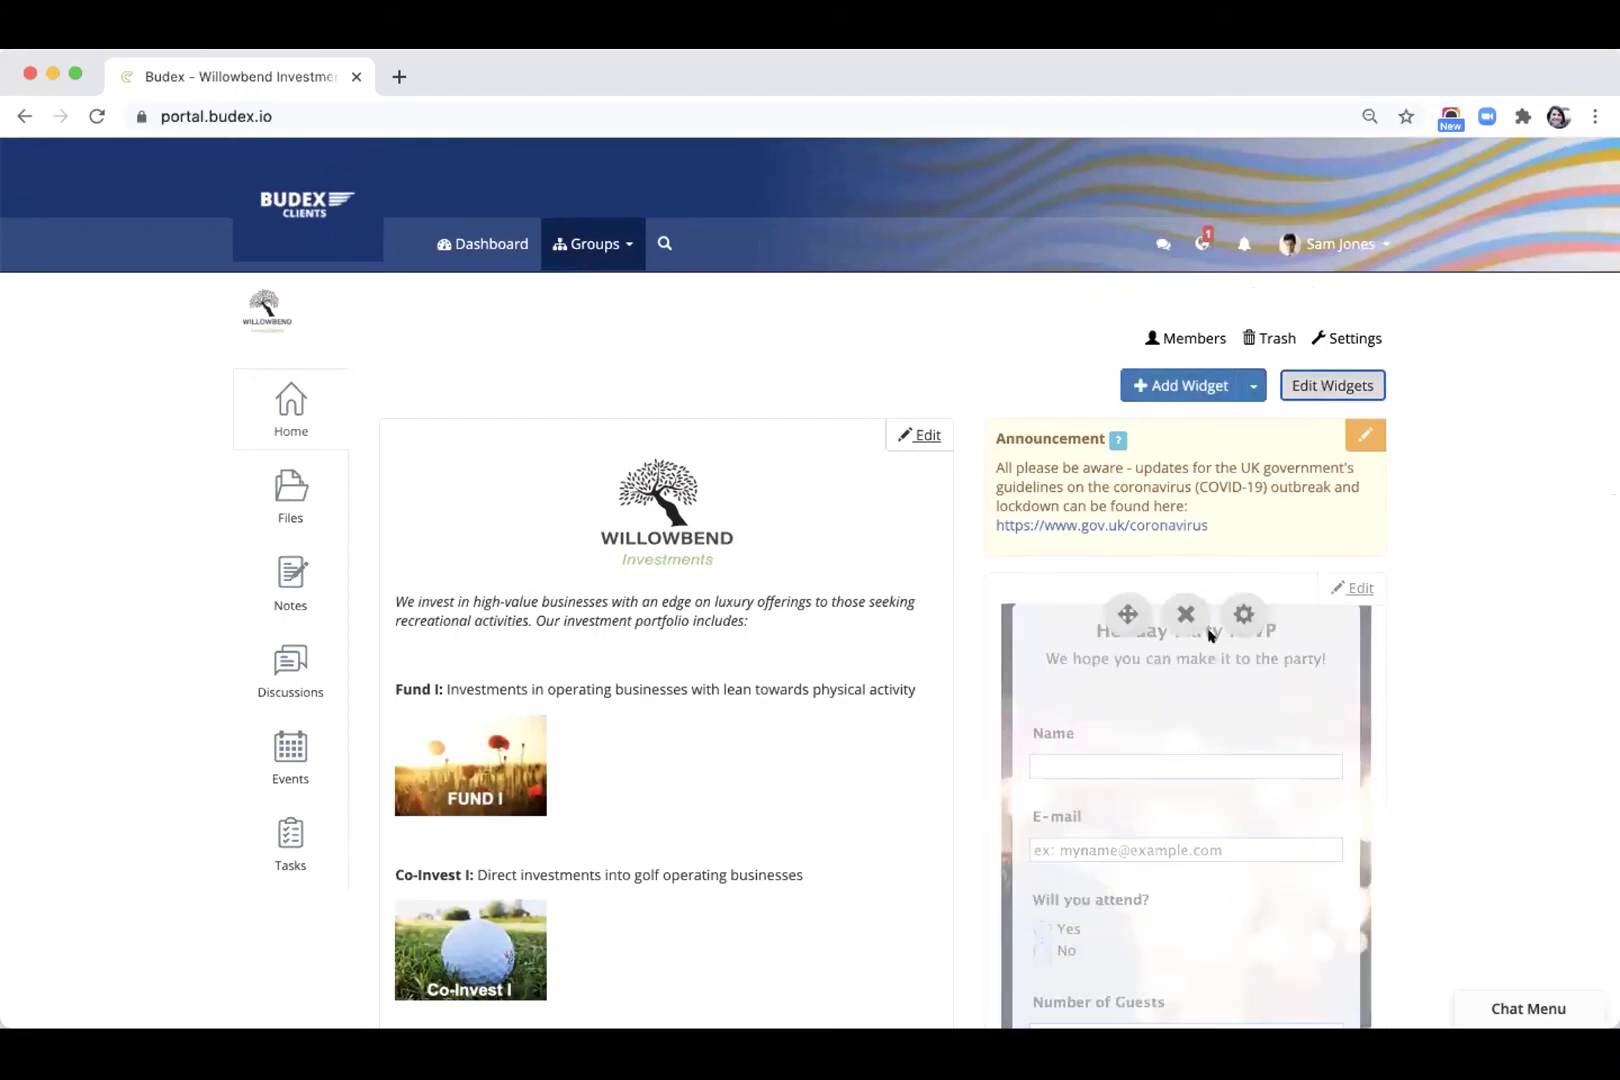
pyautogui.click(1173, 617)
pyautogui.click(1325, 386)
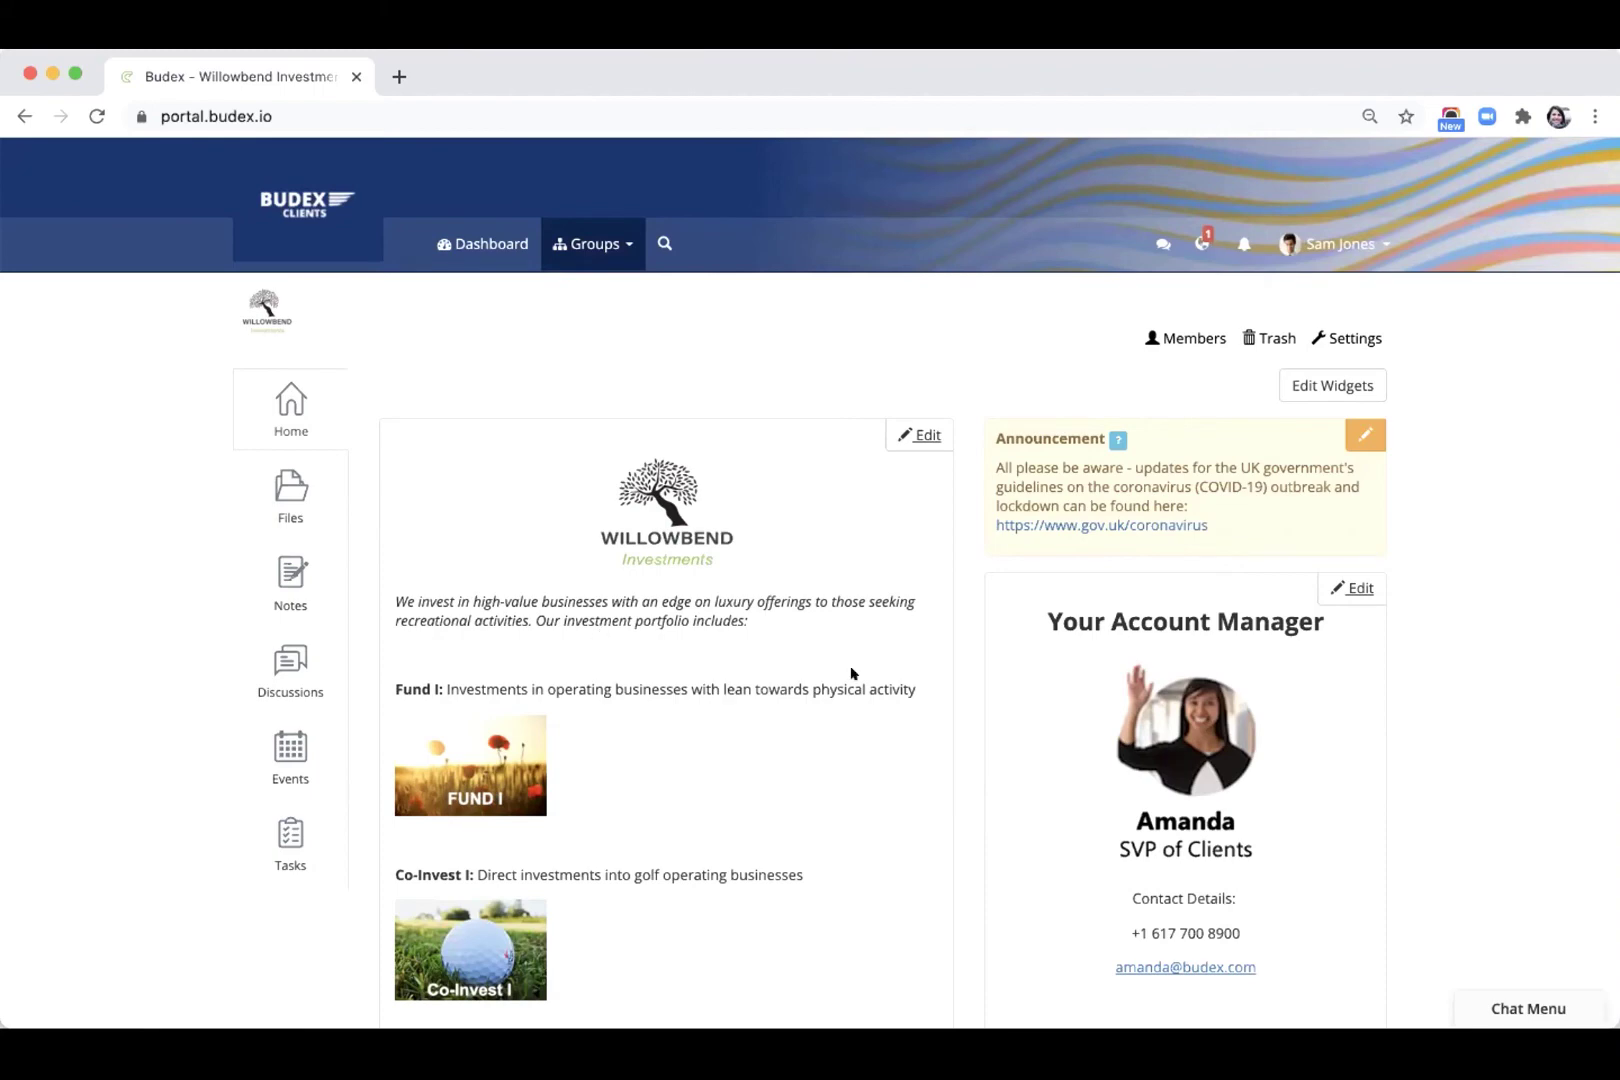
# Step: Look over the widgets on the group home page and open the Willowbend Investments group settings
pyautogui.scroll(-4, 853, 674)
pyautogui.scroll(-10, 800, 688)
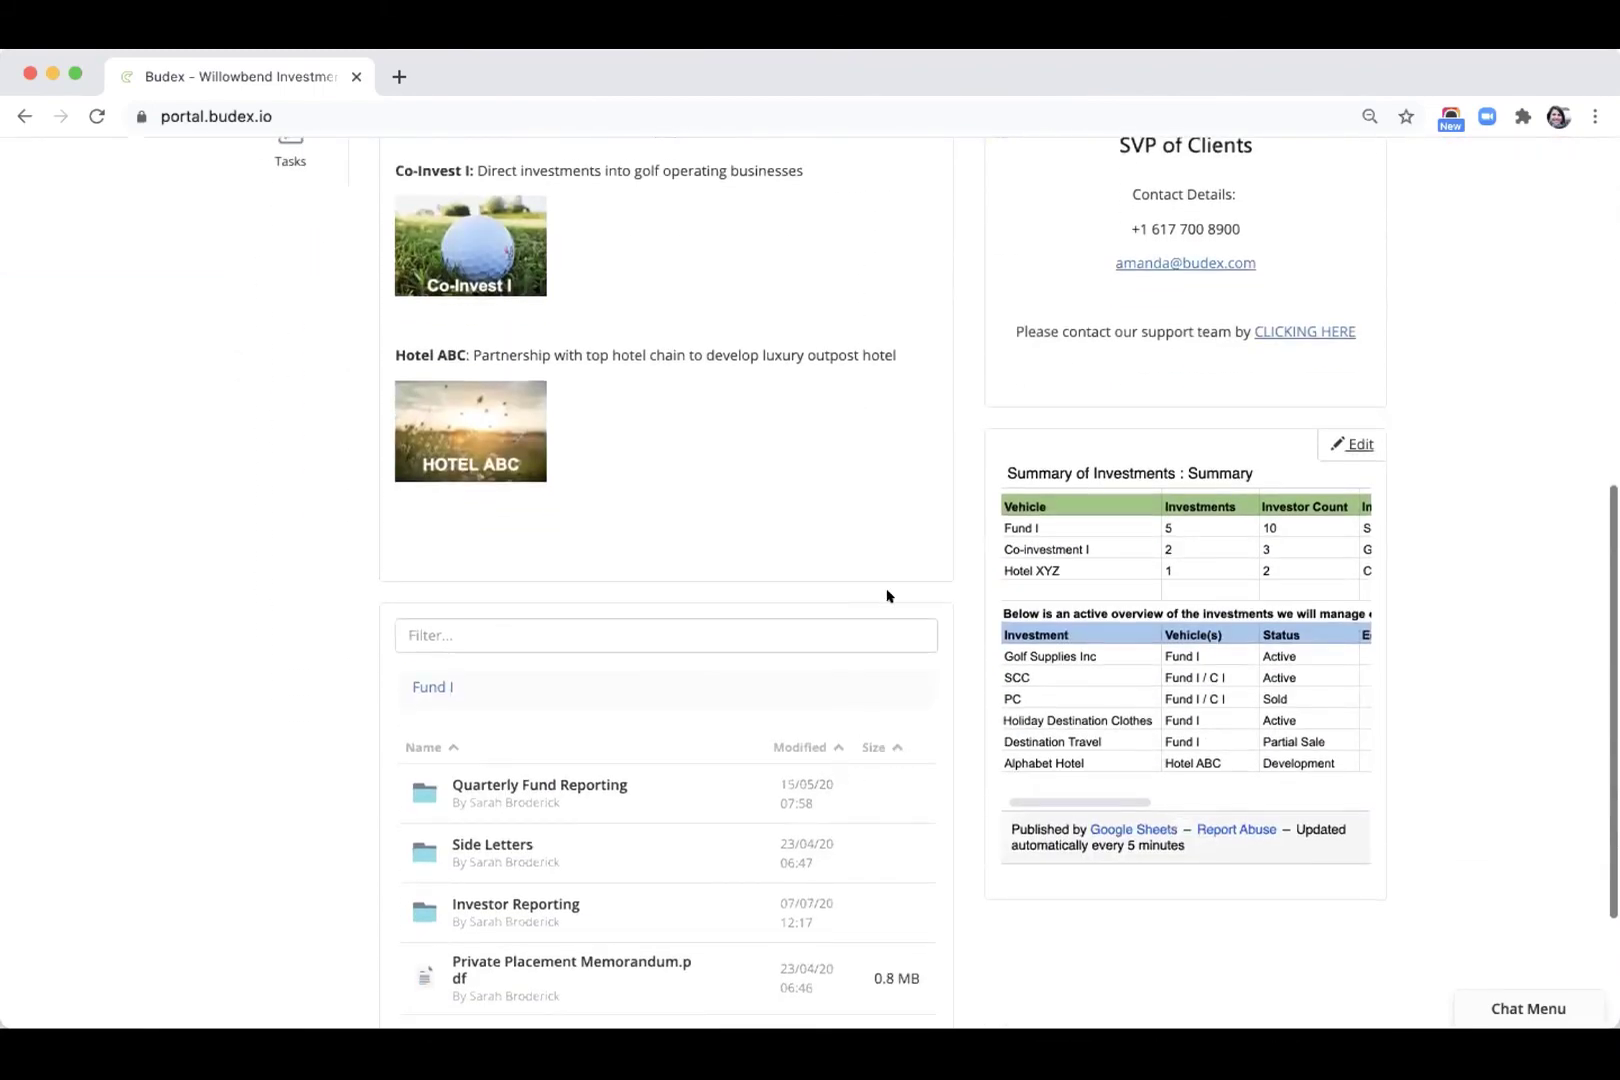
pyautogui.scroll(14, 897, 564)
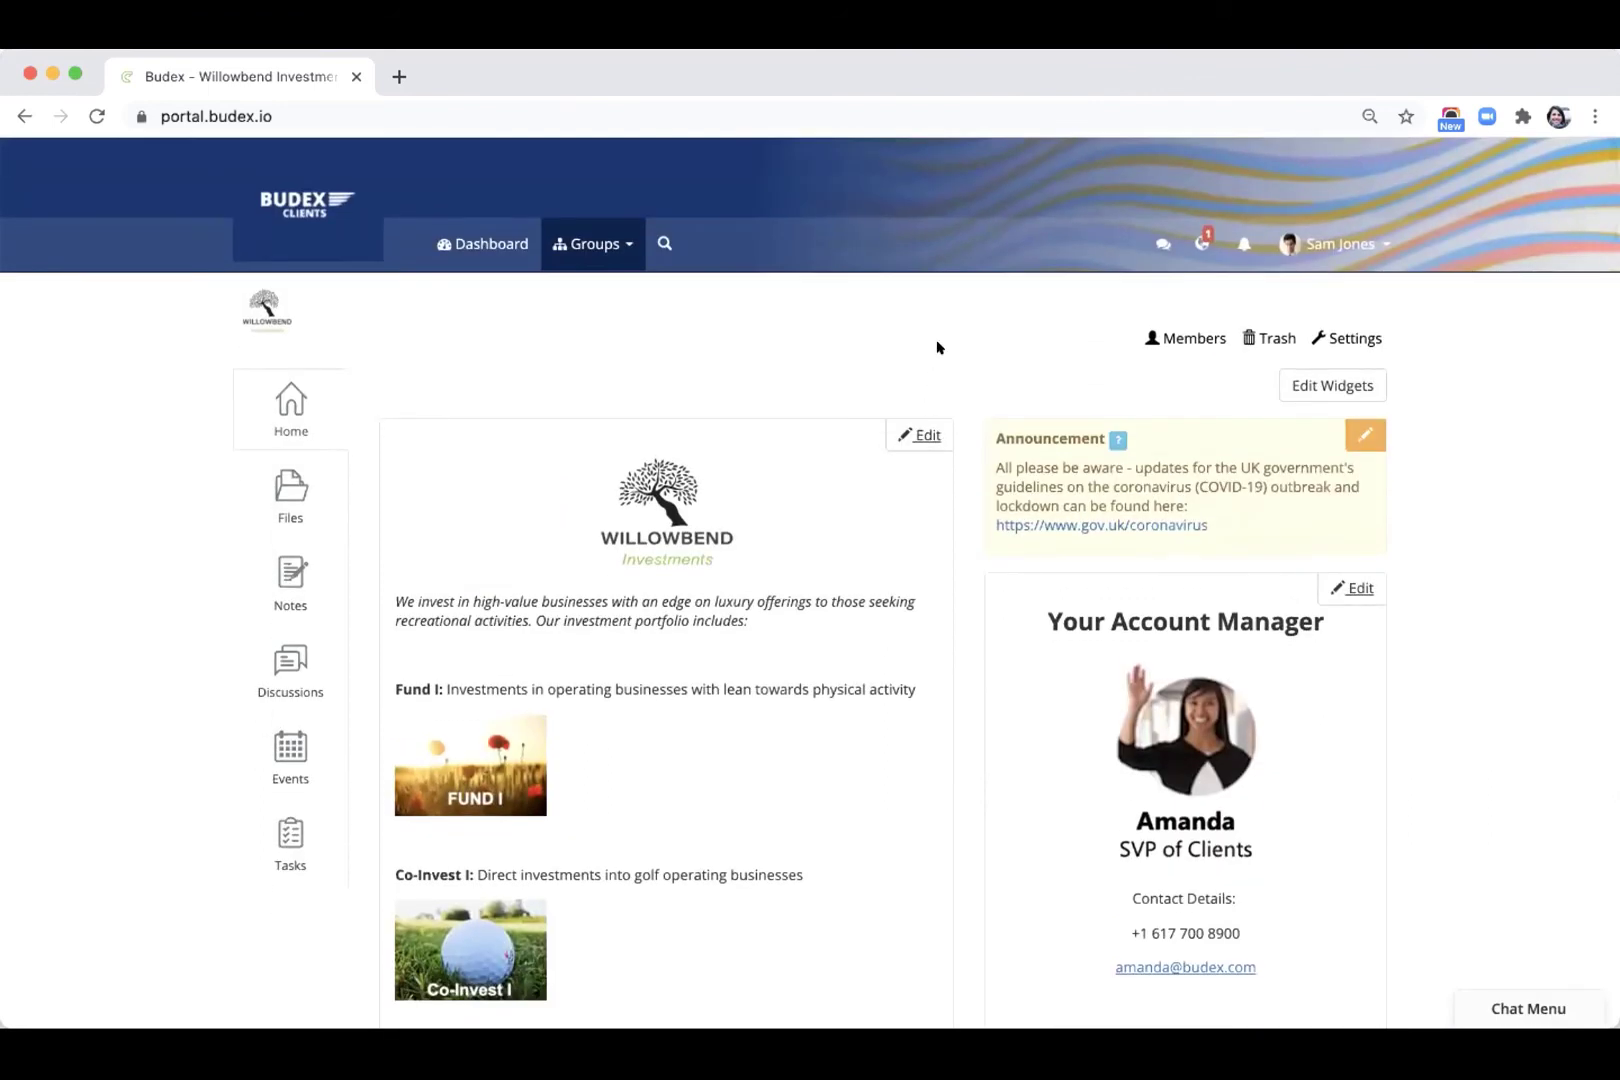
pyautogui.click(1323, 334)
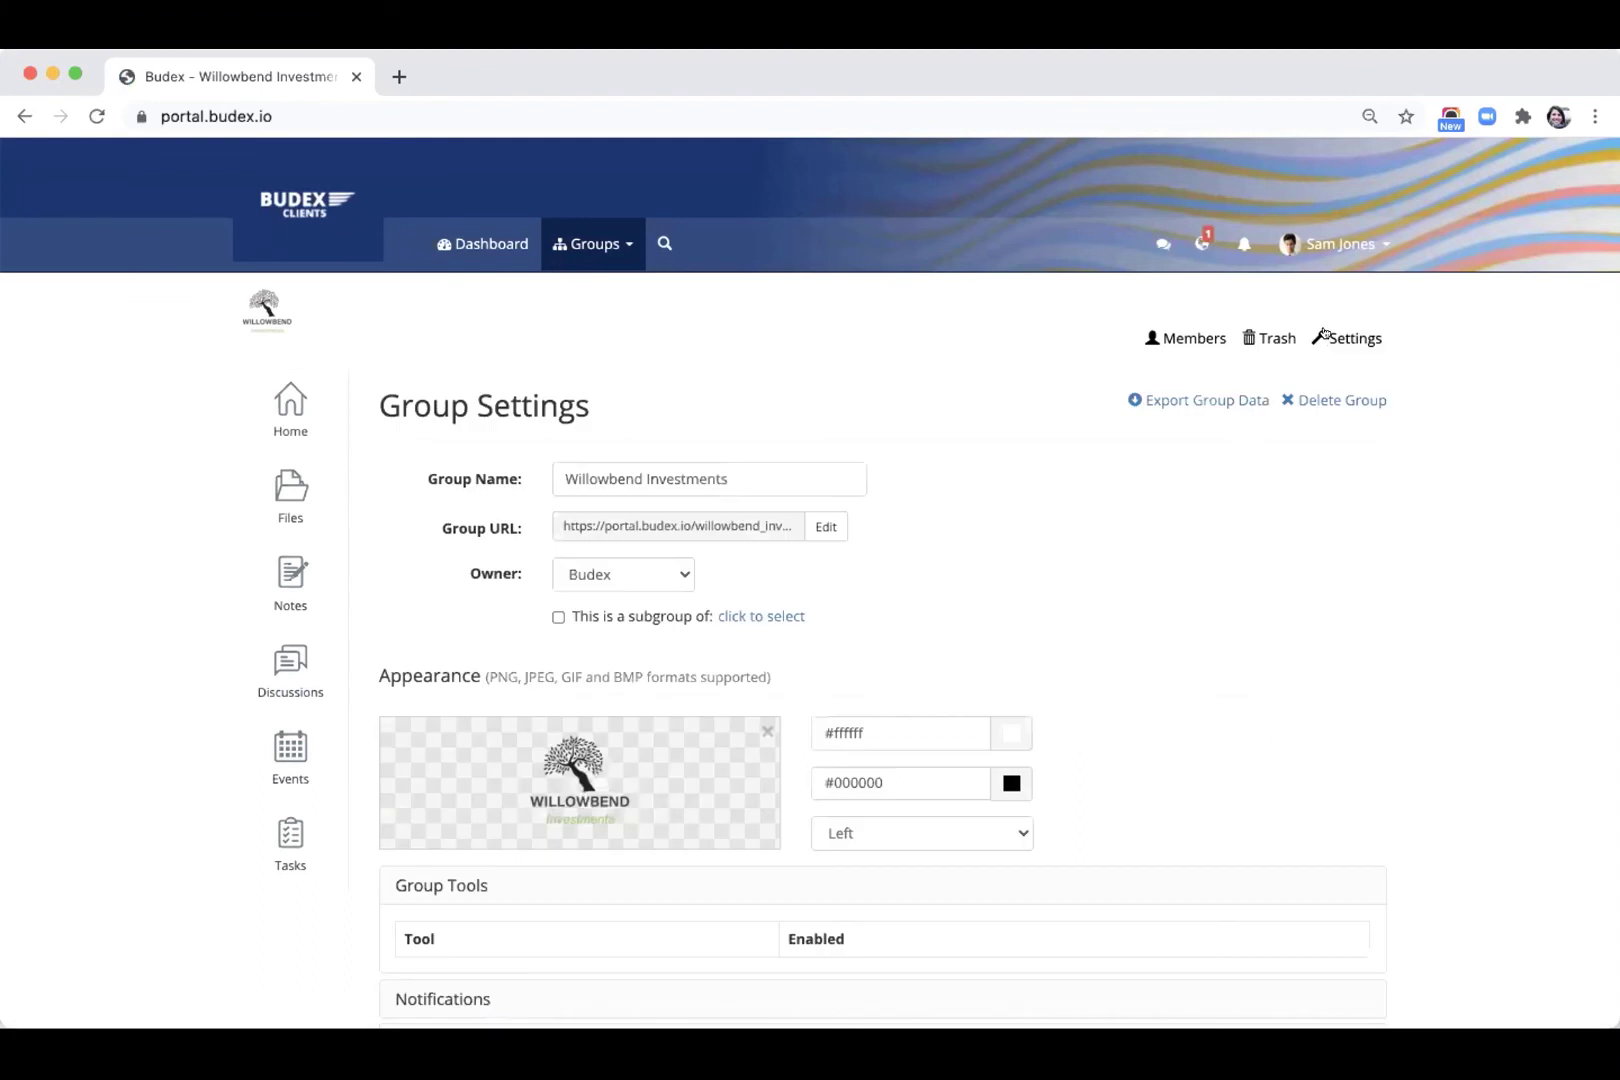
pyautogui.scroll(-1, 1464, 587)
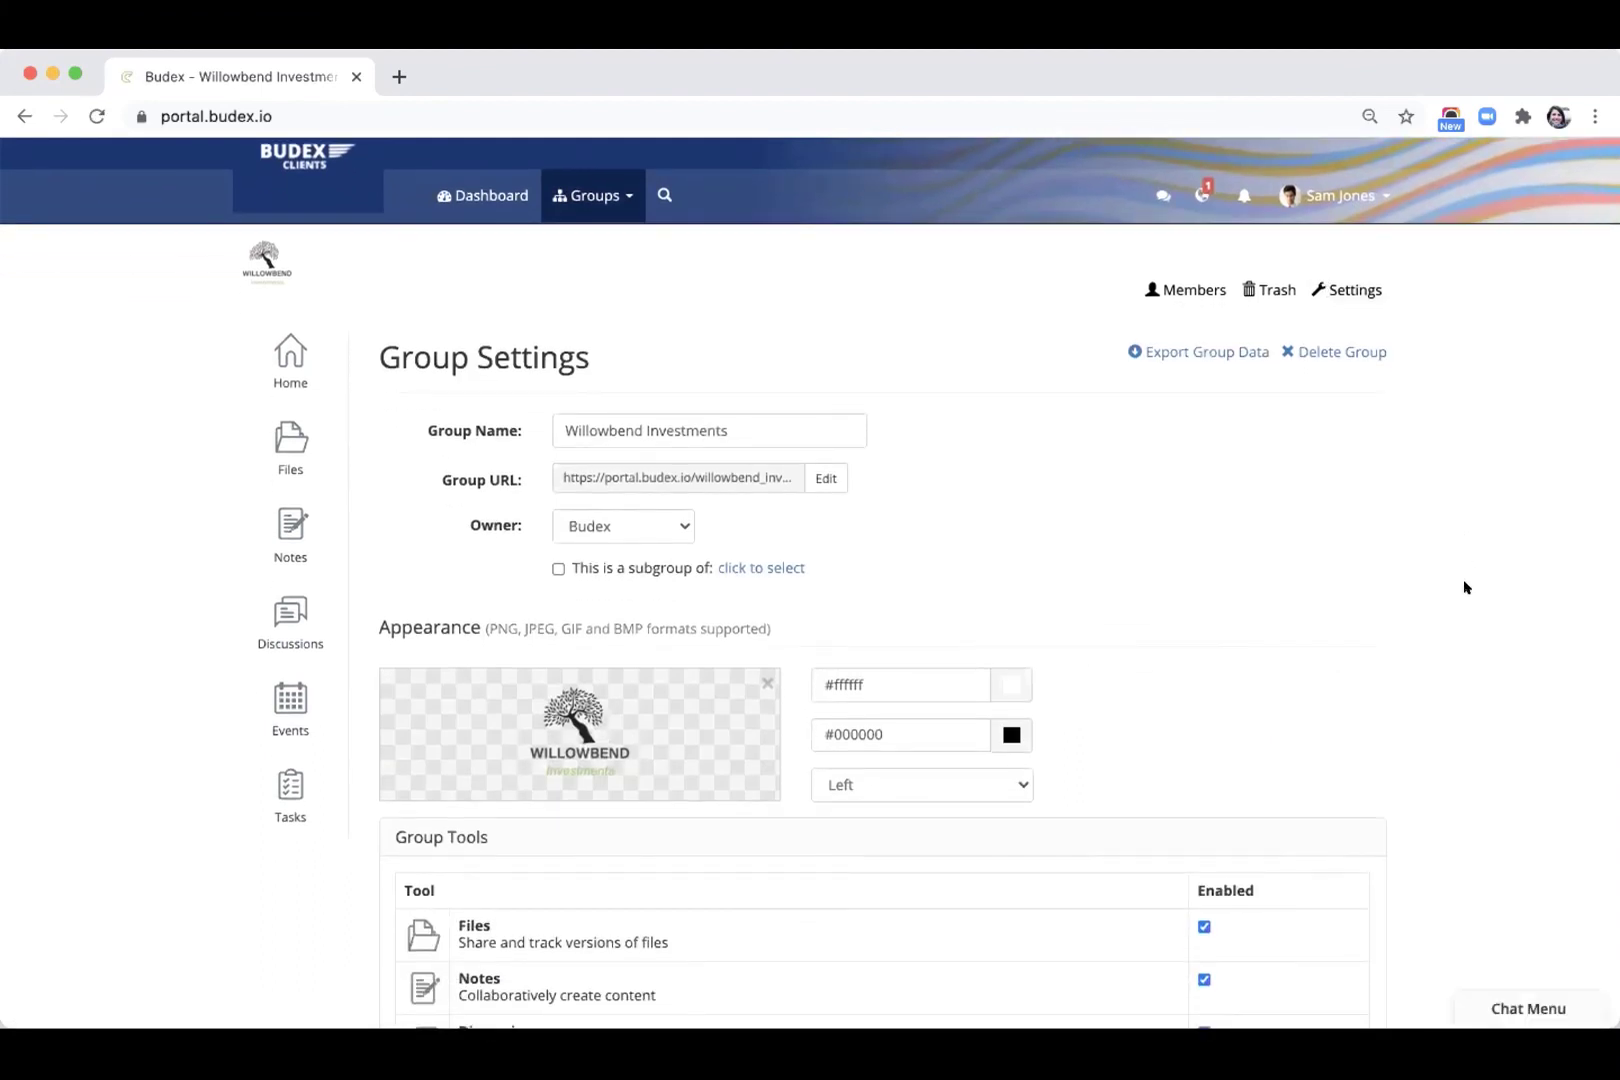
pyautogui.scroll(-3, 1464, 587)
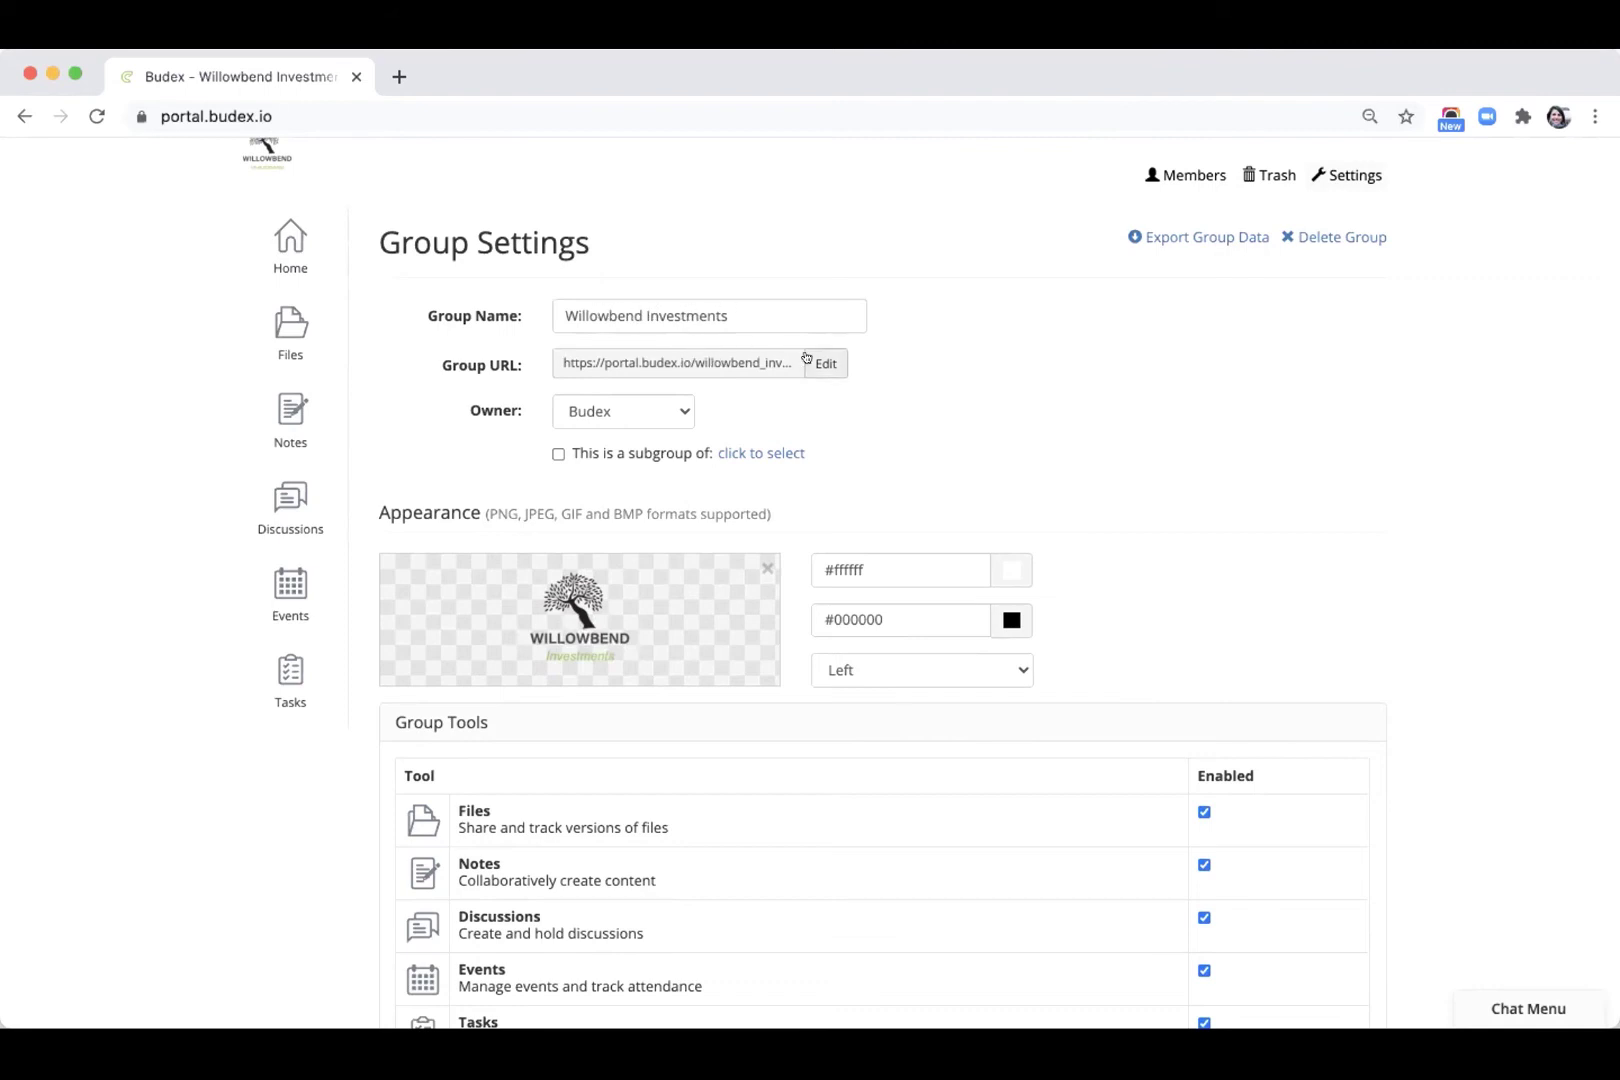
# Step: Check how the group URL is edited without changing it, and examine the subgroup, appearance and group tools settings
pyautogui.click(806, 358)
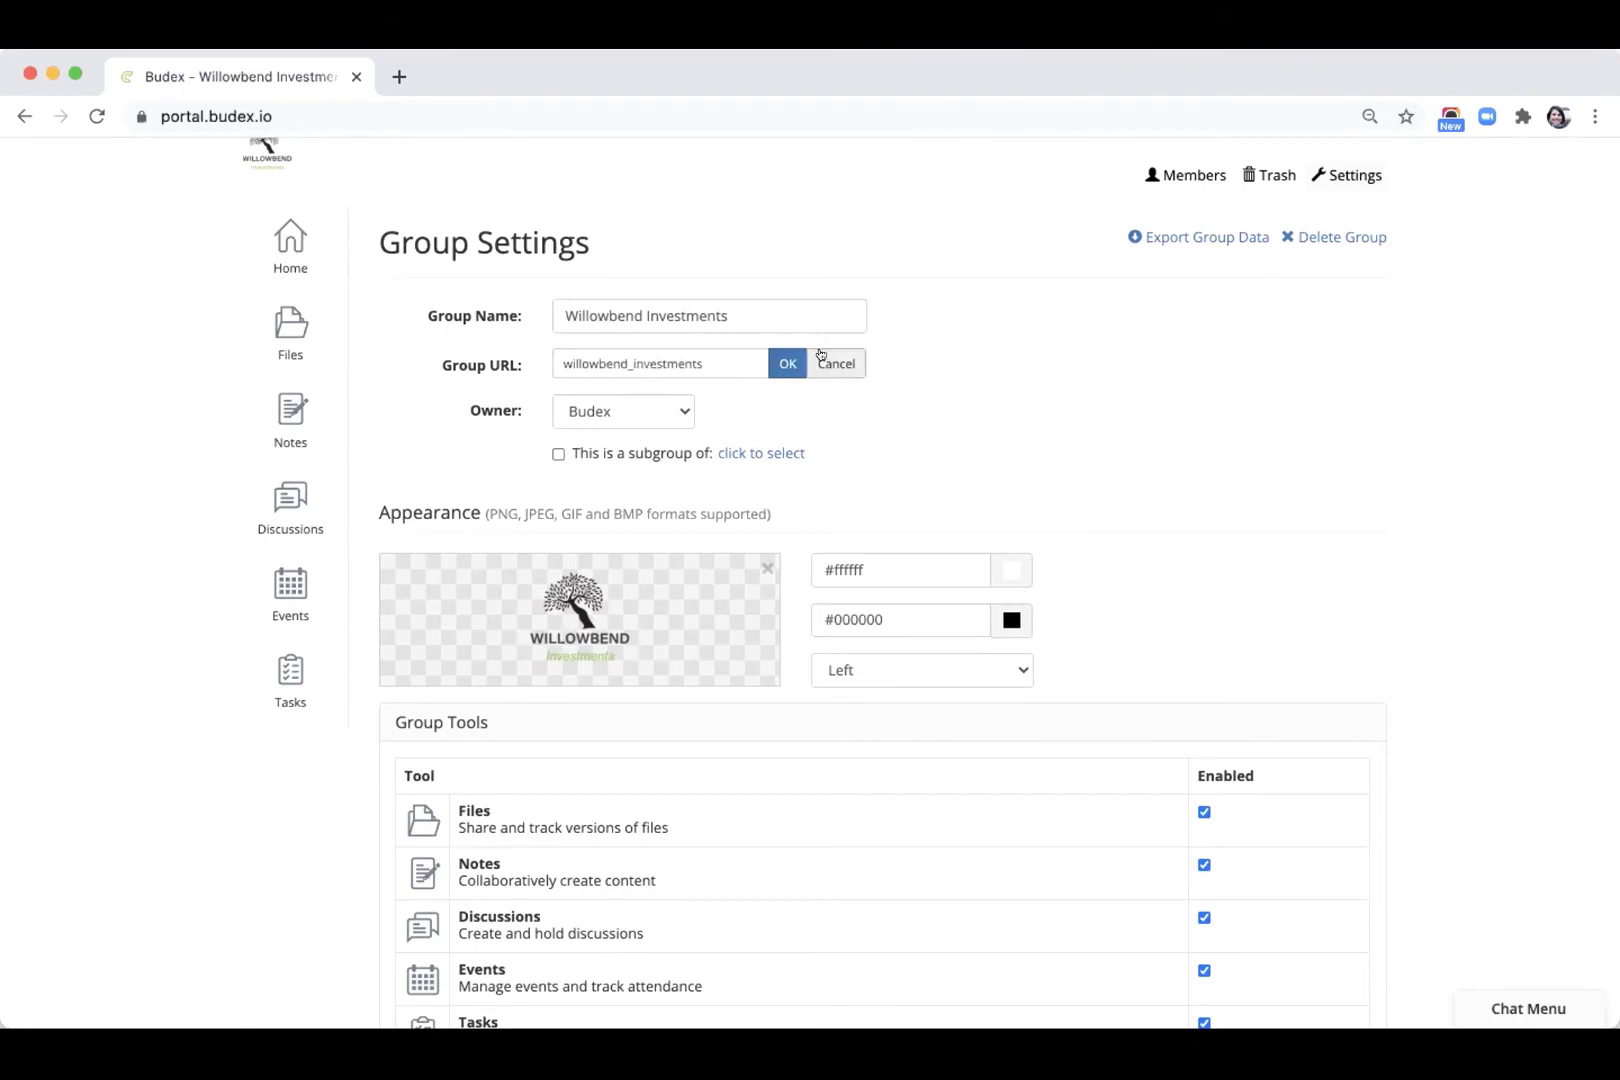
pyautogui.click(822, 358)
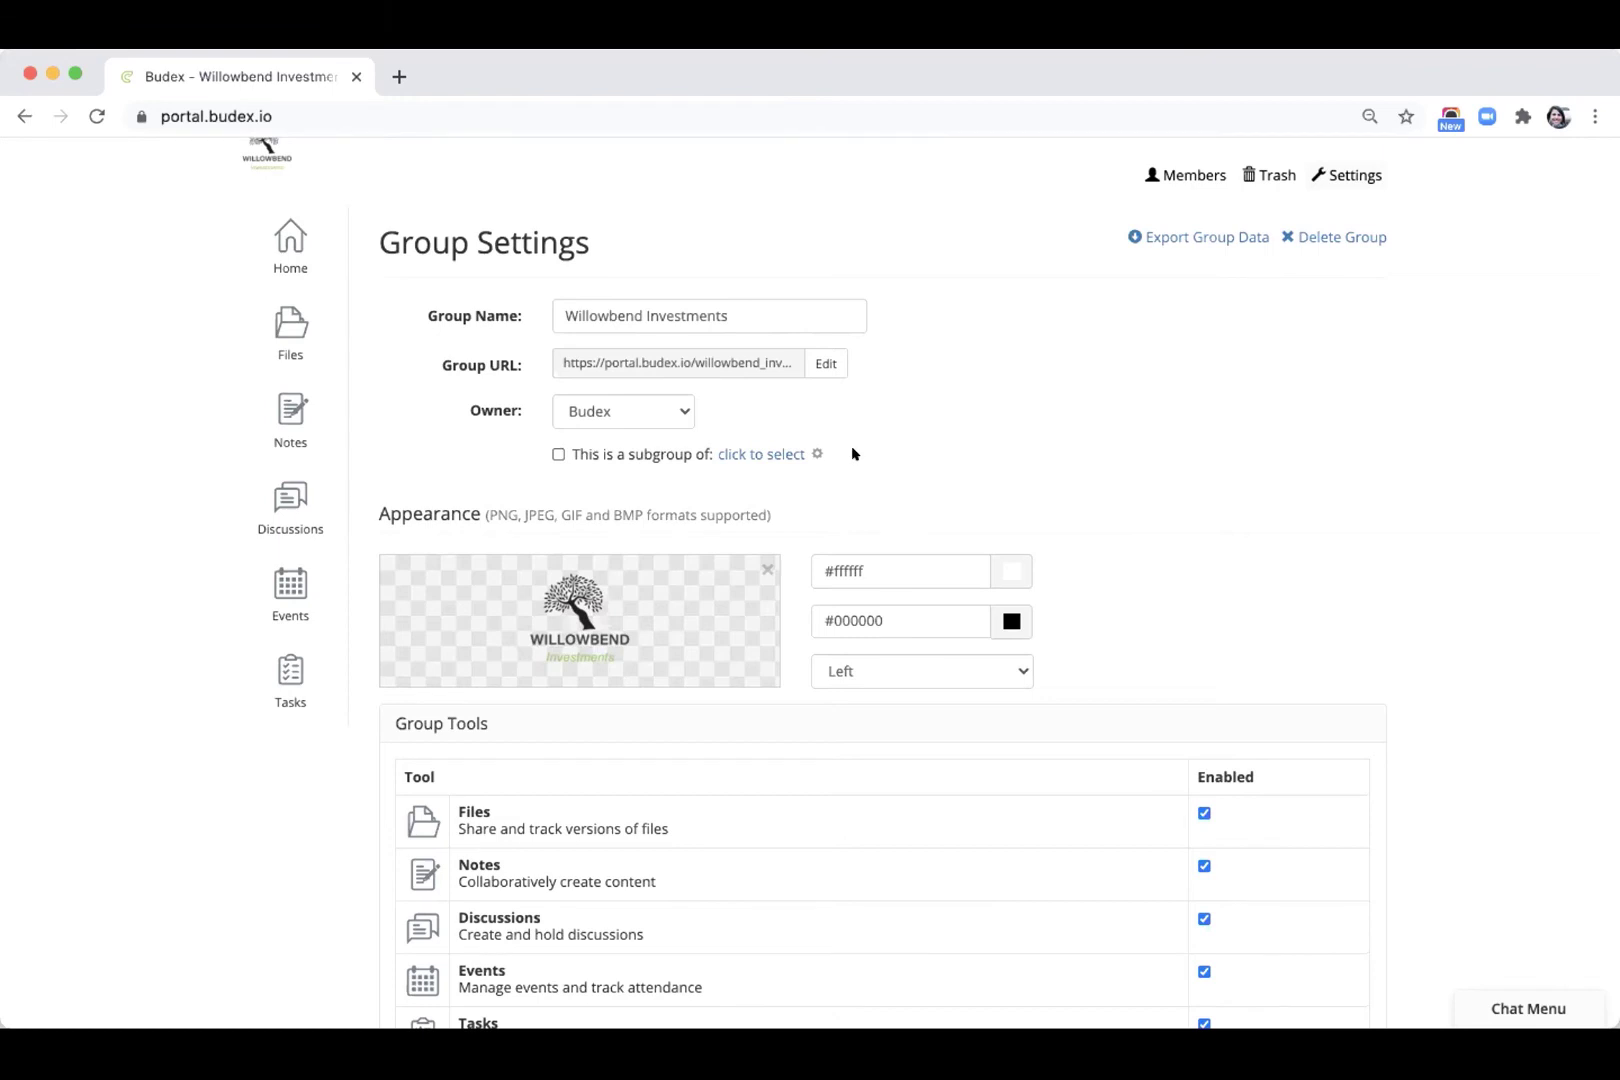
pyautogui.scroll(2, 853, 454)
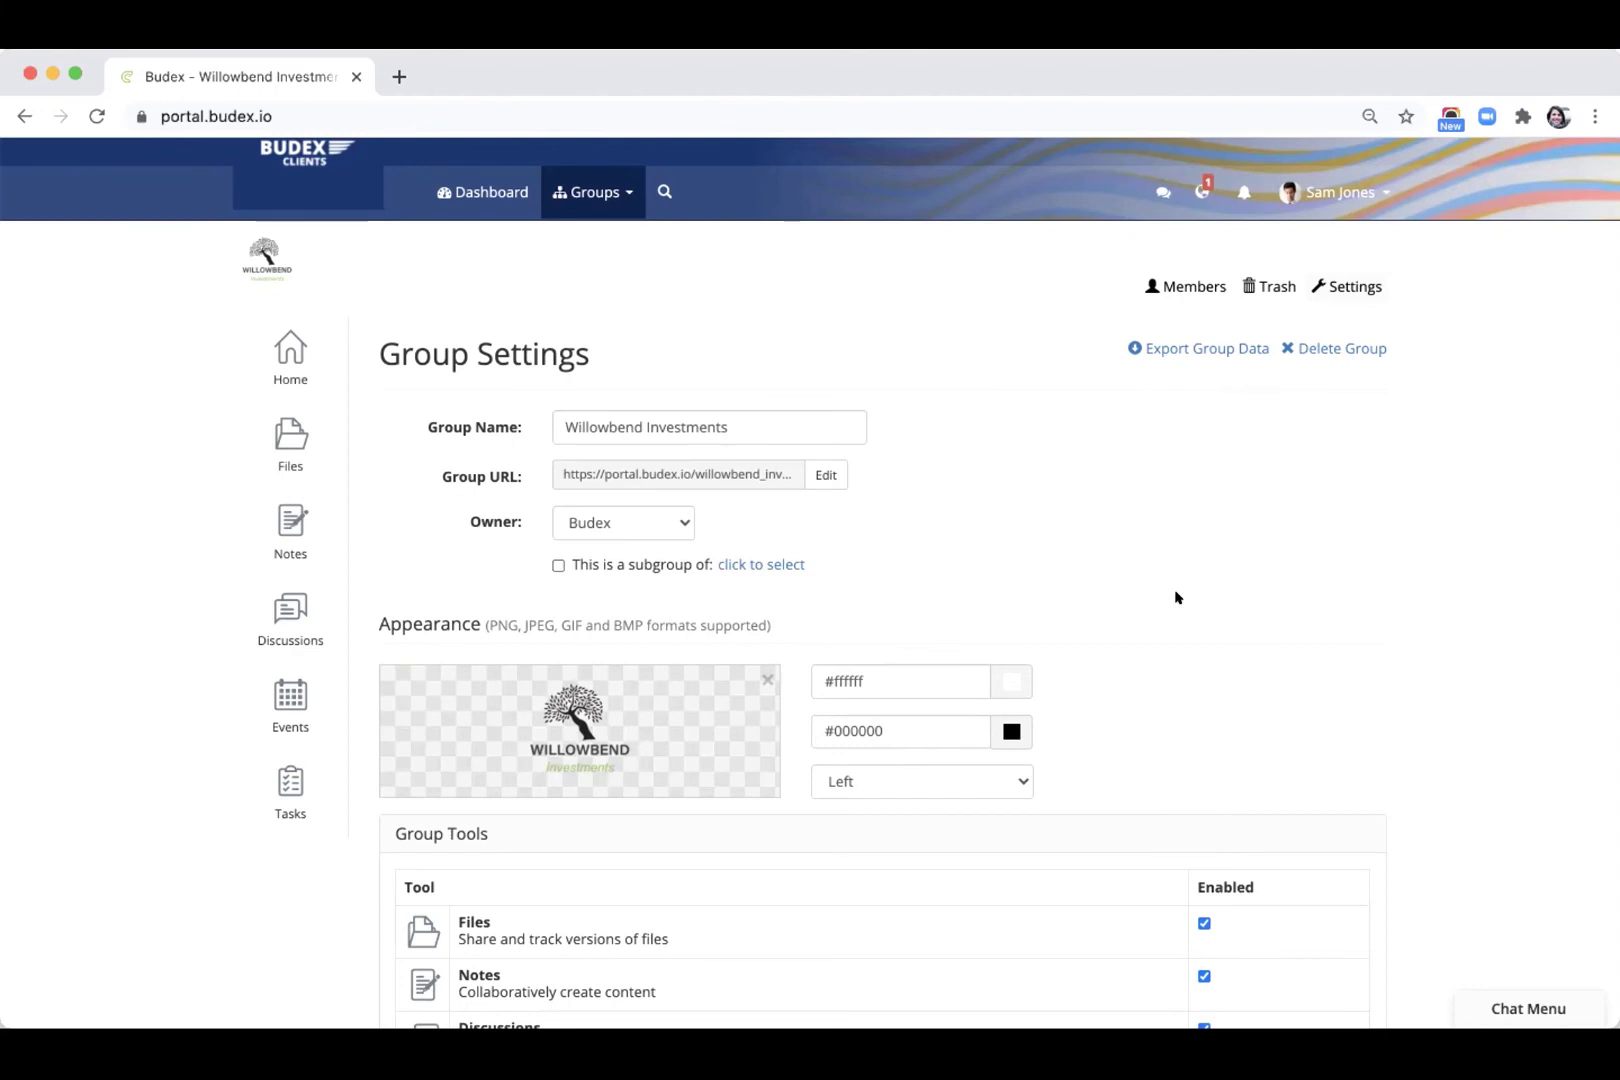
pyautogui.scroll(-1, 1176, 597)
pyautogui.scroll(-3, 1176, 597)
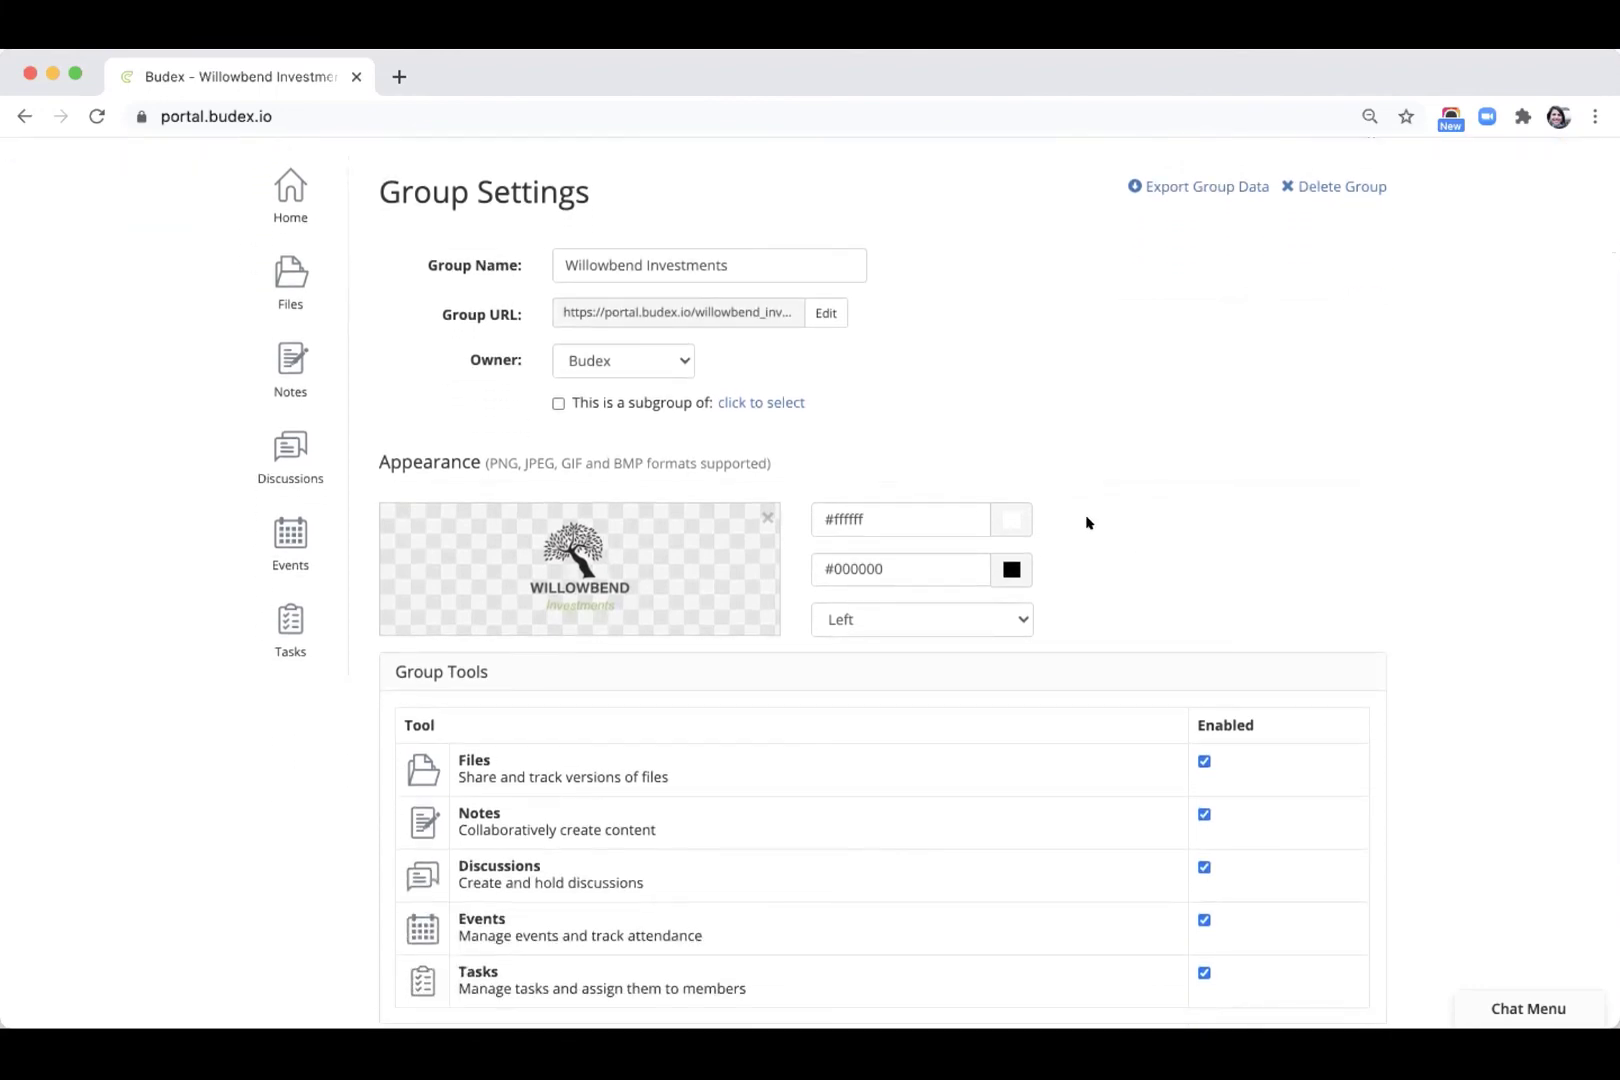
pyautogui.scroll(-2, 1088, 522)
pyautogui.scroll(-1, 1088, 522)
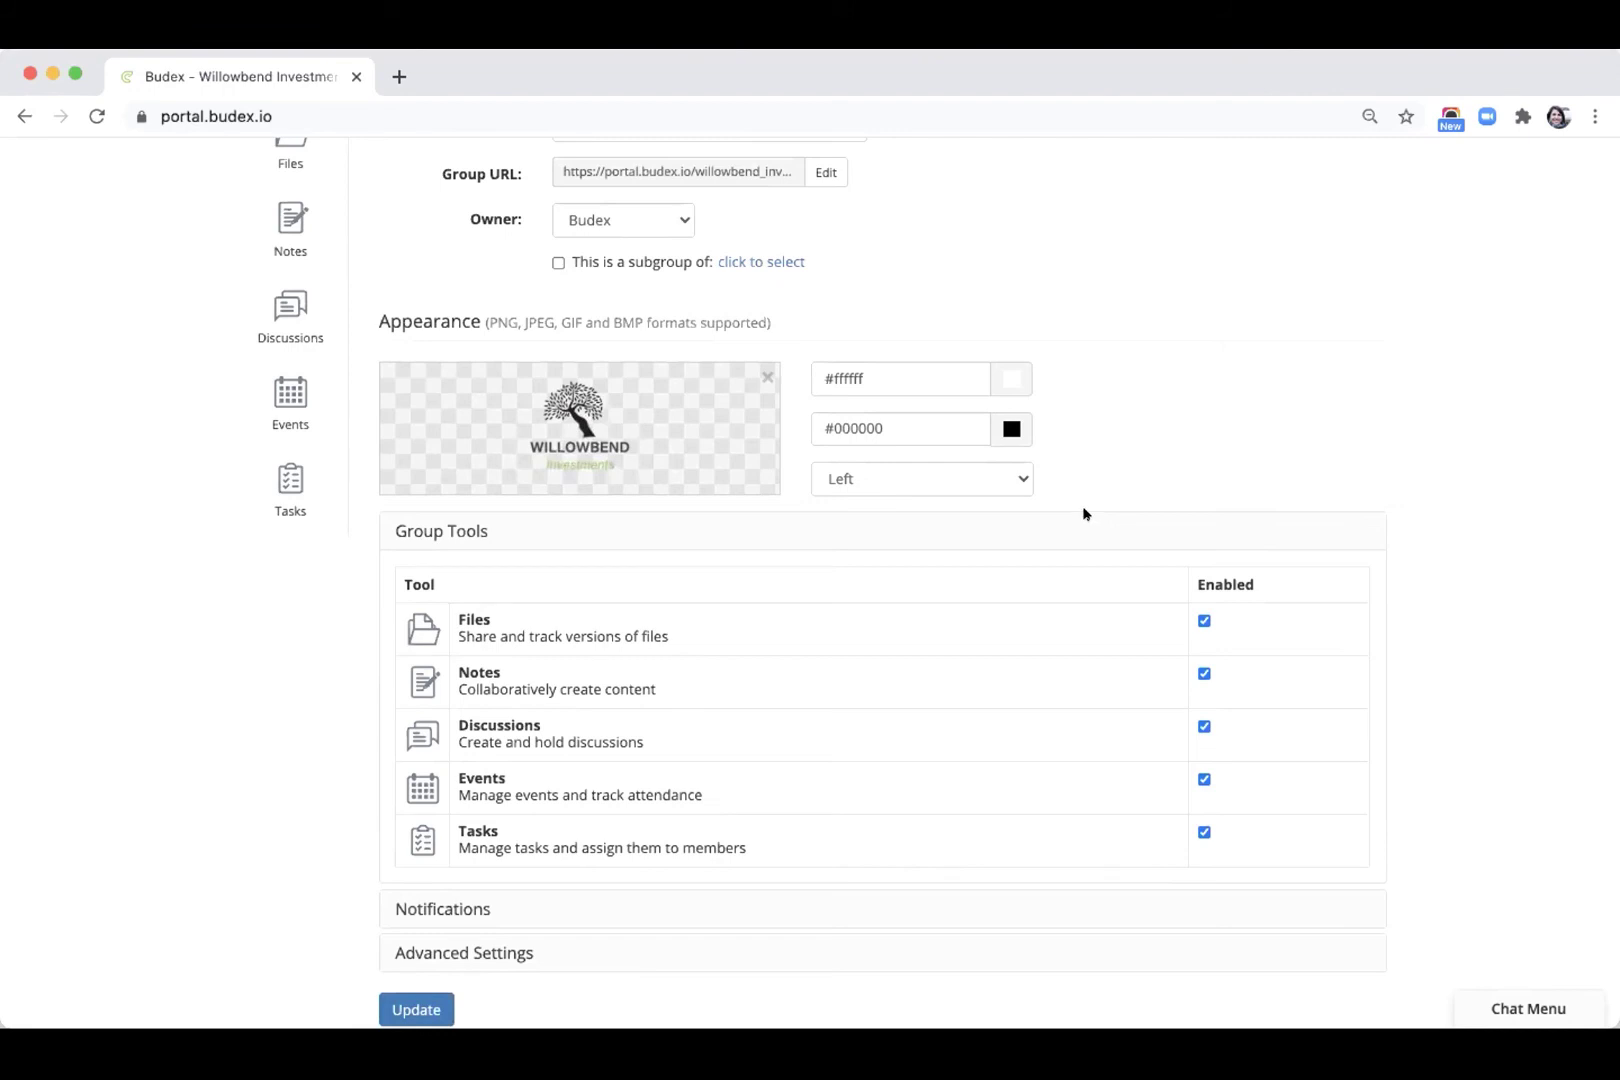
pyautogui.scroll(-1, 615, 362)
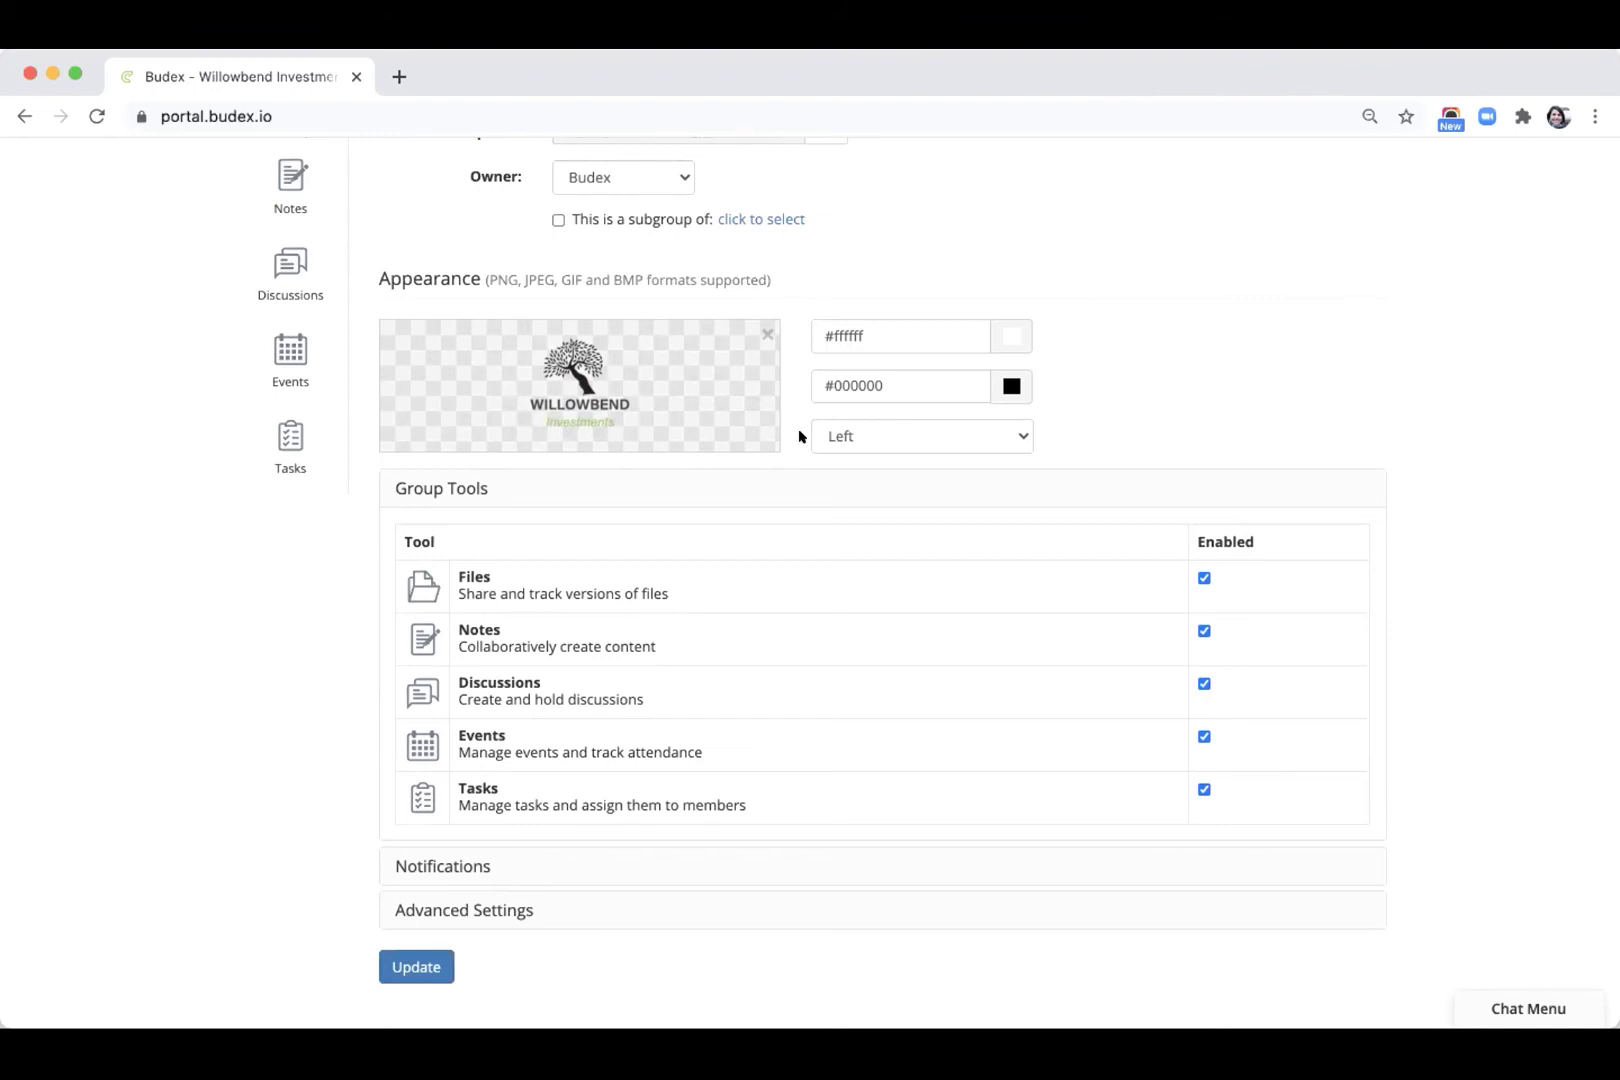
pyautogui.scroll(-1, 799, 436)
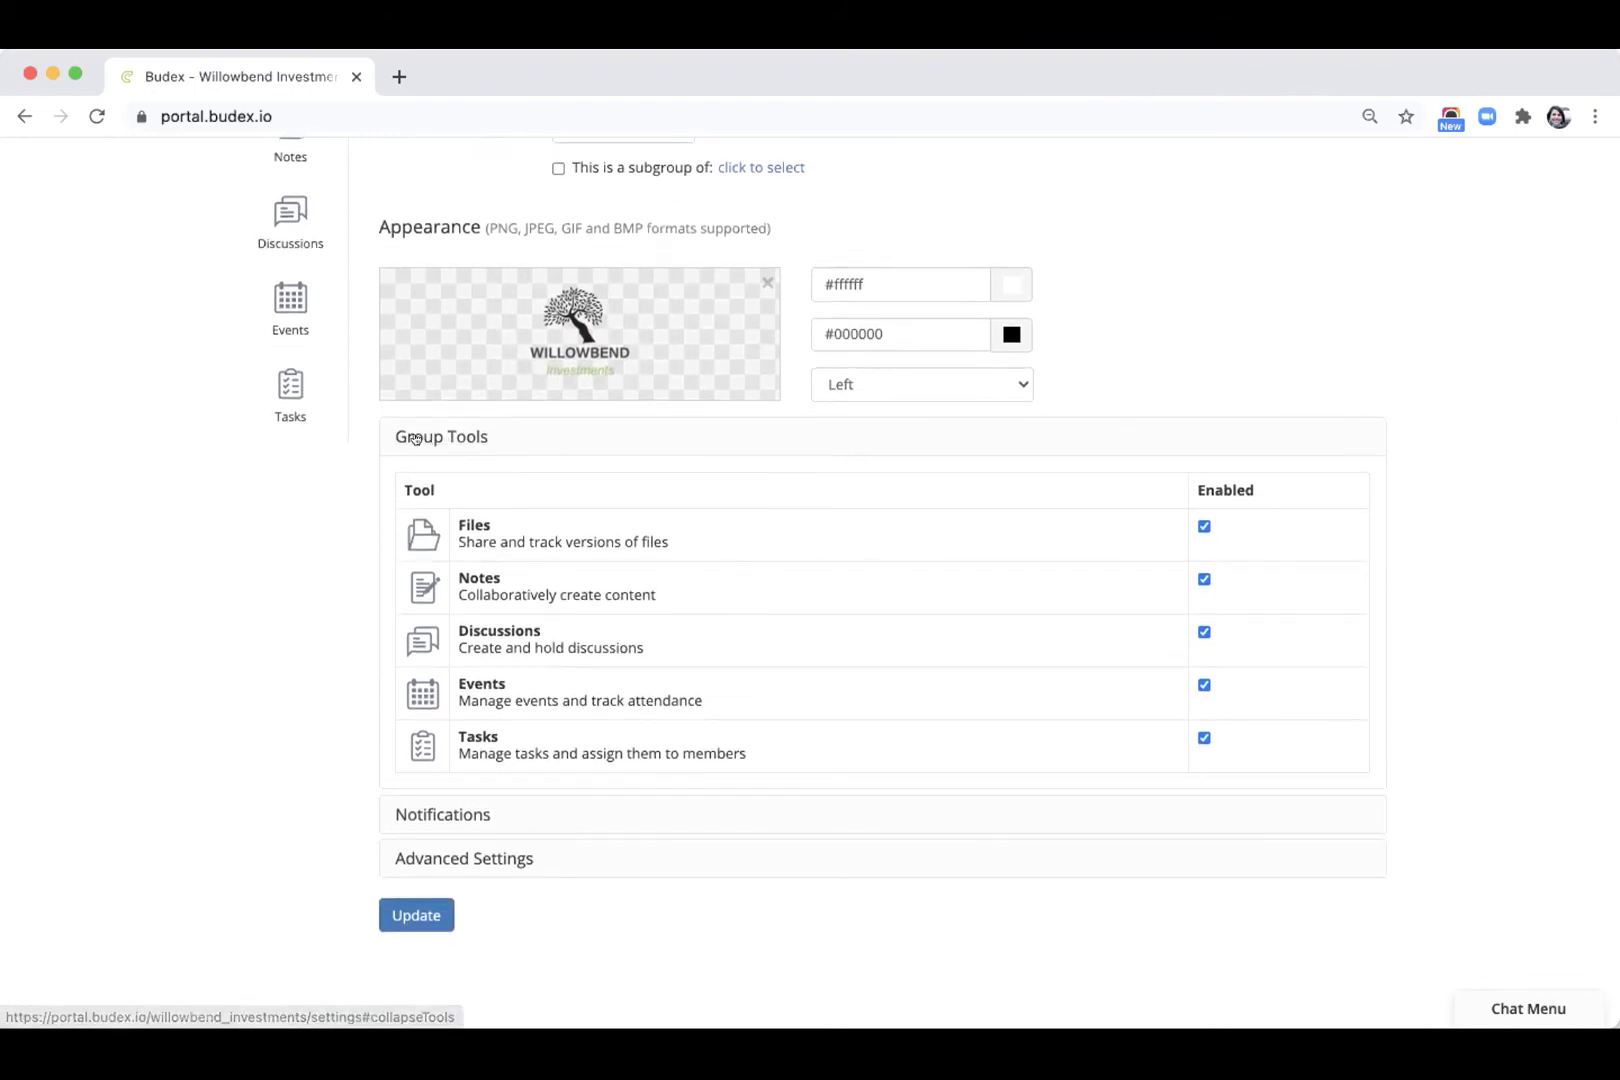
# Step: Disable the Discussions tool for the Willowbend Investments group and save the group settings
pyautogui.scroll(2, 351, 466)
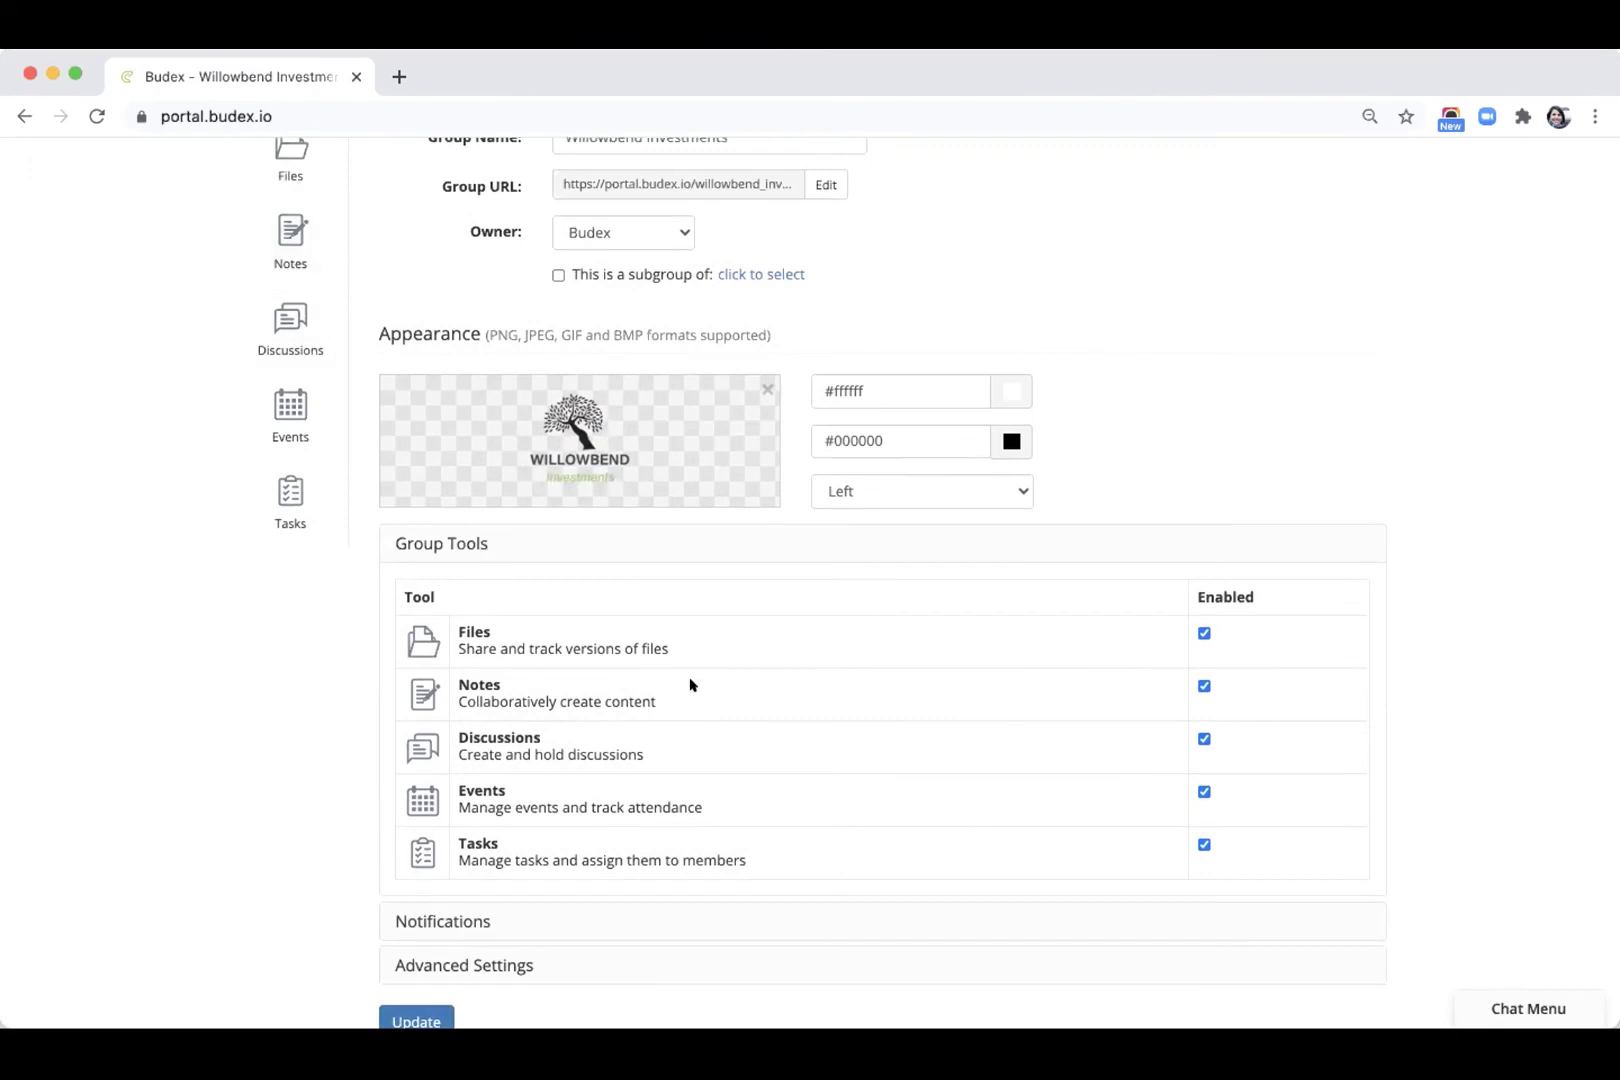
pyautogui.click(1204, 739)
pyautogui.scroll(-1, 781, 596)
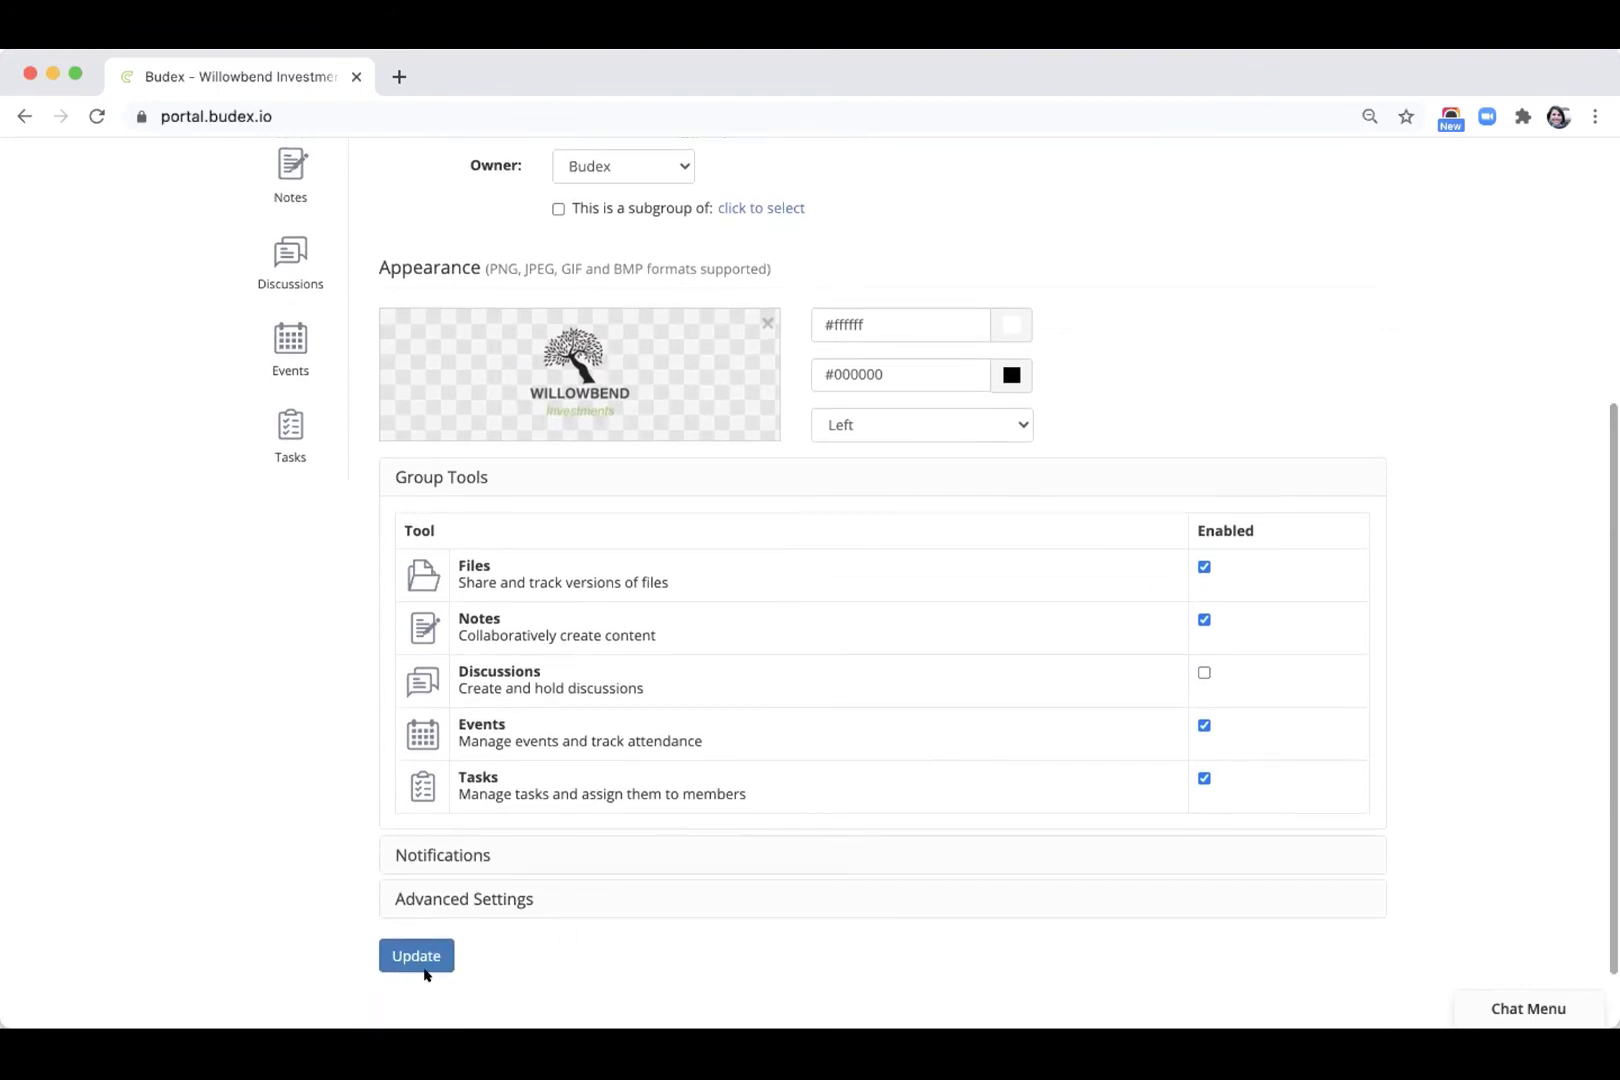
pyautogui.click(420, 952)
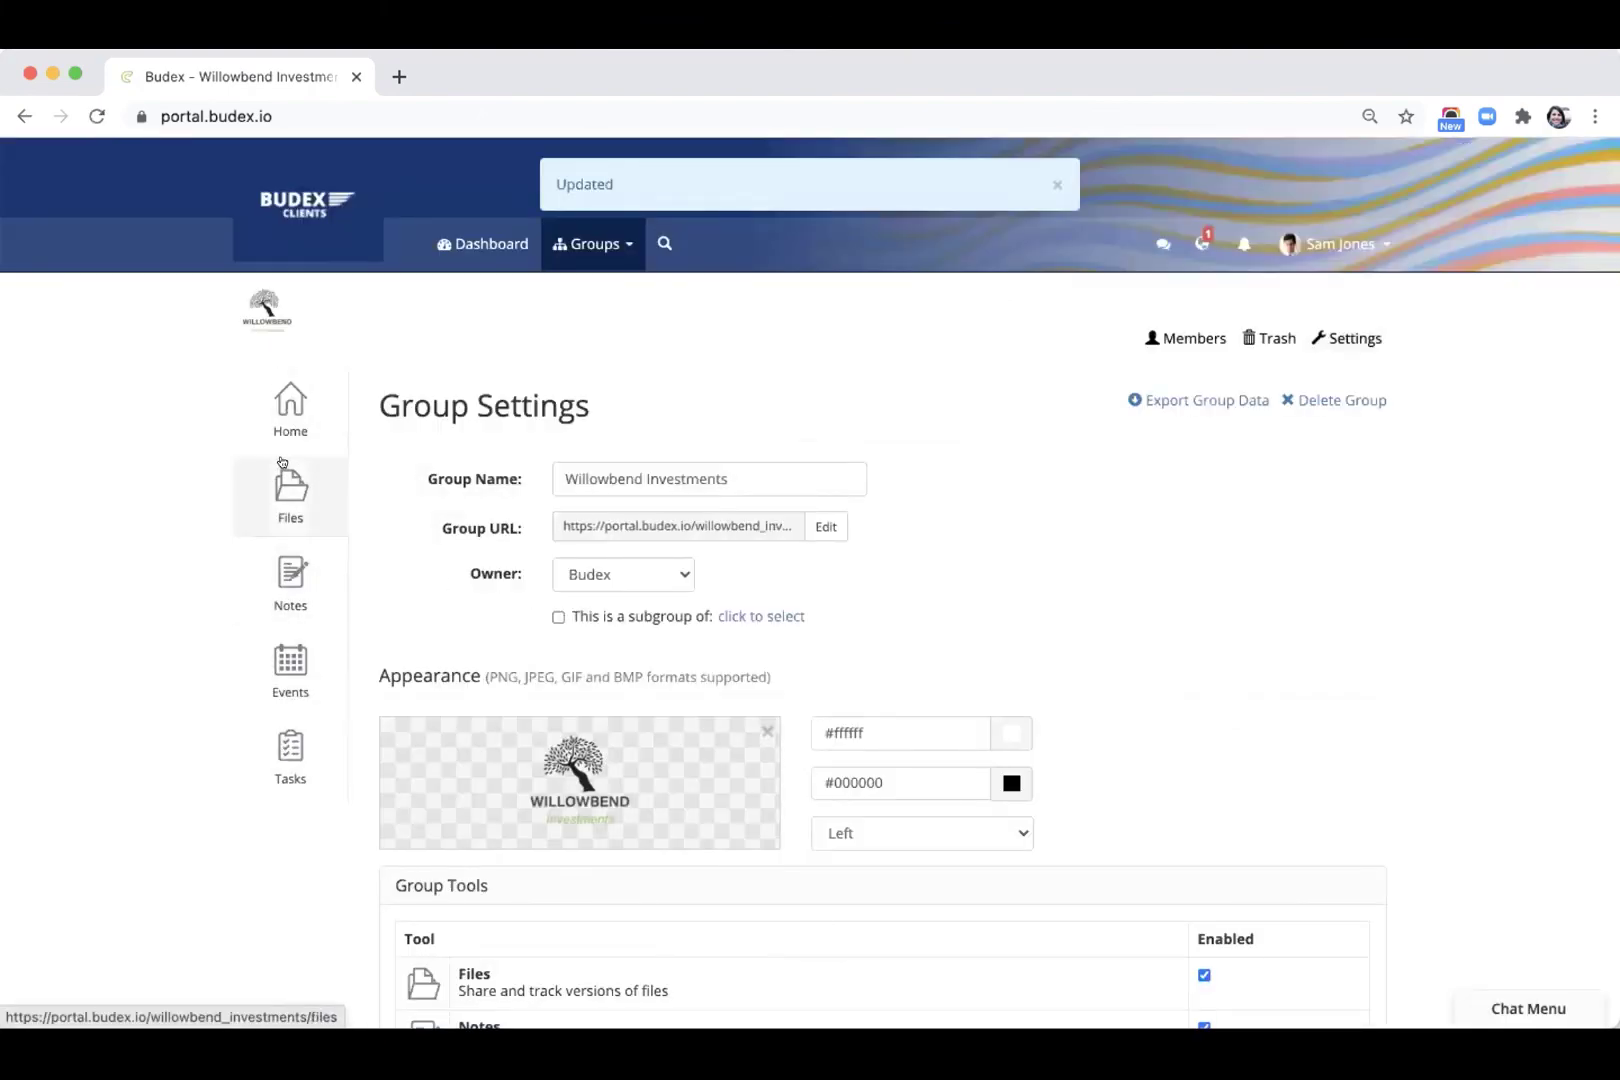
# Step: Examine the group's e-mail notification options and its advanced settings
pyautogui.scroll(-5, 1380, 600)
pyautogui.scroll(-1, 1380, 600)
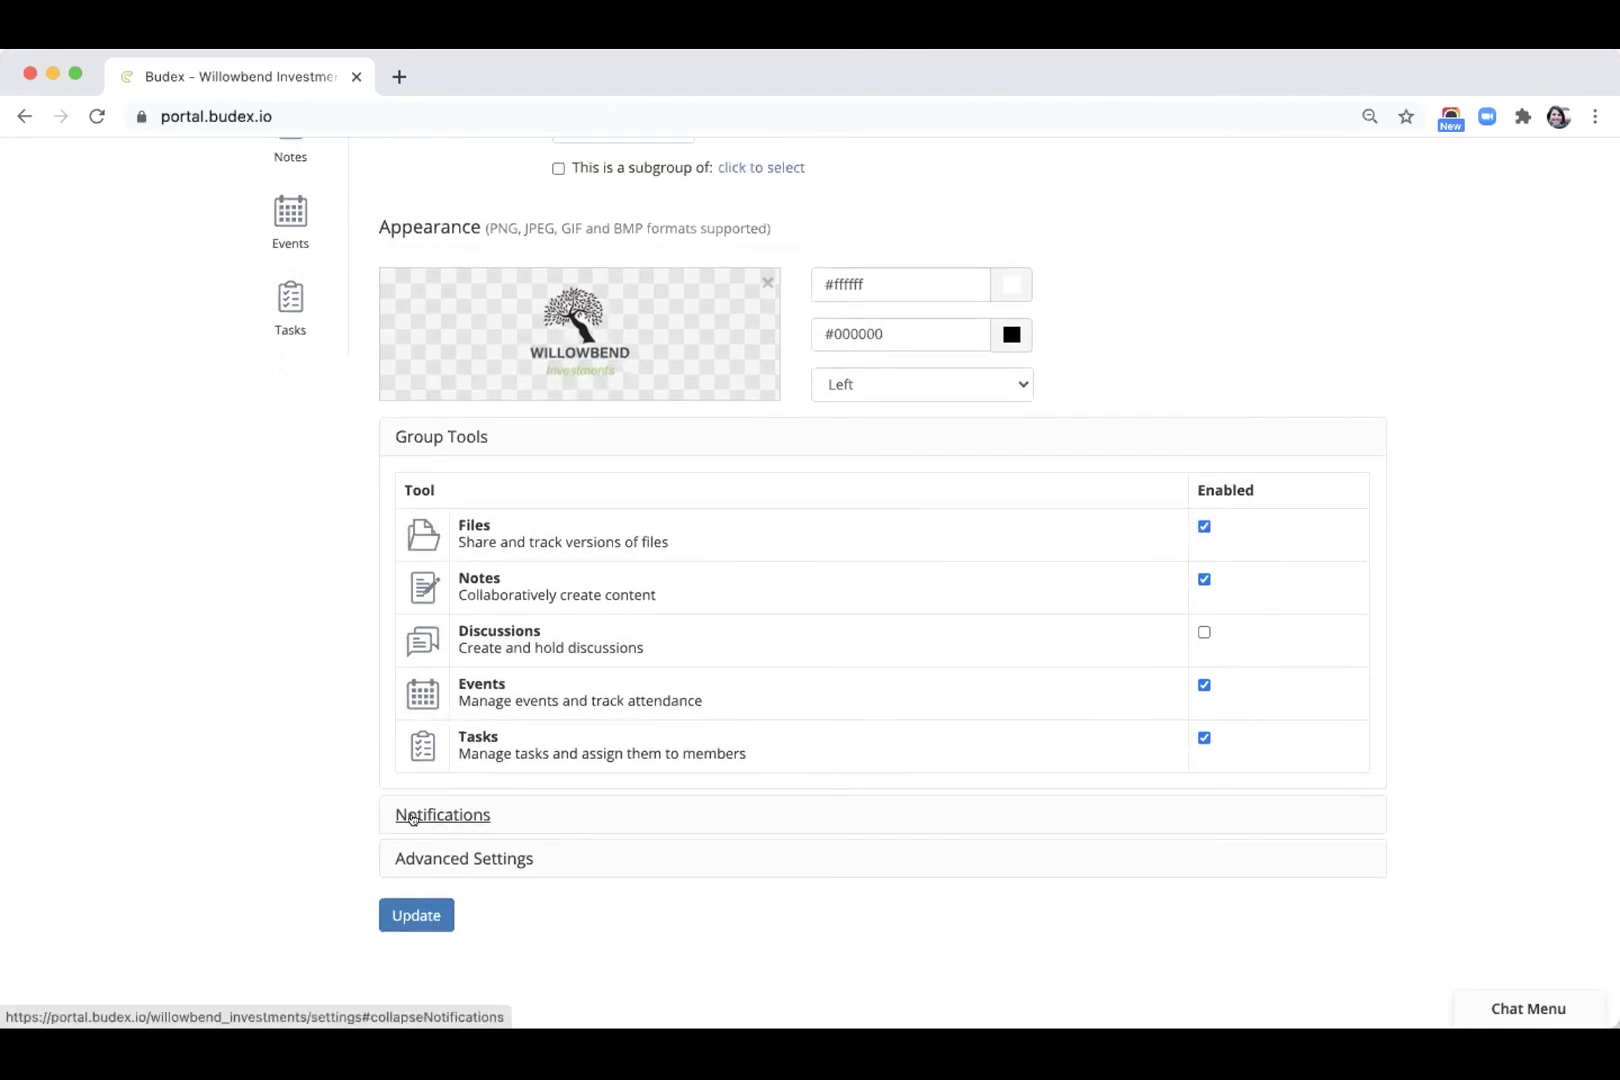
pyautogui.click(413, 817)
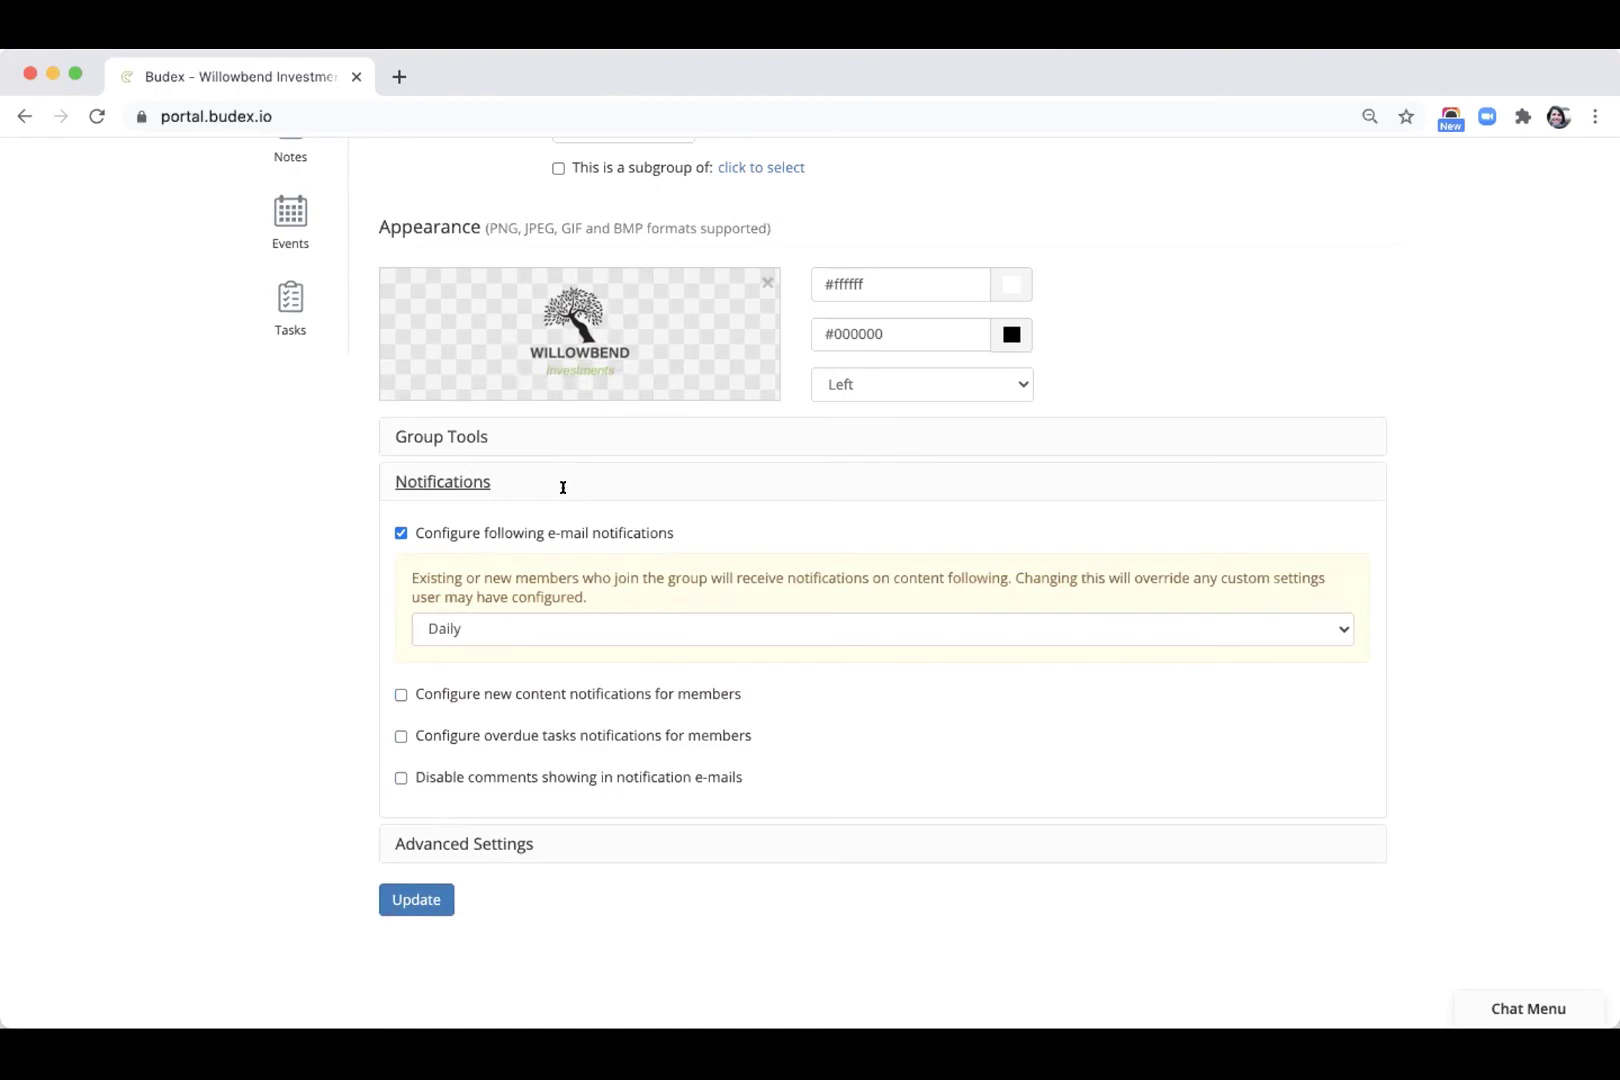
pyautogui.click(480, 843)
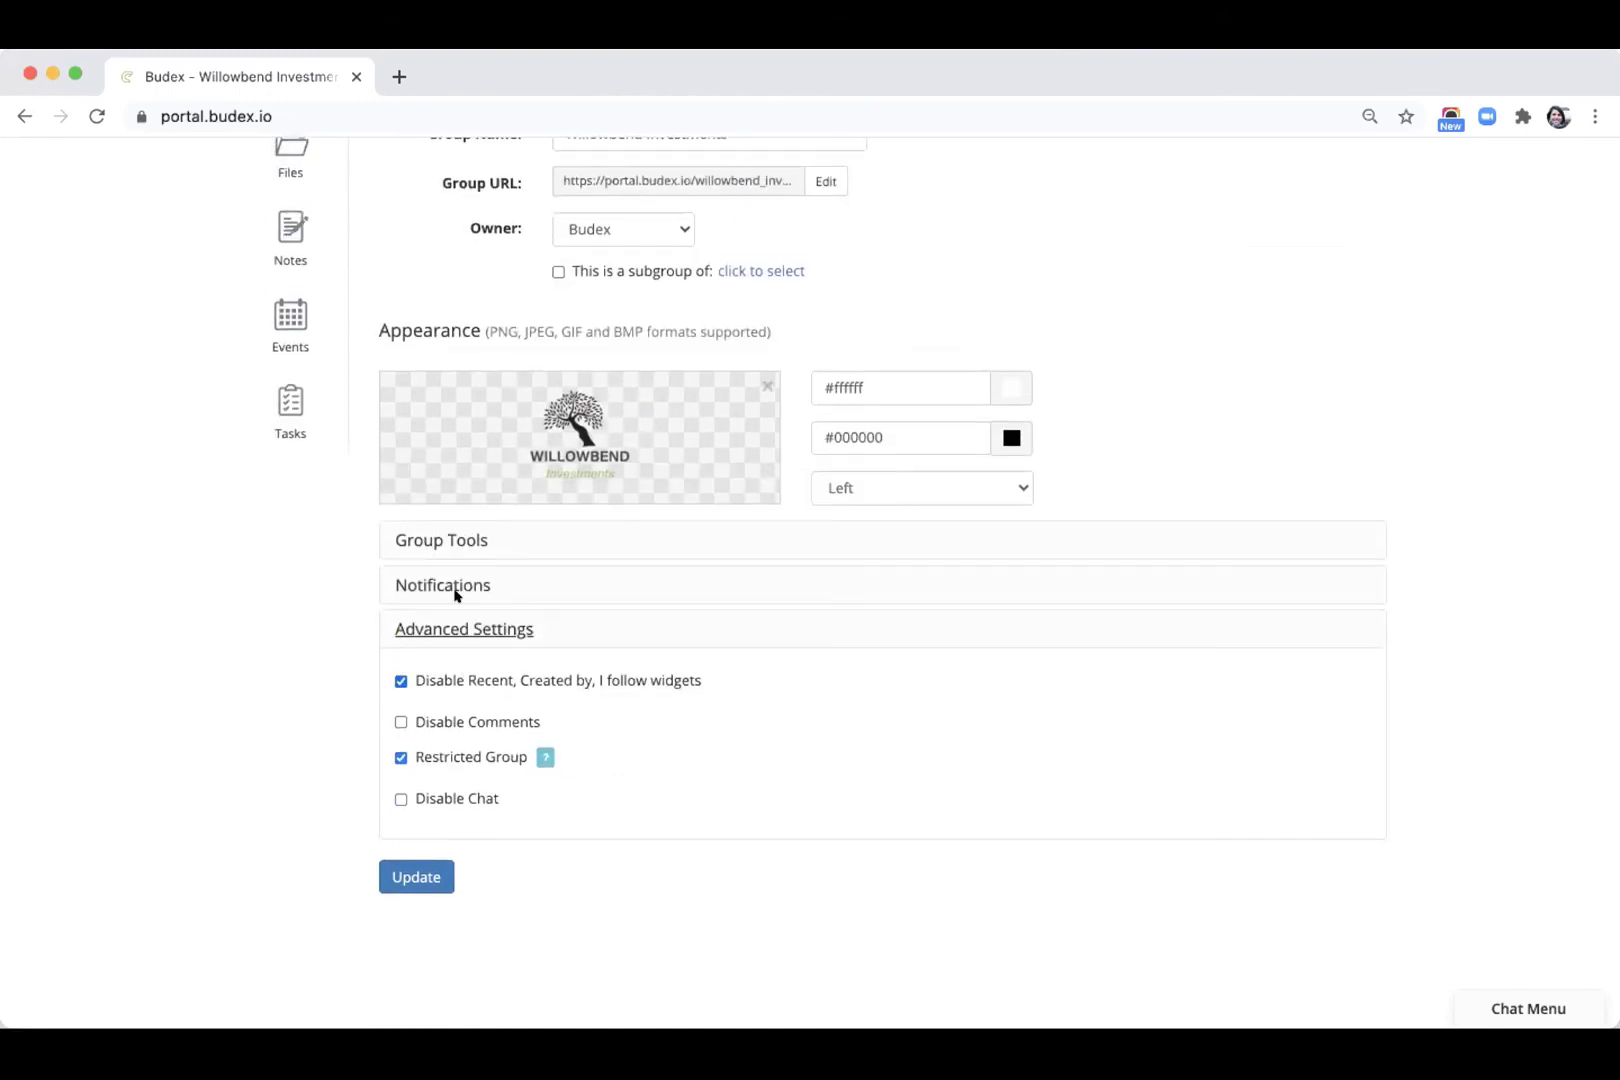
pyautogui.click(448, 576)
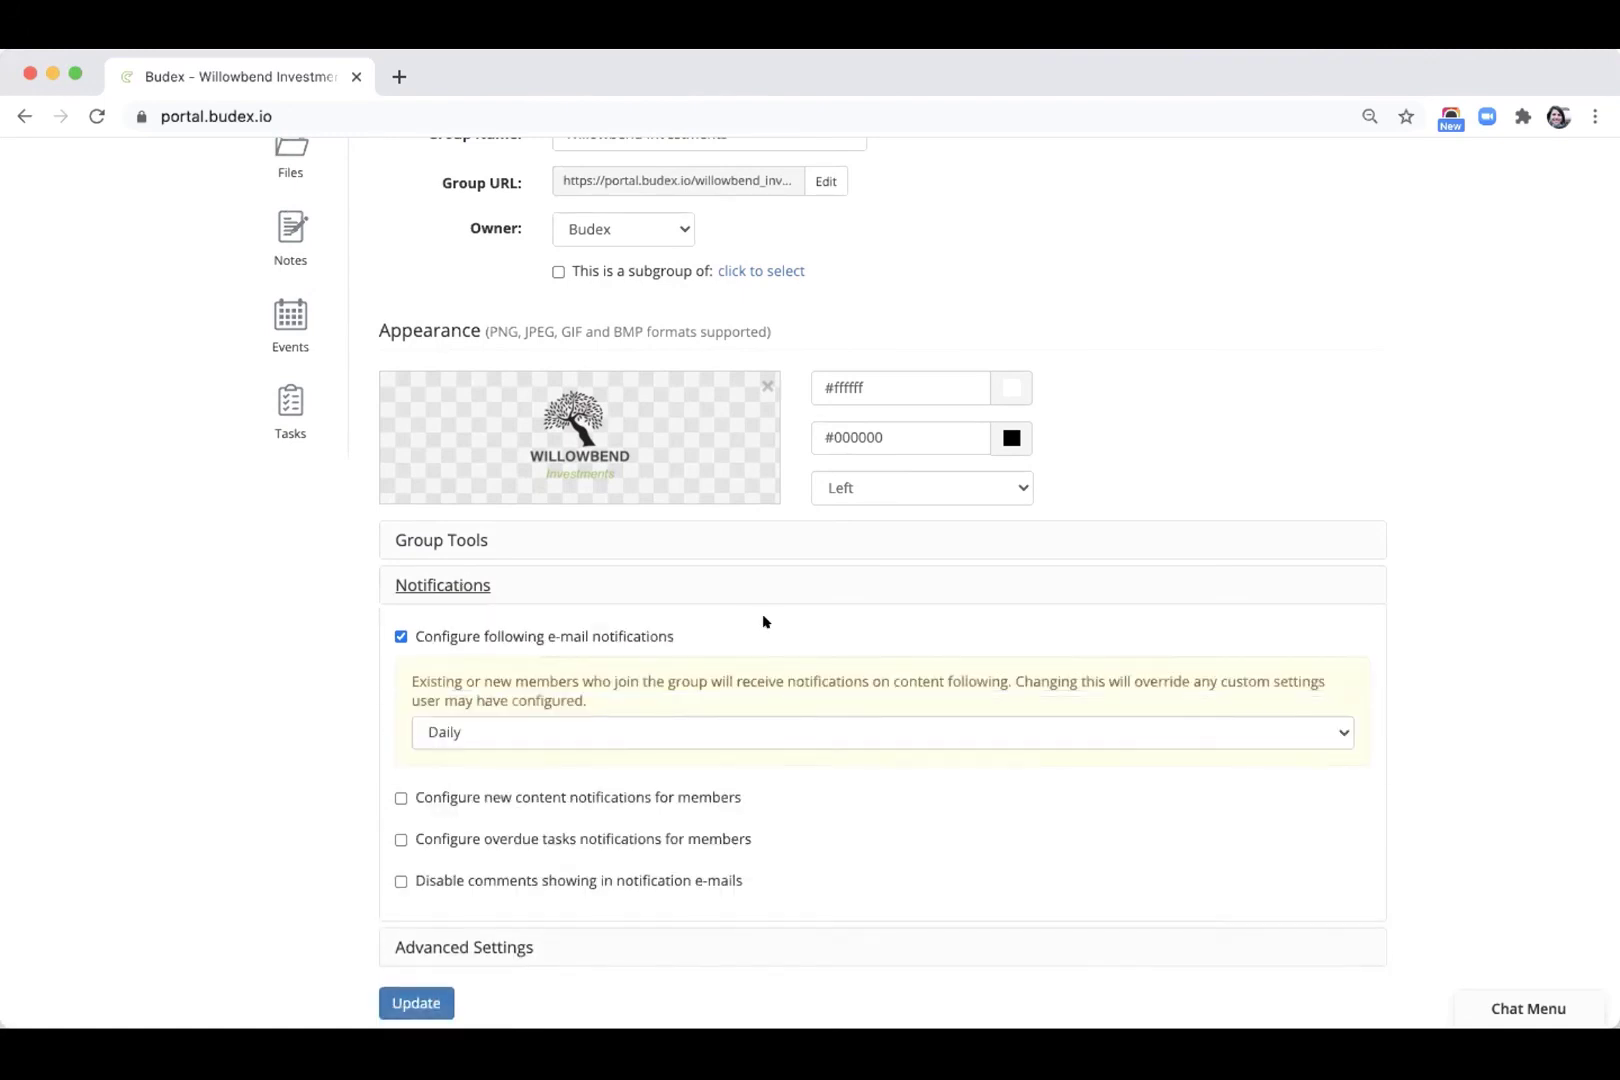
pyautogui.scroll(-1, 764, 610)
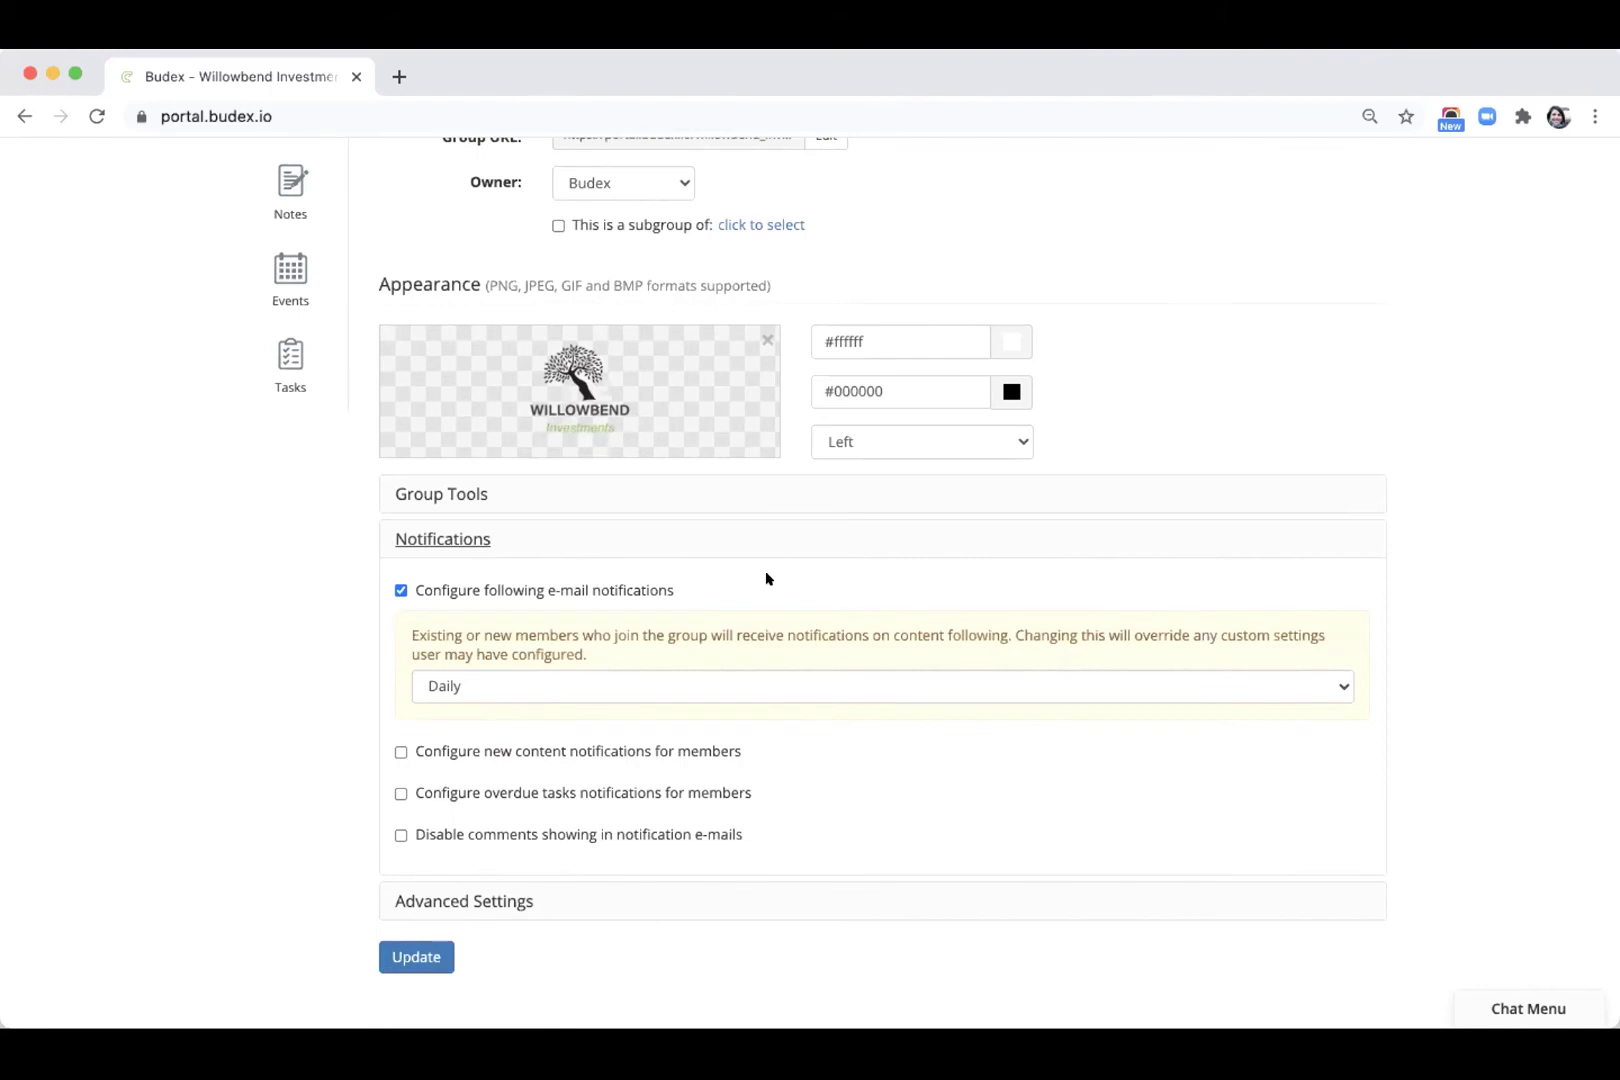
pyautogui.scroll(-1, 762, 580)
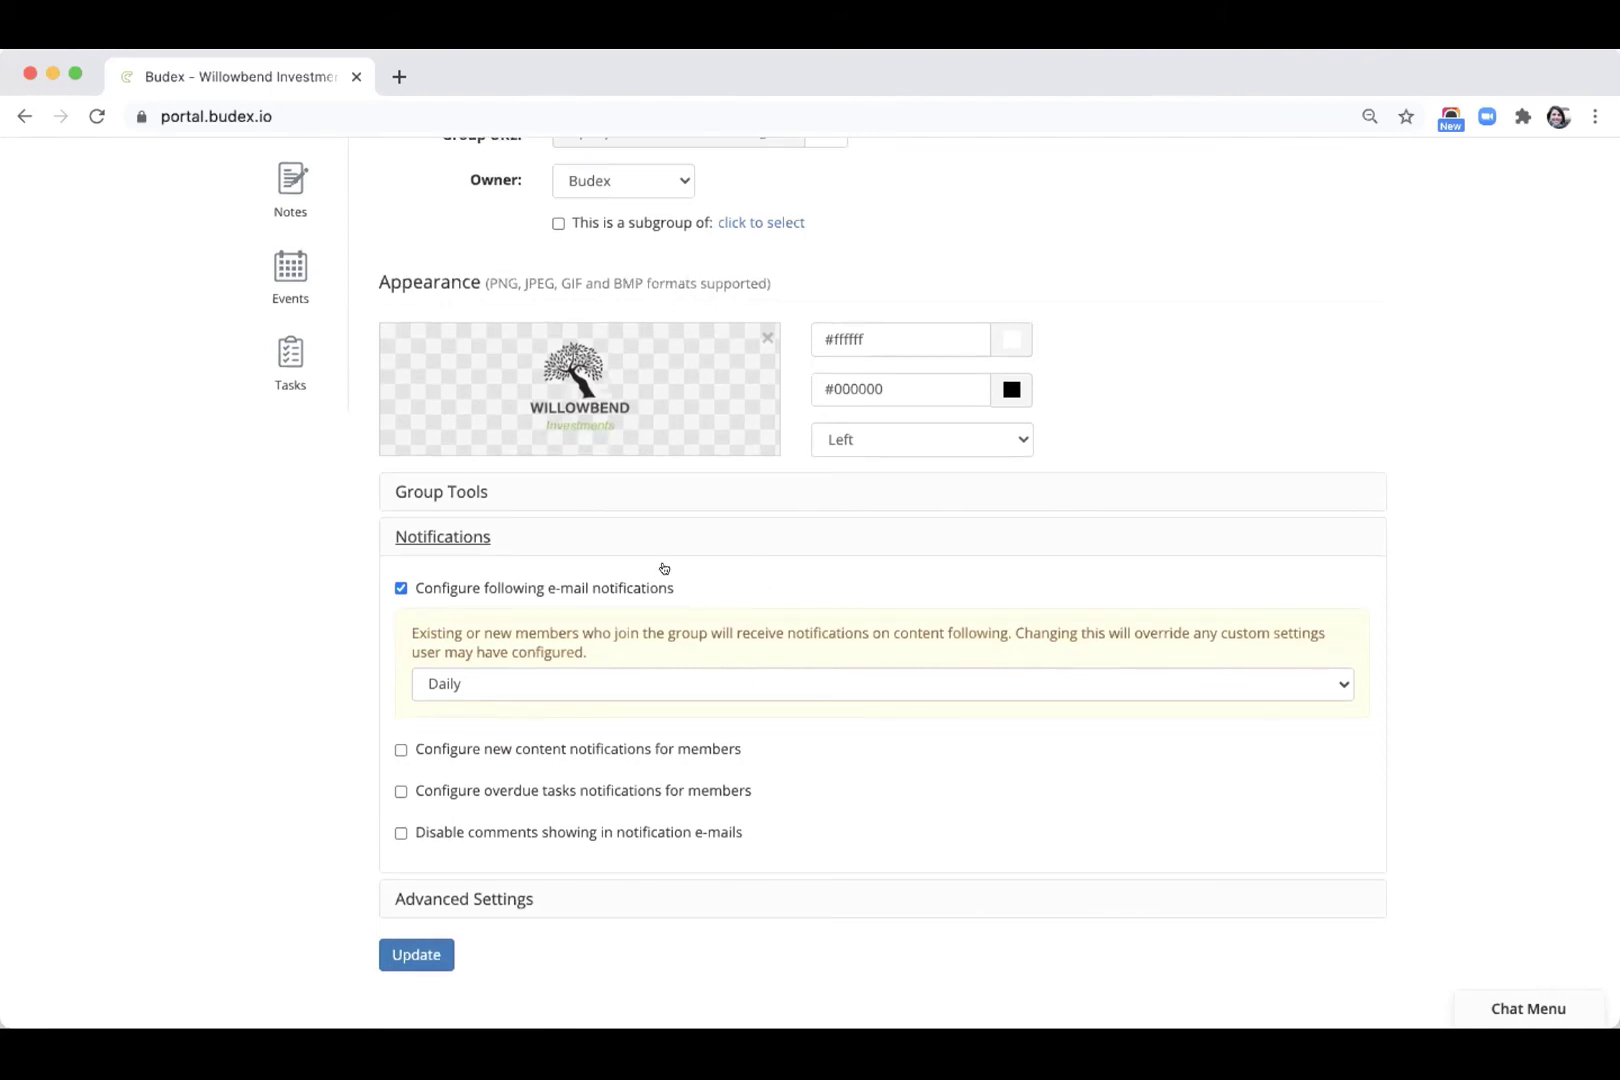
# Step: Review the Willowbend Investments group's advanced settings, including the Restricted Group explanation, and return to the group home page
pyautogui.click(500, 900)
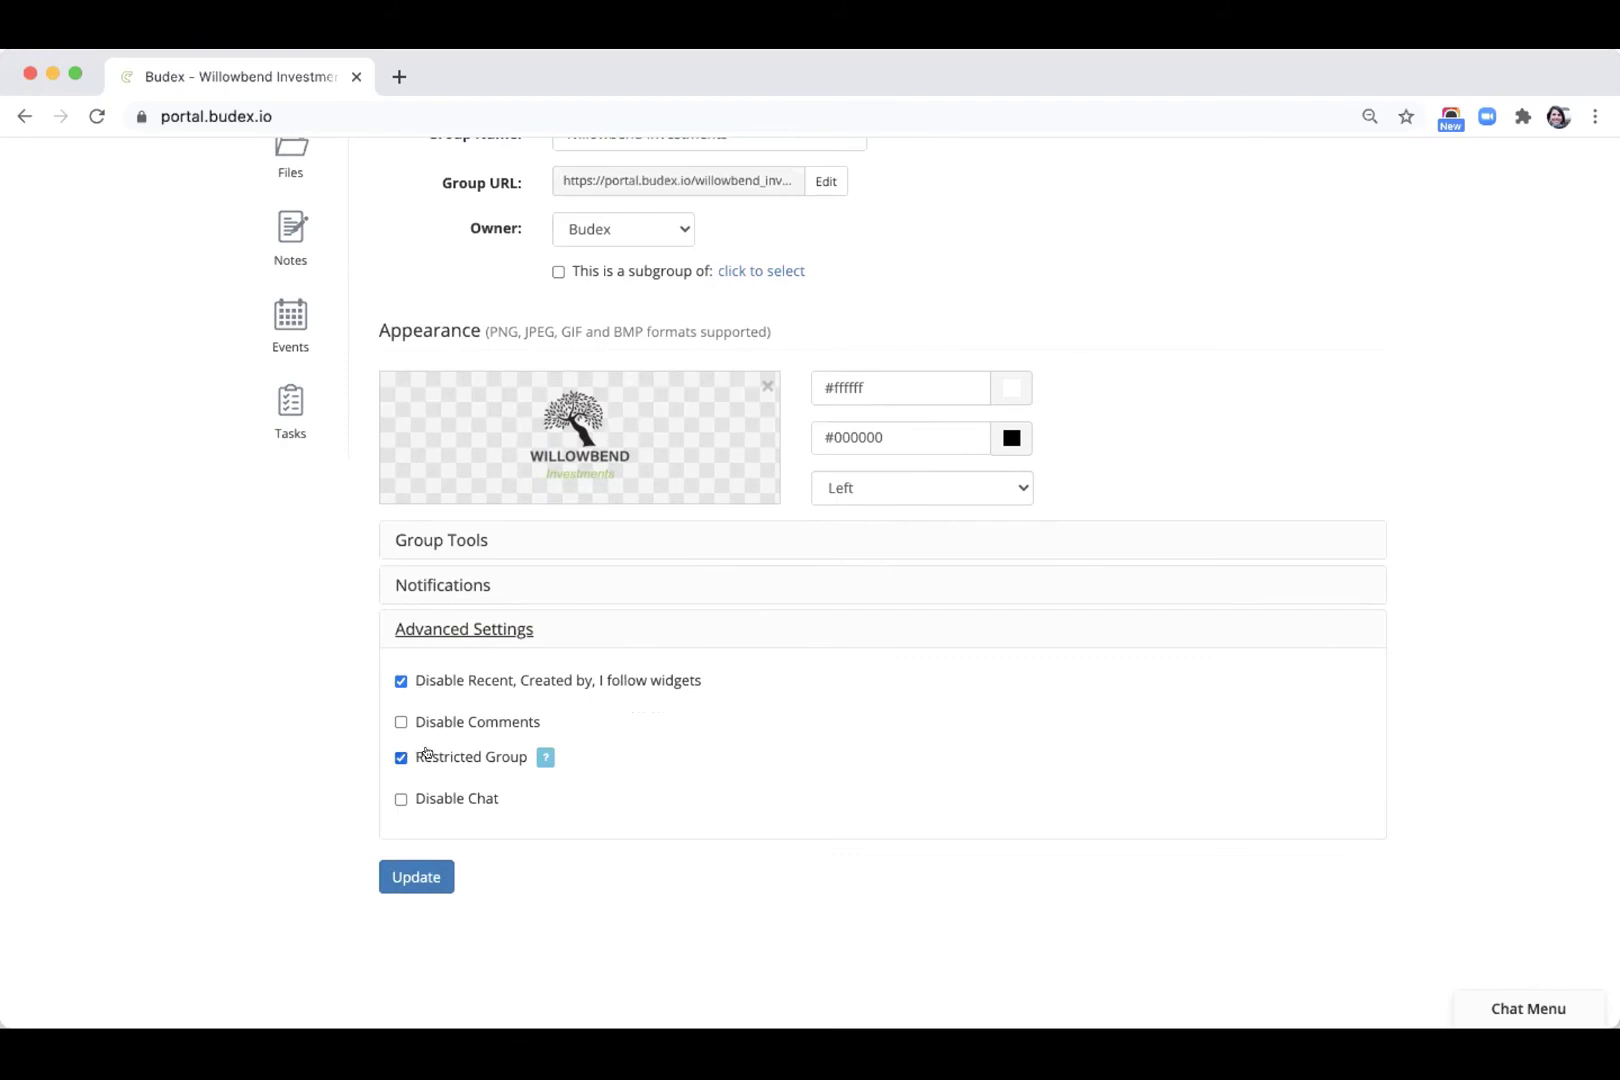
pyautogui.moveTo(541, 762)
pyautogui.scroll(4, 450, 650)
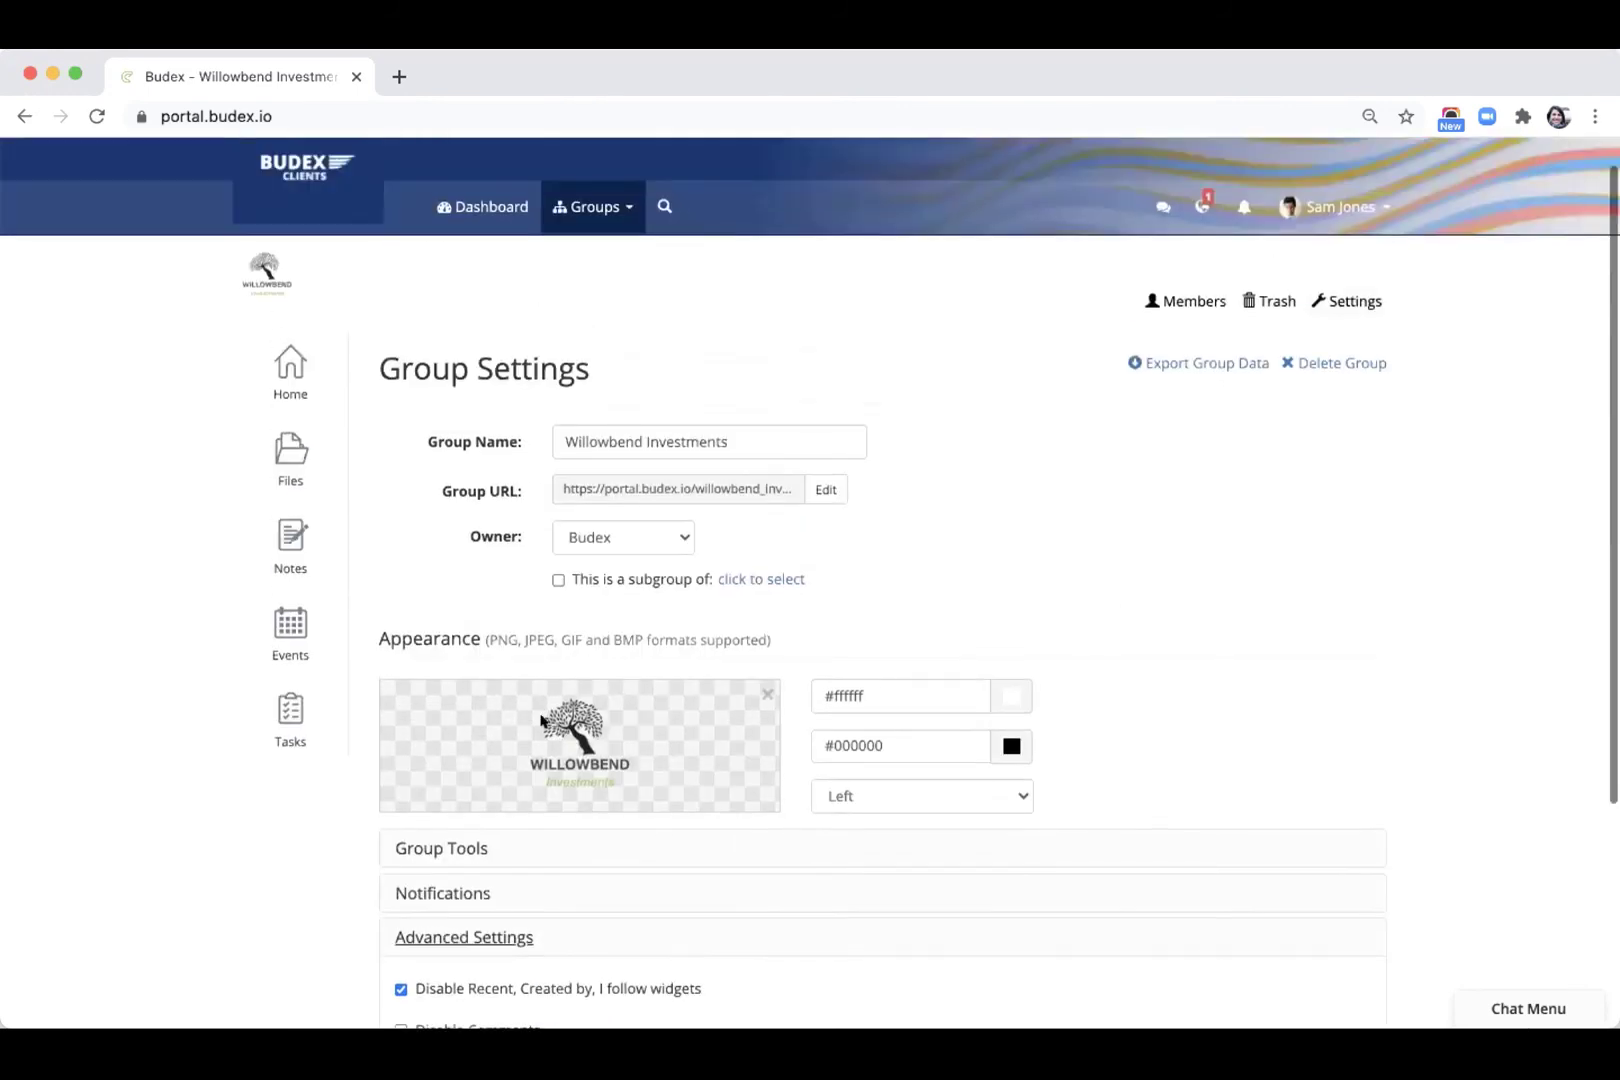
pyautogui.click(286, 411)
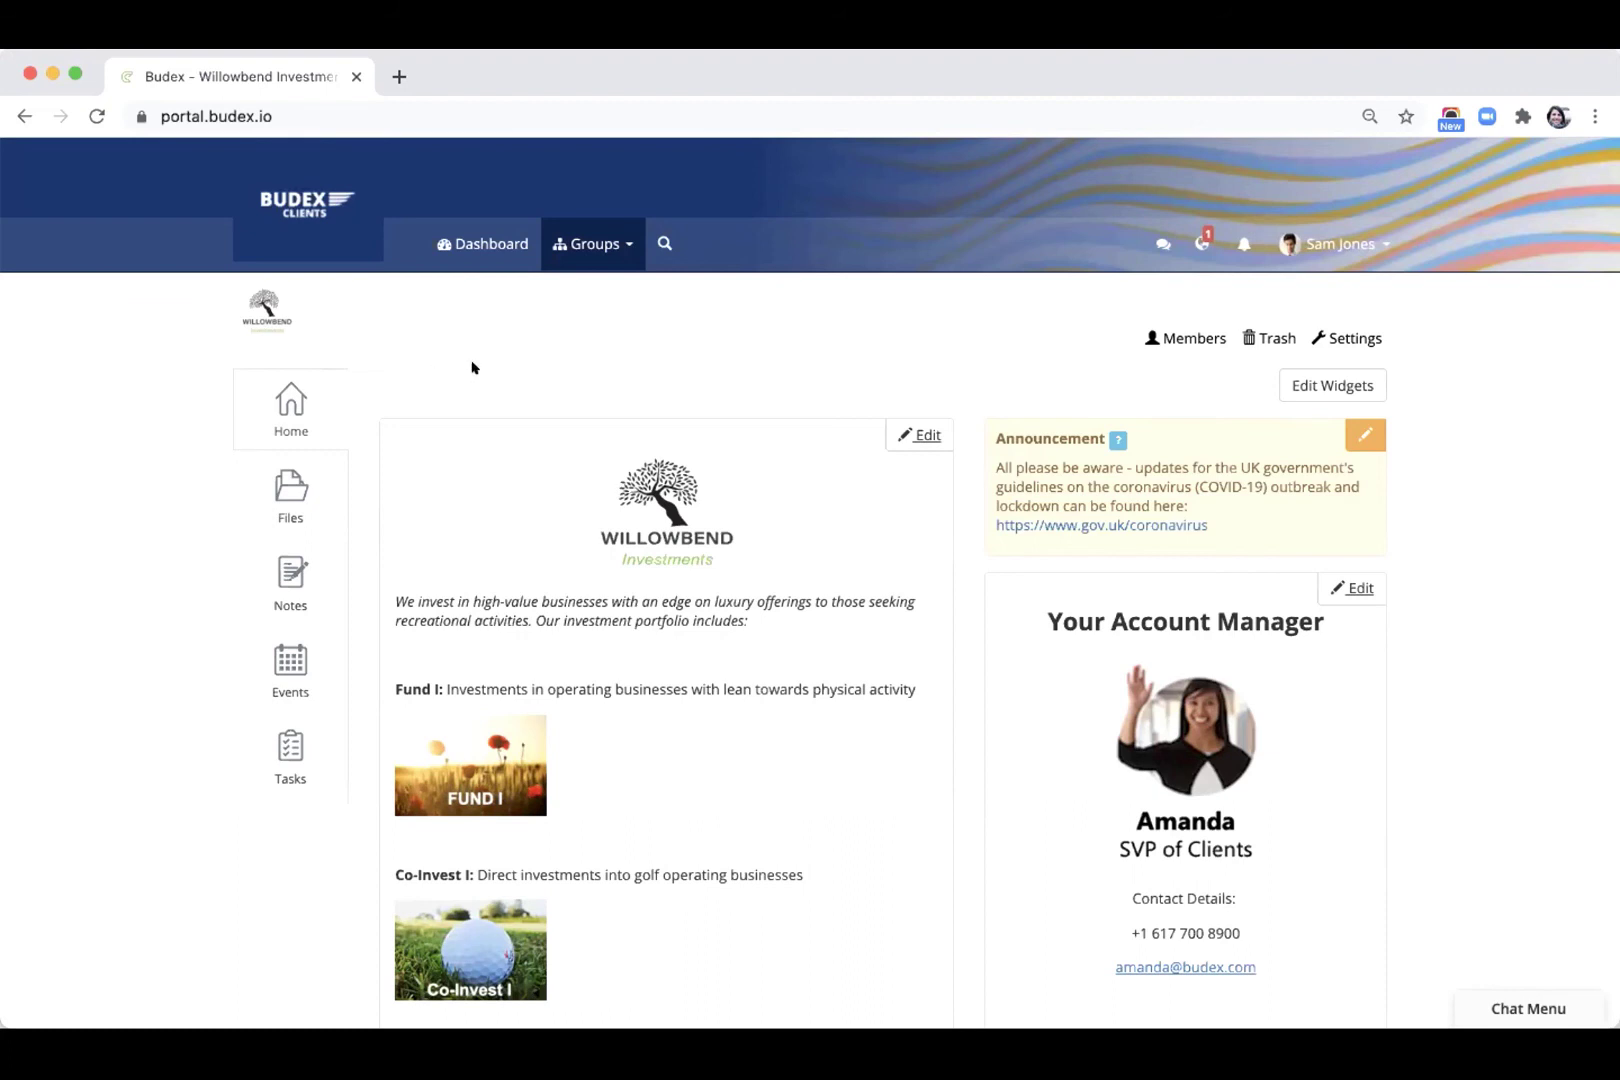
# Step: Remove the content creation right from the first listed member of the group and save the member role
pyautogui.click(1180, 336)
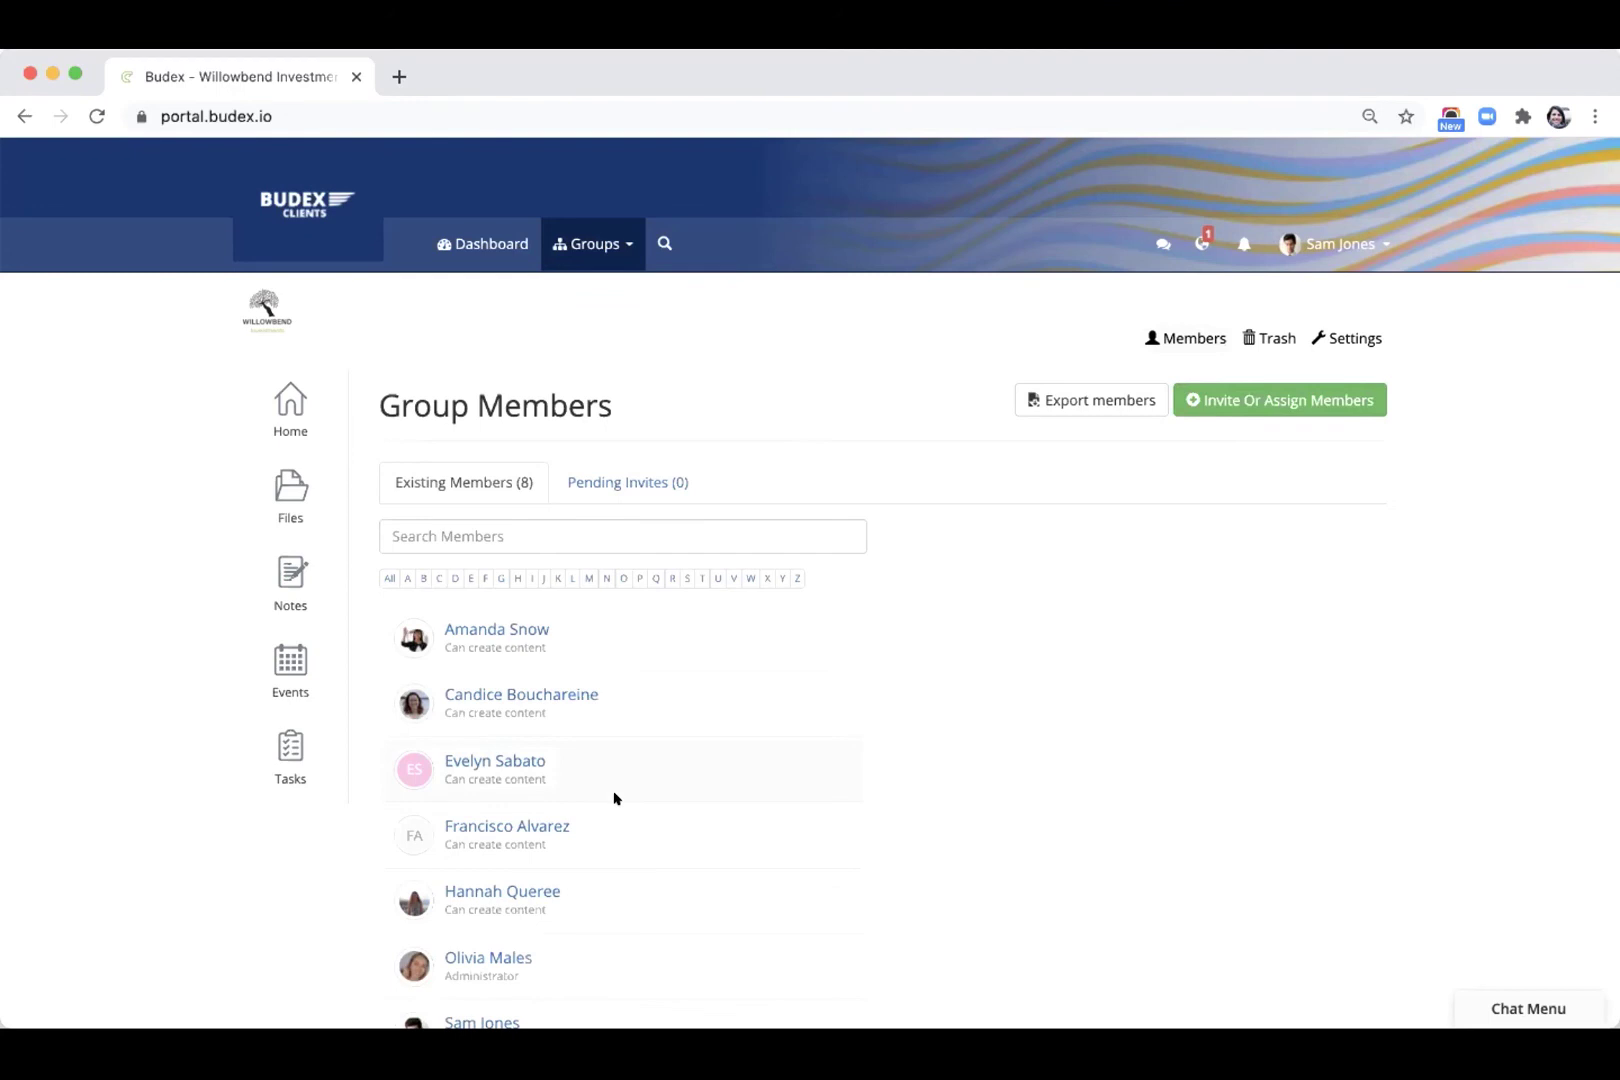
pyautogui.scroll(-3, 615, 799)
pyautogui.scroll(3, 615, 799)
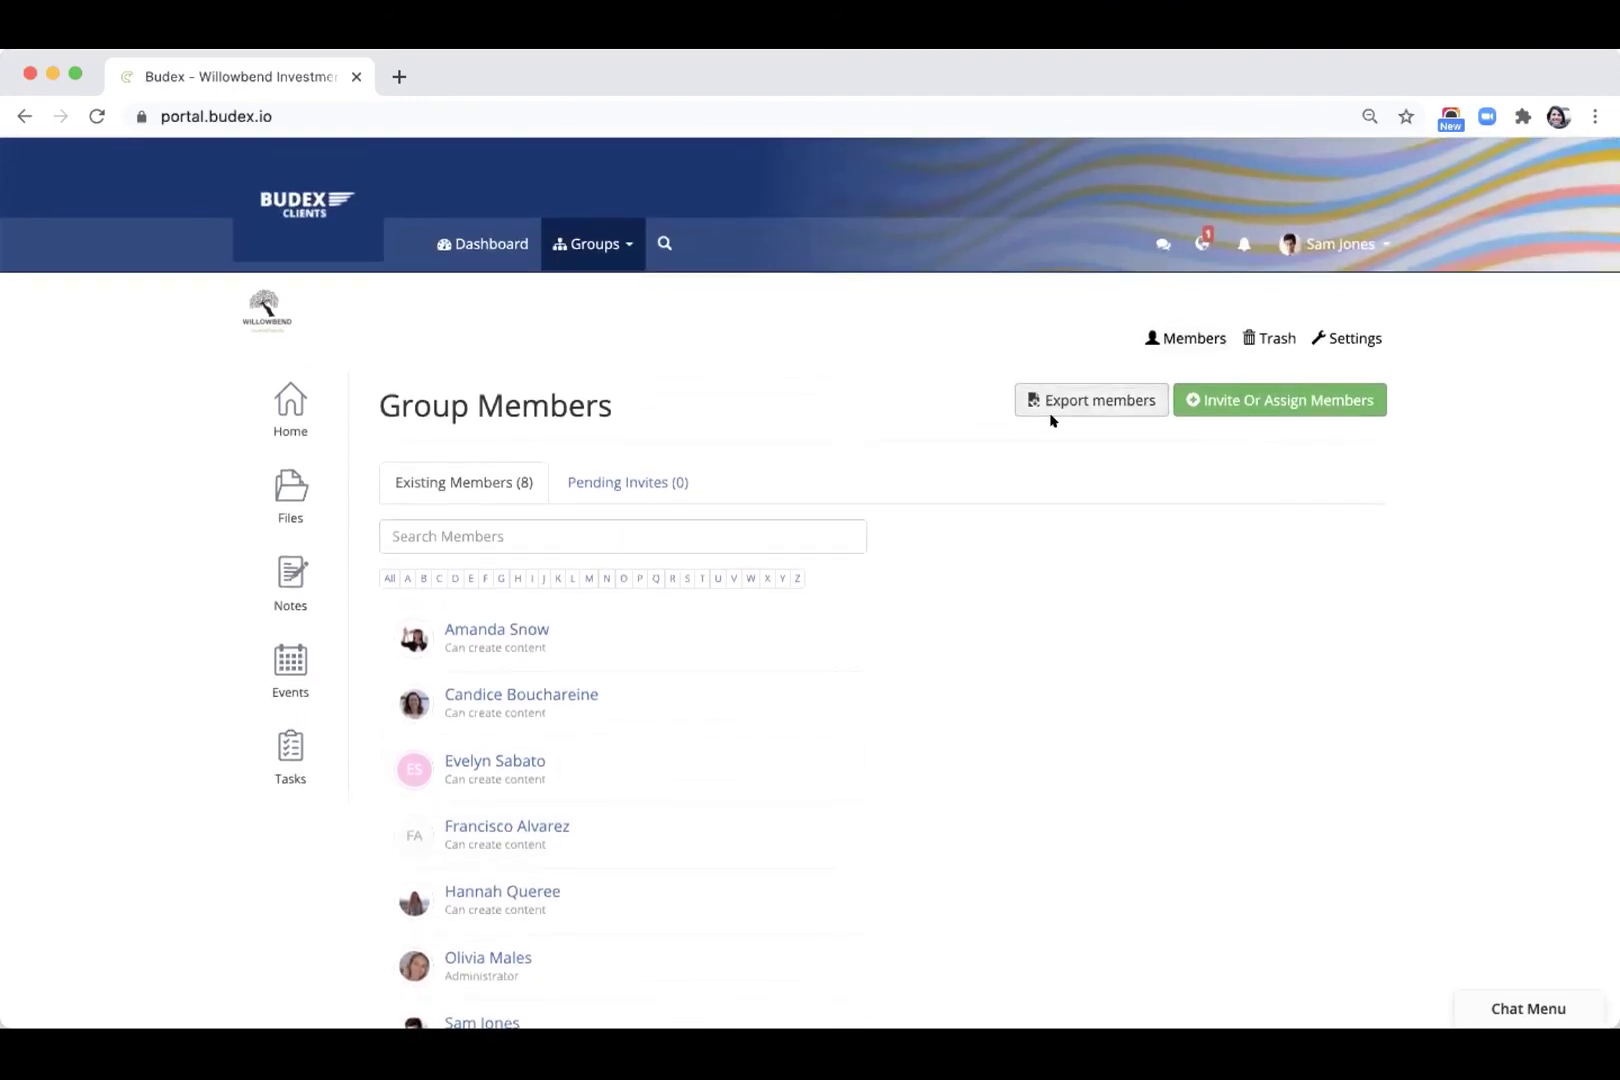
pyautogui.click(501, 628)
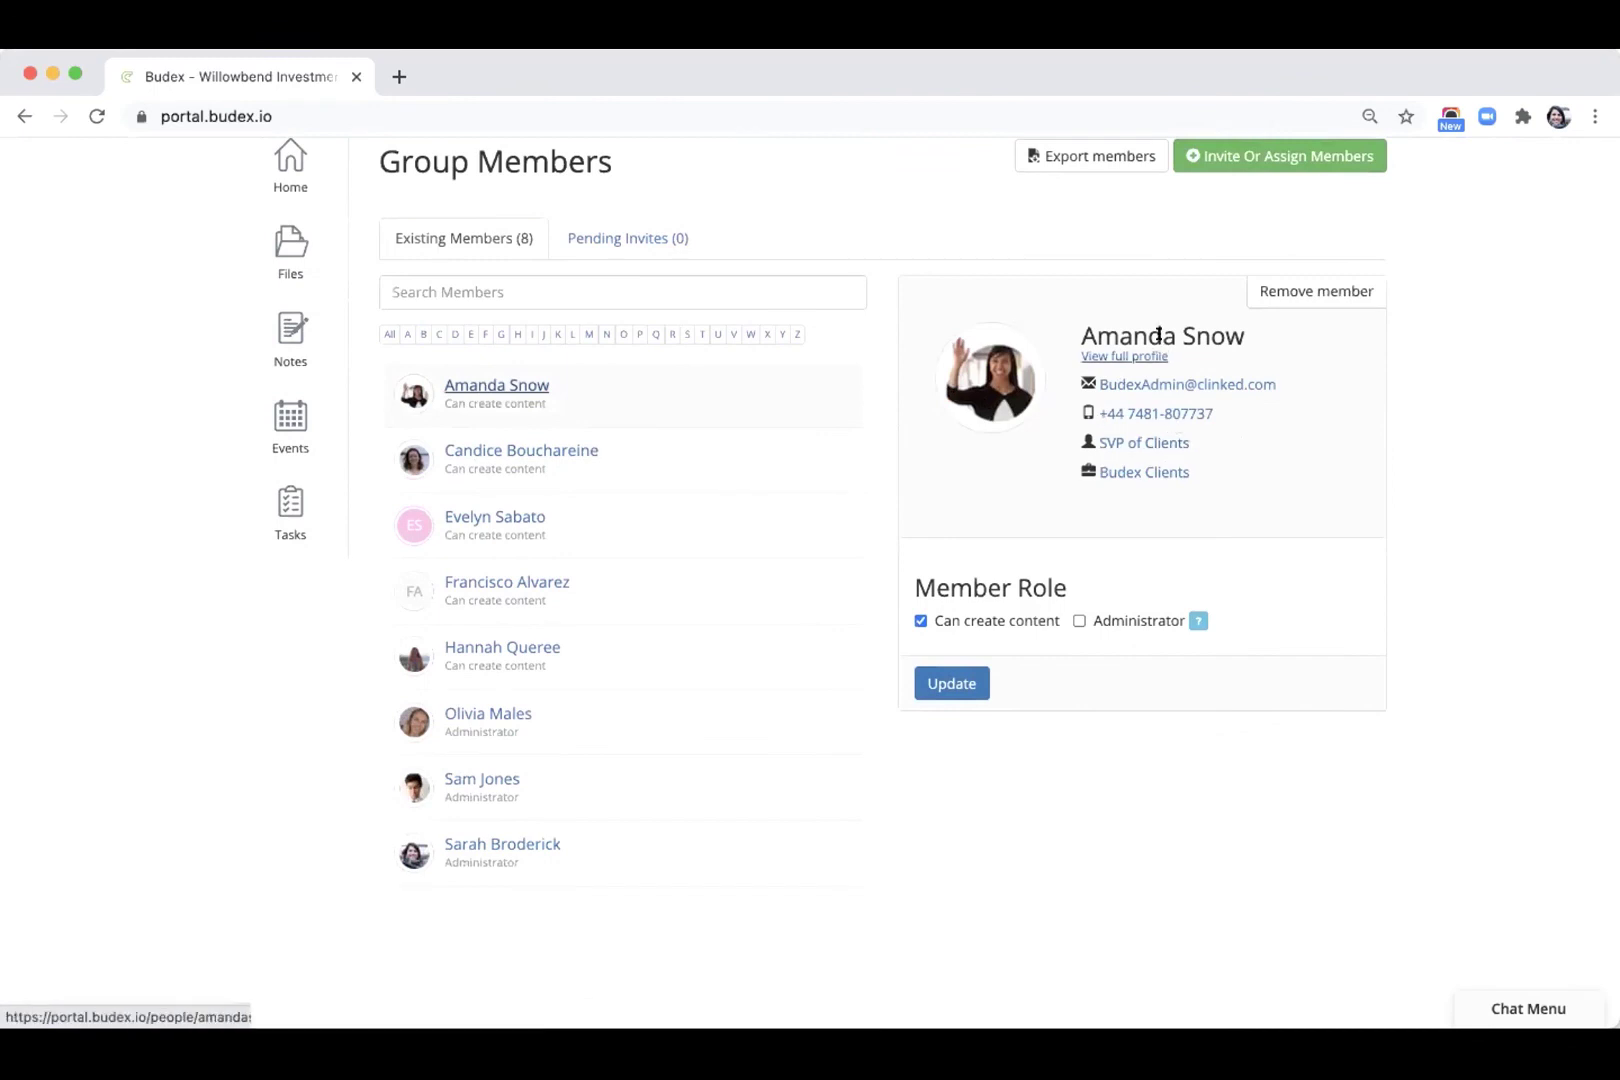
pyautogui.click(920, 621)
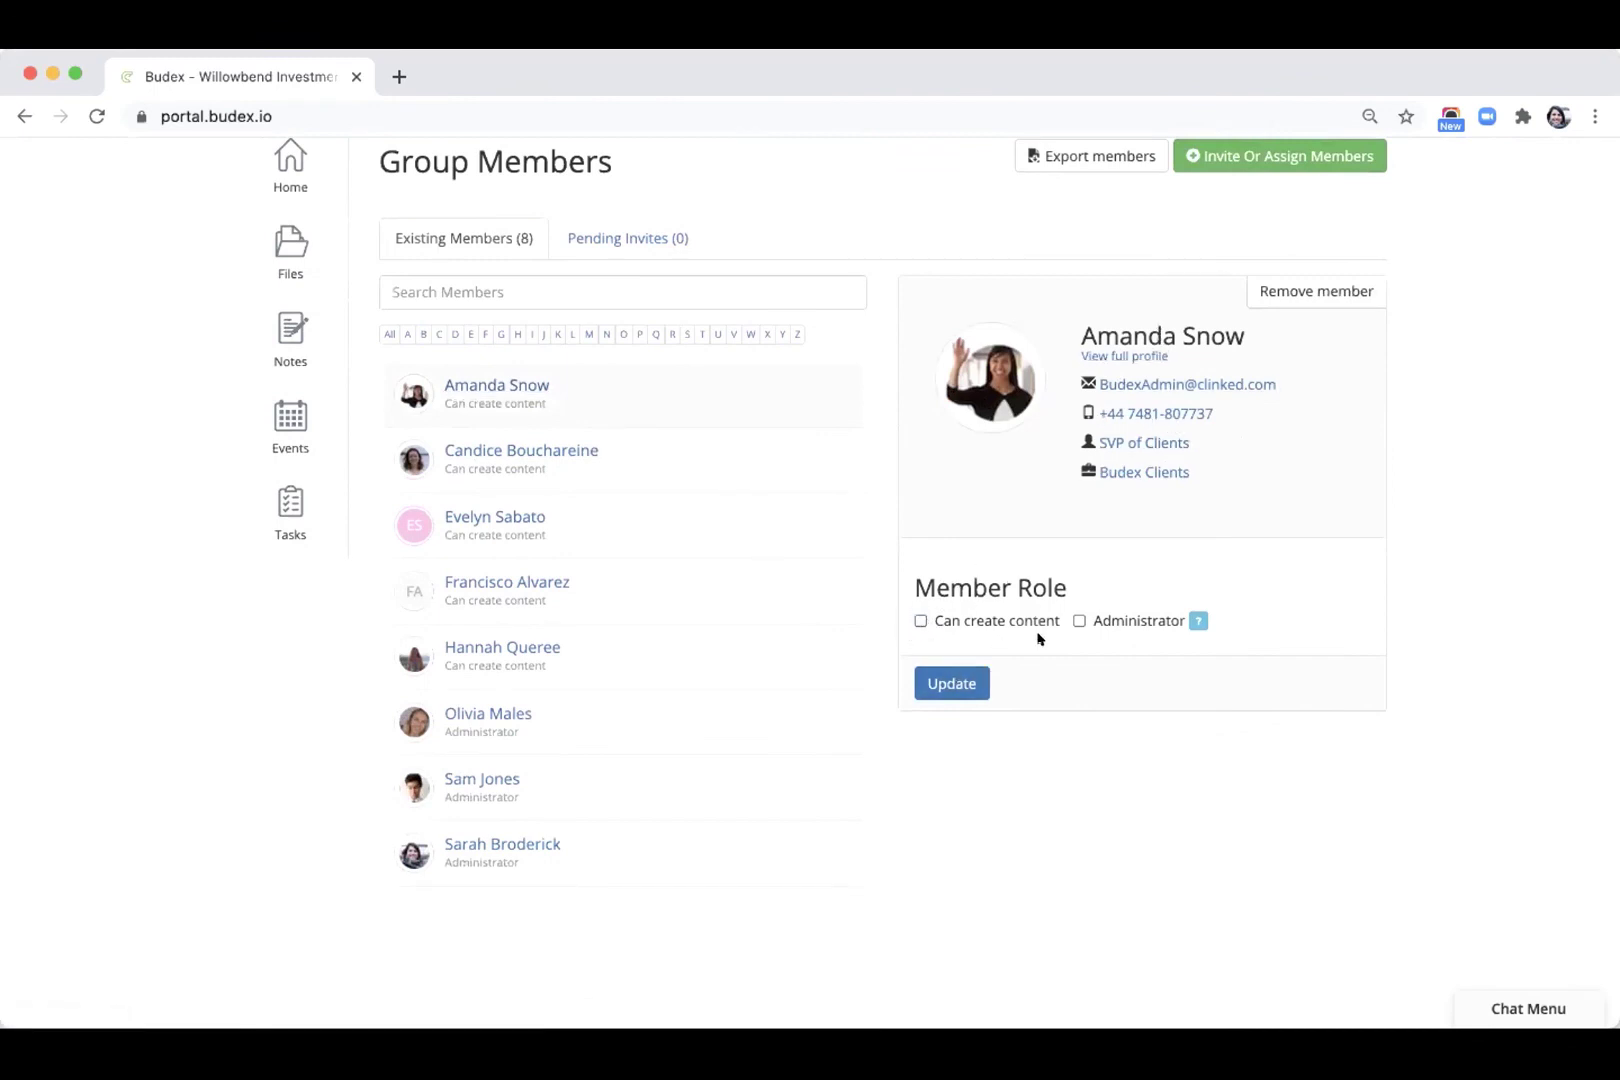
pyautogui.click(949, 686)
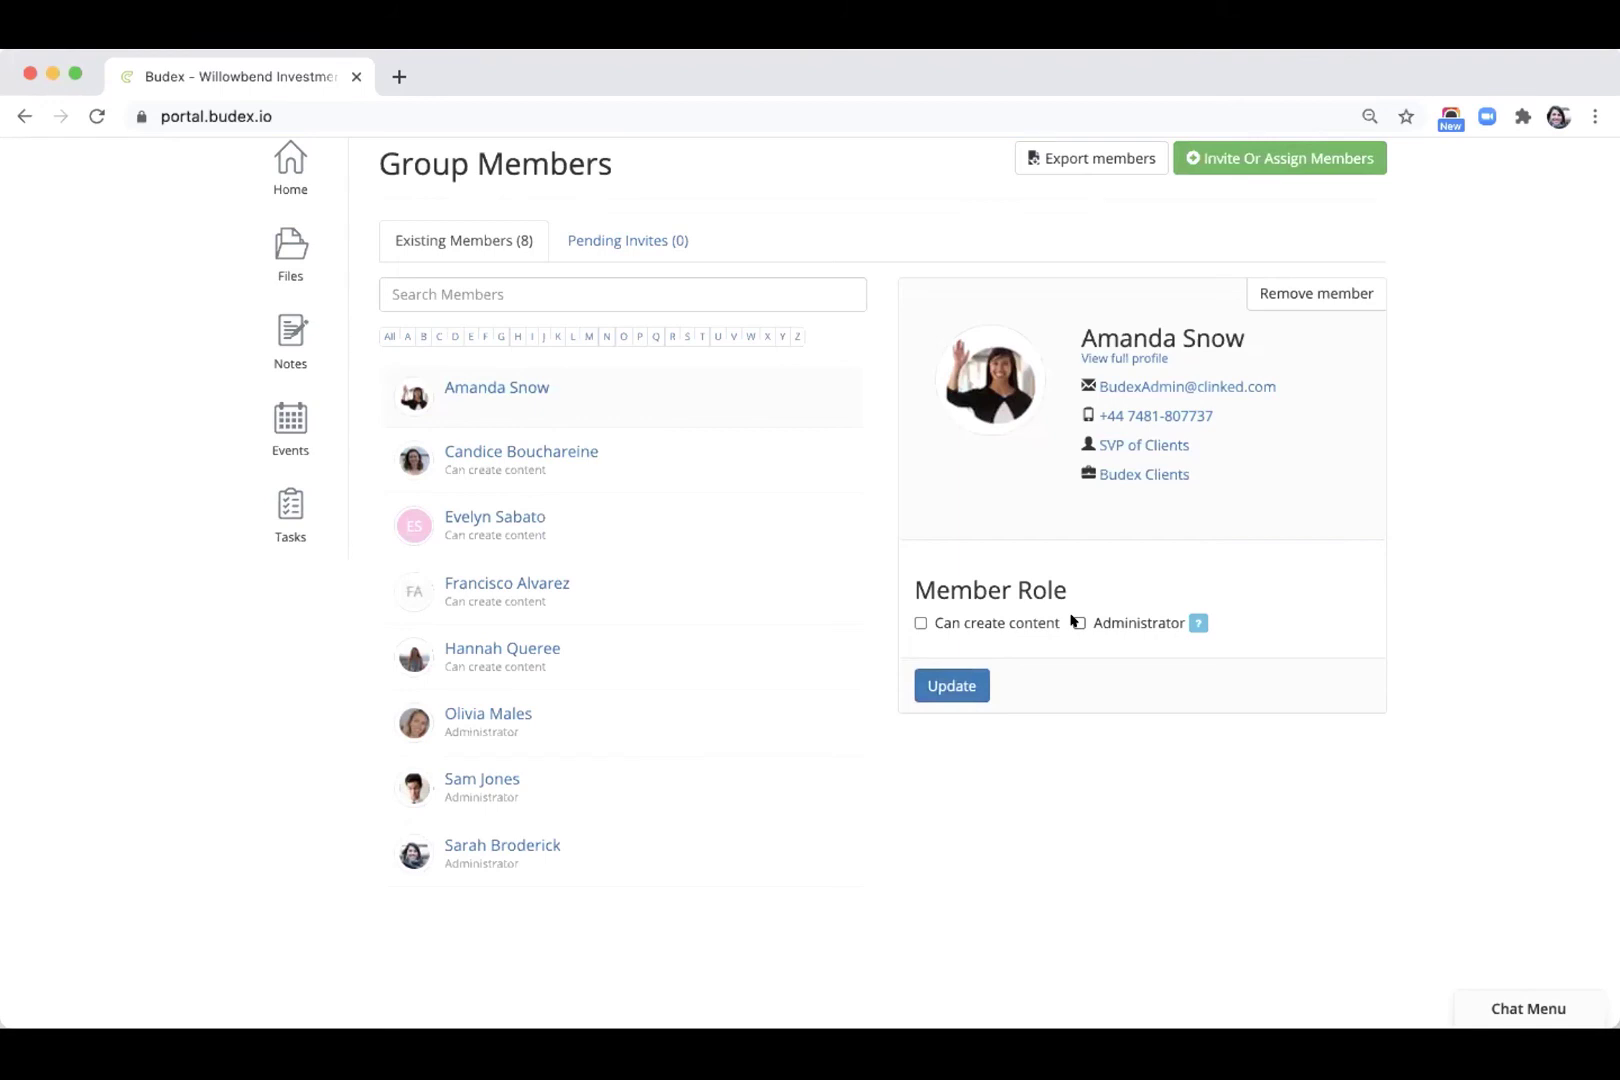
pyautogui.scroll(1, 1071, 621)
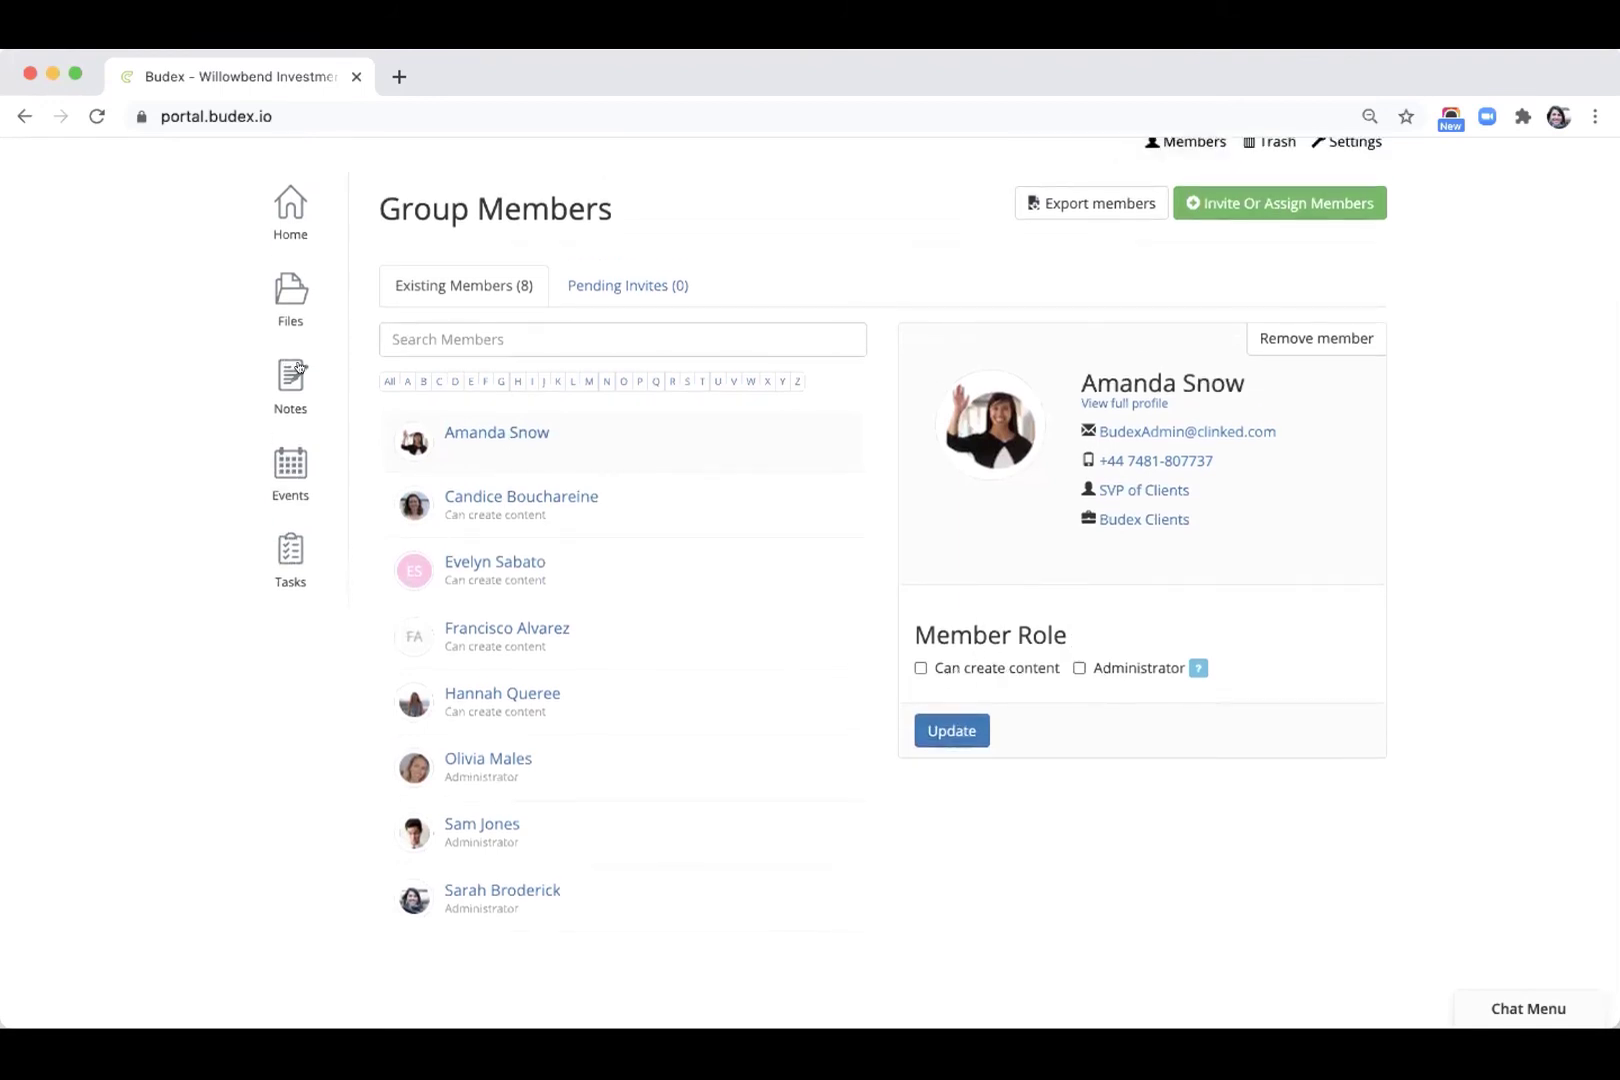
# Step: Share the Half Year Reviews folder in the group files with all group members as view only, after checking the individual permissions option
pyautogui.click(269, 311)
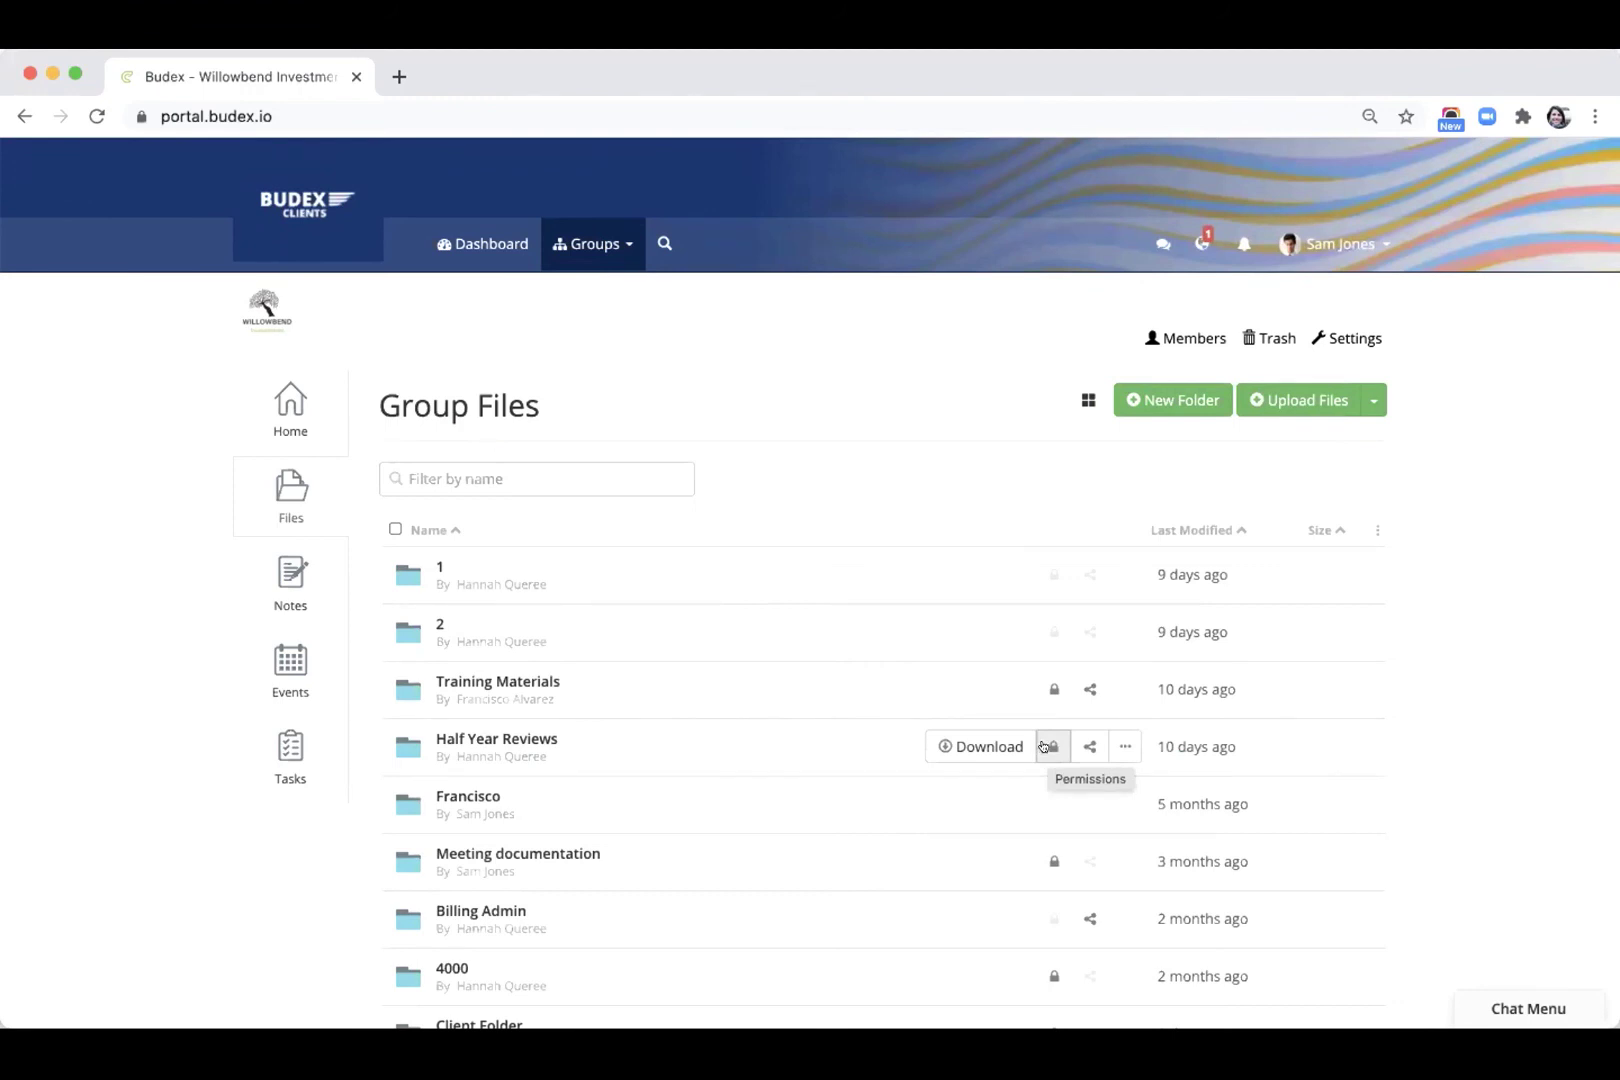
pyautogui.click(1043, 746)
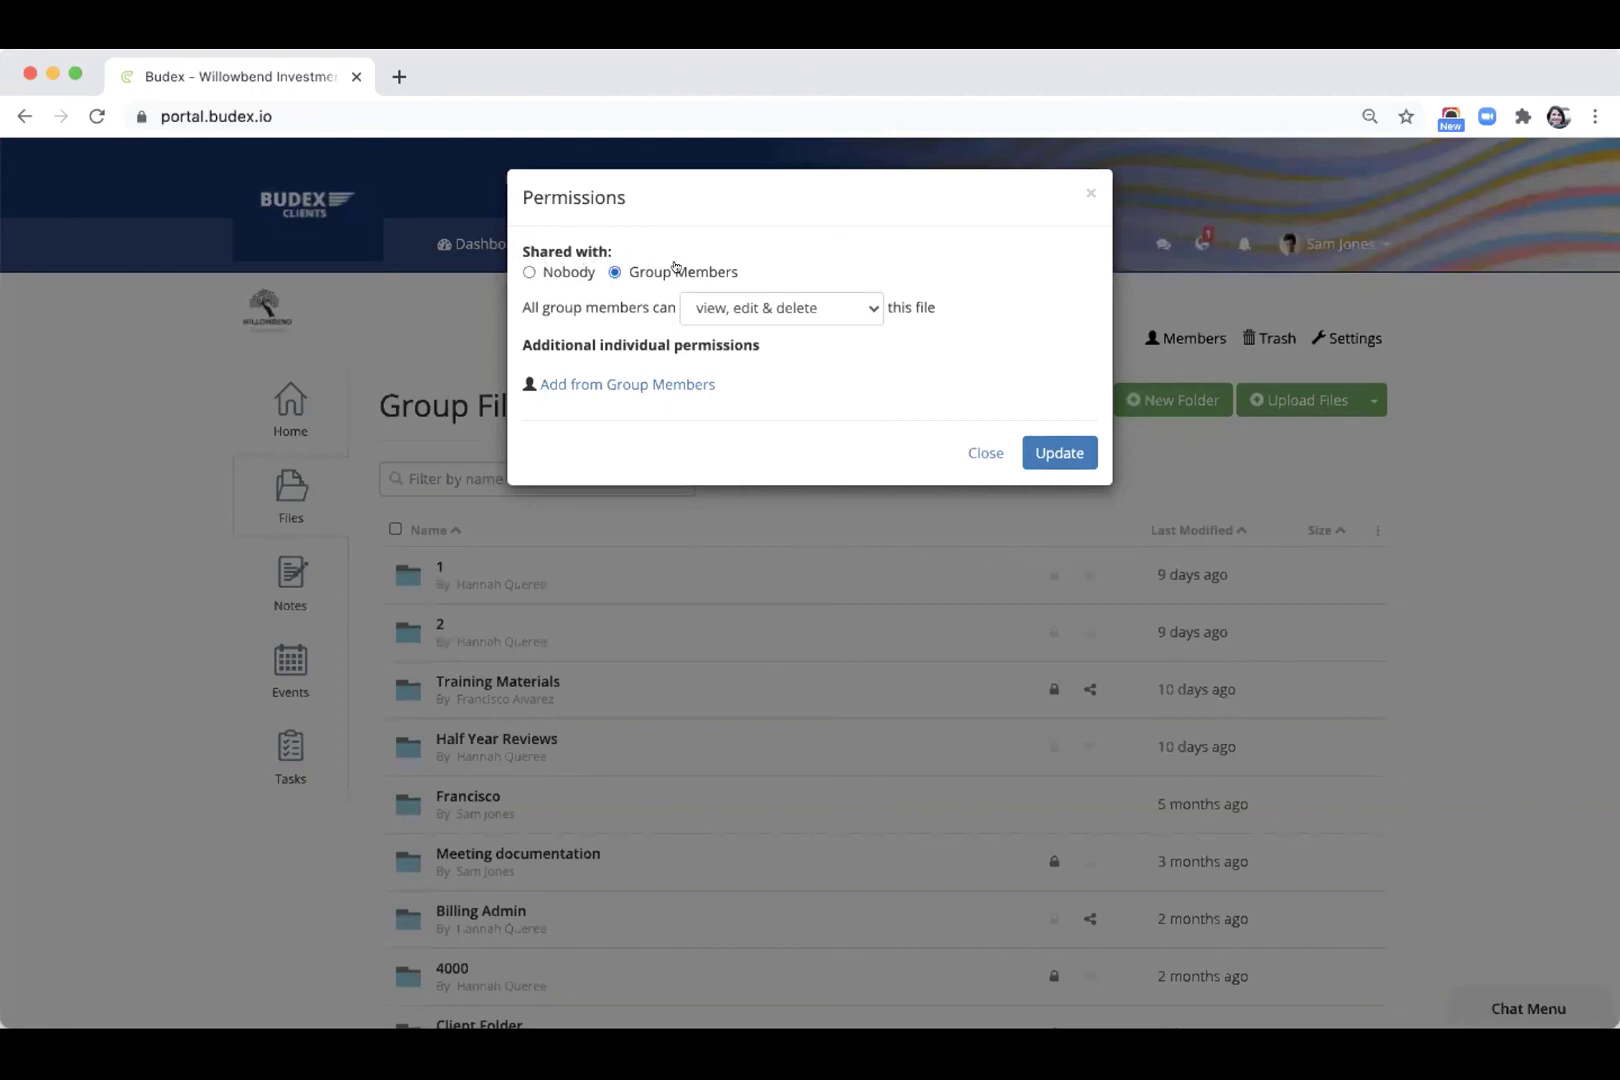
pyautogui.click(529, 273)
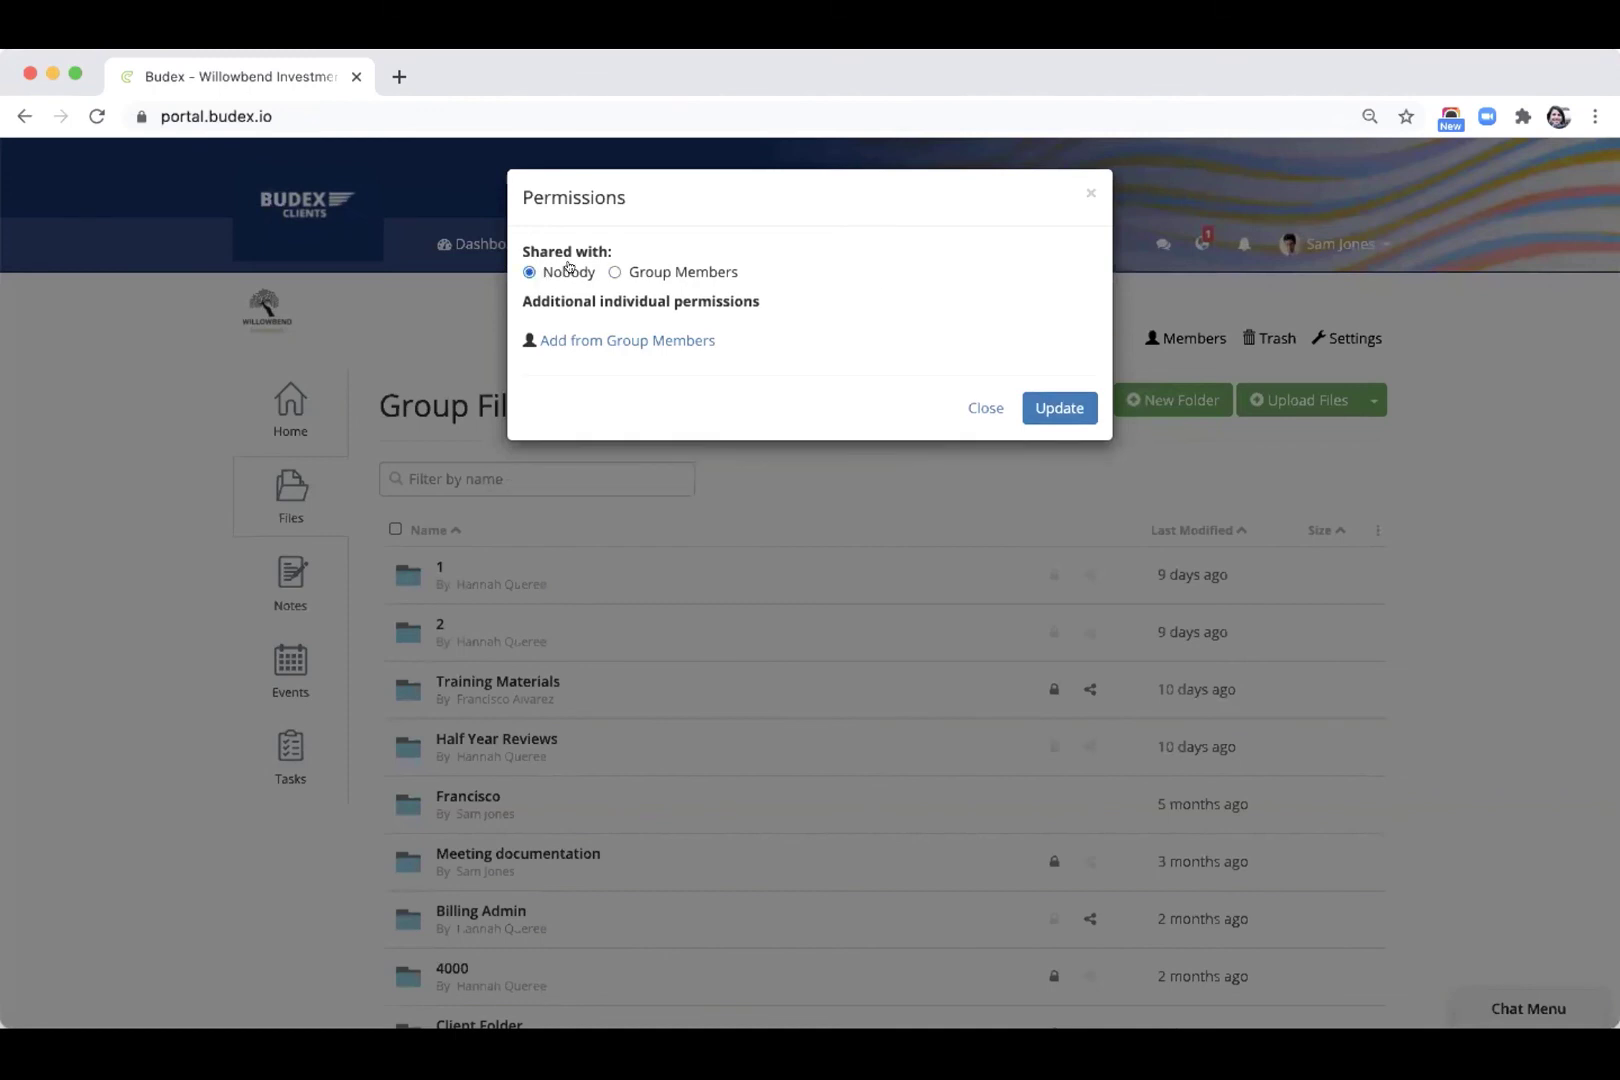
pyautogui.click(603, 337)
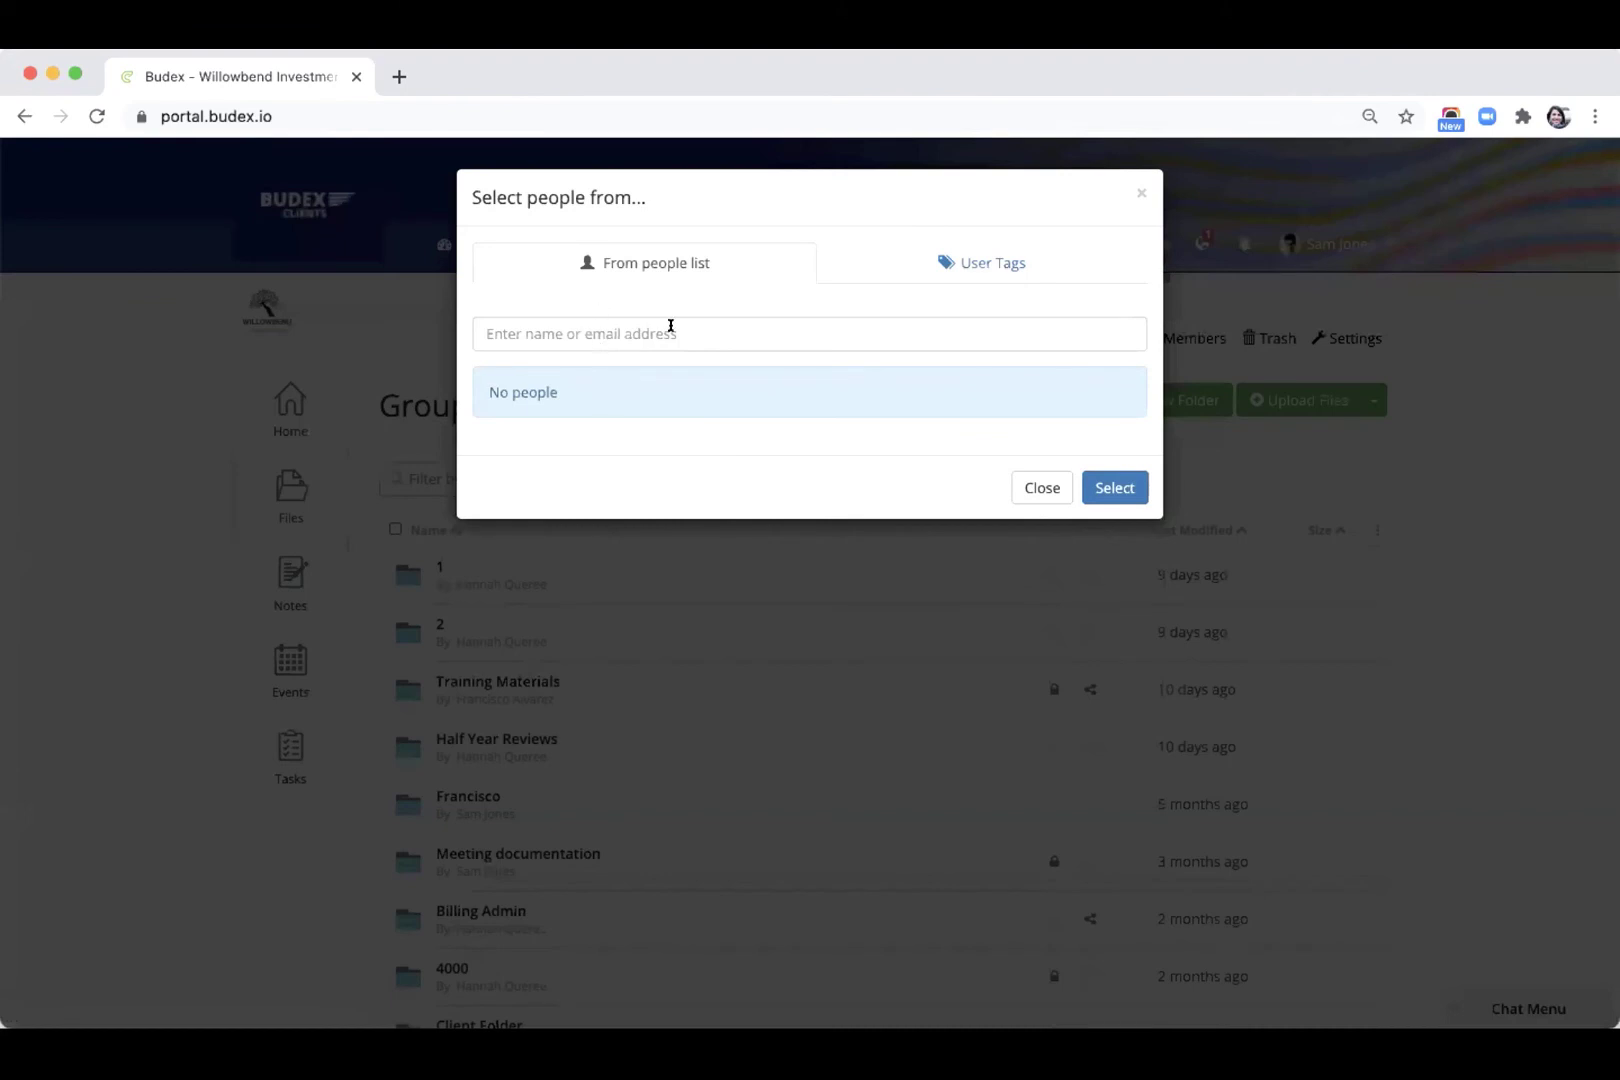
pyautogui.click(1015, 487)
pyautogui.click(664, 274)
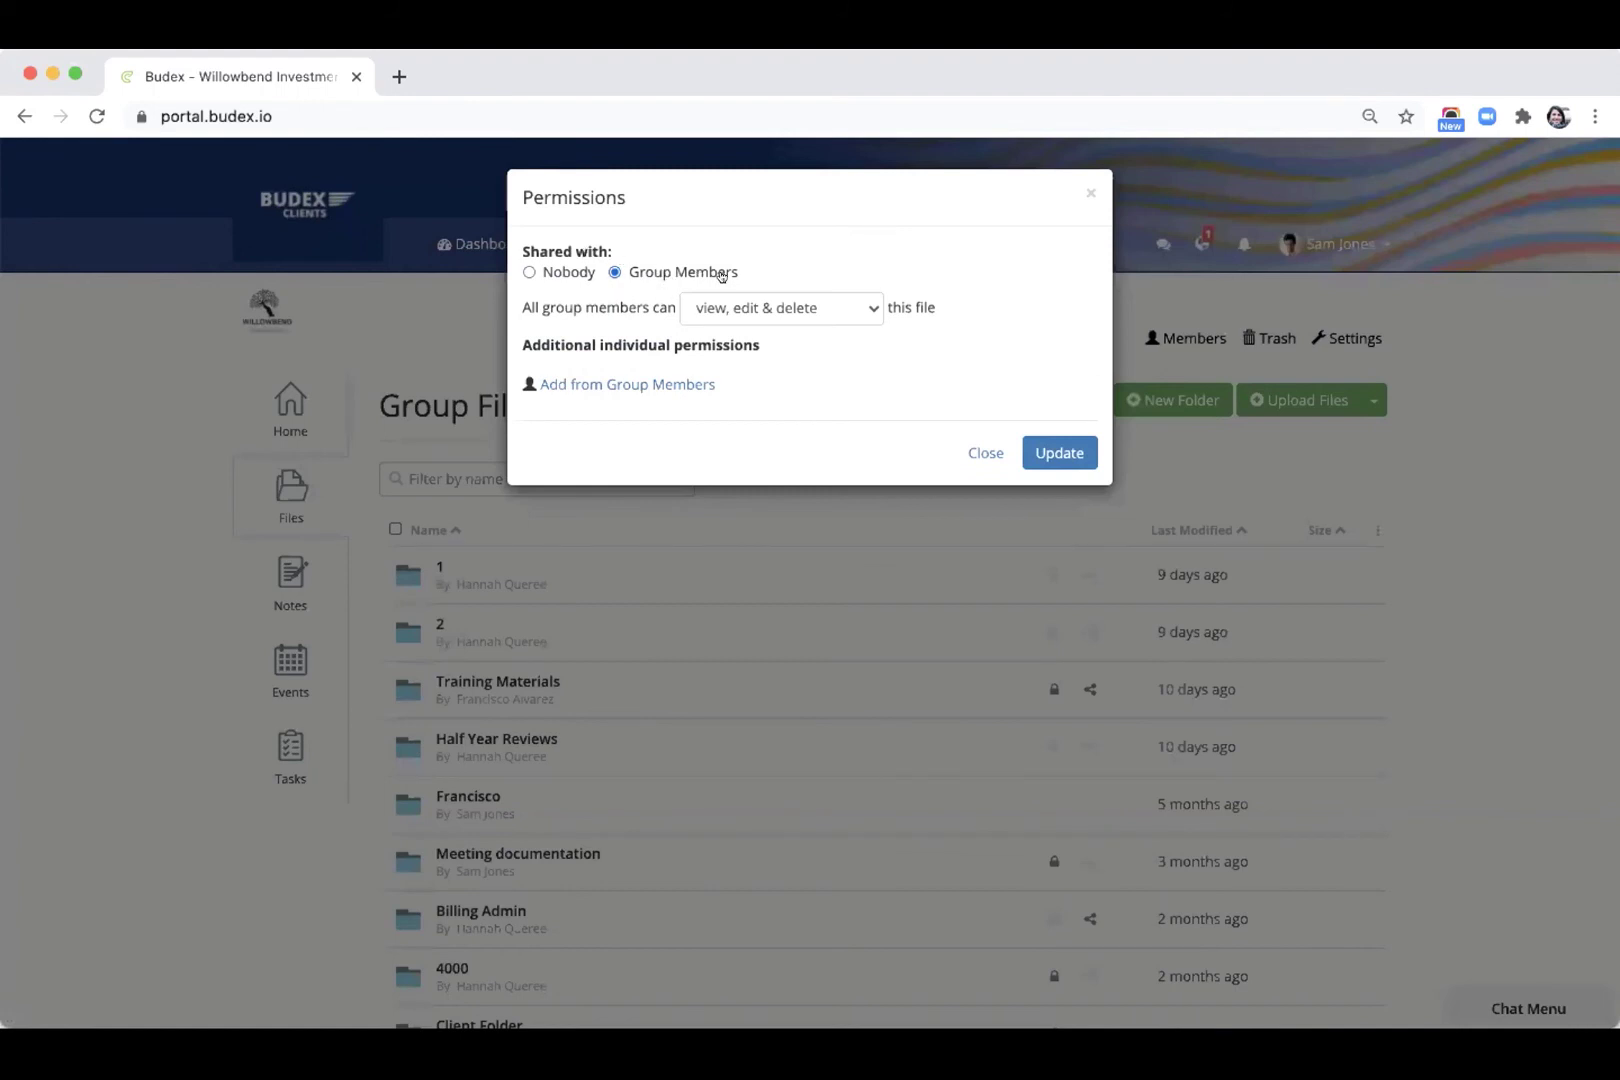
pyautogui.click(857, 310)
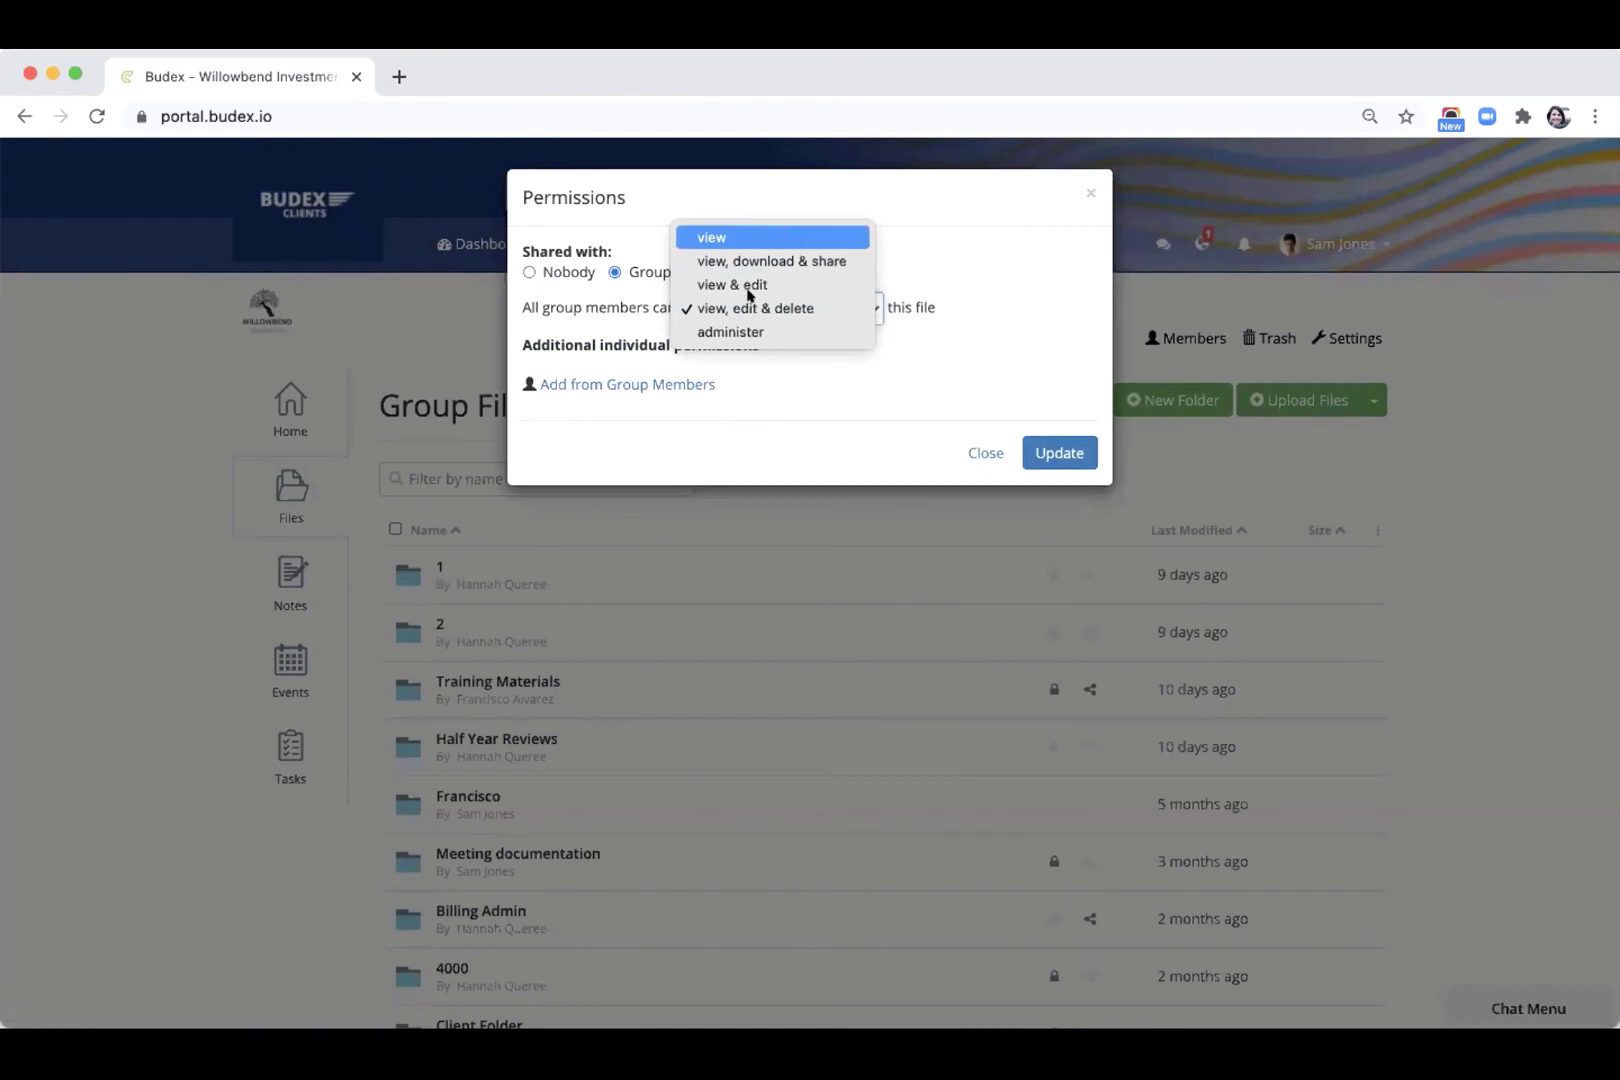
pyautogui.click(691, 240)
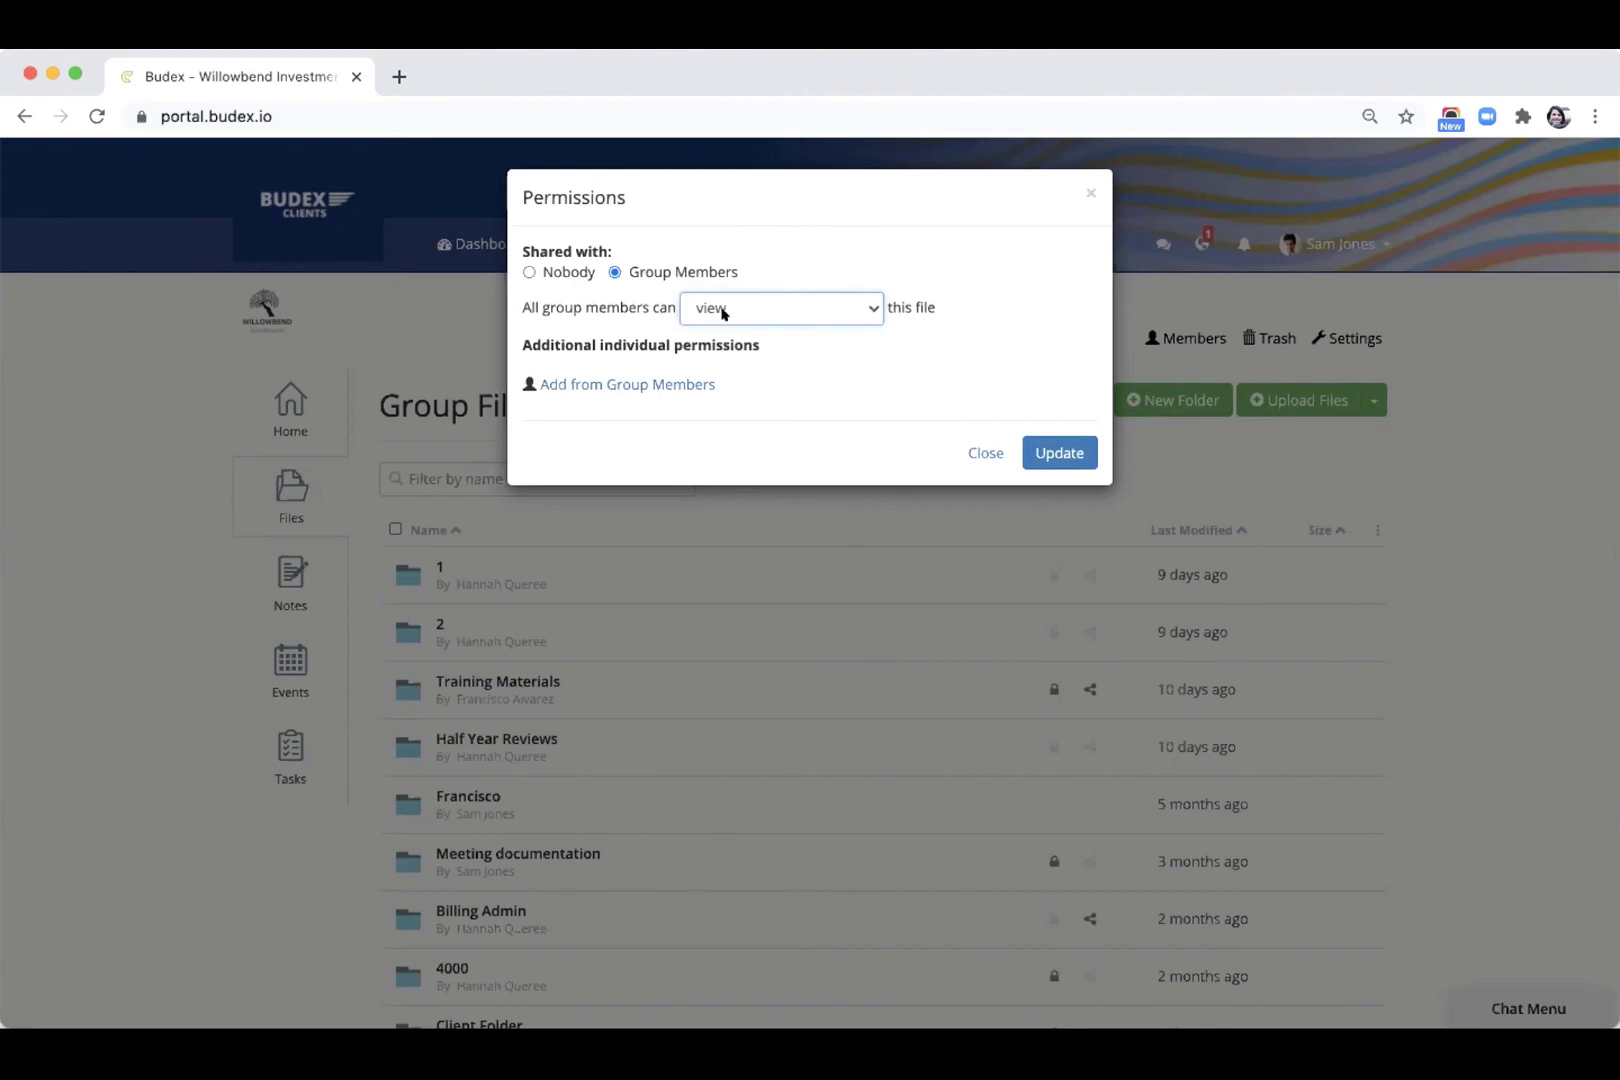
pyautogui.click(1044, 455)
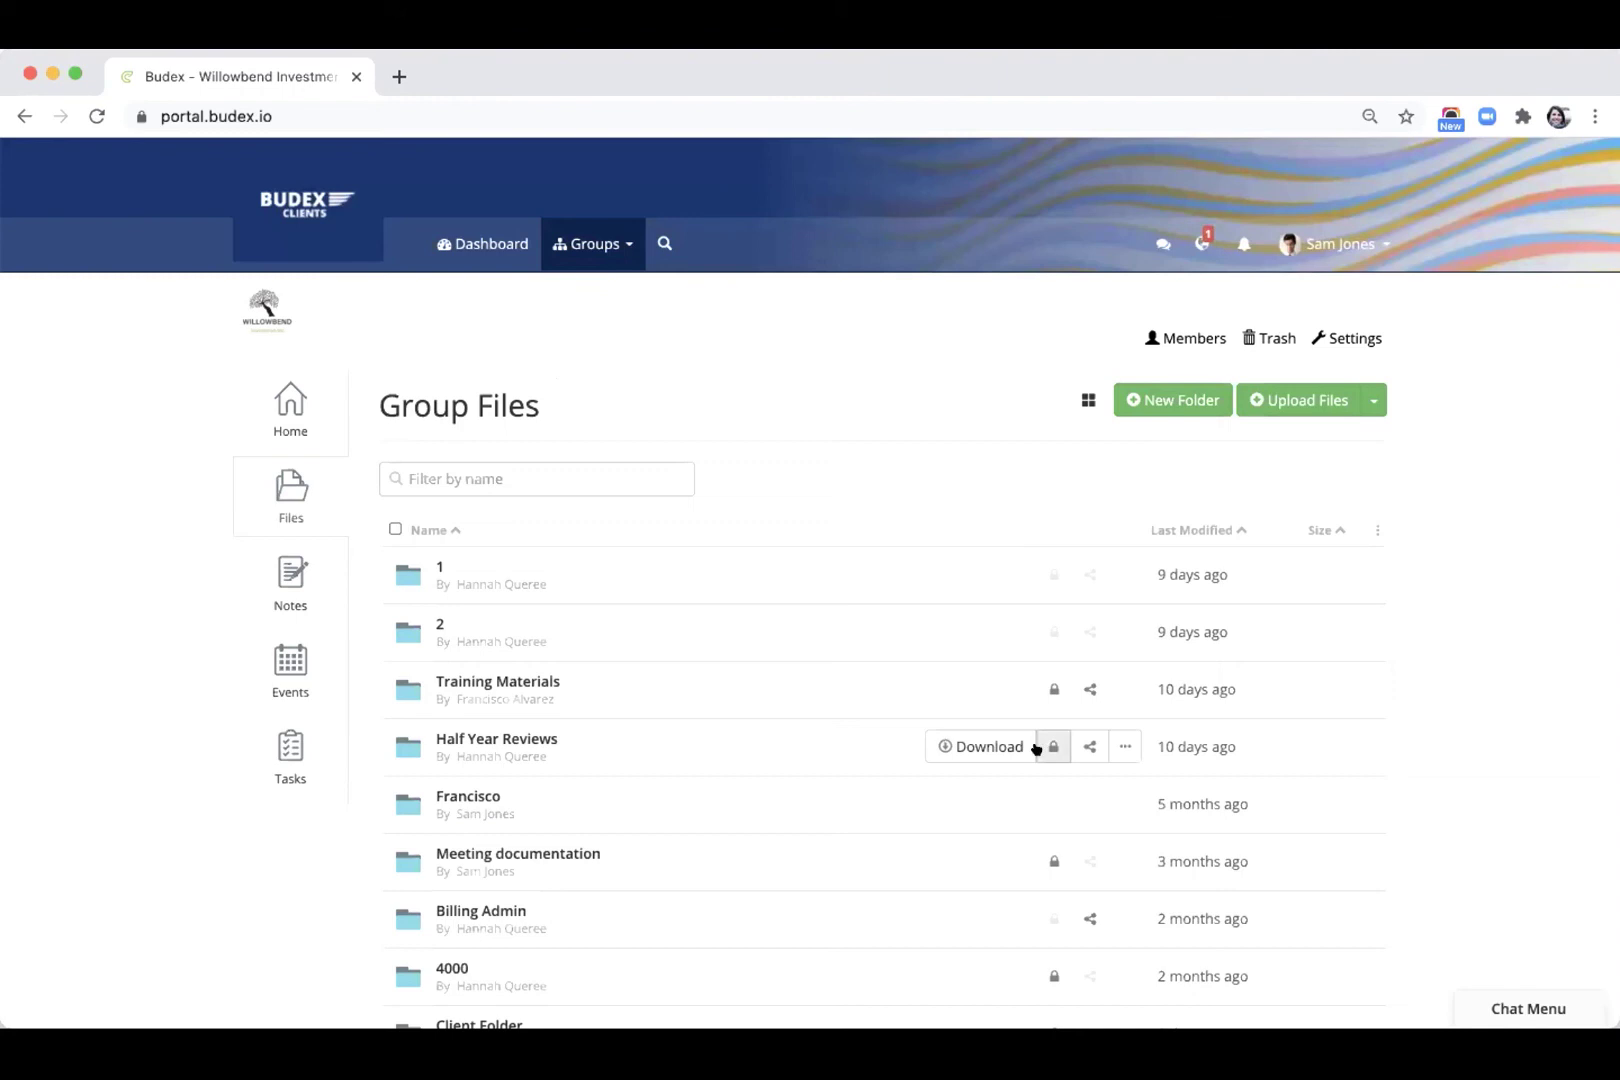
# Step: Open the Summer Party 2020 RSVP (Jotform Example) note from the group notes and look over its embedded form and comments area
pyautogui.click(287, 410)
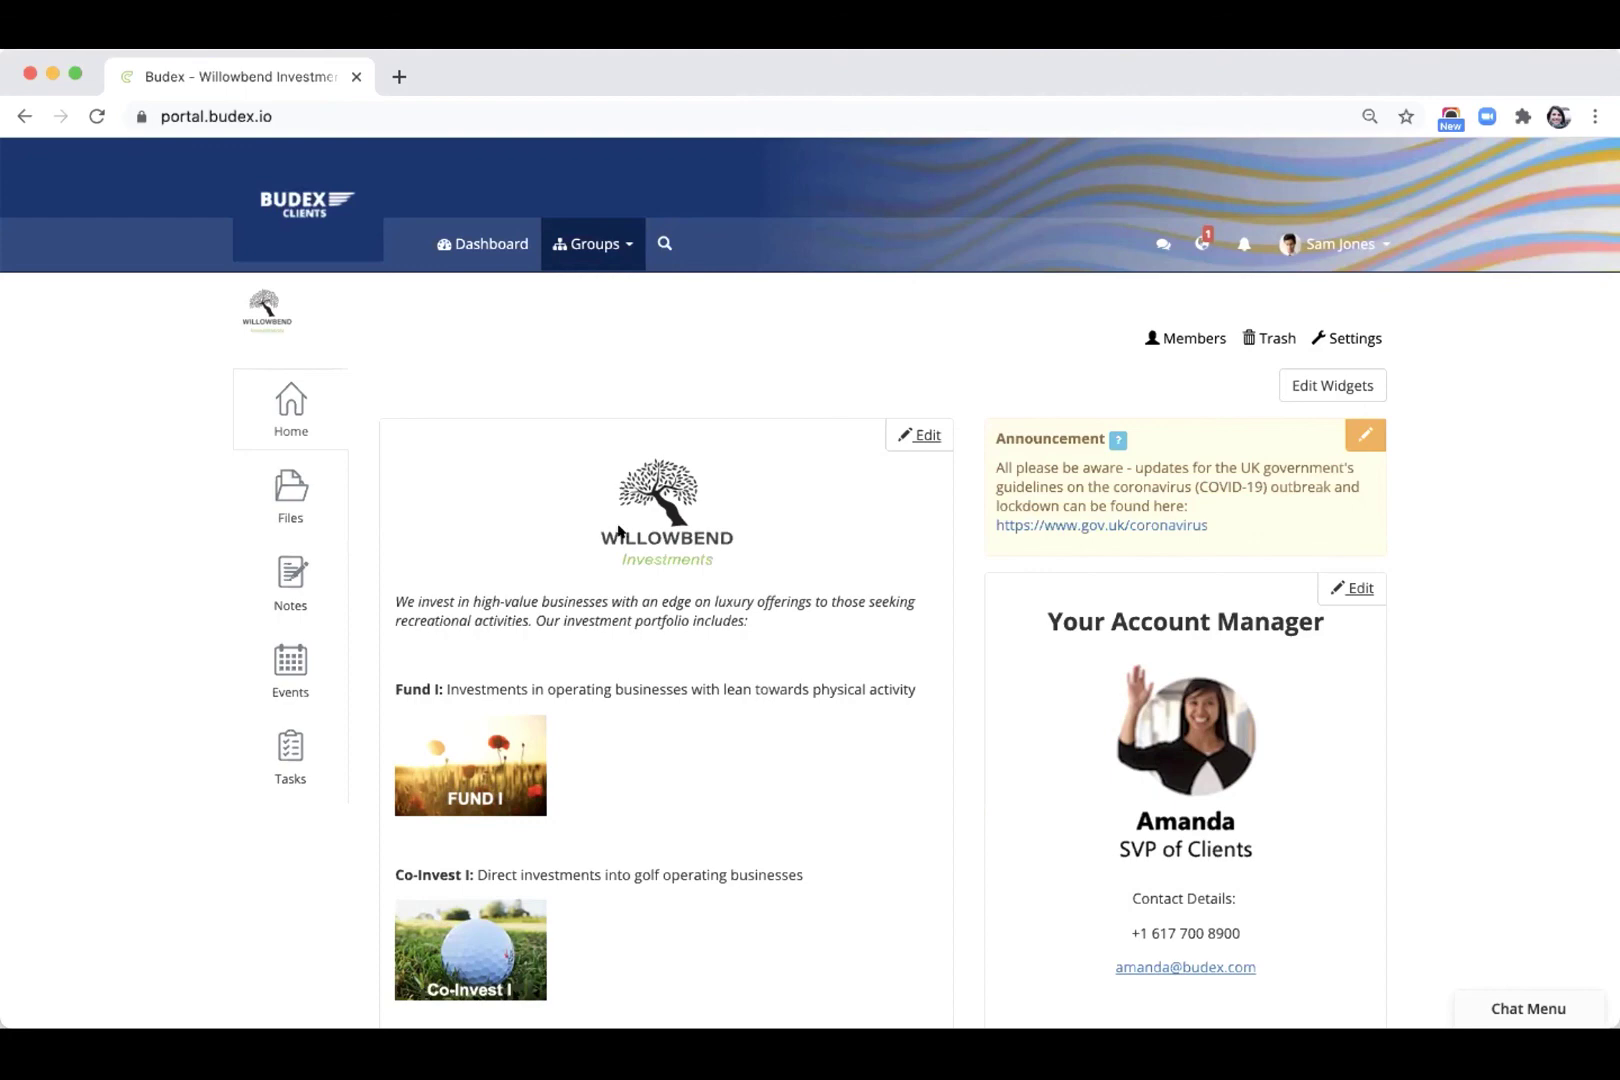
pyautogui.click(286, 579)
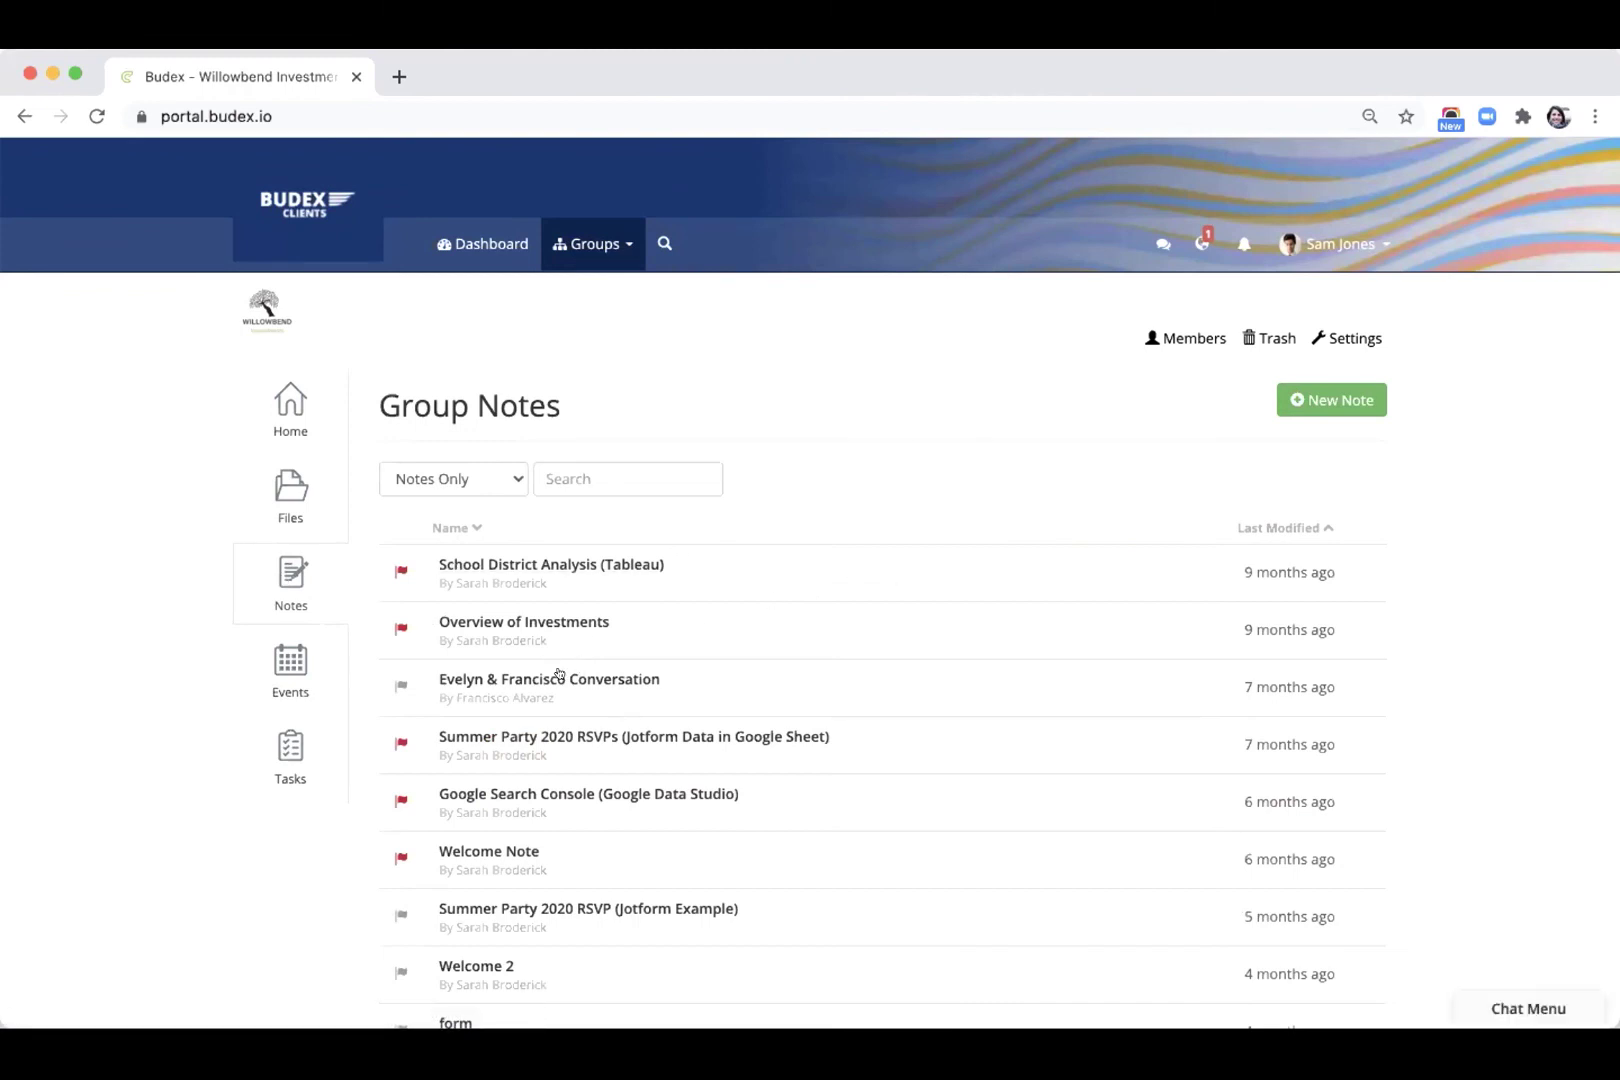
pyautogui.scroll(-5, 560, 672)
pyautogui.scroll(-2, 500, 688)
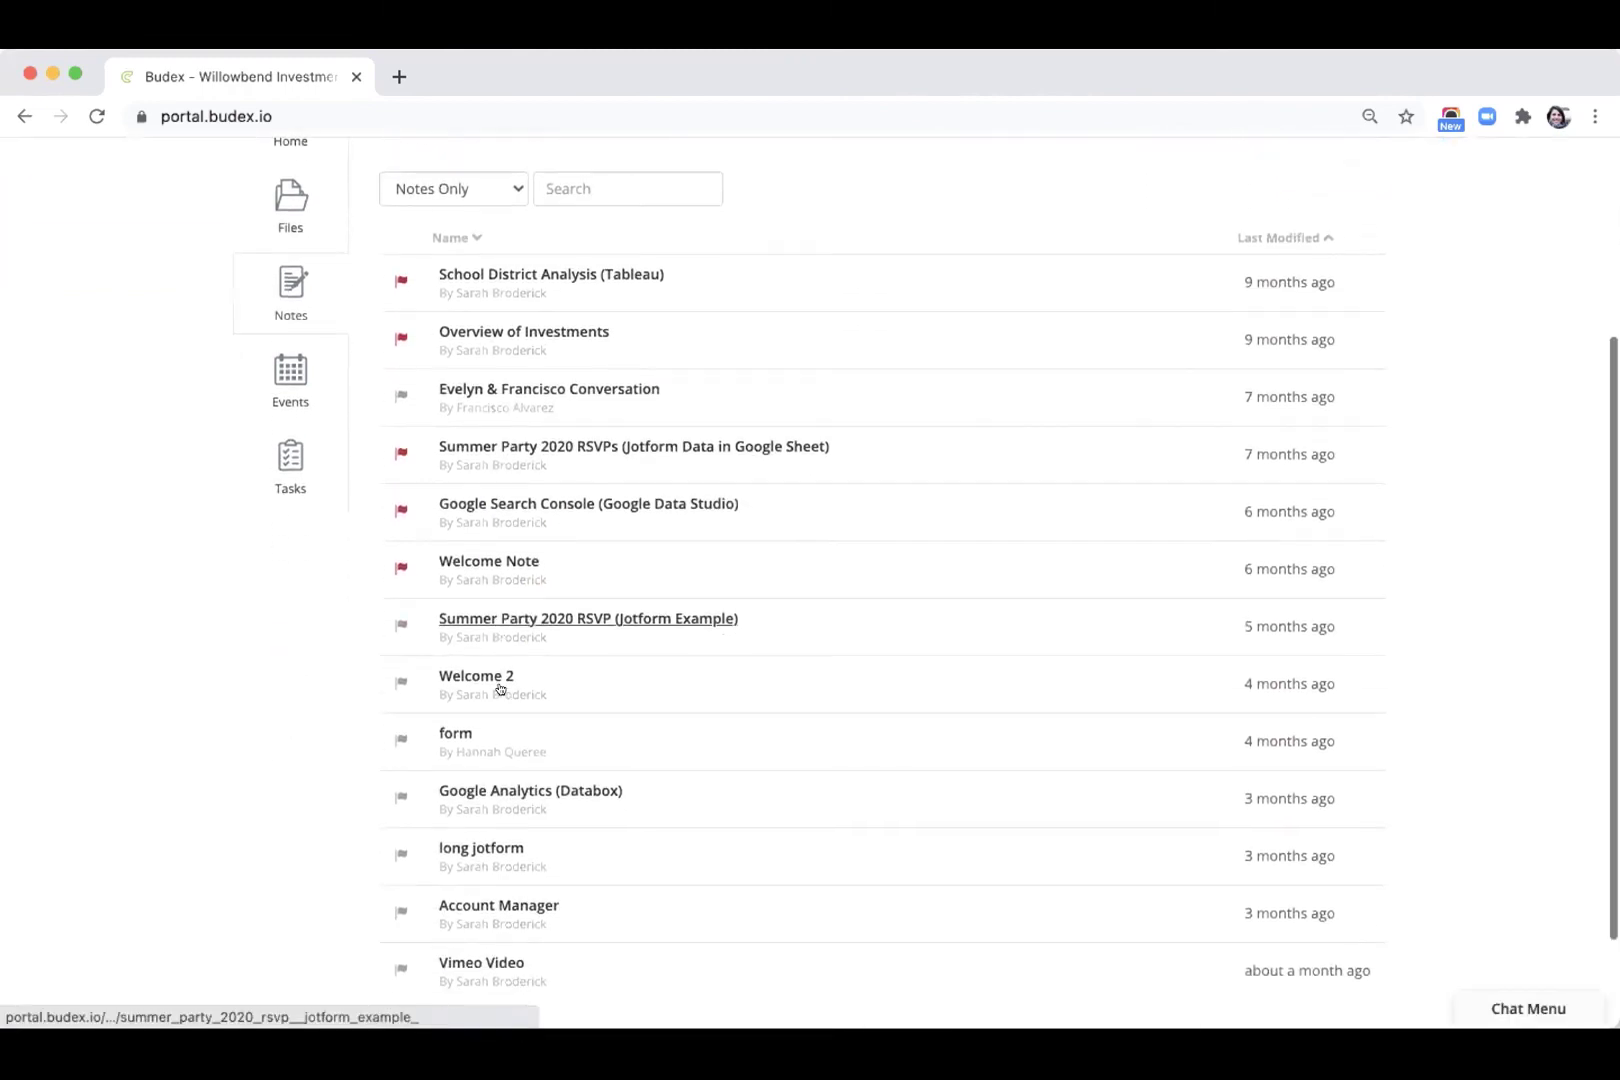
pyautogui.click(519, 590)
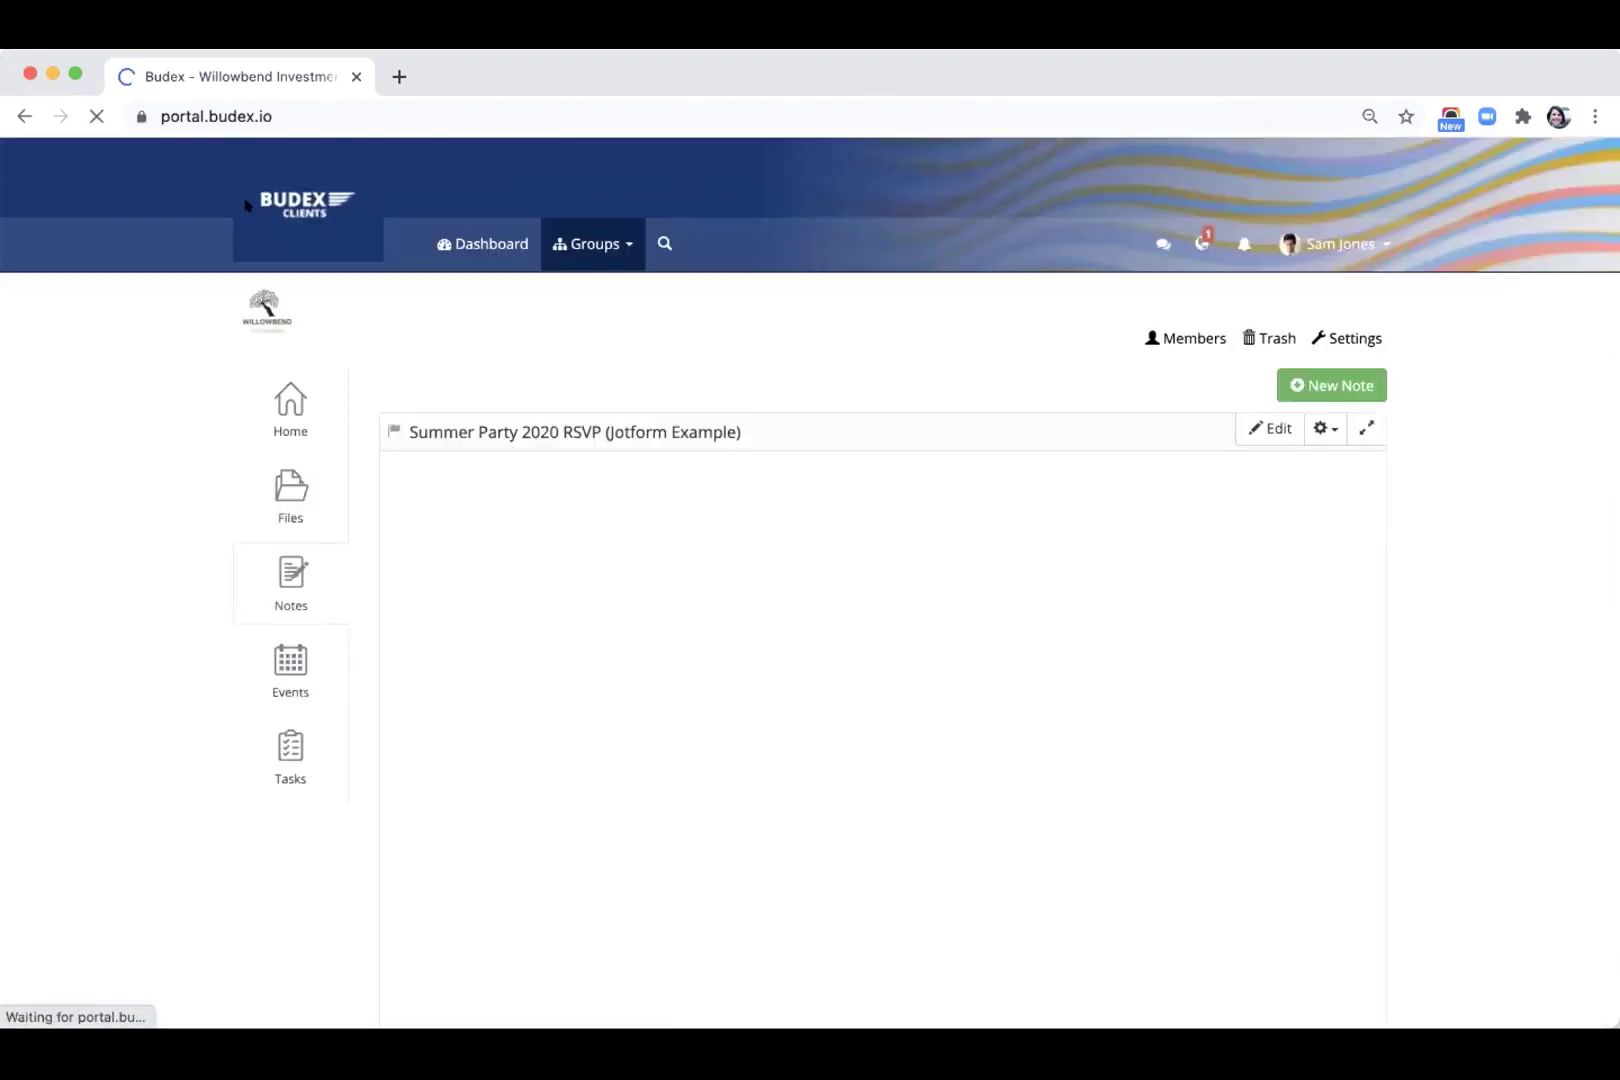
pyautogui.scroll(-10, 405, 351)
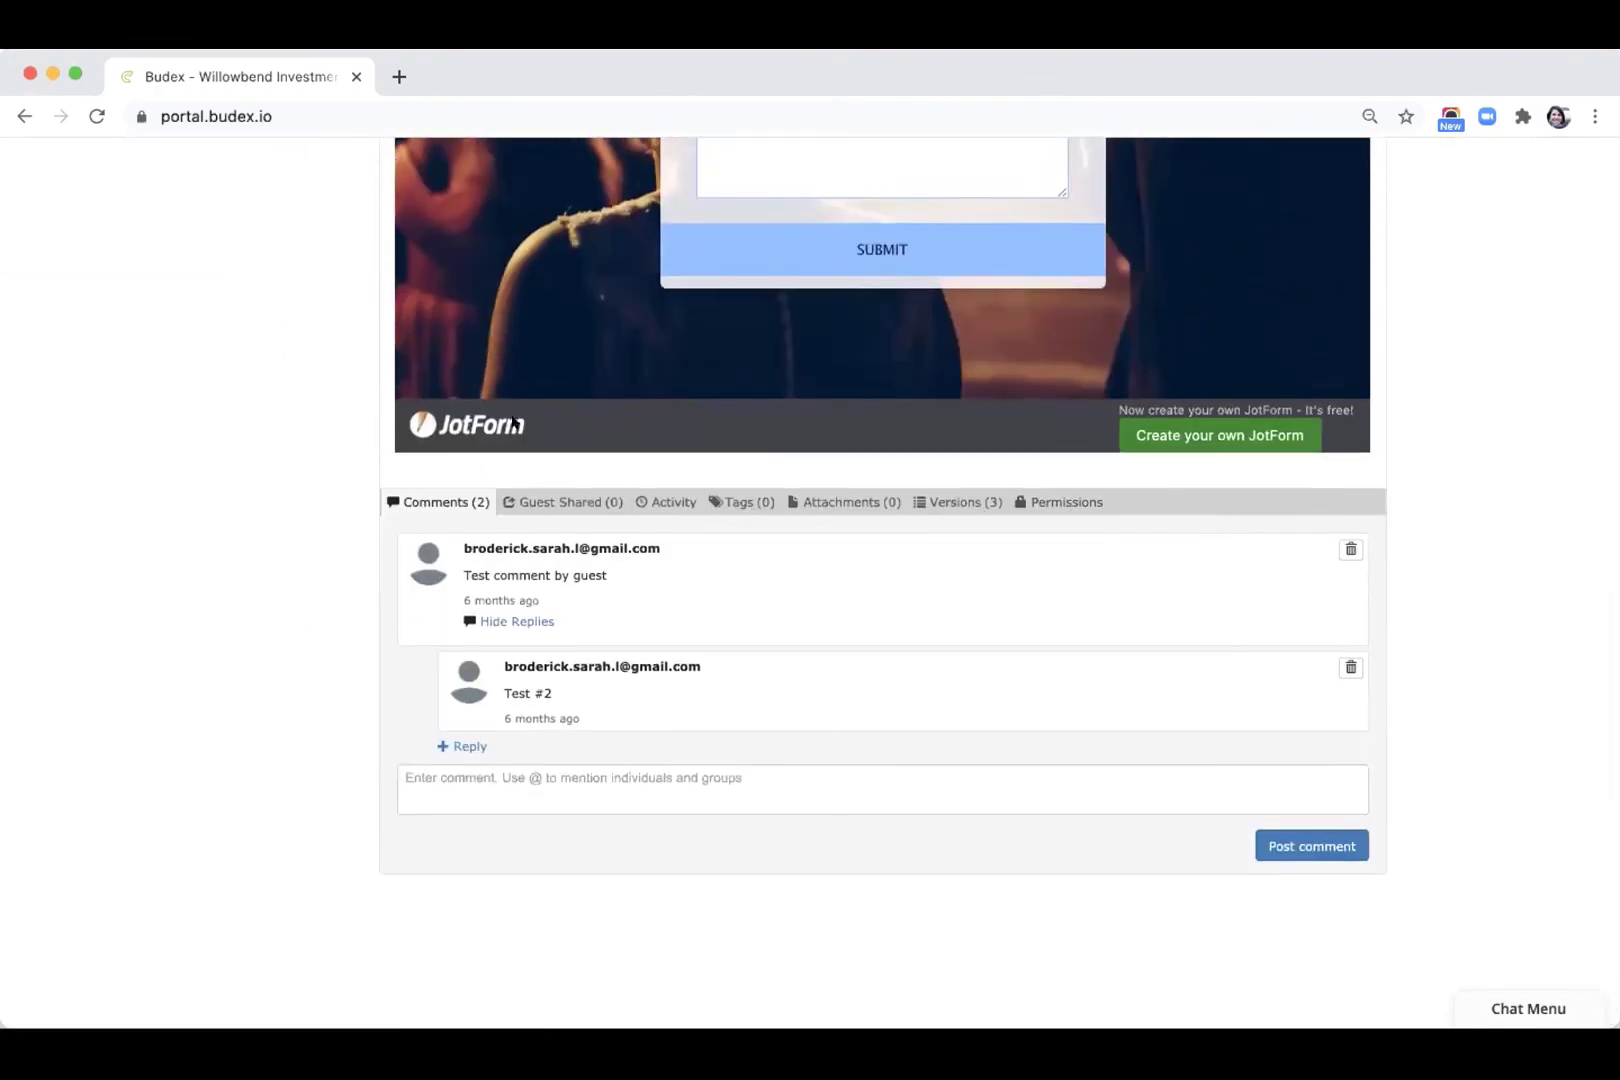
pyautogui.scroll(10, 317, 471)
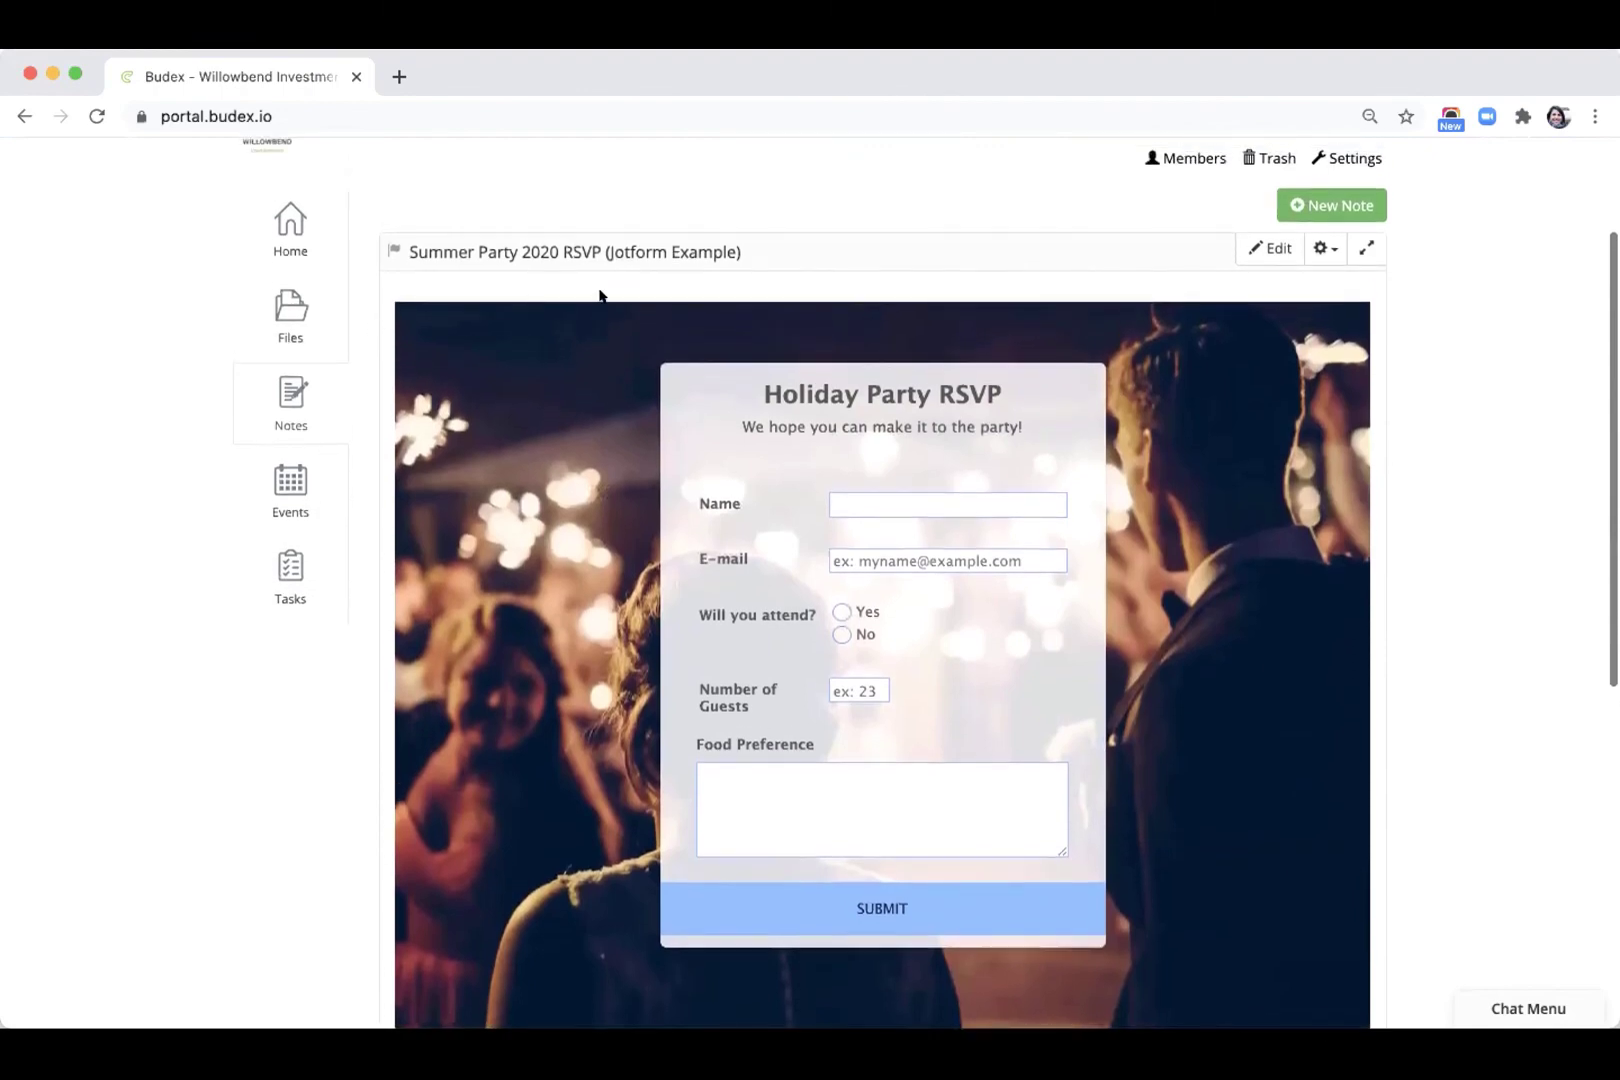
pyautogui.scroll(-10, 513, 296)
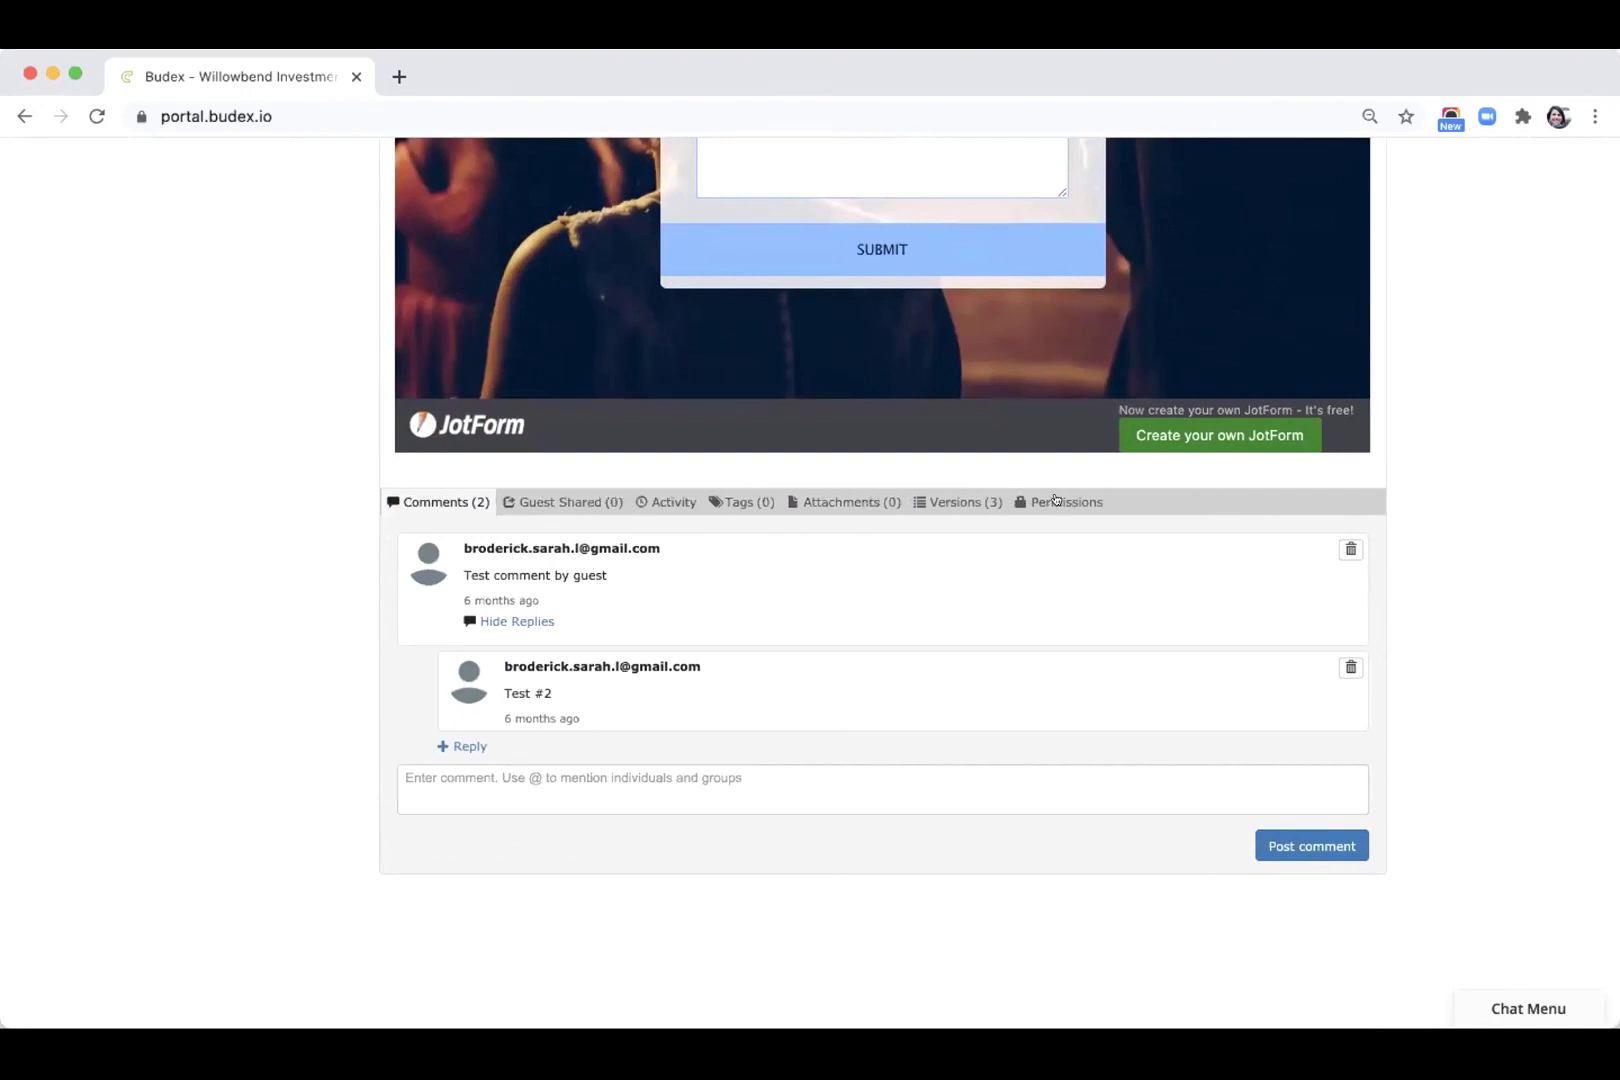
# Step: Explore the note's permissions, trying the Nobody option, the individual member picker and the access levels for group members, without saving
pyautogui.click(1055, 500)
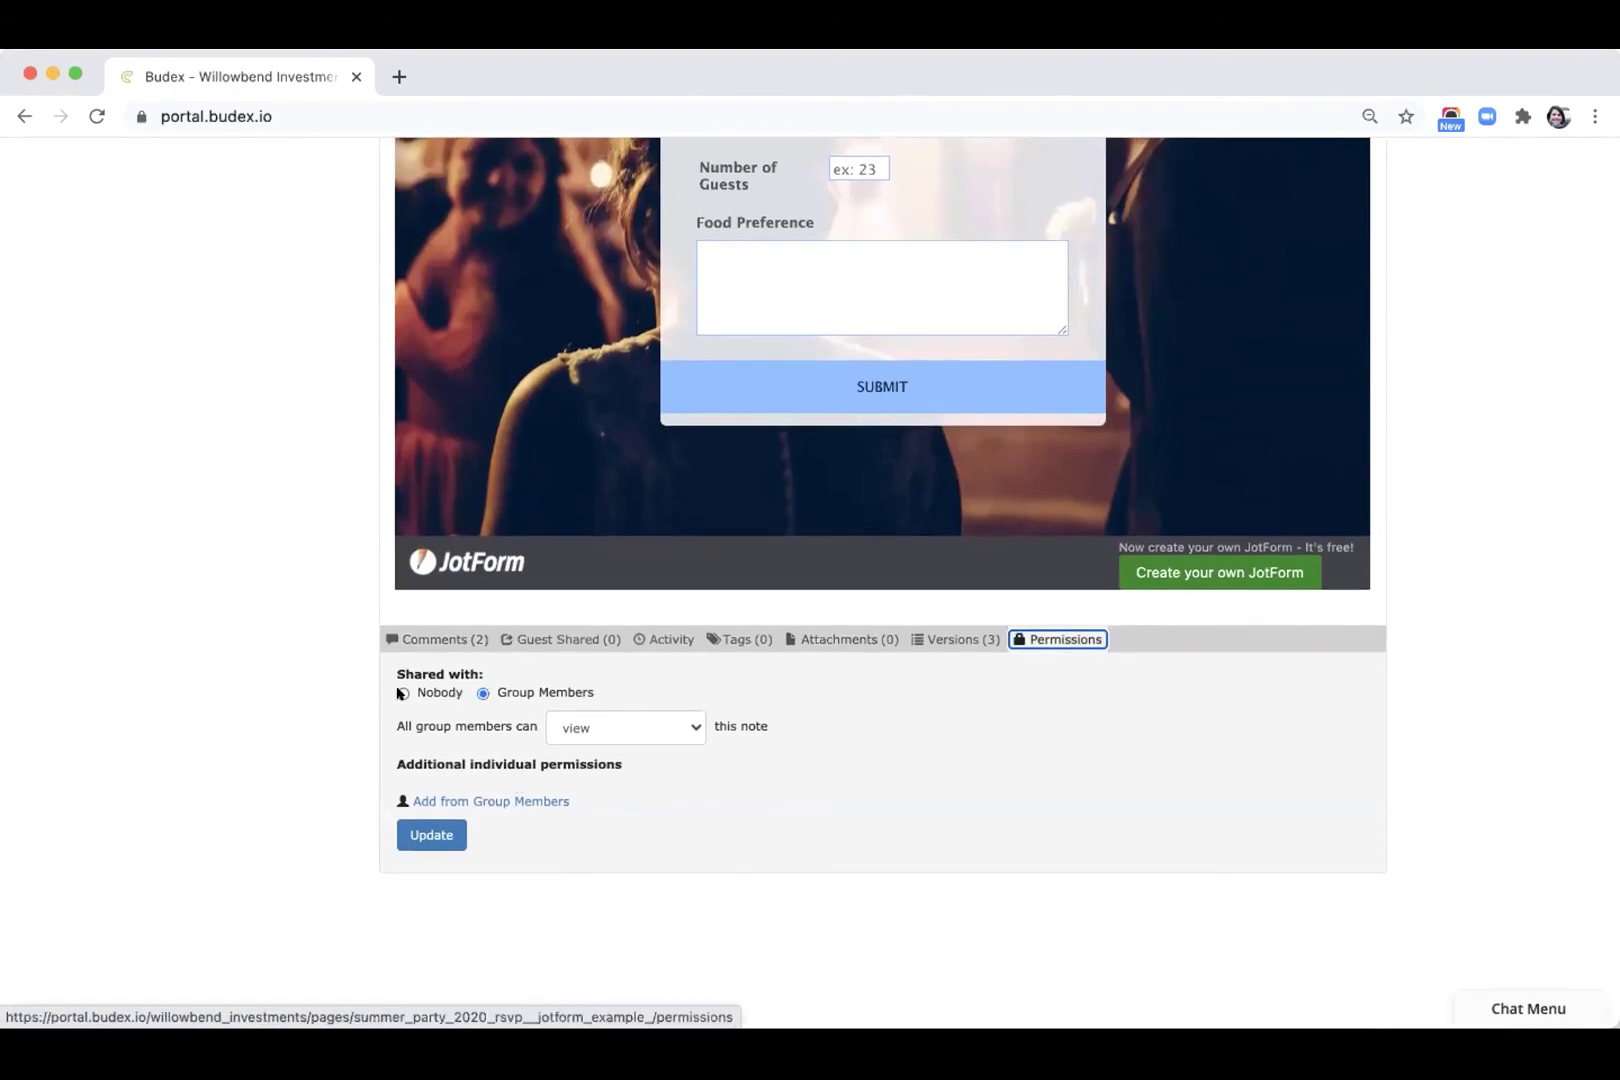
pyautogui.click(401, 692)
pyautogui.click(463, 798)
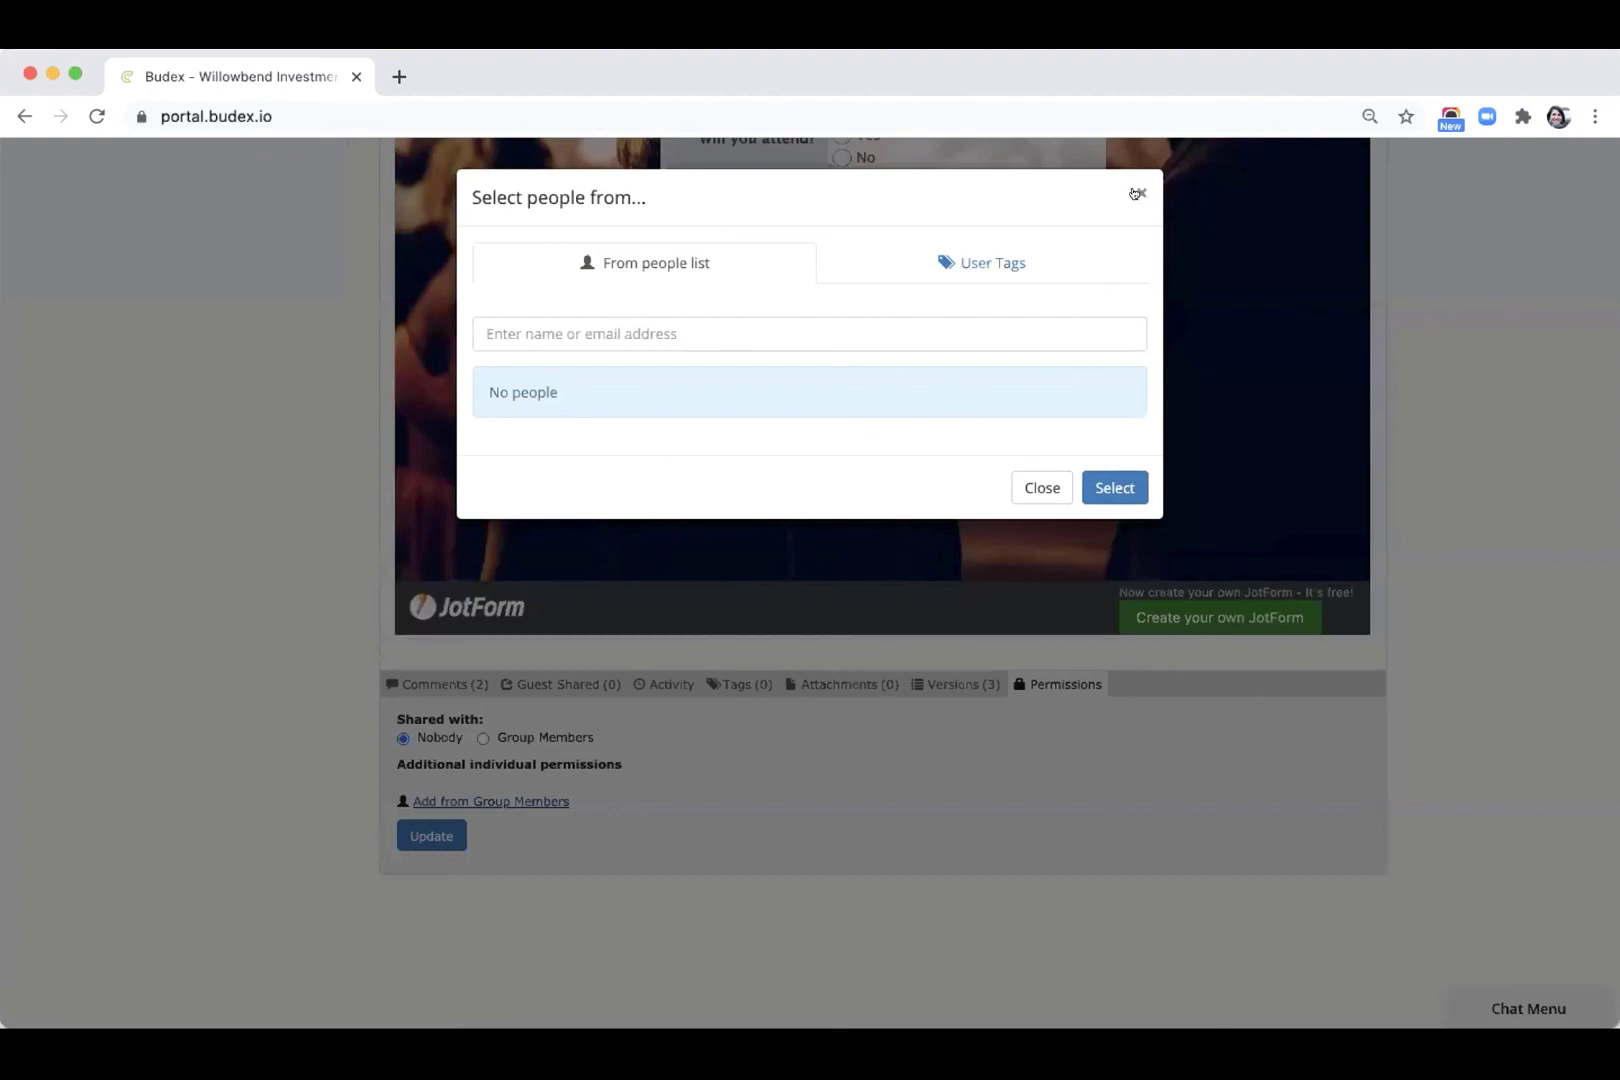
pyautogui.click(1141, 193)
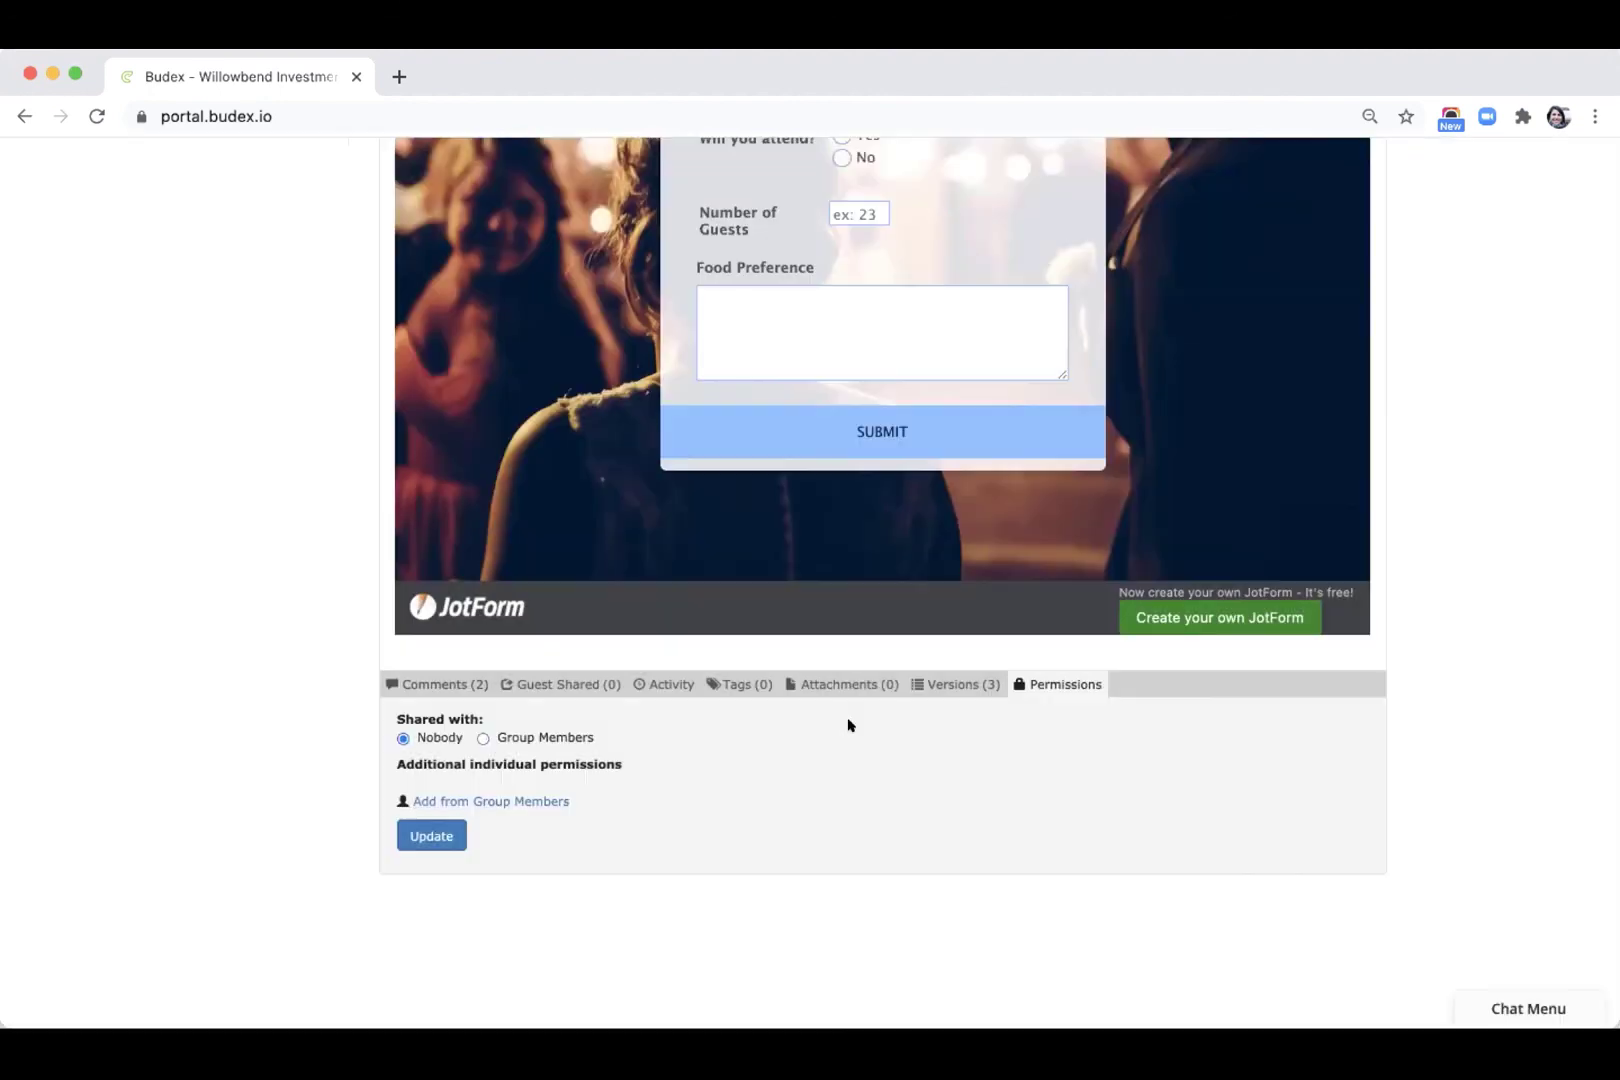
pyautogui.click(481, 736)
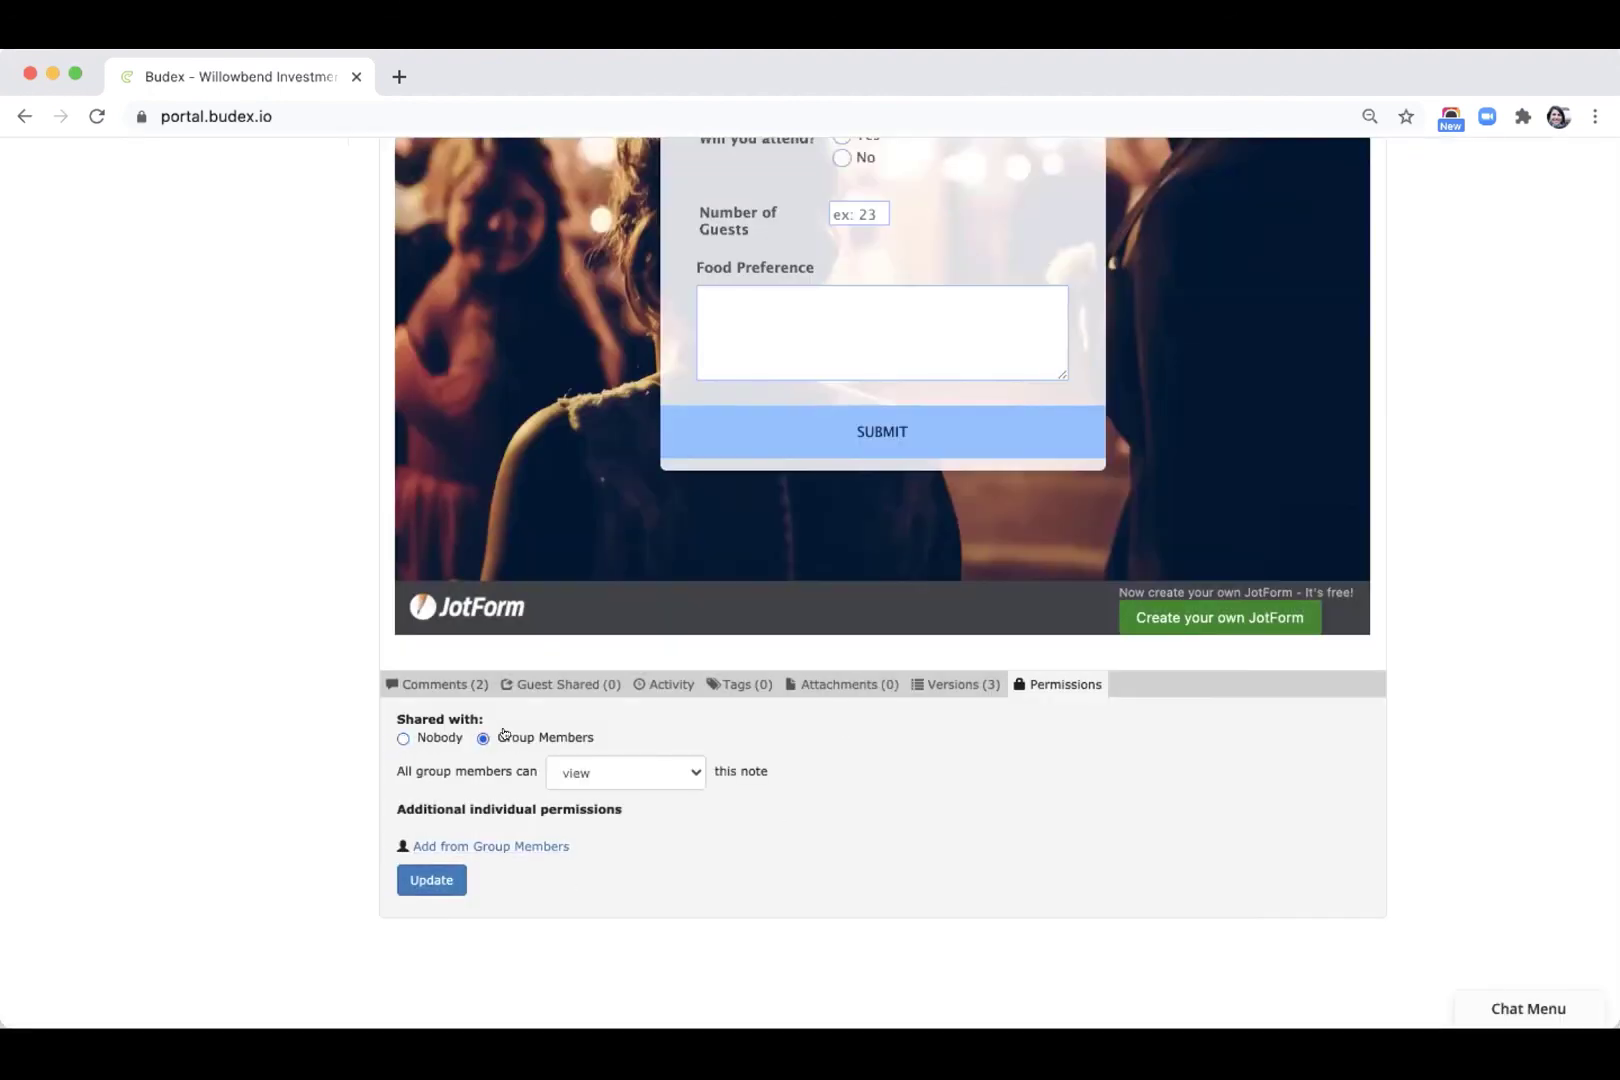
pyautogui.click(623, 766)
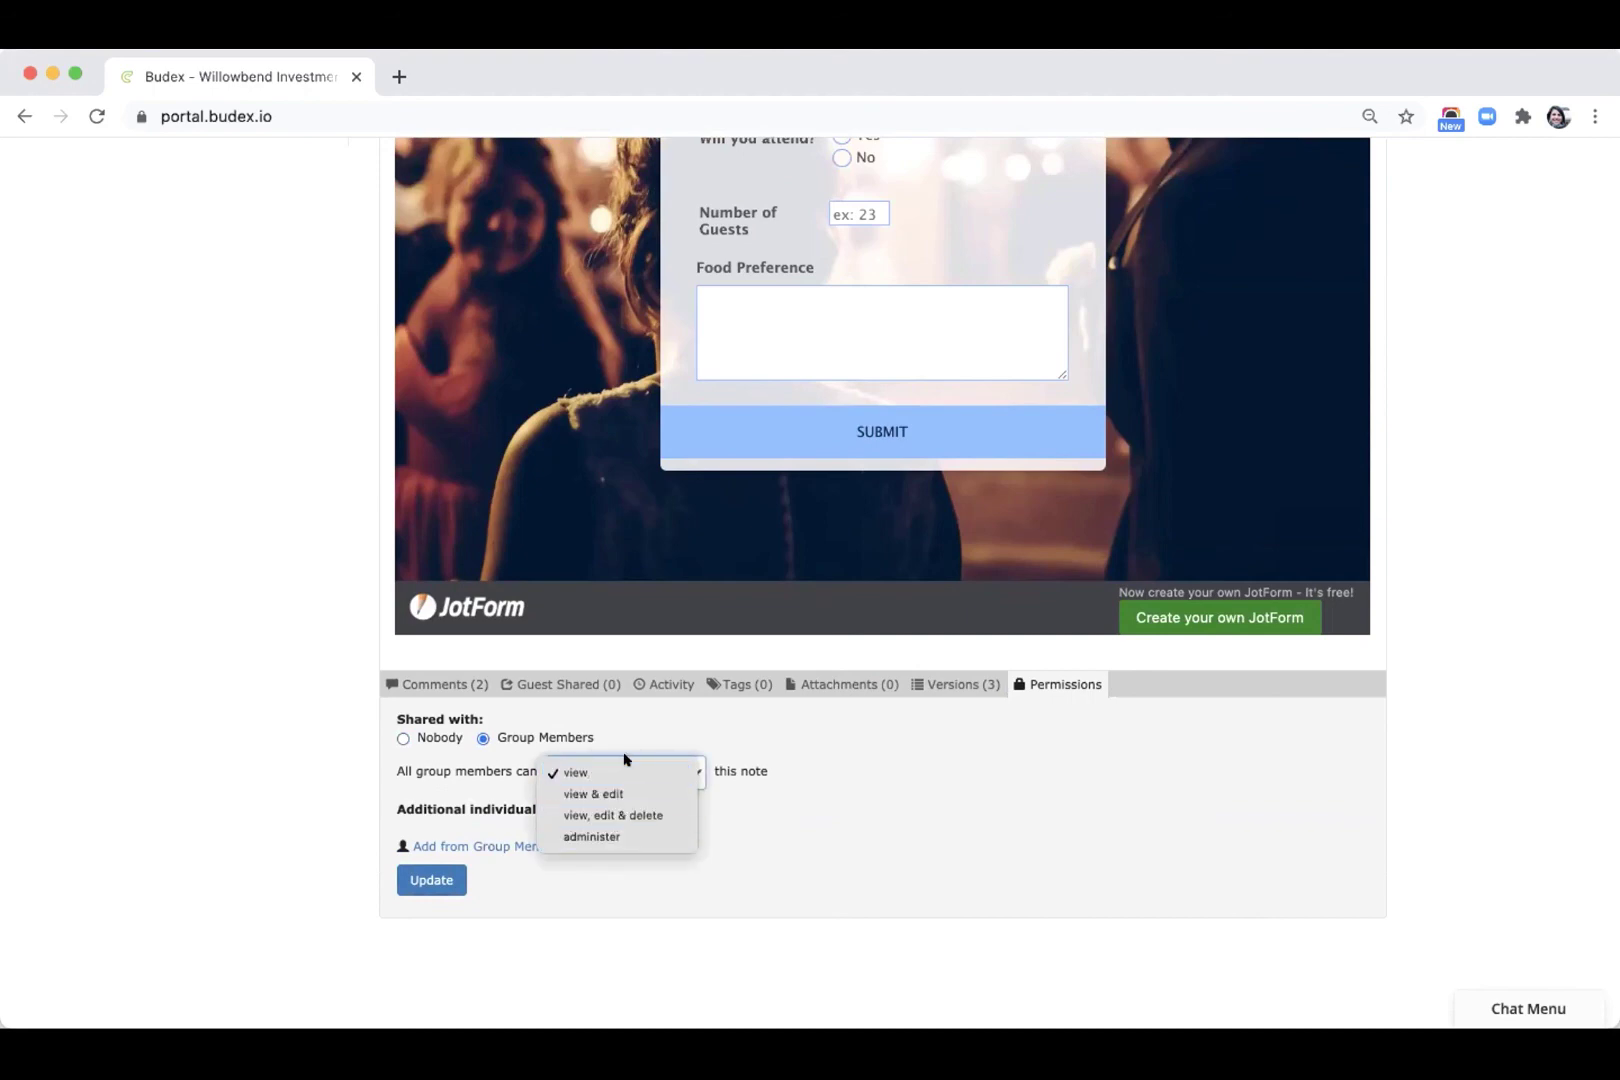
pyautogui.click(293, 604)
# Step: Open the group's events and look over the February 2021 calendar
pyautogui.scroll(7, 293, 604)
pyautogui.click(285, 670)
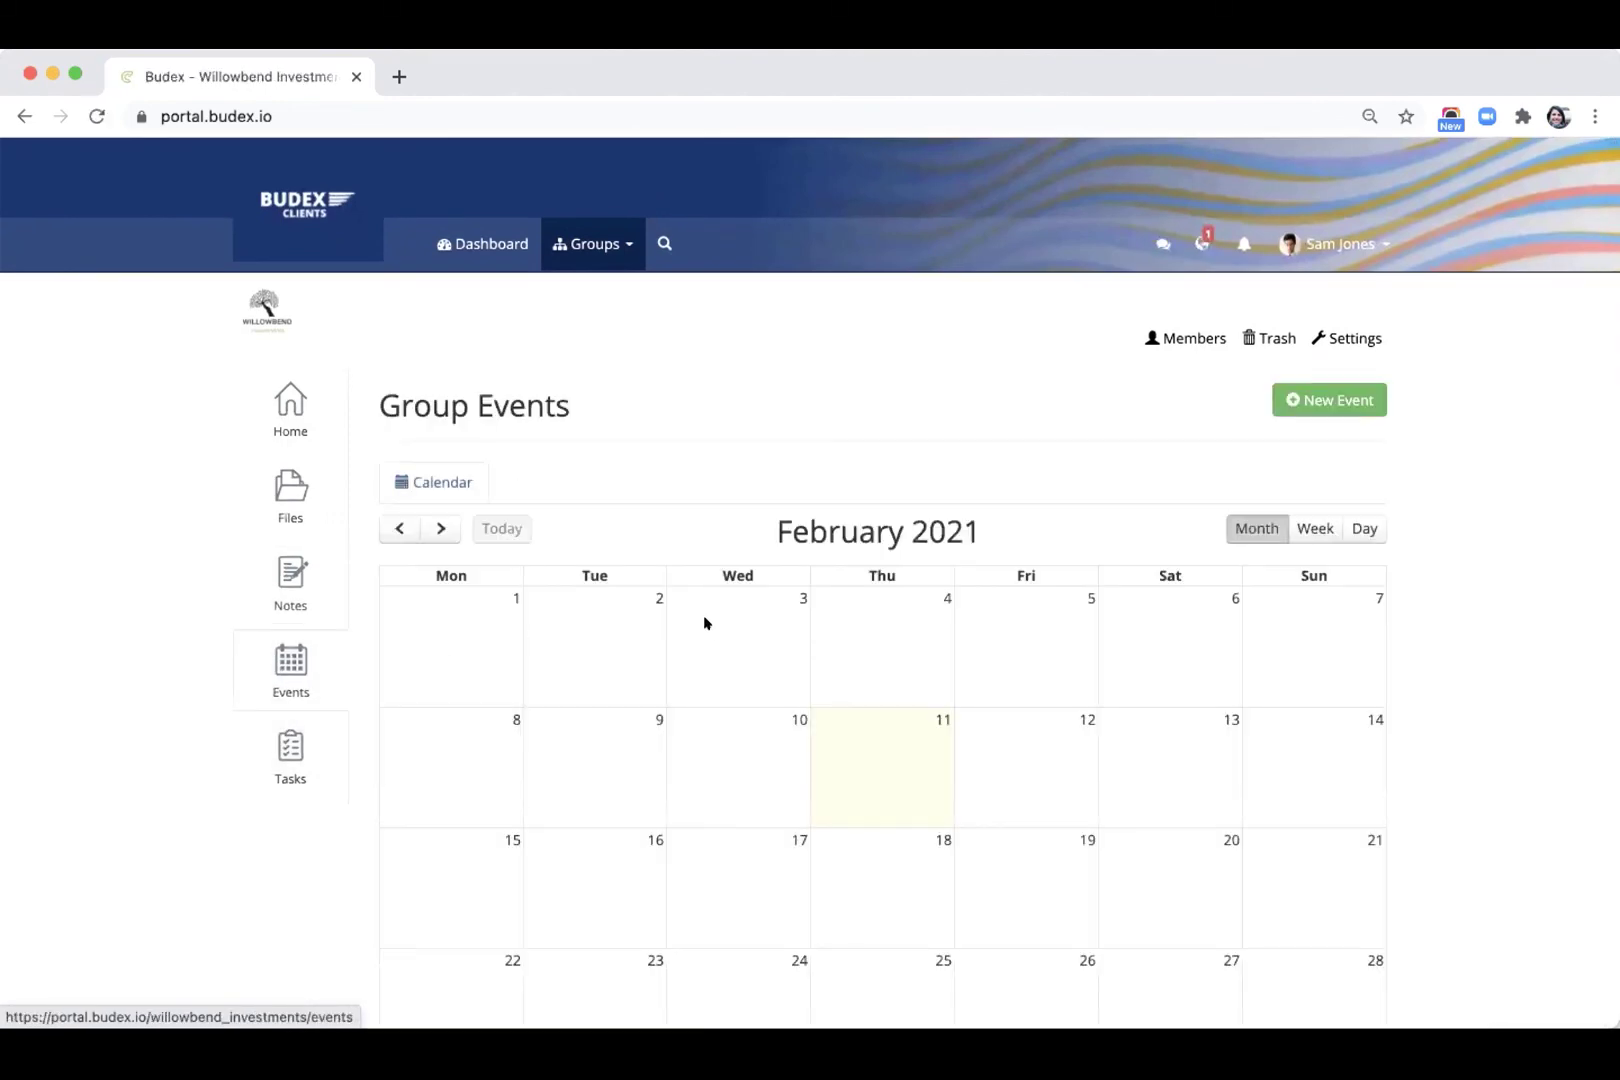
pyautogui.scroll(-5, 698, 640)
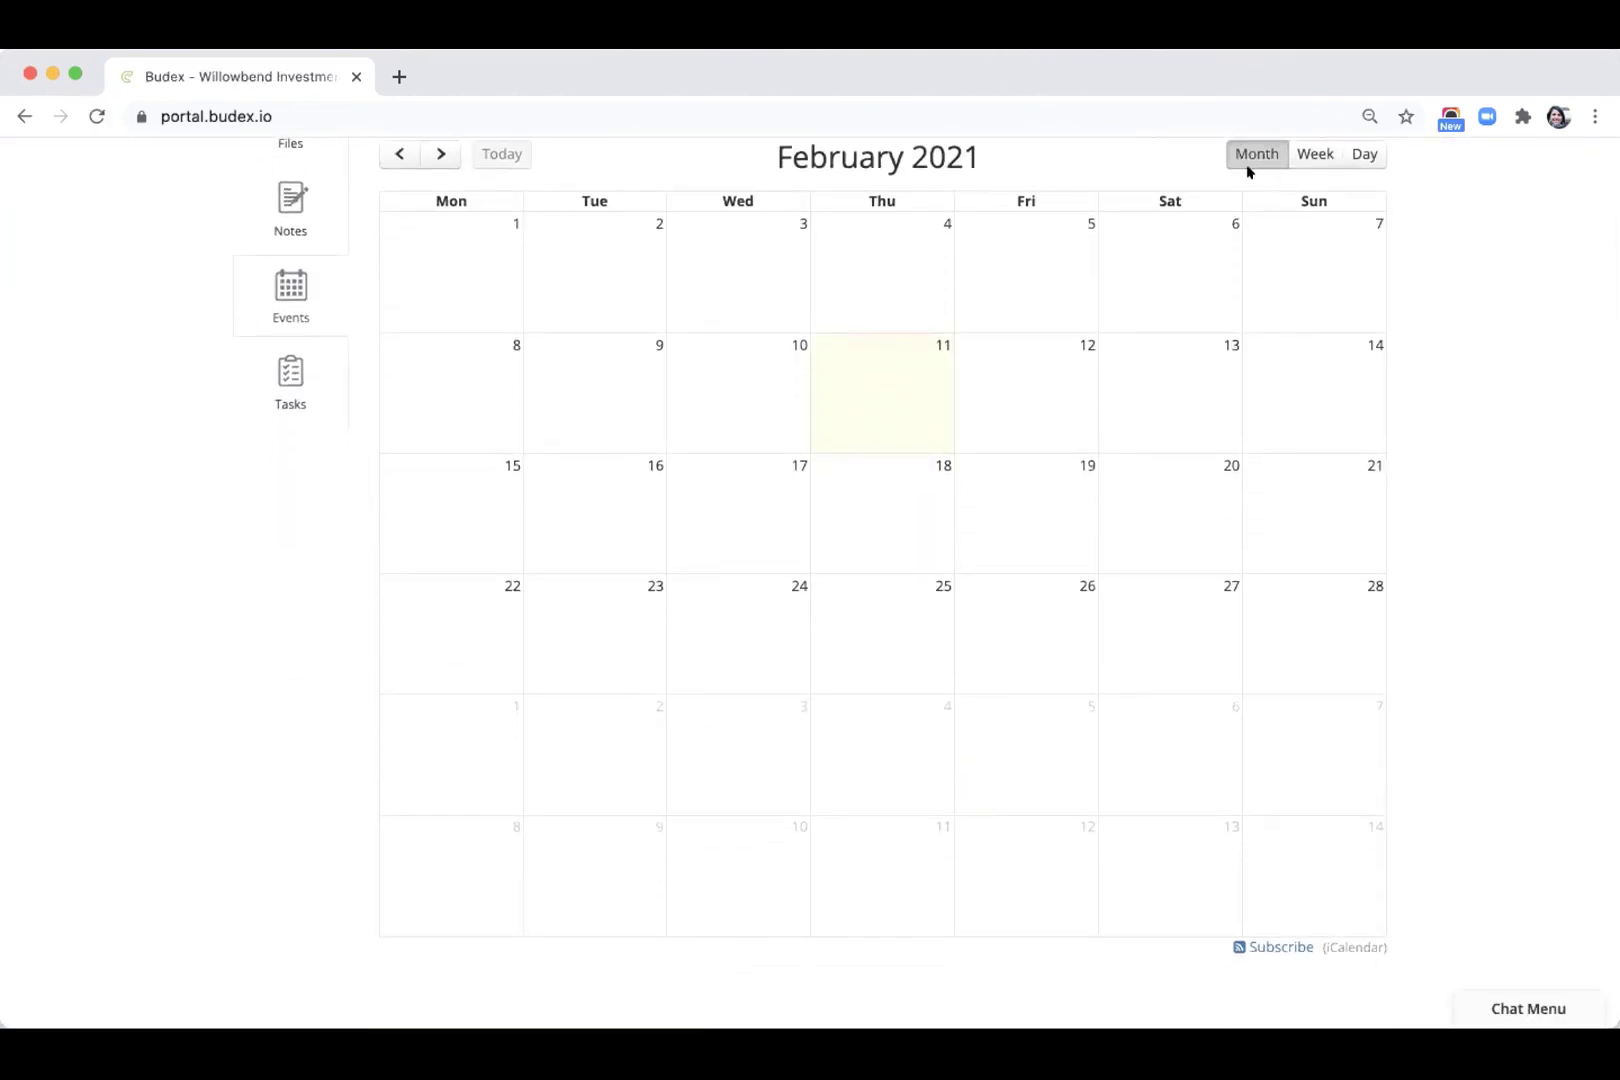
# Step: Open the group's tasks and view the first Investment Committee Meeting Prep task under Q2'2020 Client Reporting
pyautogui.click(267, 369)
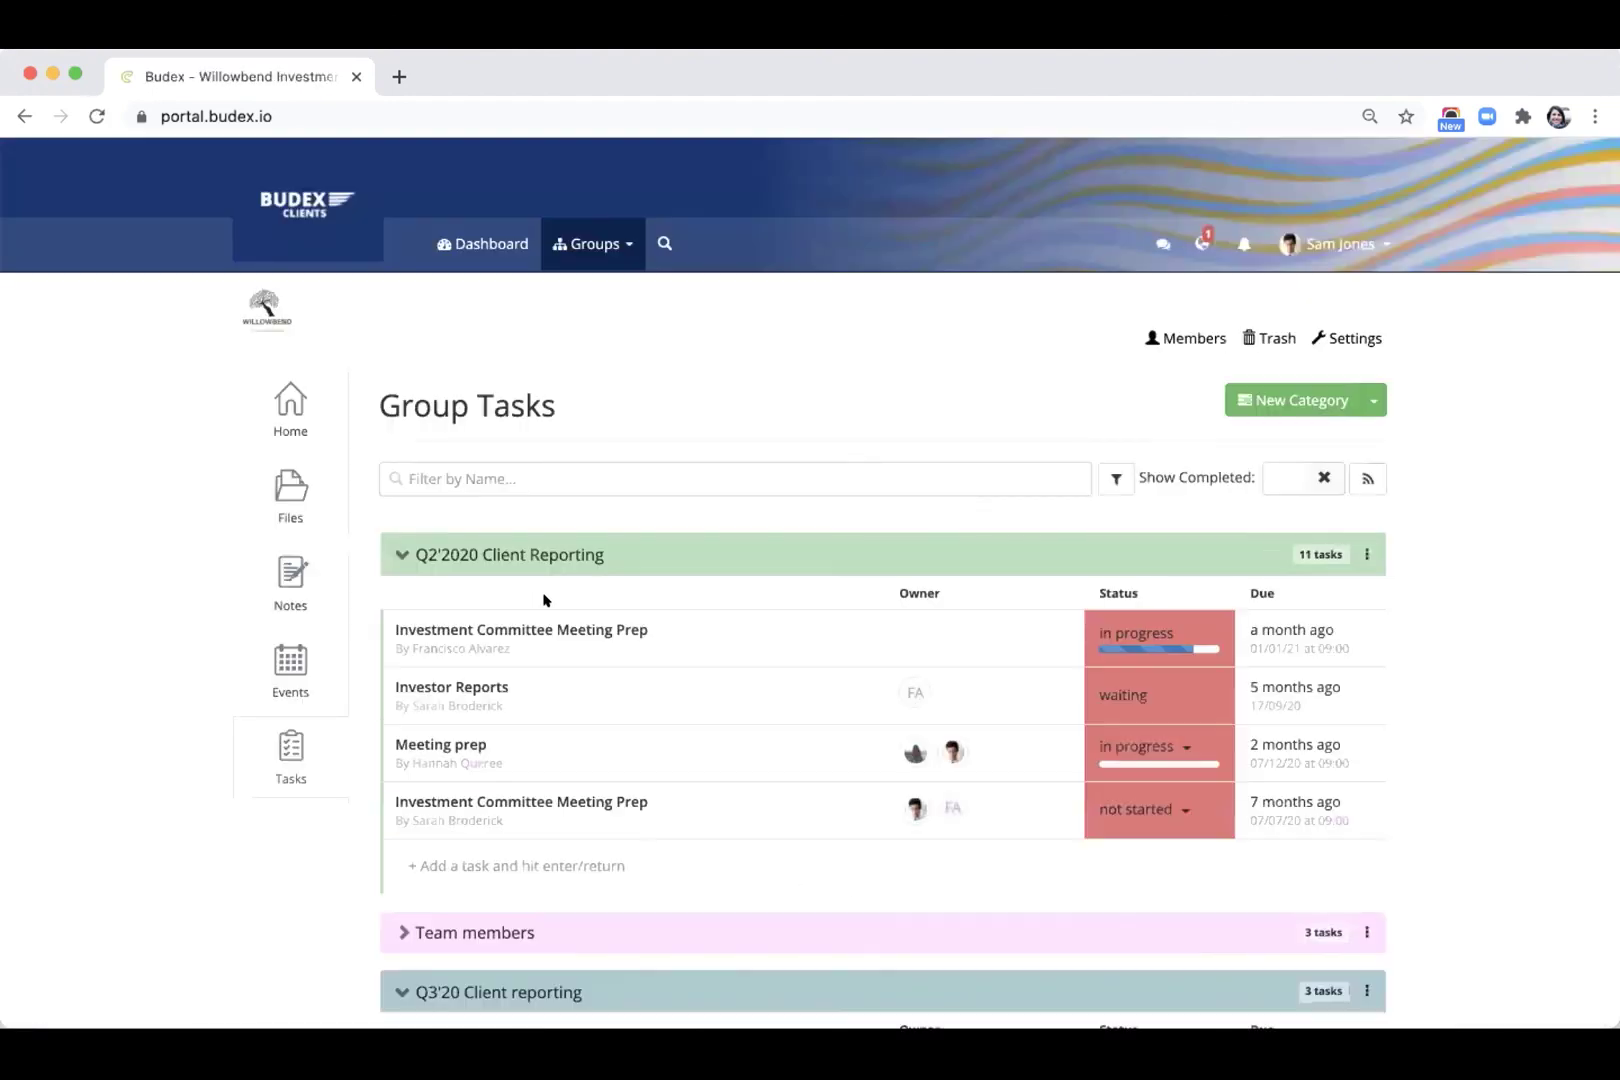
pyautogui.scroll(-2, 560, 560)
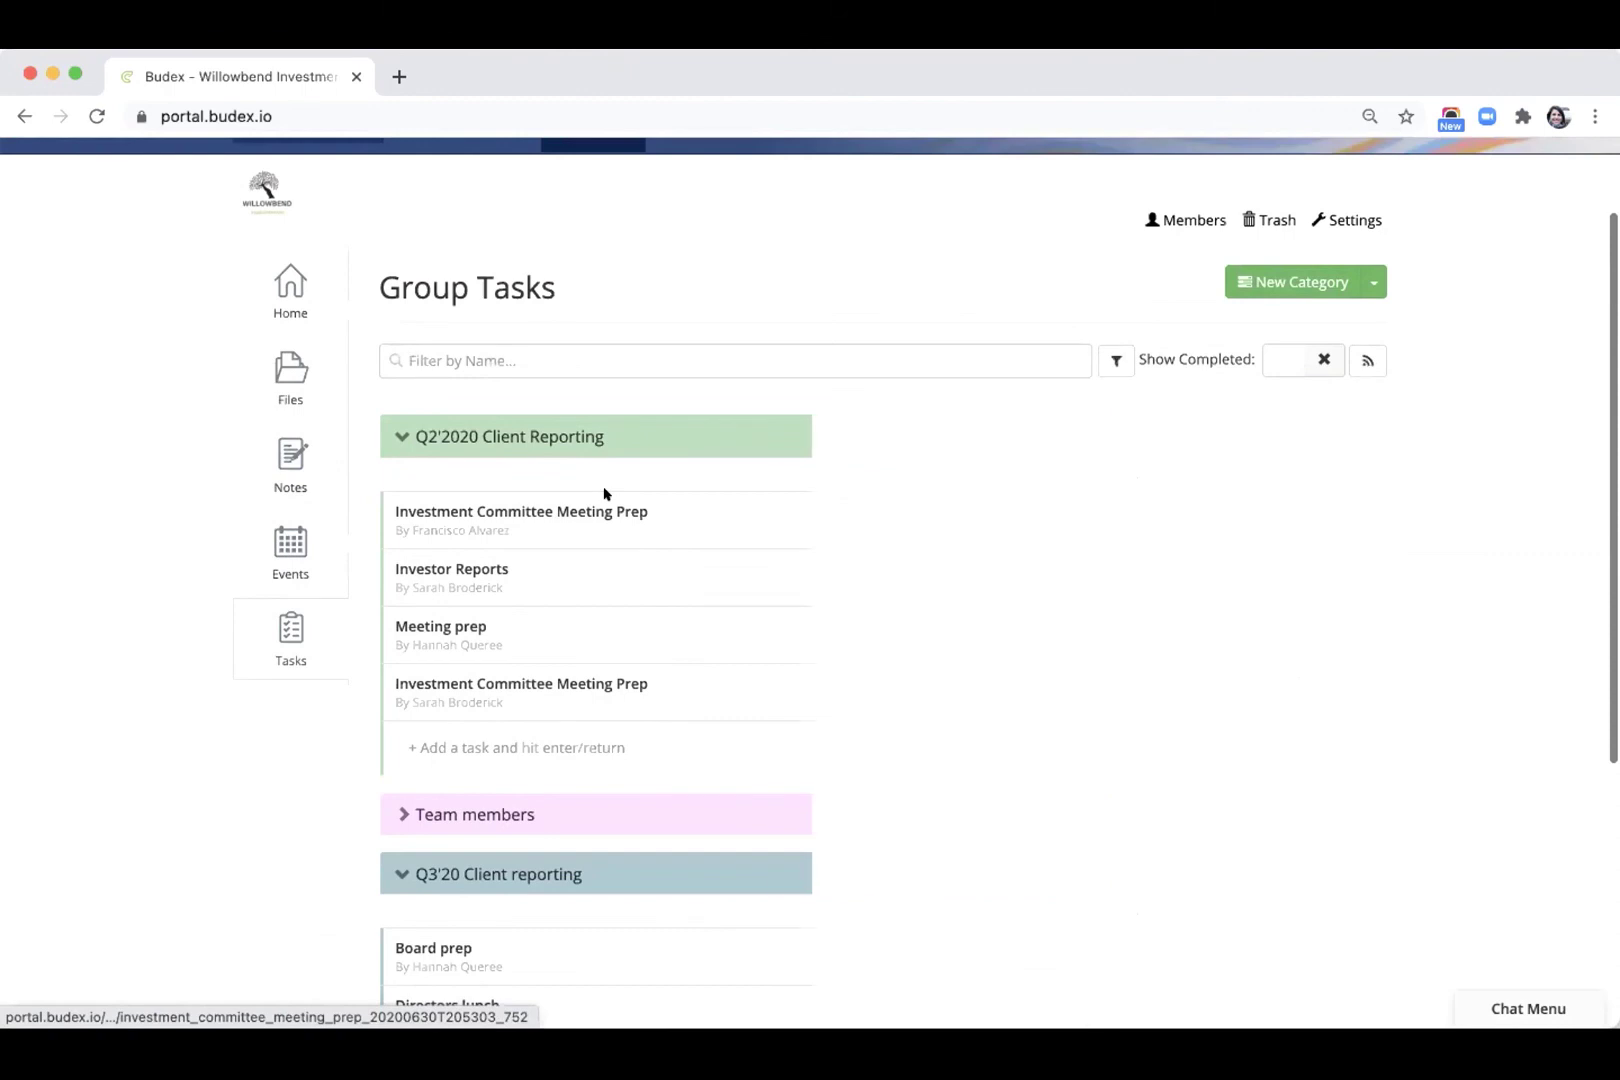
pyautogui.click(604, 496)
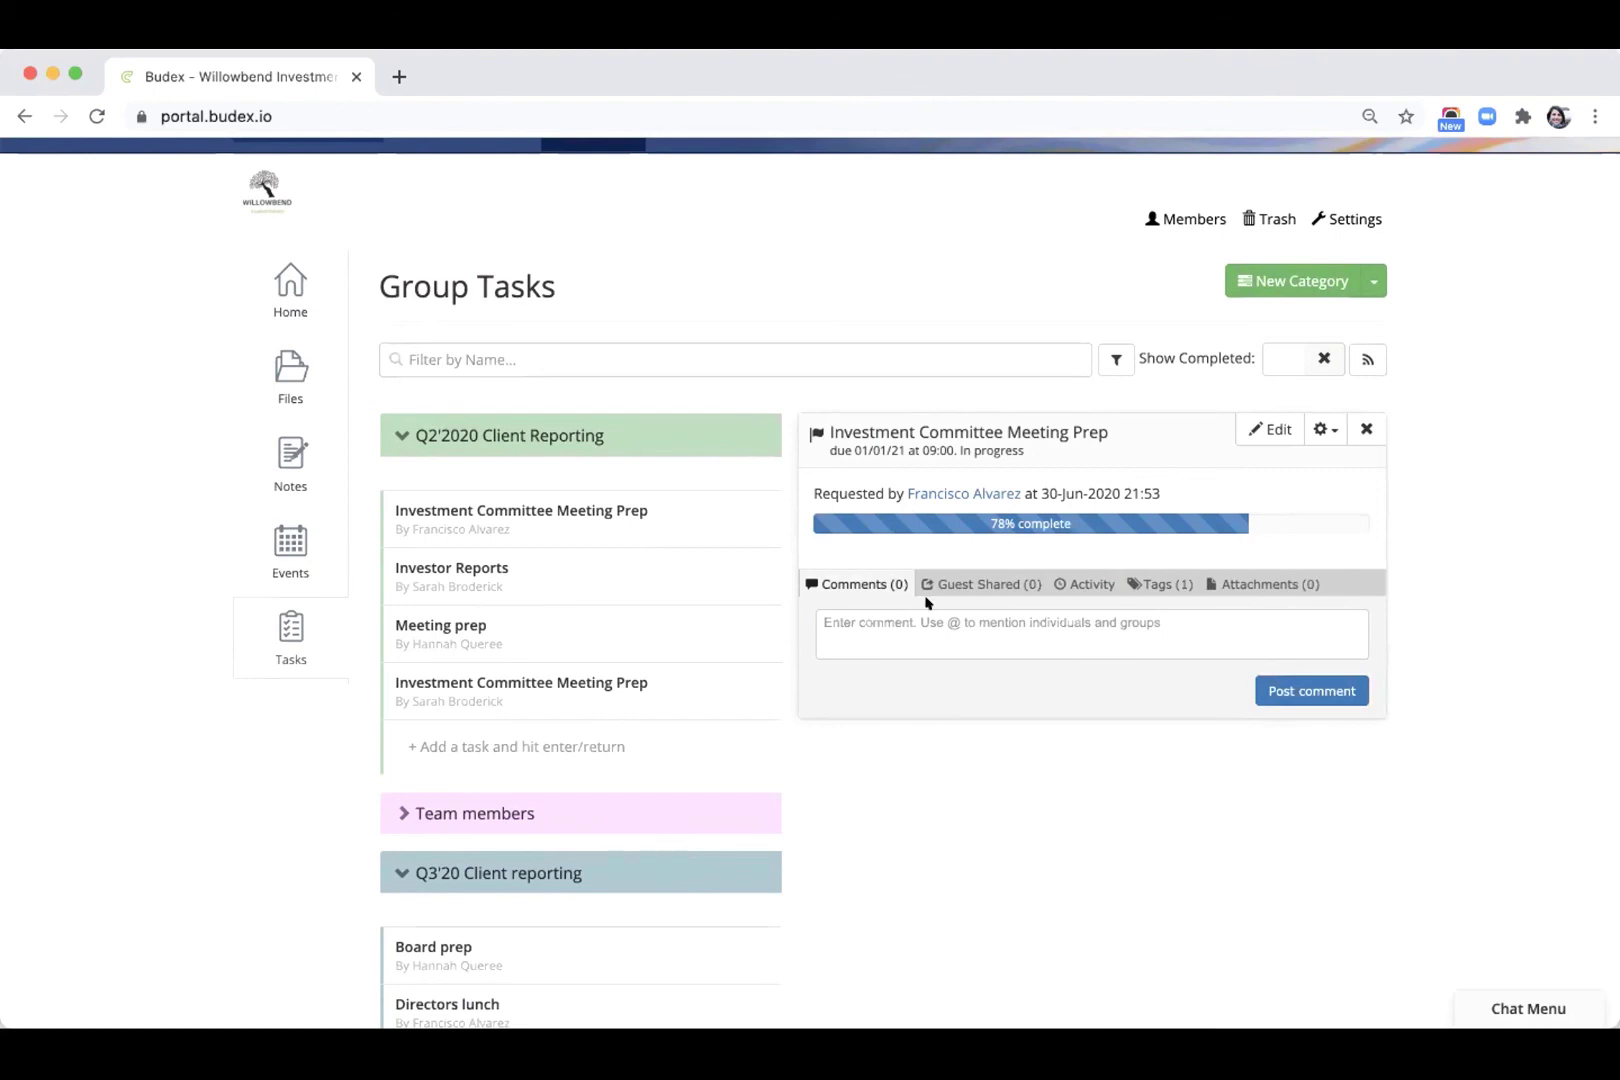
# Step: Look over the task's editing options and the dialog for assigning it to group members, without saving
pyautogui.click(1271, 433)
pyautogui.scroll(-5, 1100, 500)
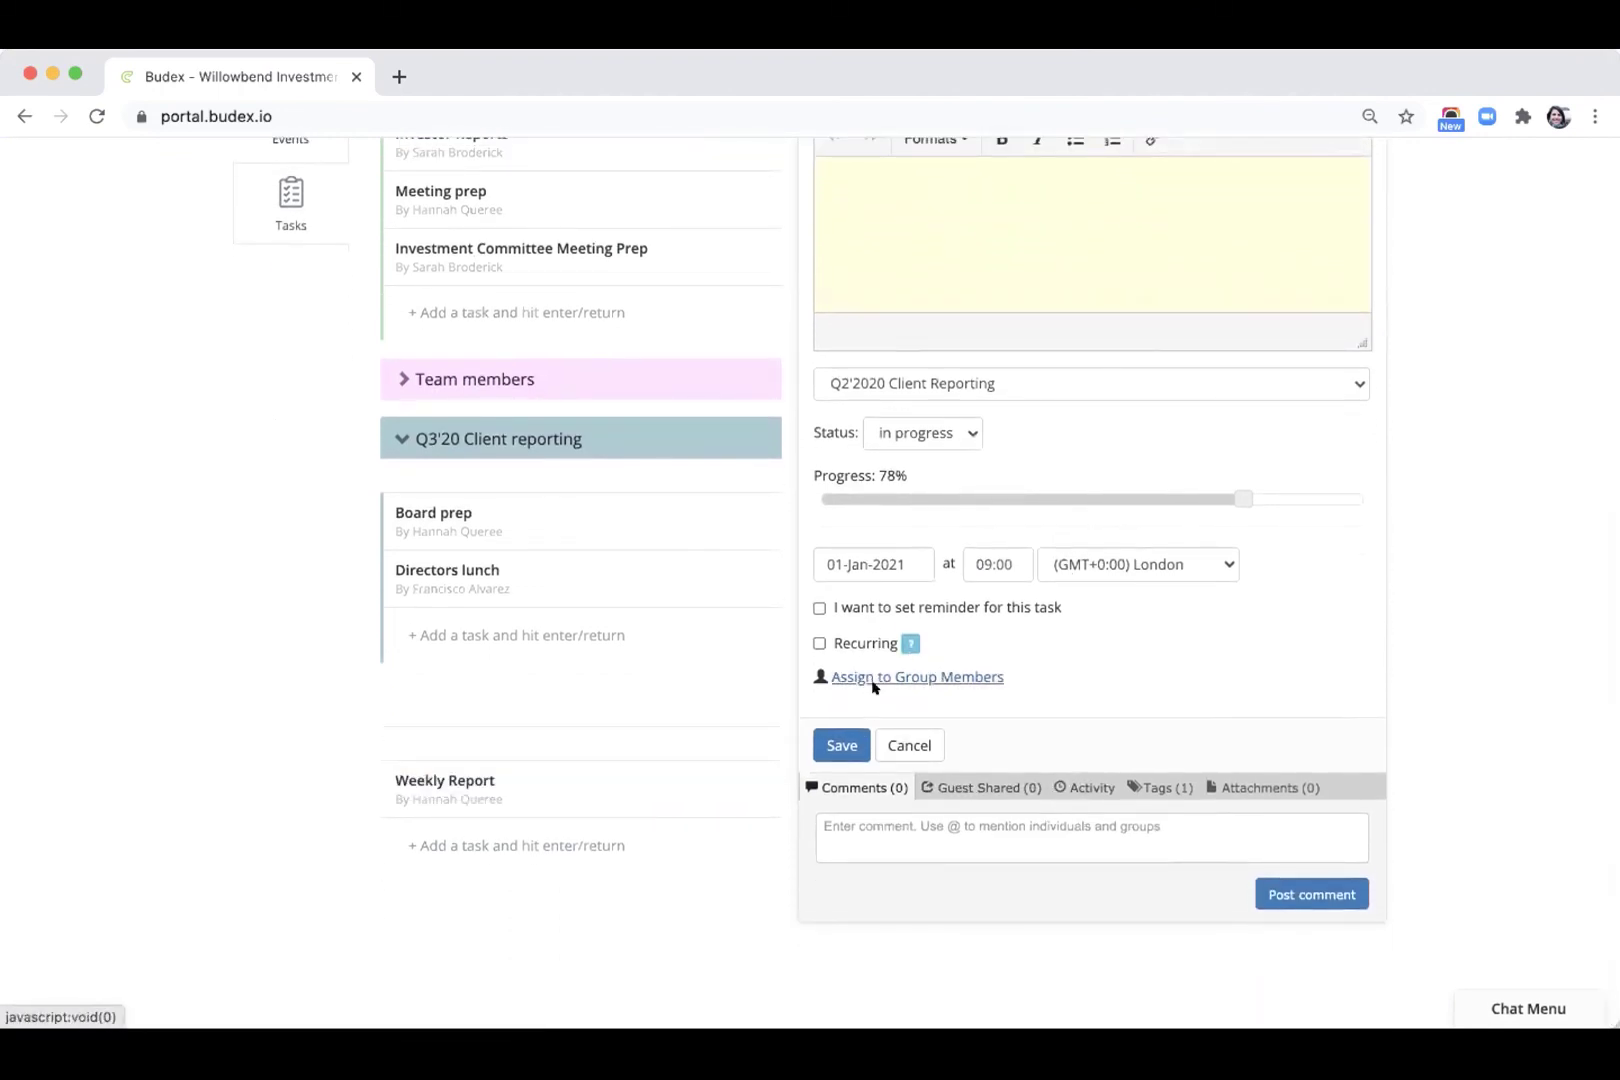
pyautogui.click(927, 676)
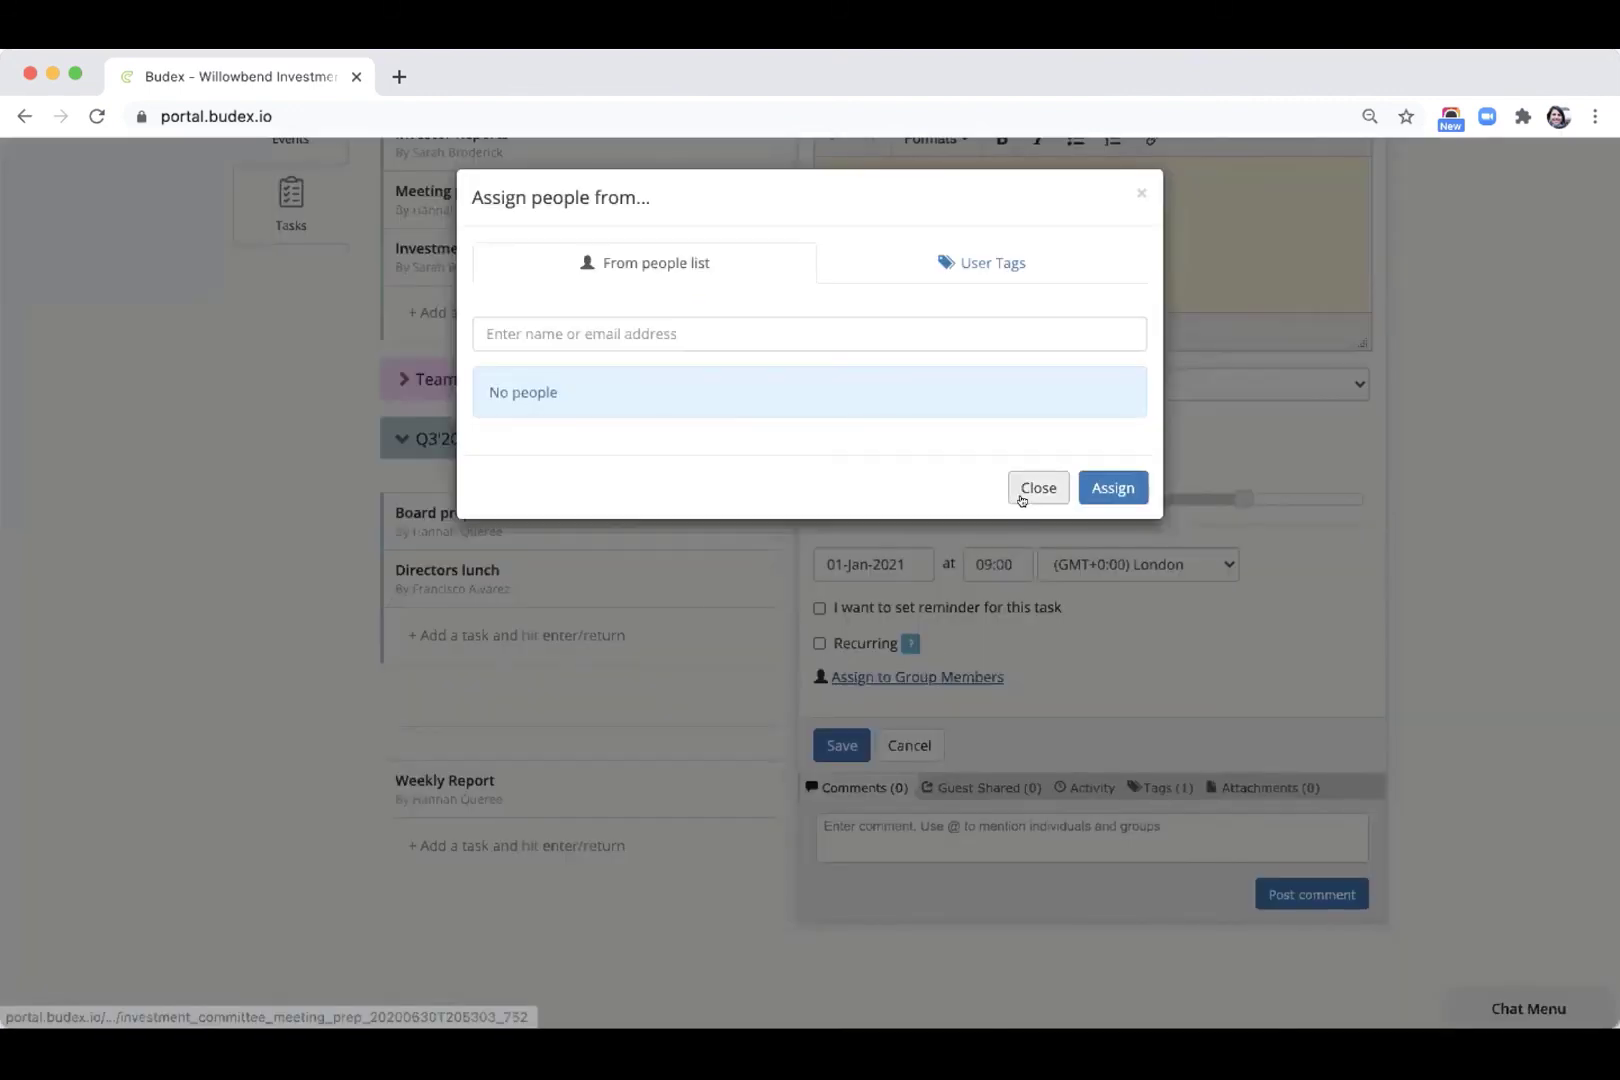
pyautogui.click(1025, 488)
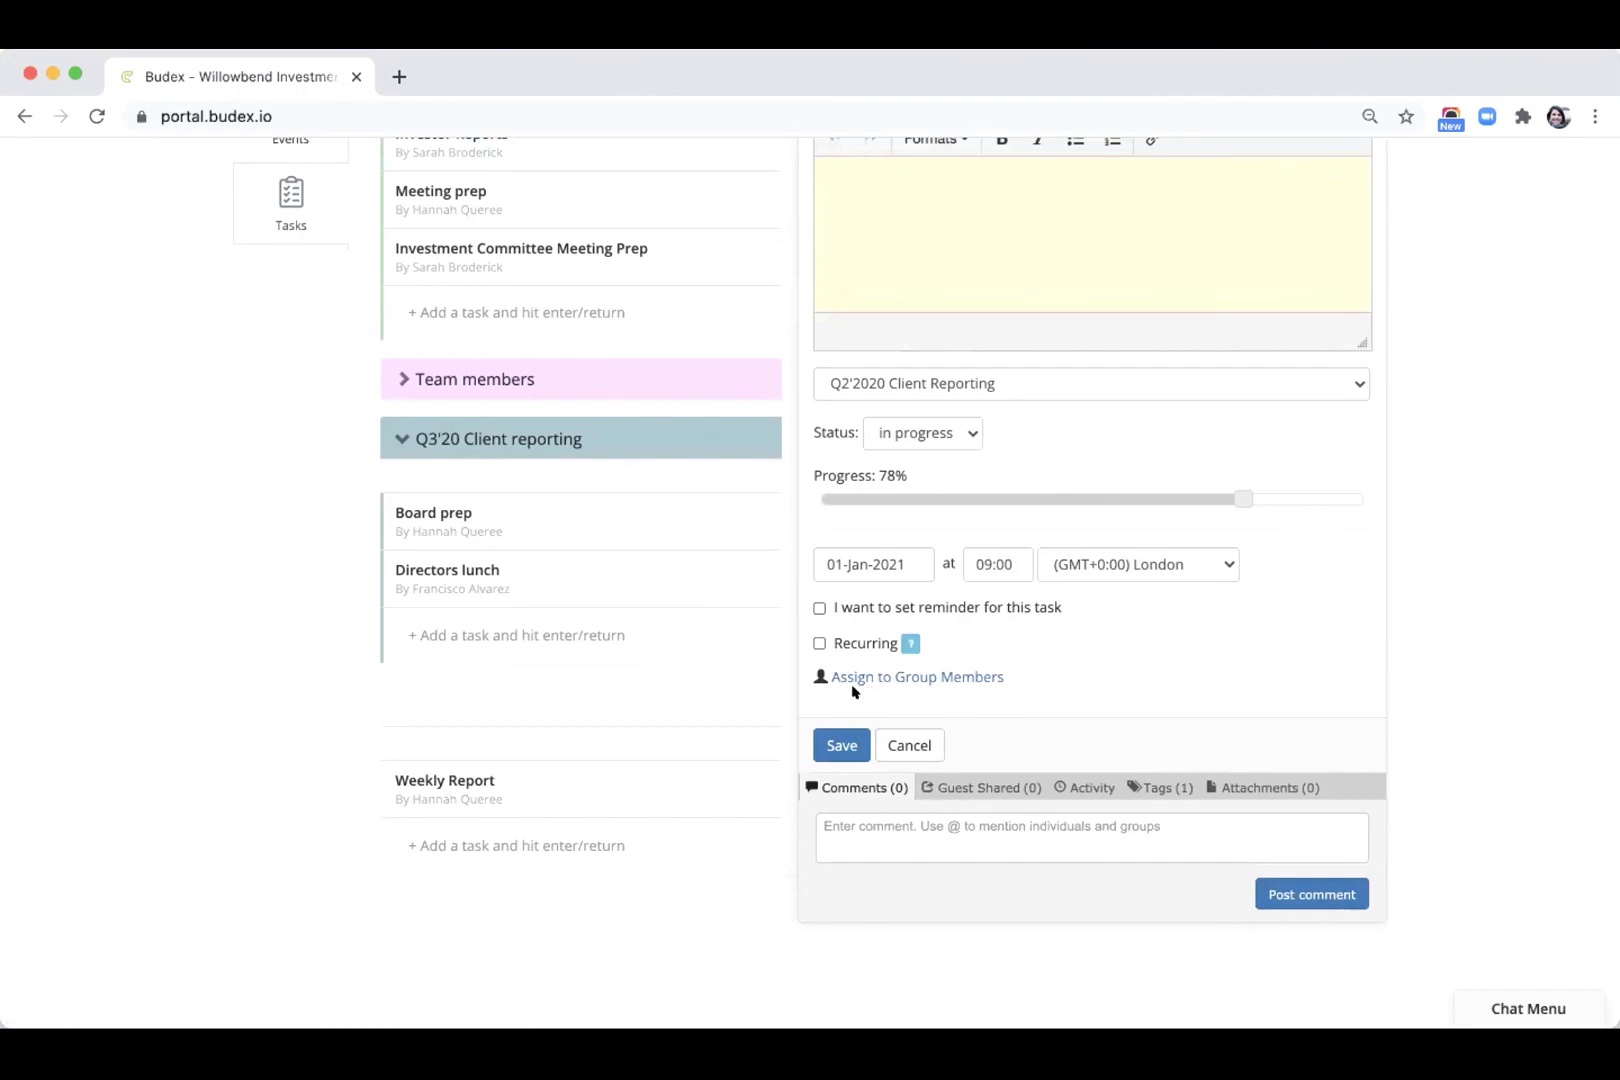
pyautogui.click(909, 745)
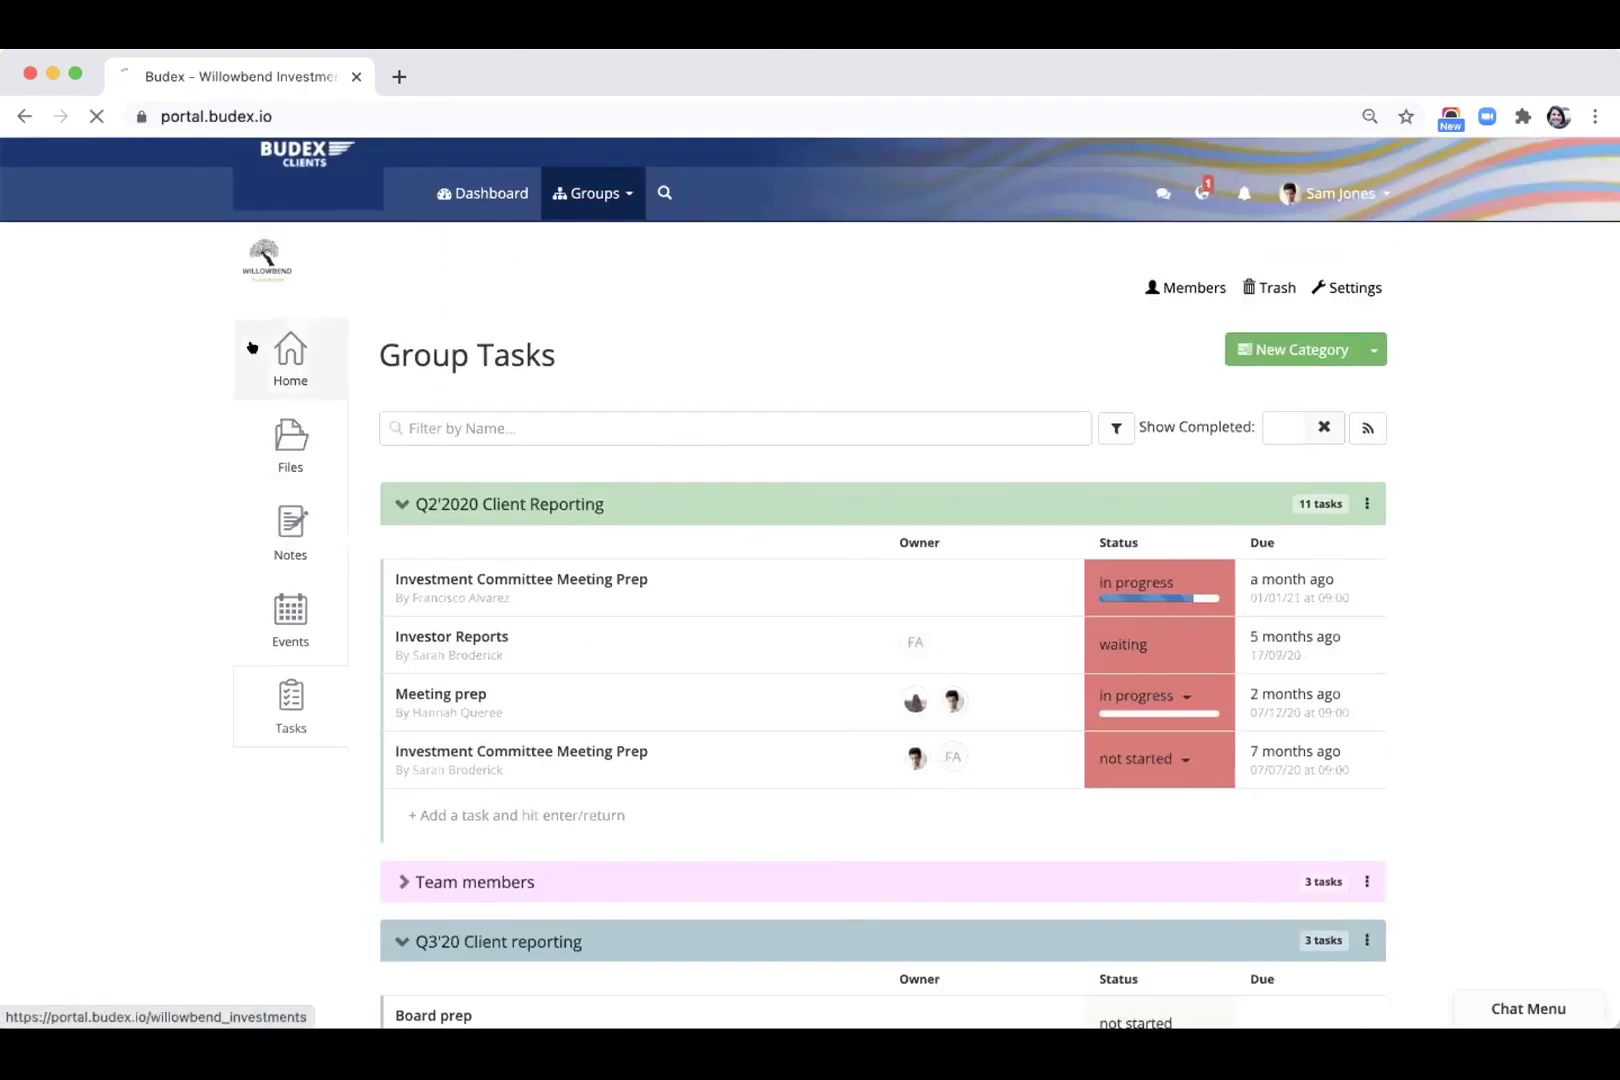
# Step: Return to the group's home page and sign out from the impersonated member, back to the super admin account
pyautogui.click(252, 347)
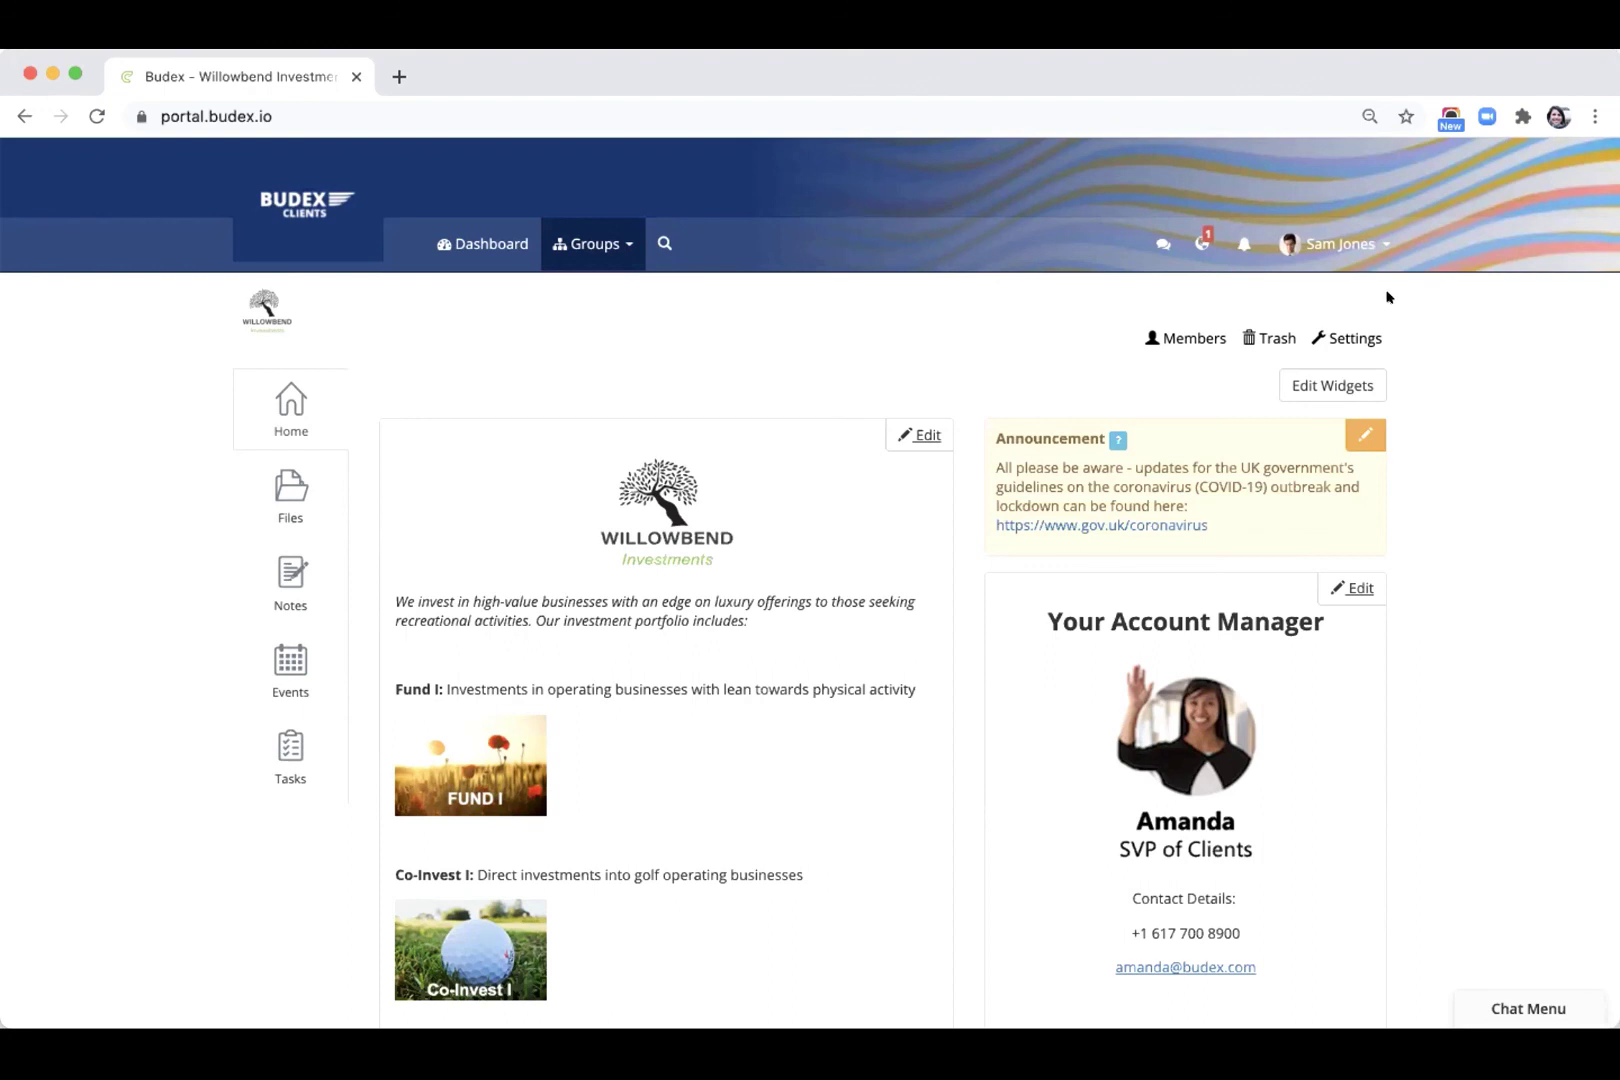
pyautogui.click(1375, 243)
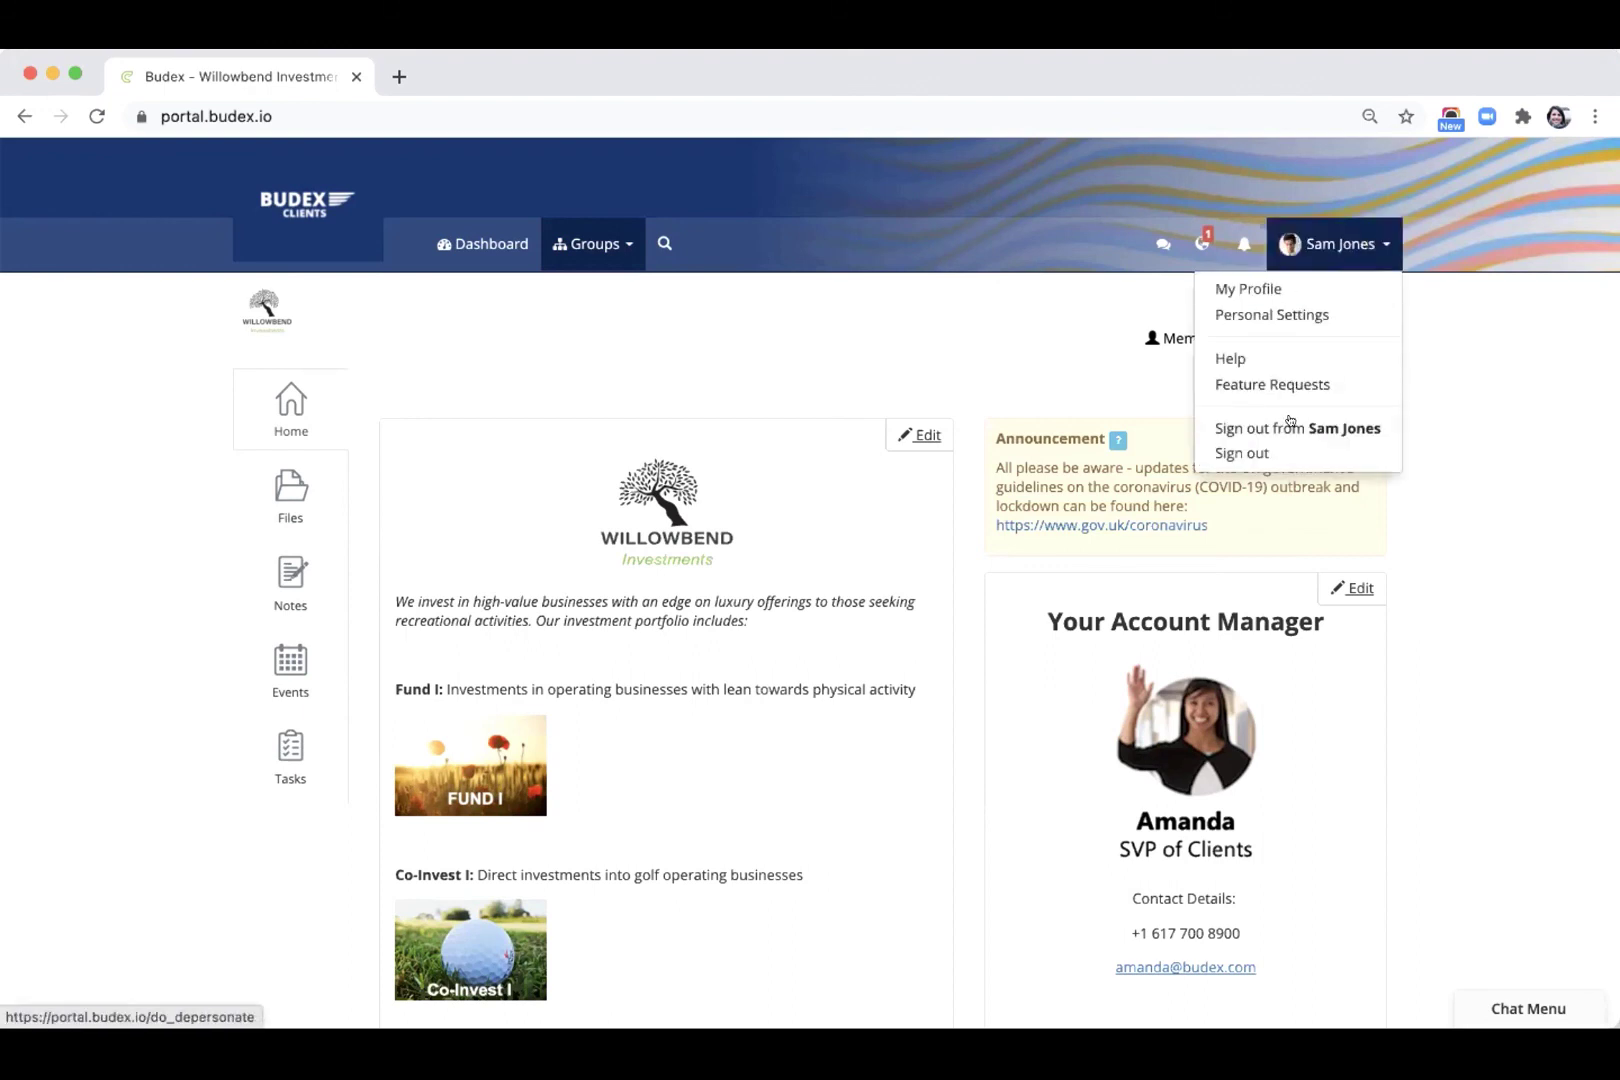
pyautogui.click(1268, 424)
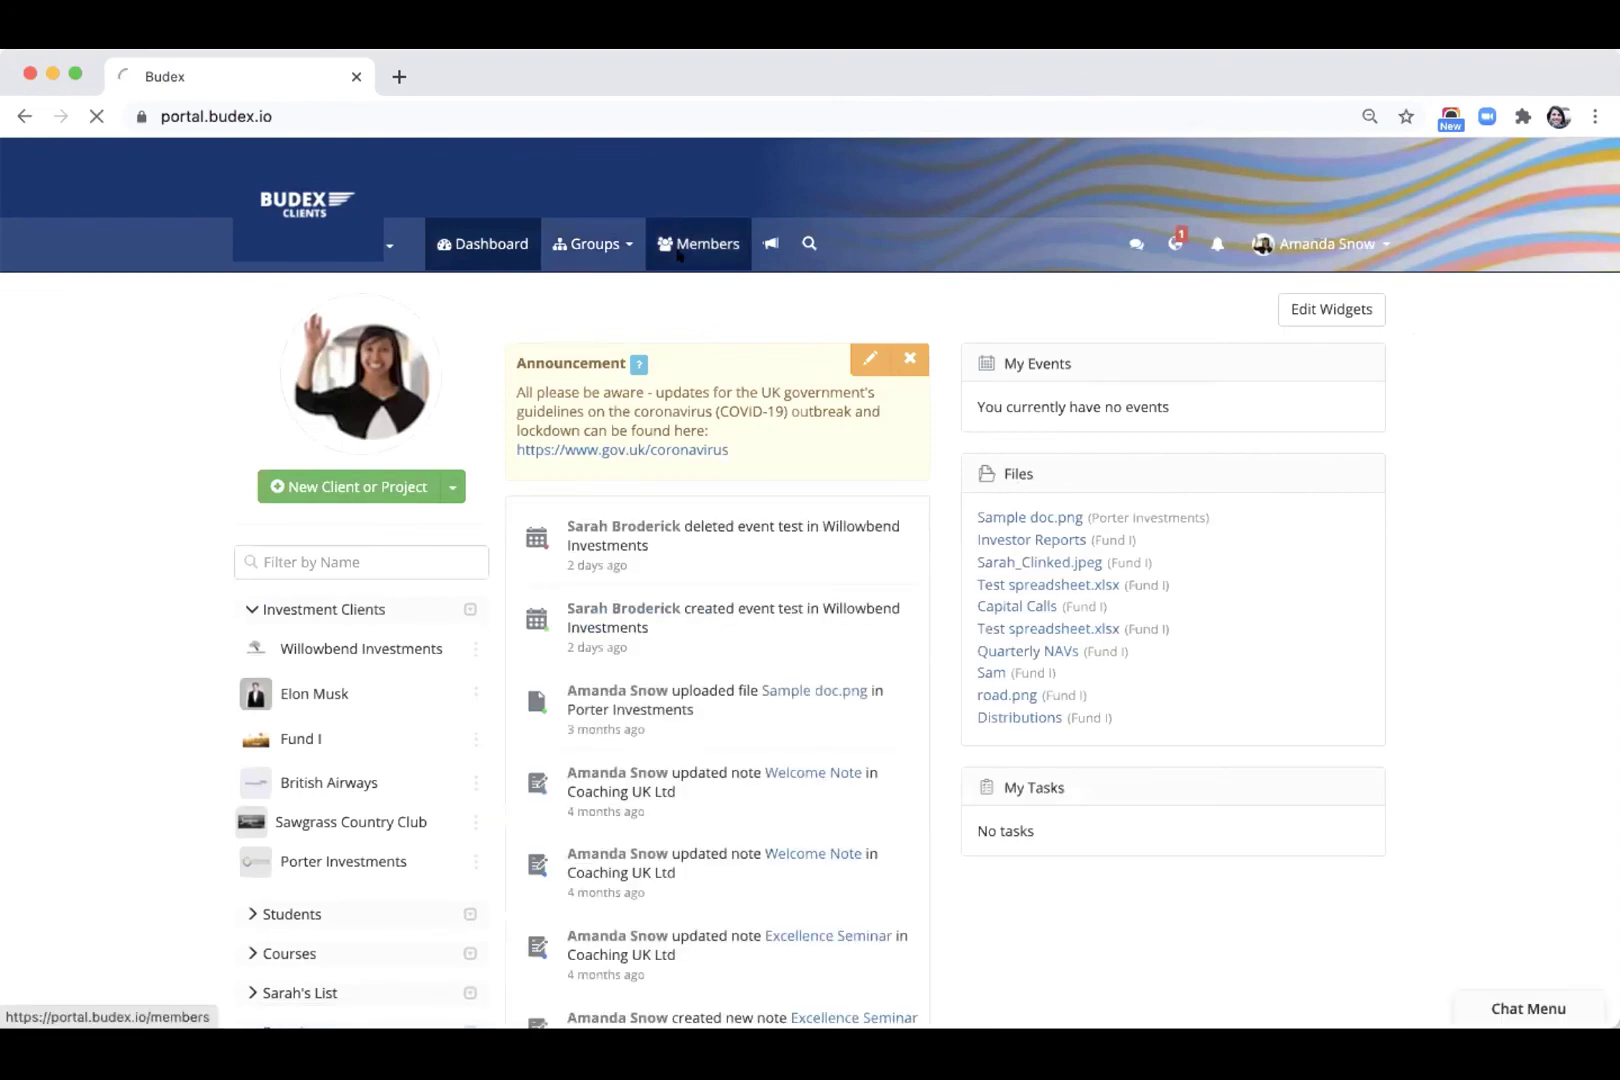
# Step: Look up the Willowbend Investments contributor by first name in the member list and review their account rights and group role
pyautogui.click(679, 250)
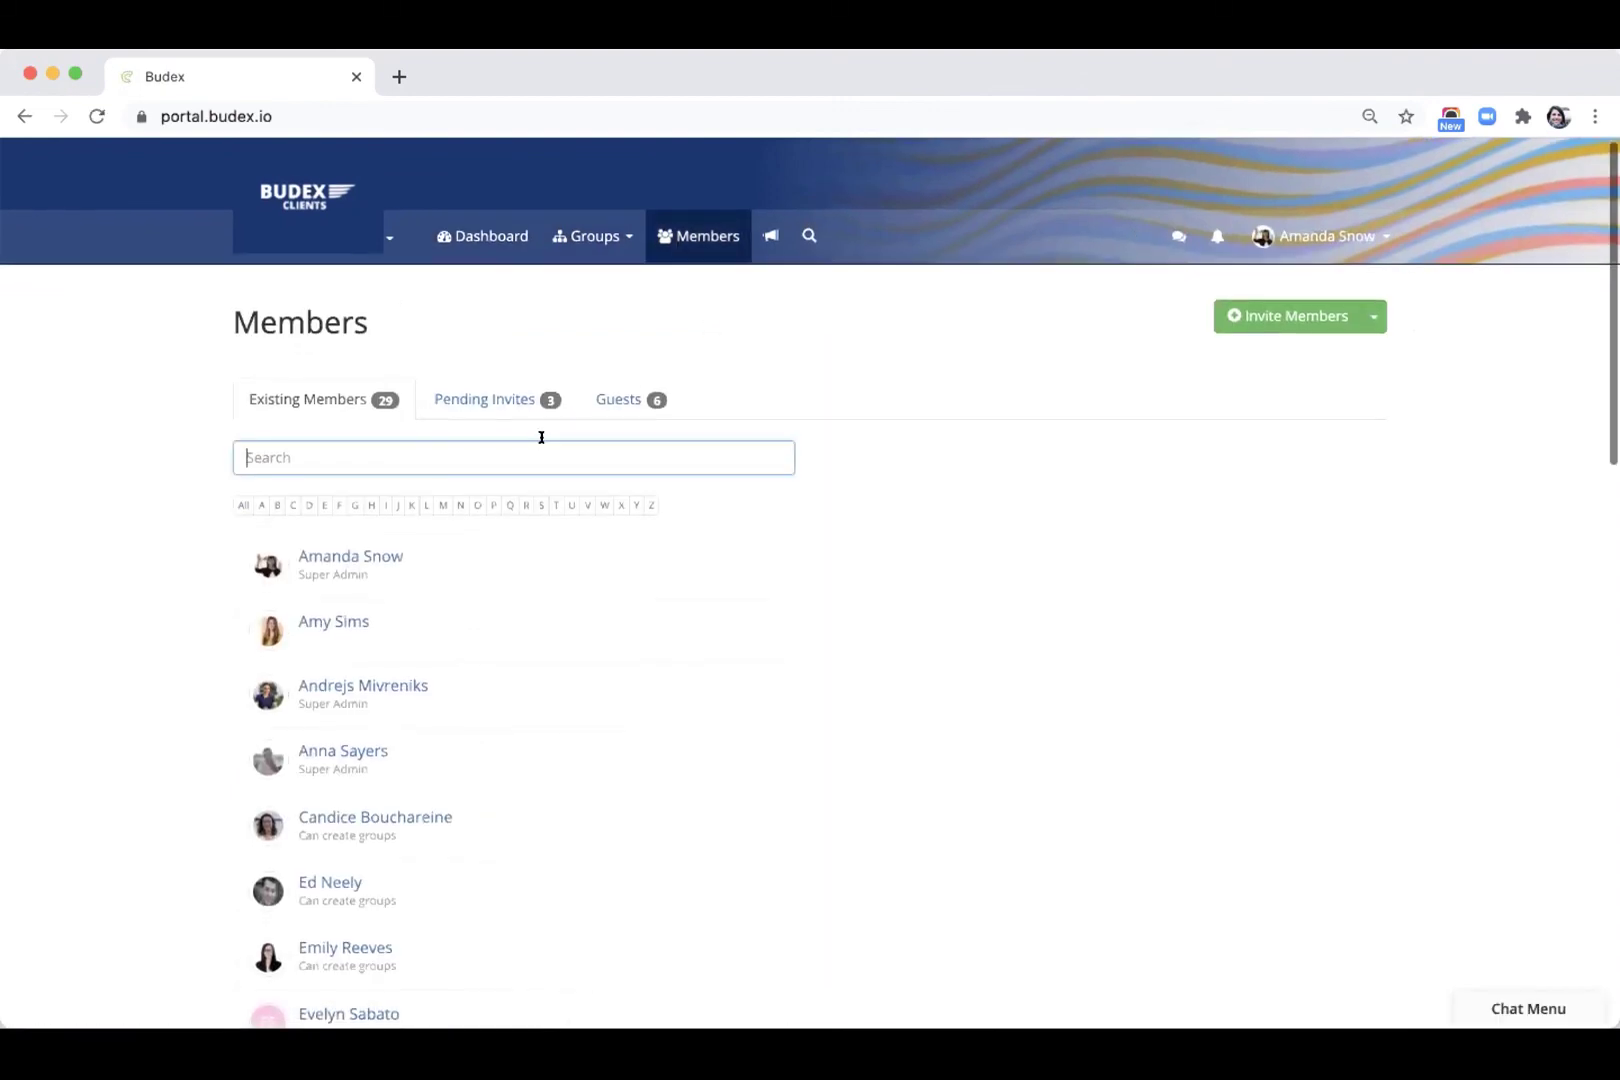
pyautogui.write('eve')
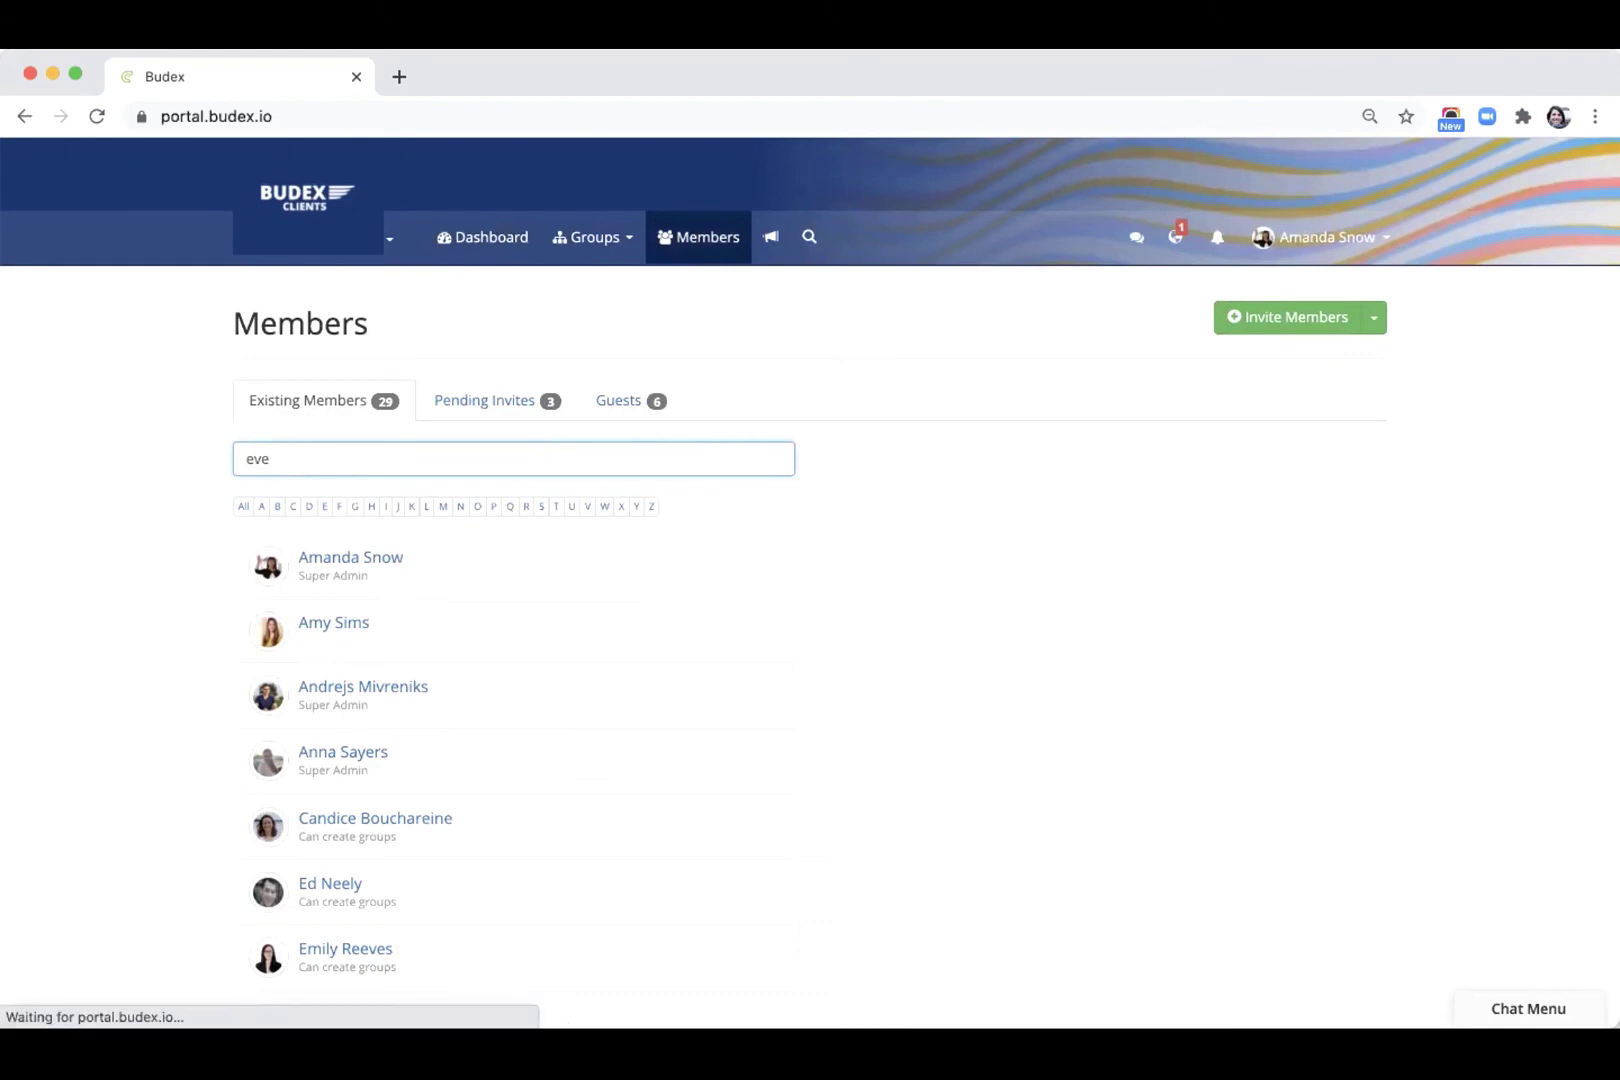
pyautogui.click(337, 620)
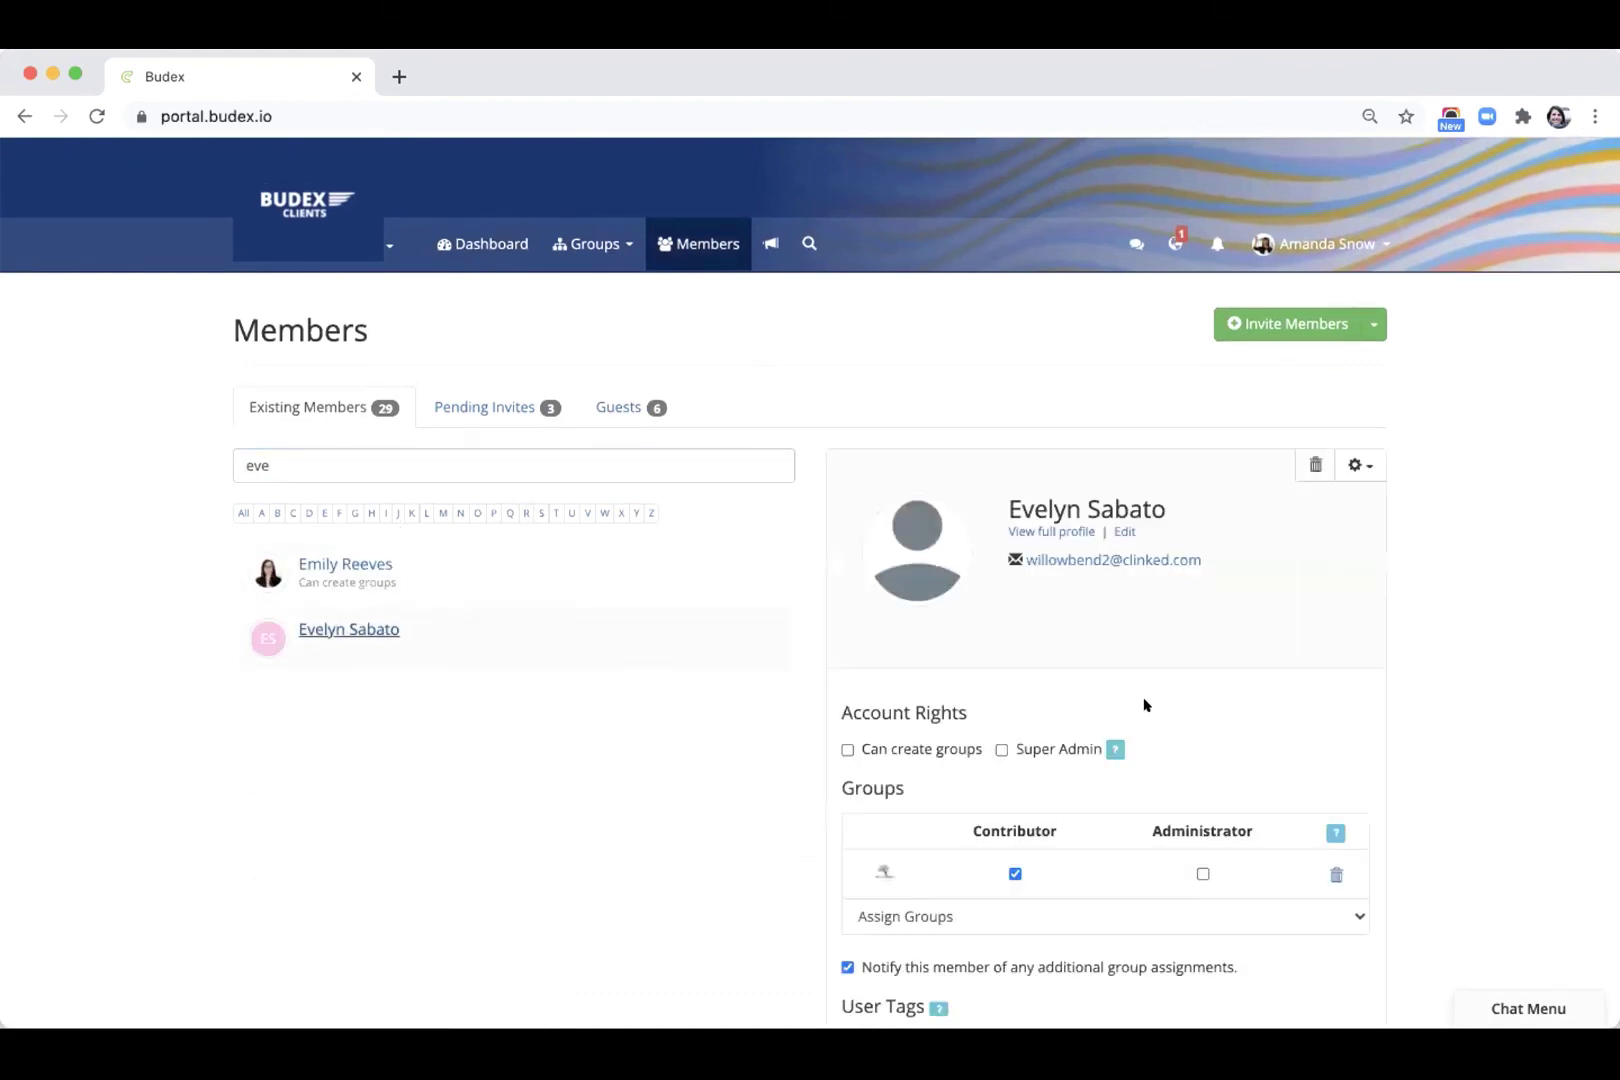
pyautogui.scroll(-3, 1145, 705)
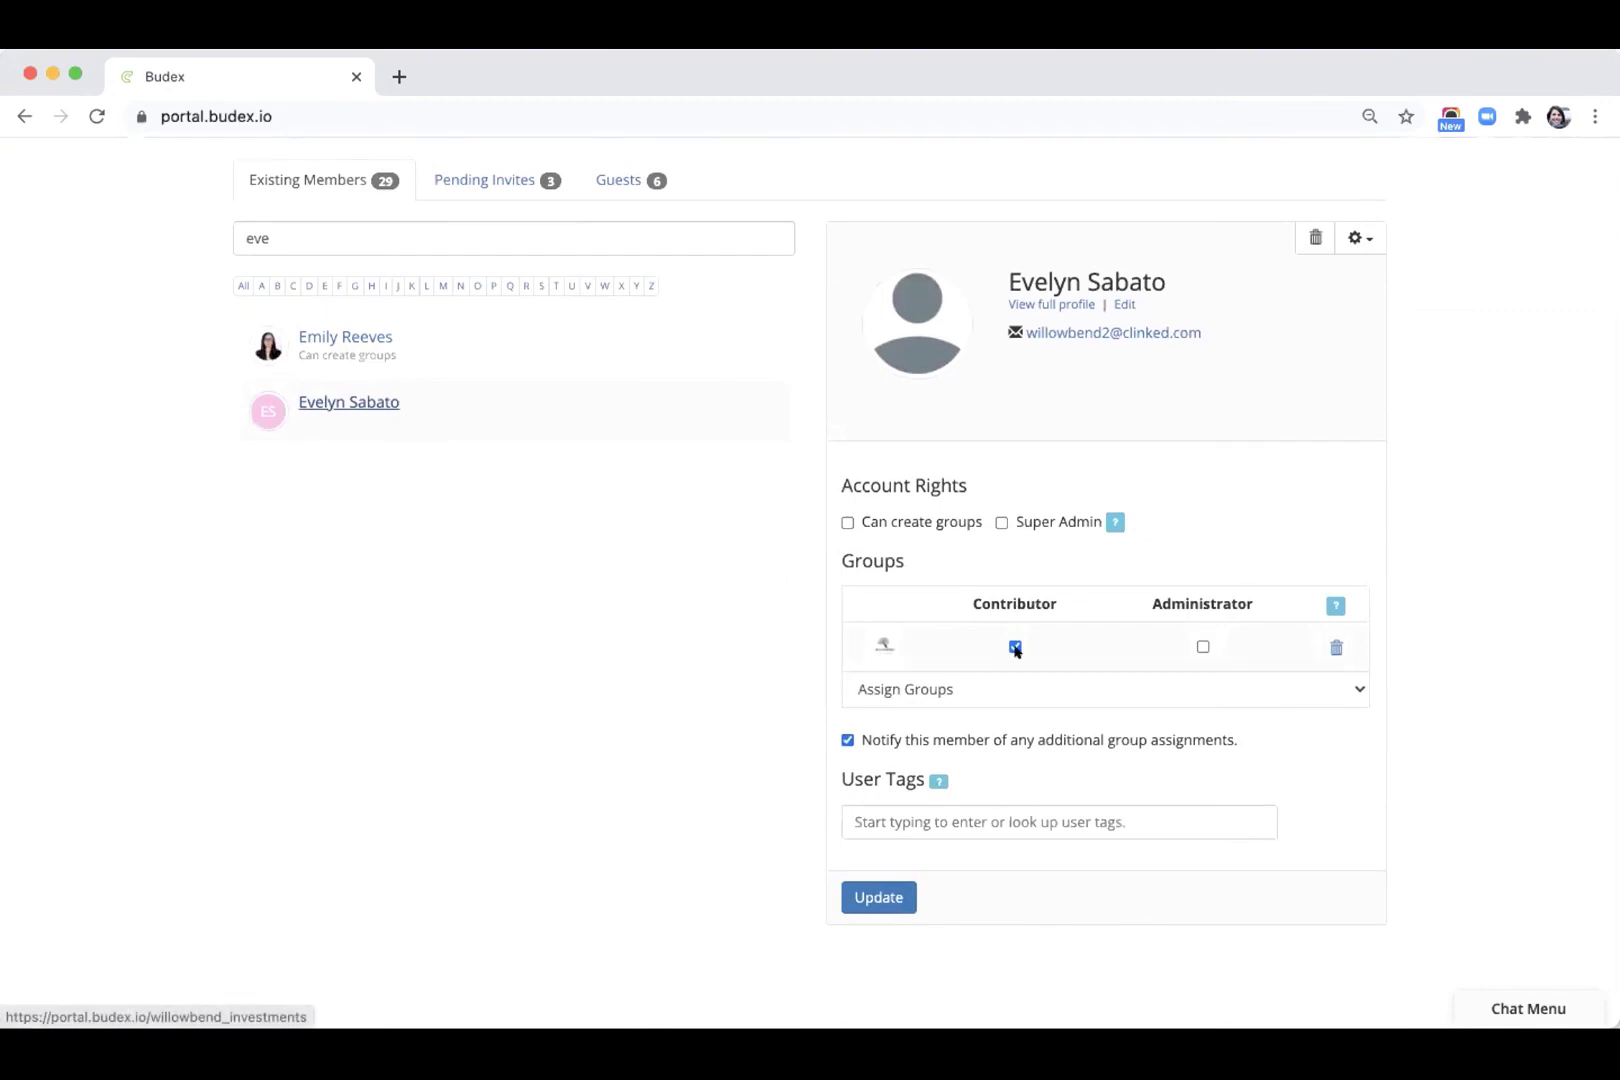
# Step: Log in as the selected contributor and look over the Willowbend Investments home page from their view
pyautogui.click(1360, 240)
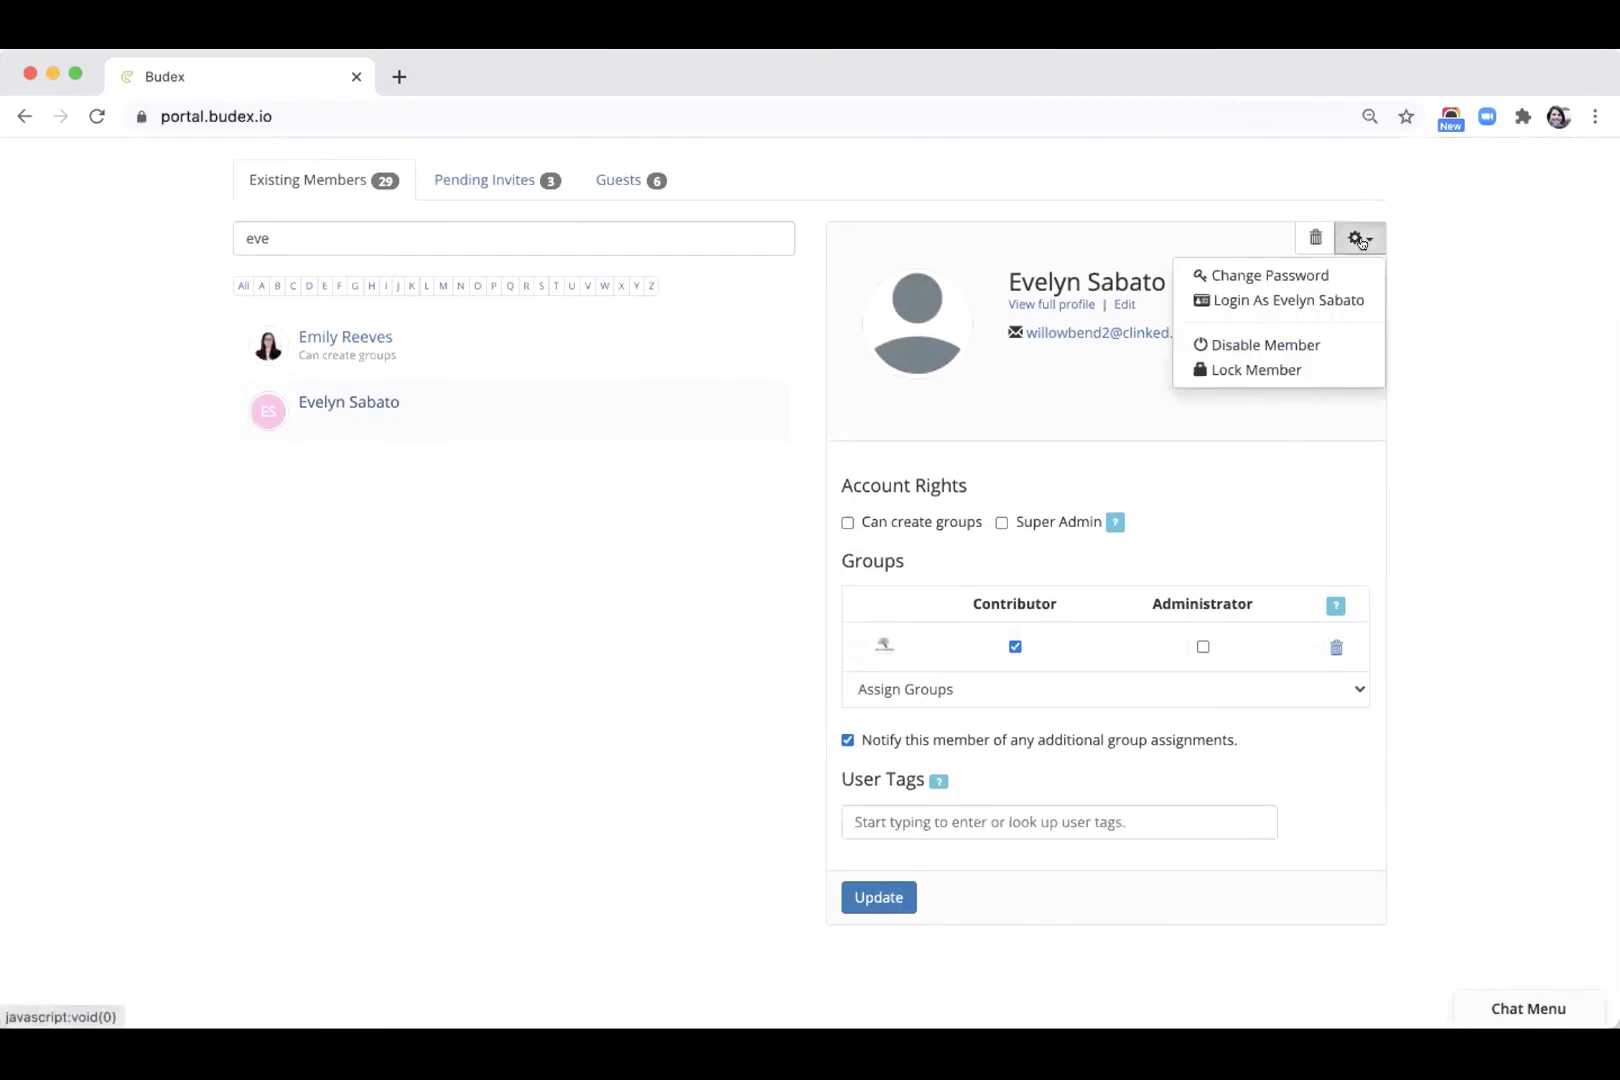
pyautogui.click(1236, 298)
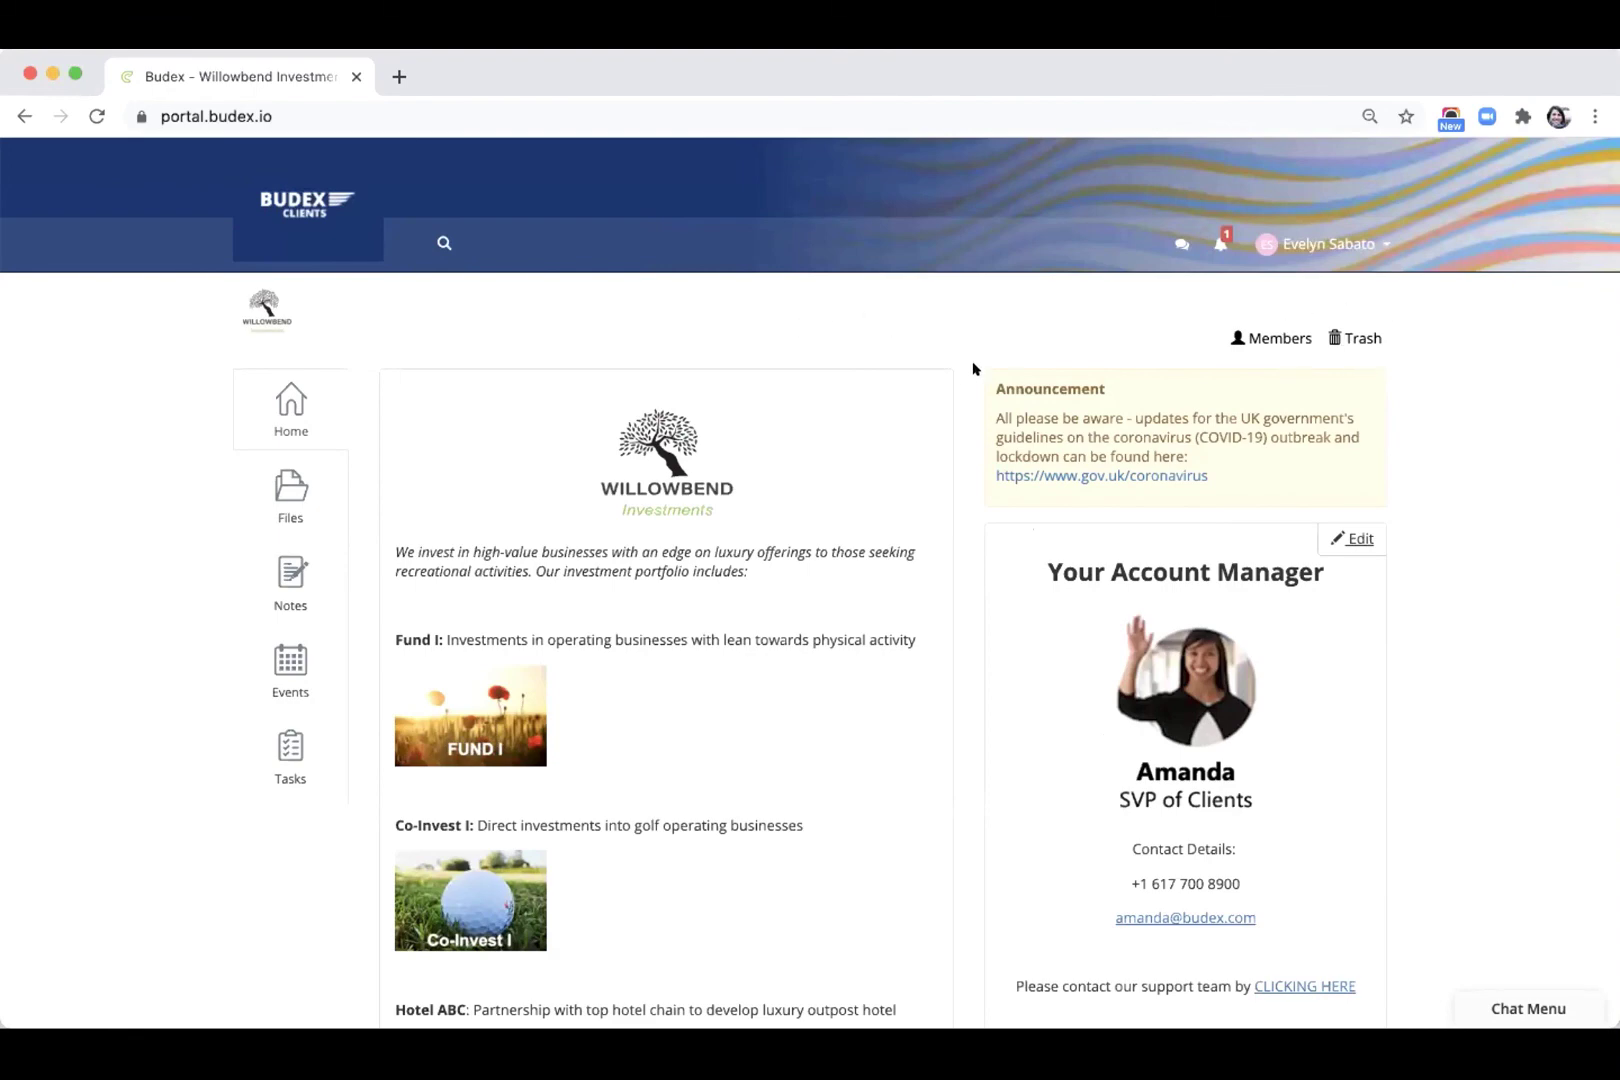
pyautogui.scroll(-2, 971, 366)
pyautogui.scroll(2, 969, 365)
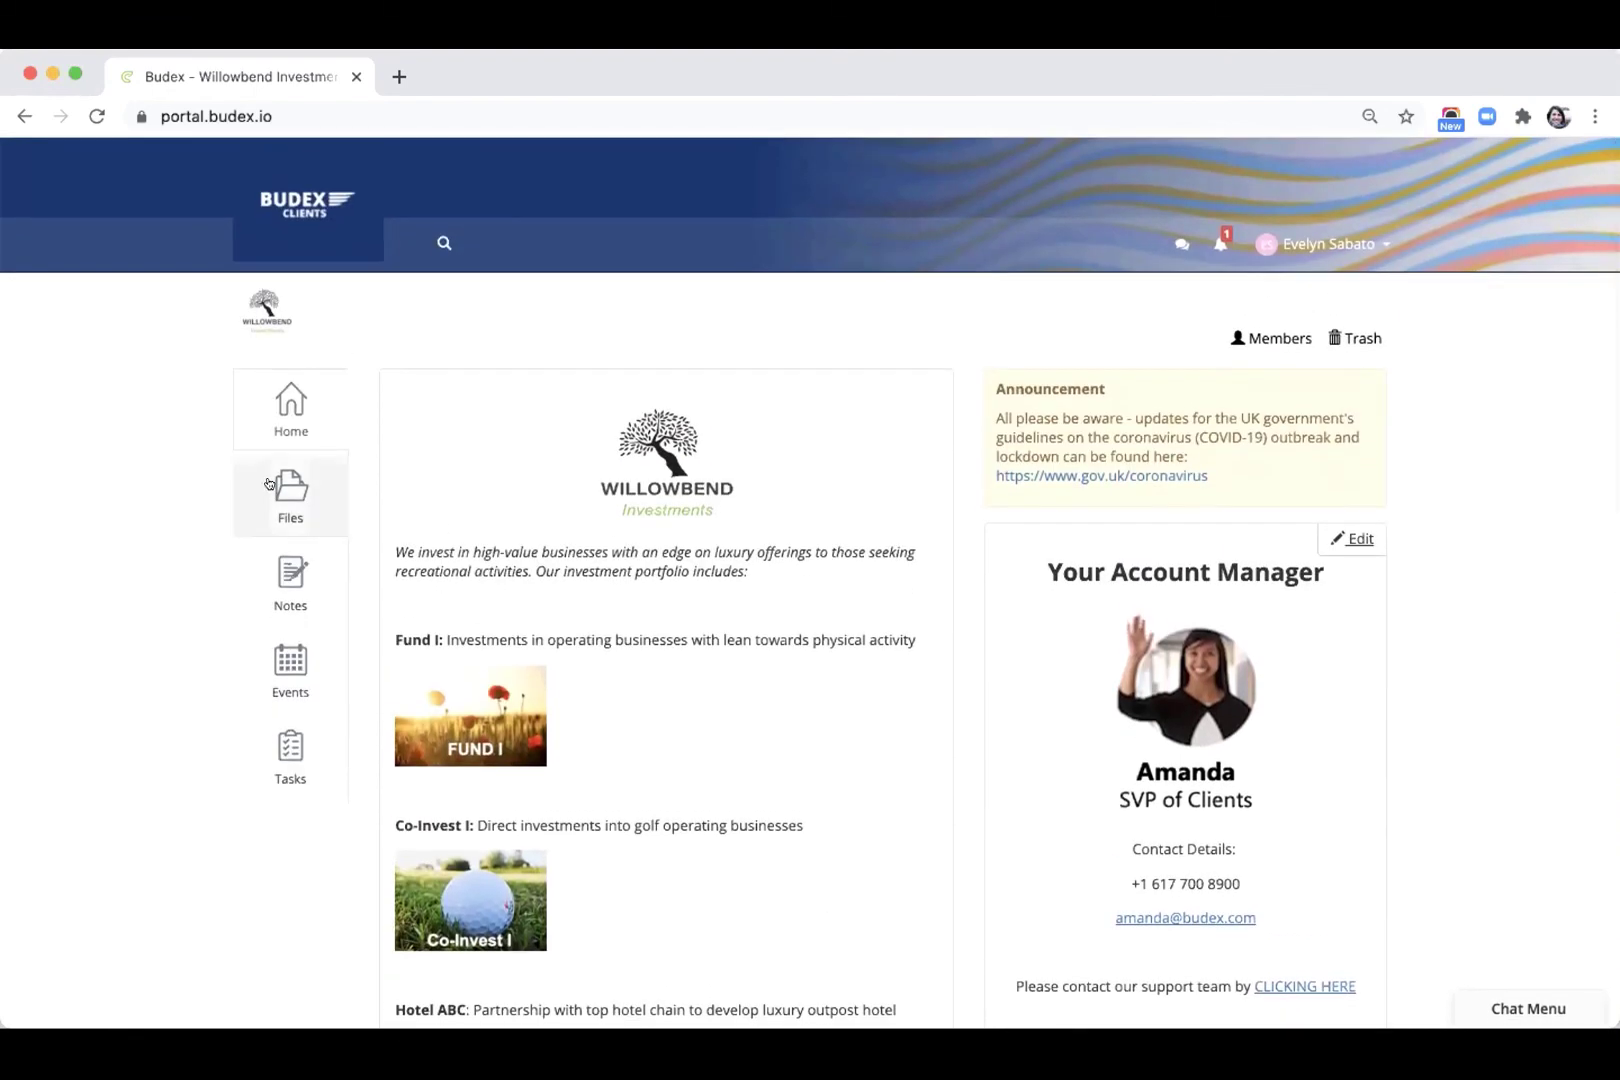
pyautogui.scroll(-2, 911, 567)
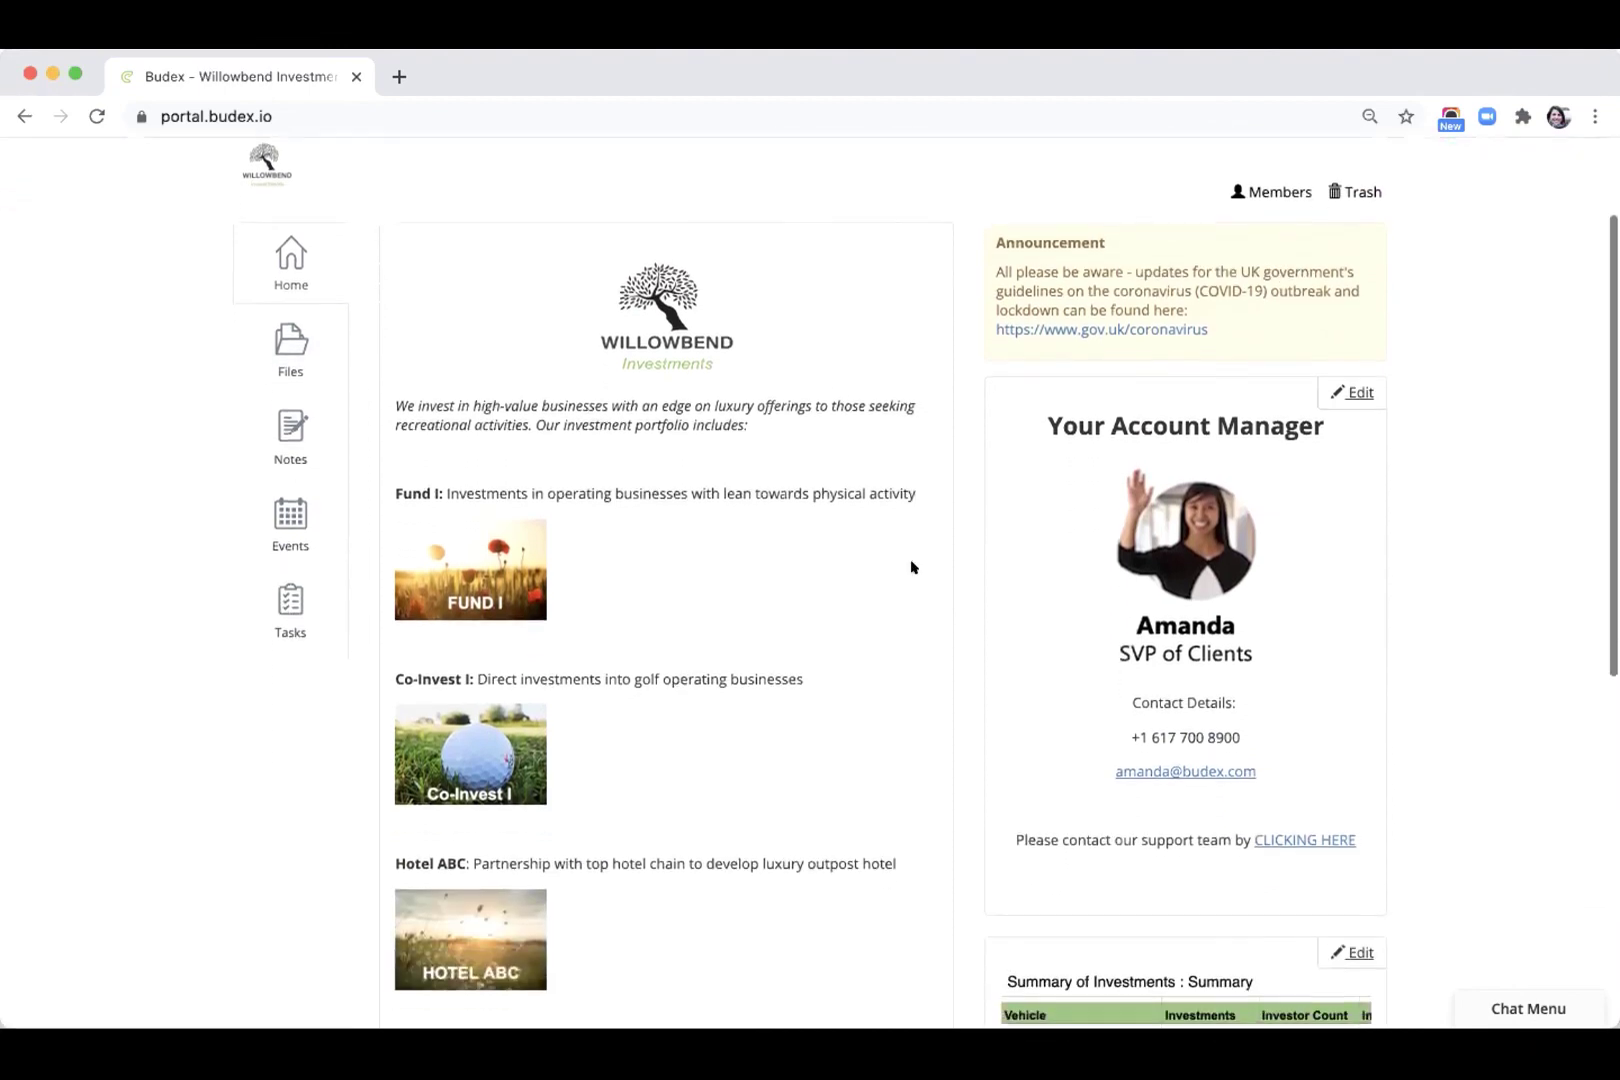
pyautogui.scroll(-5, 911, 567)
pyautogui.scroll(6, 911, 435)
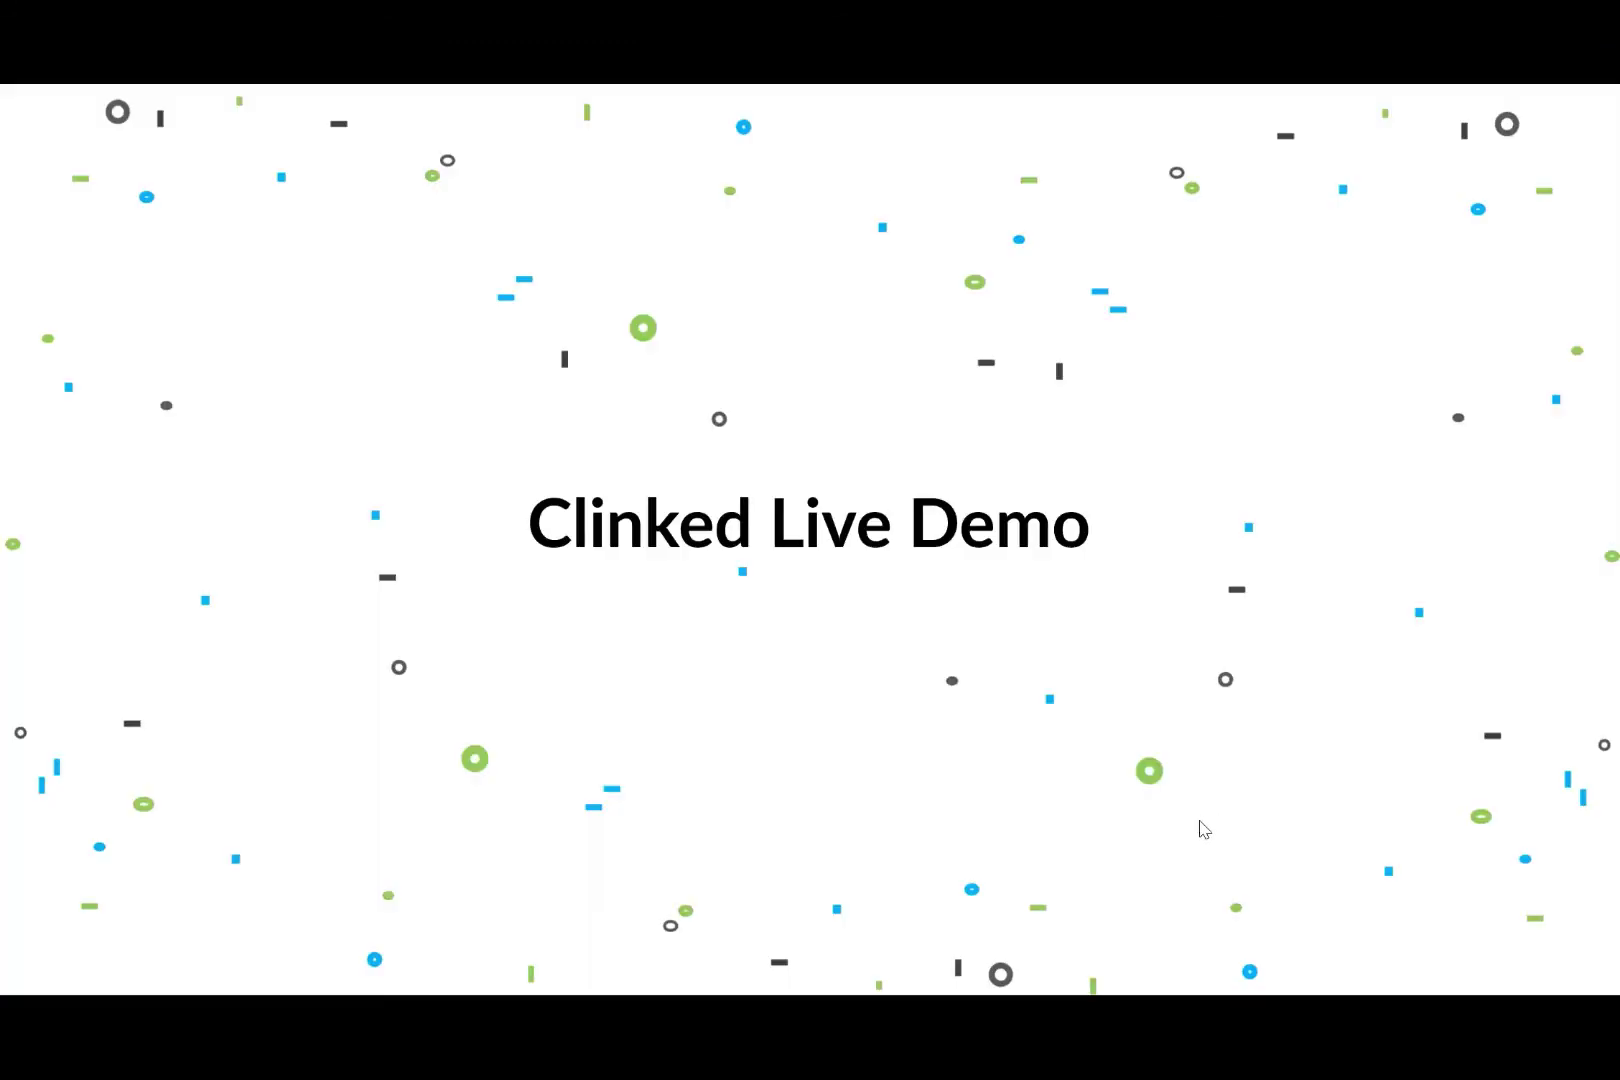
pyautogui.click(1247, 900)
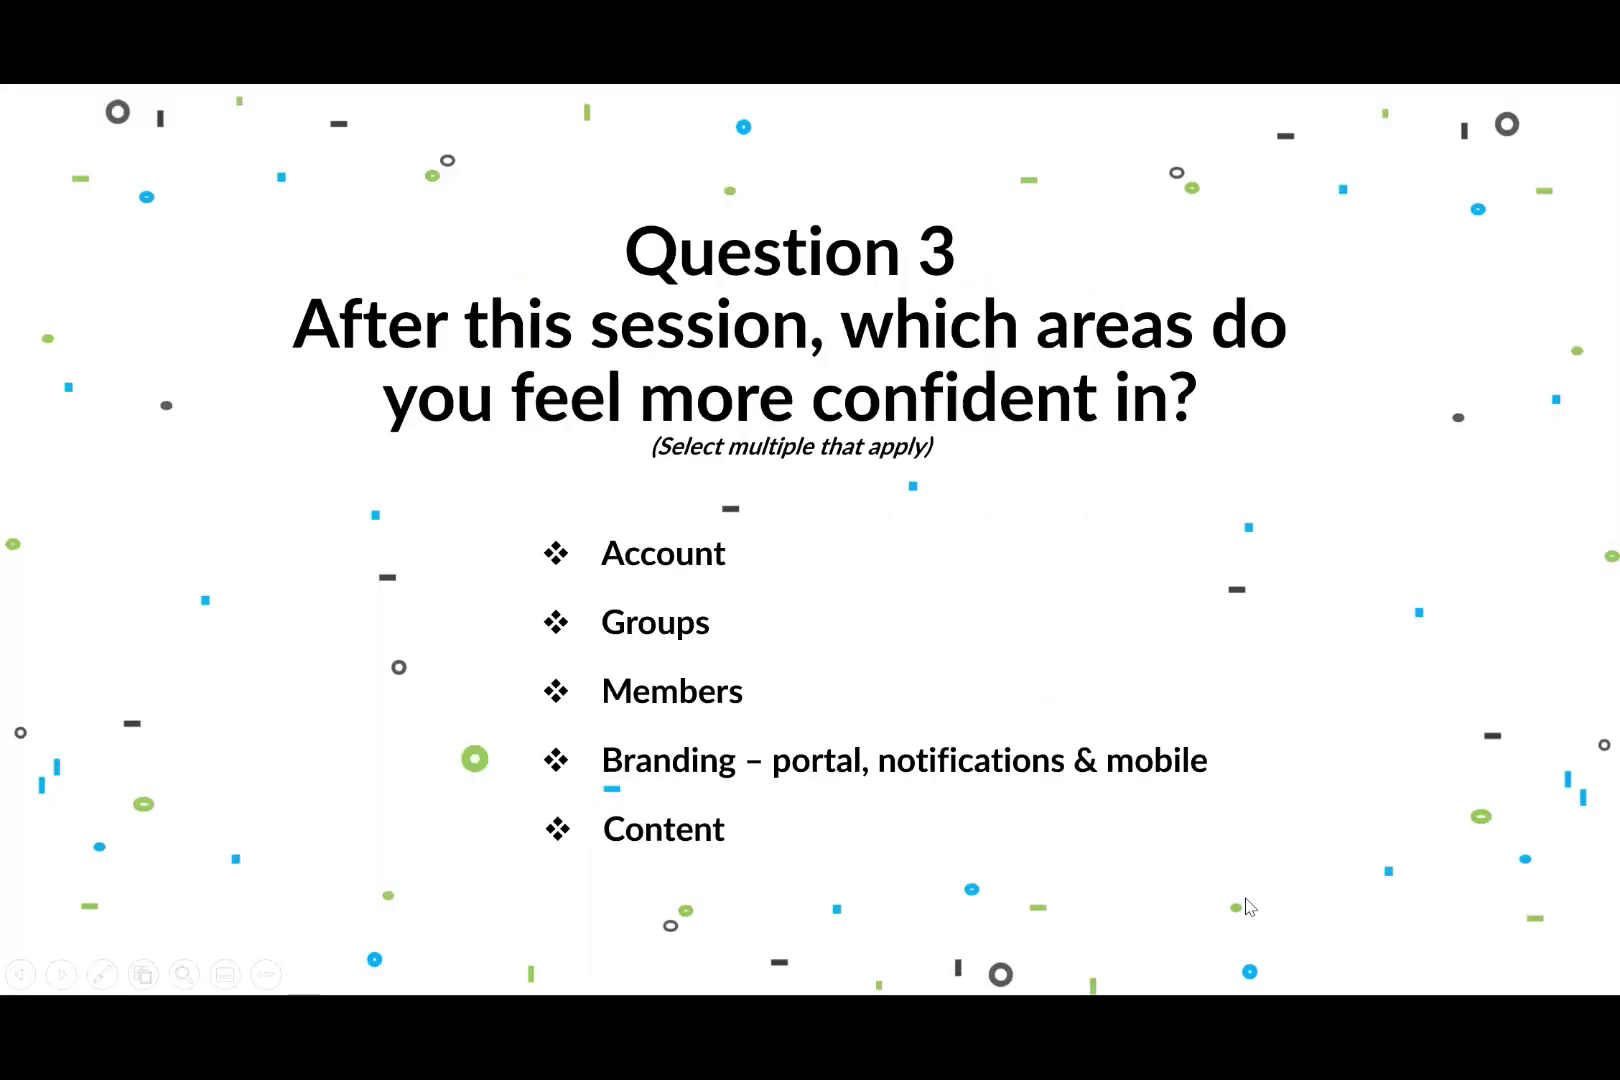